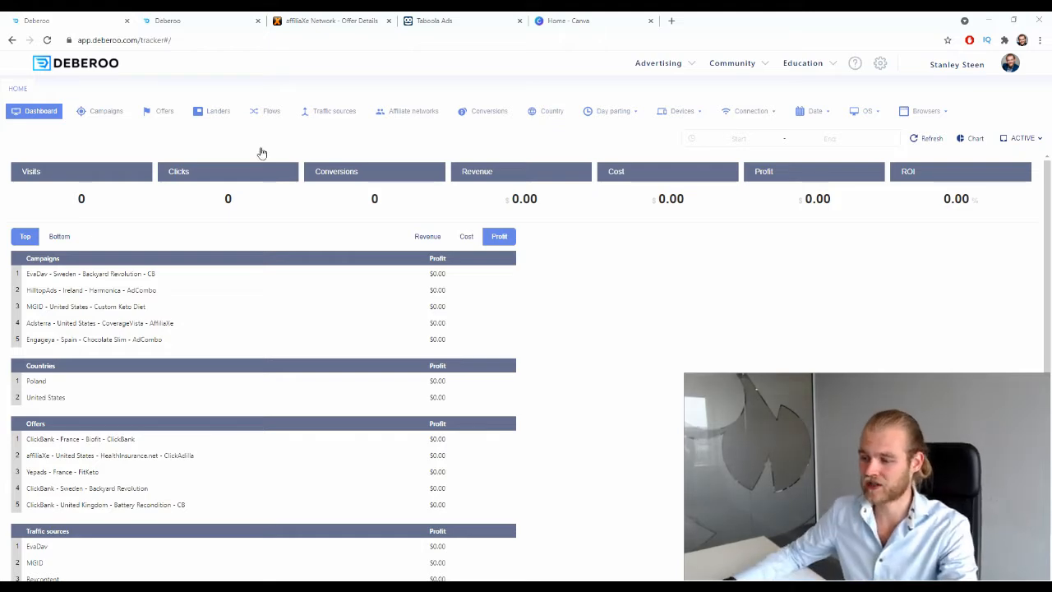
Switch to the affiliaXe offer page, review the Select My Policy Auto Insurance offer, and open its landing page preview
{"action": "left_click", "coordinate": [333, 21]}
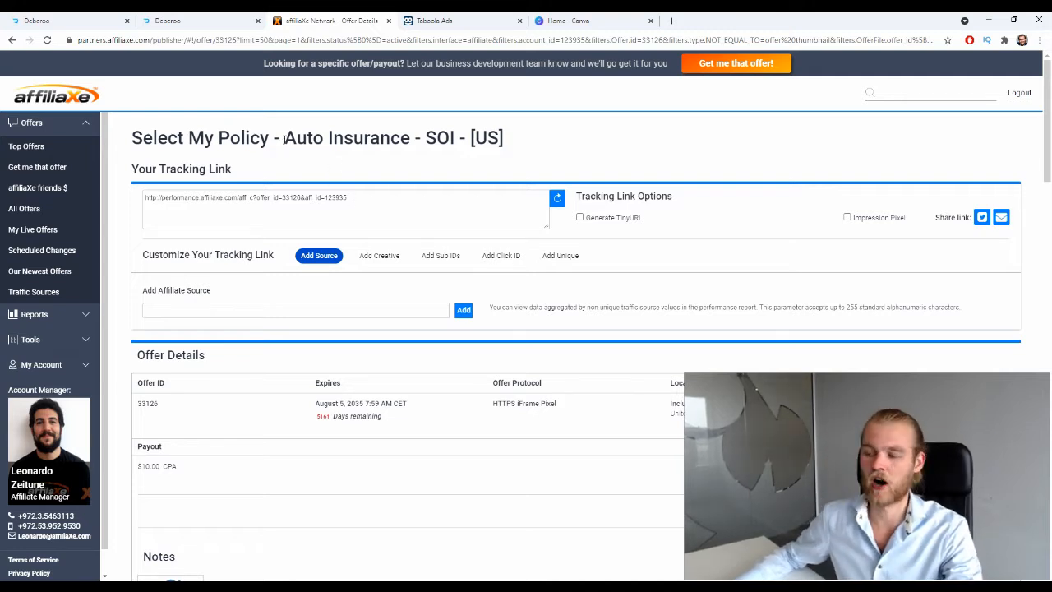
{"action": "left_click_drag", "start_coordinate": [285, 138], "coordinate": [517, 139]}
{"action": "left_click", "coordinate": [415, 139]}
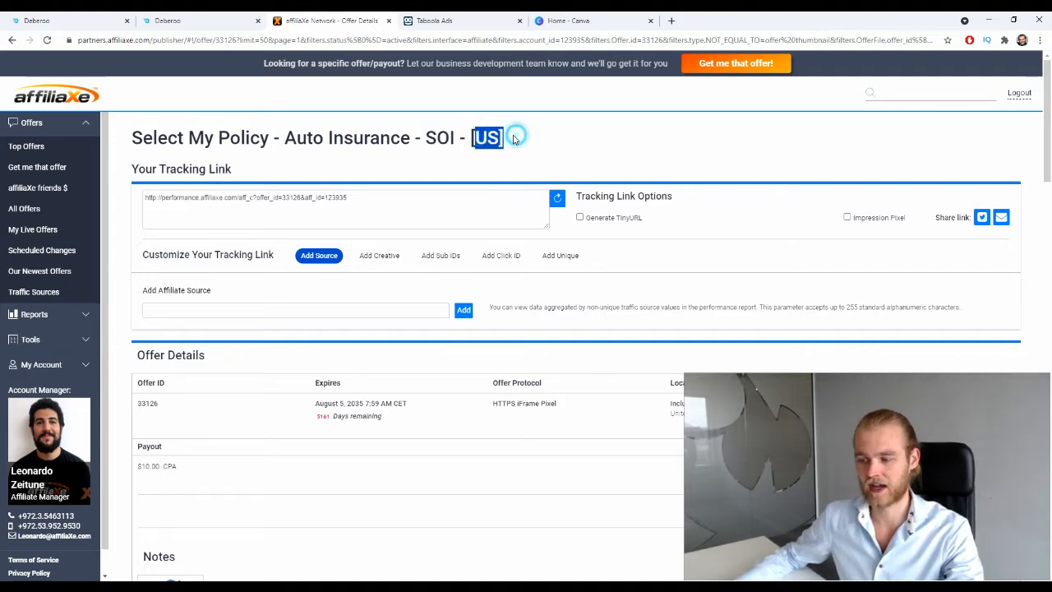
{"action": "left_click", "coordinate": [509, 138]}
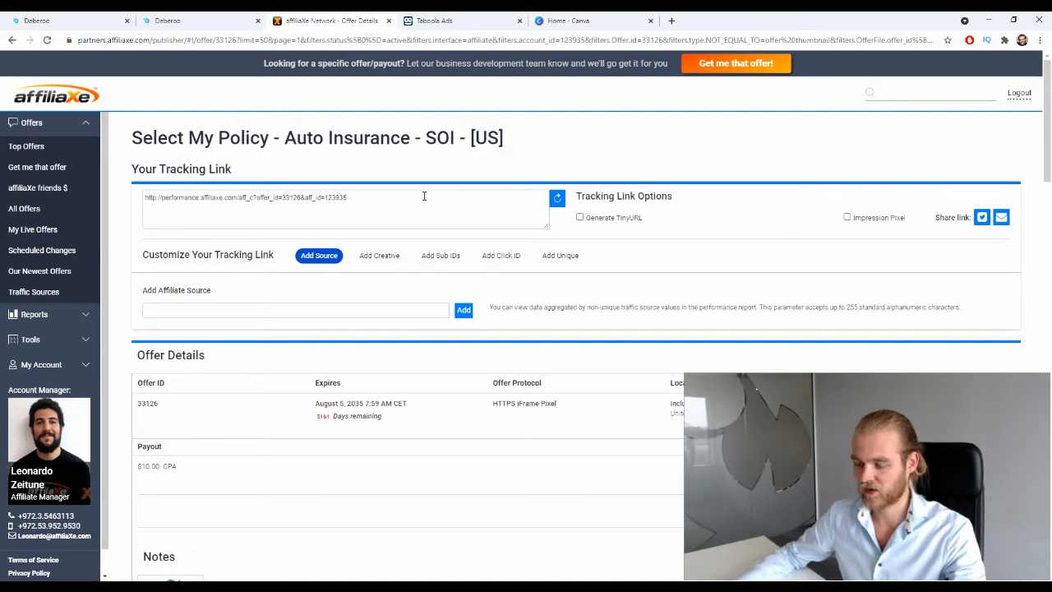
{"action": "scroll", "coordinate": [424, 197], "scroll_direction": "down", "scroll_amount": 7}
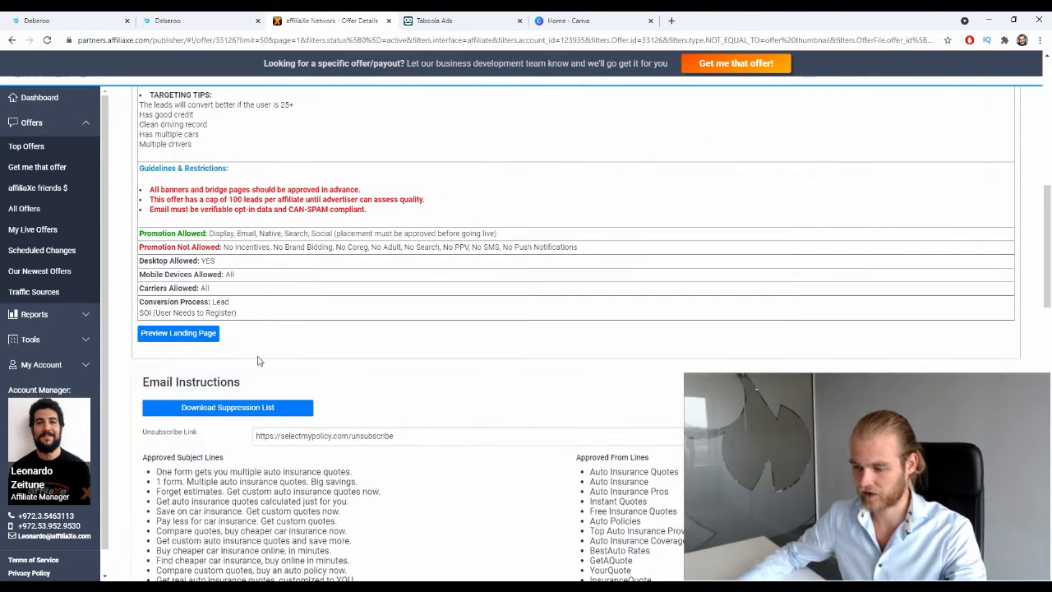
{"action": "left_click", "coordinate": [197, 334]}
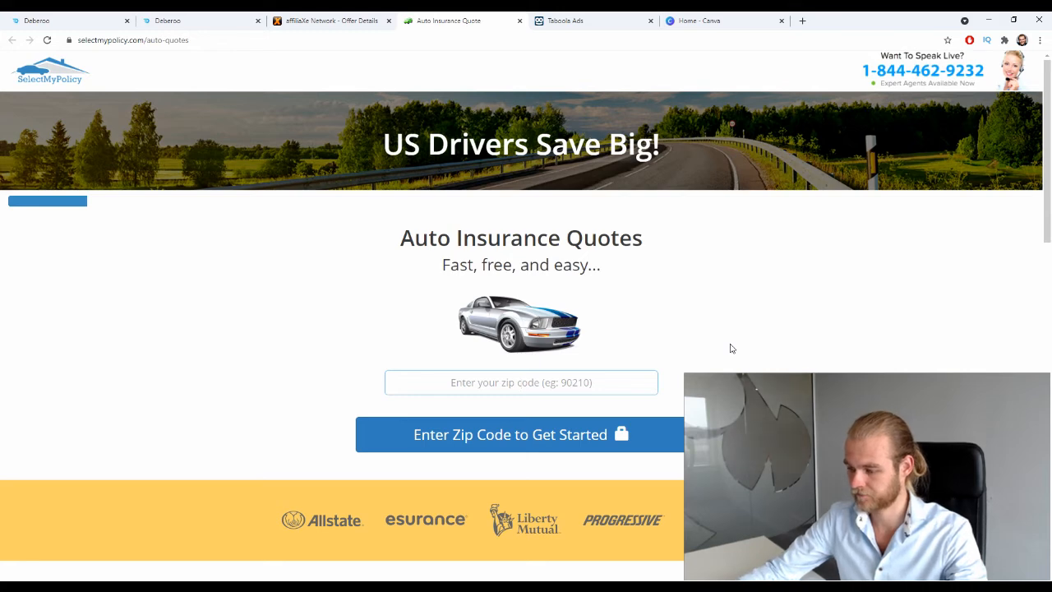
Start the auto quote form with zip code 90118, Allstate as current insurer, vehicle year 2001, and a vehicle make and model
{"action": "type", "text": "90118"}
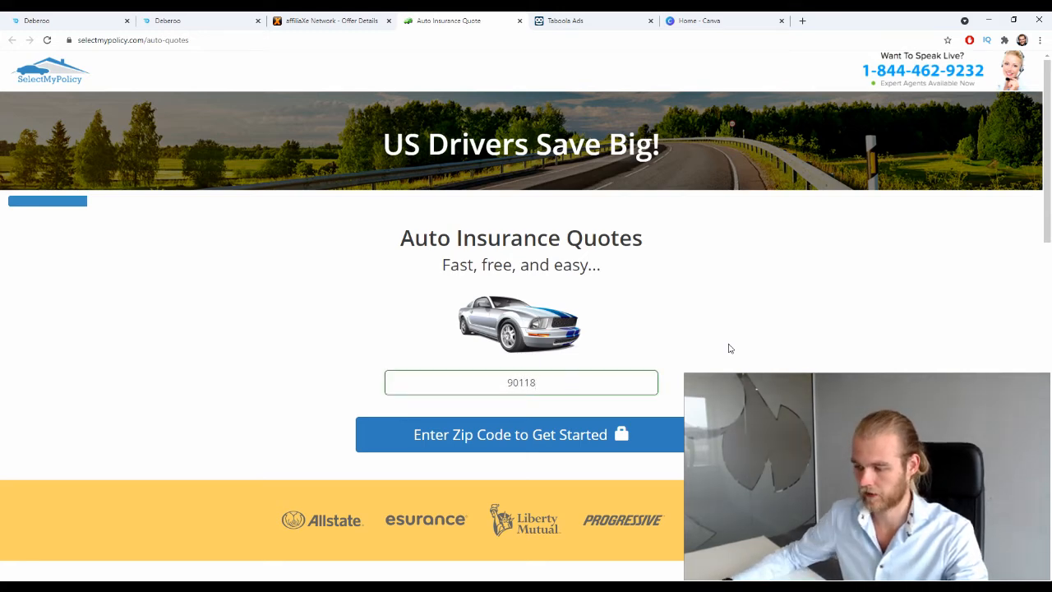
{"action": "left_click", "coordinate": [531, 434]}
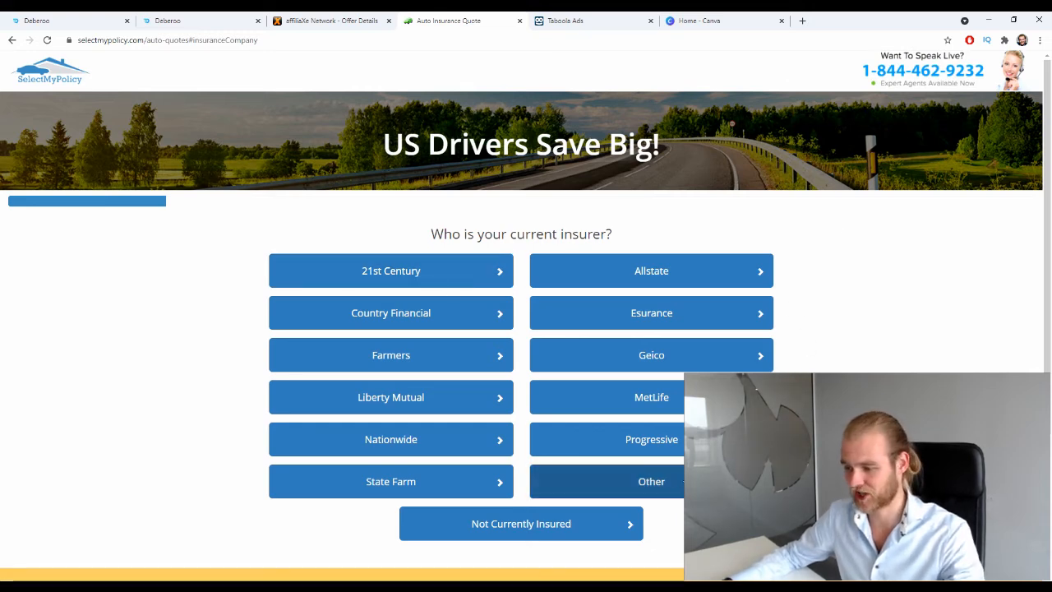
{"action": "left_click", "coordinate": [576, 274]}
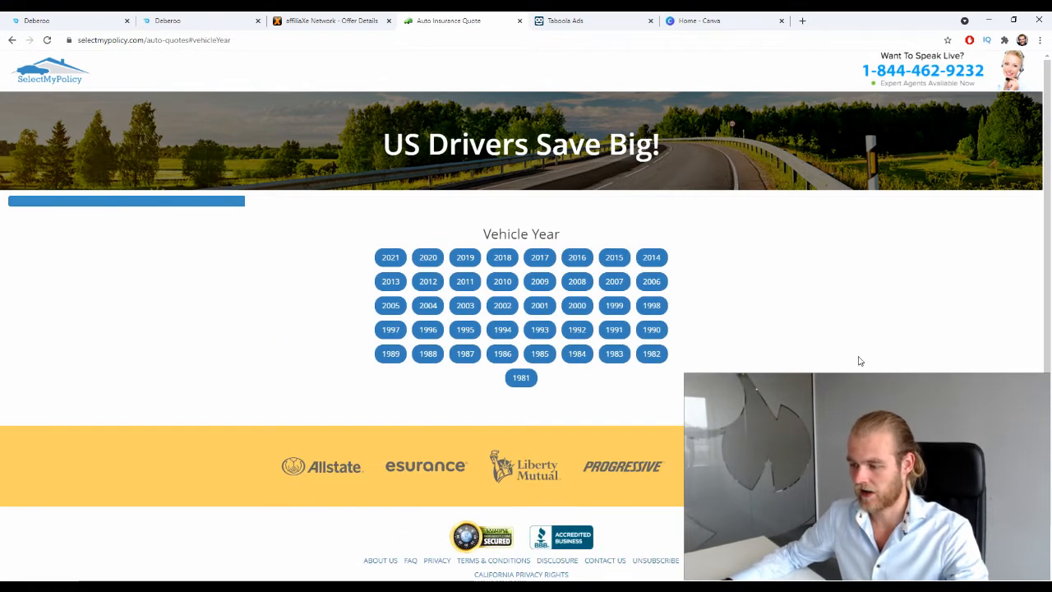
{"action": "left_click", "coordinate": [537, 305]}
{"action": "left_click", "coordinate": [444, 258]}
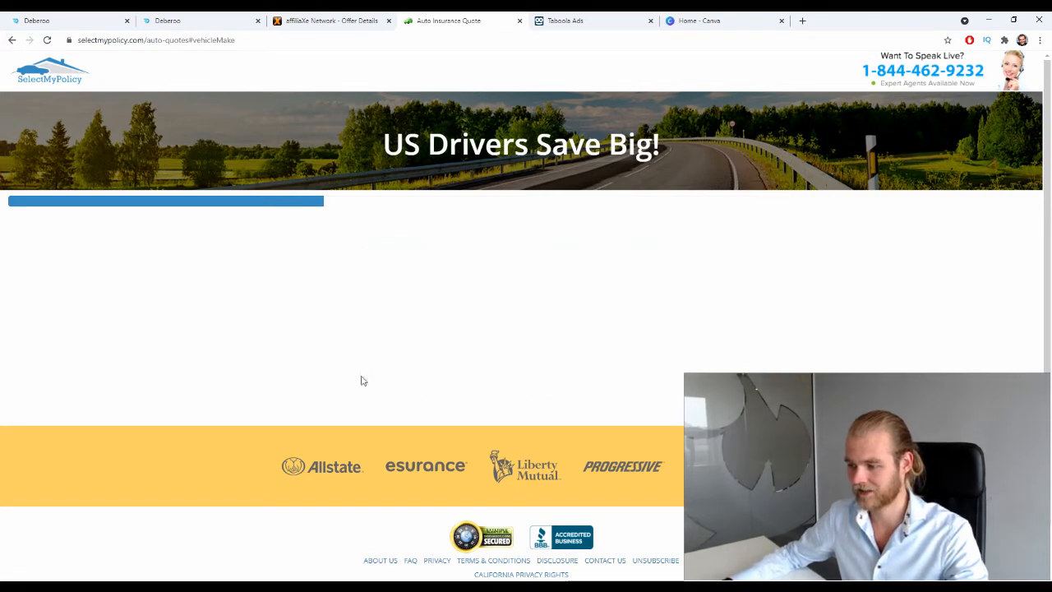
{"action": "left_click", "coordinate": [476, 259]}
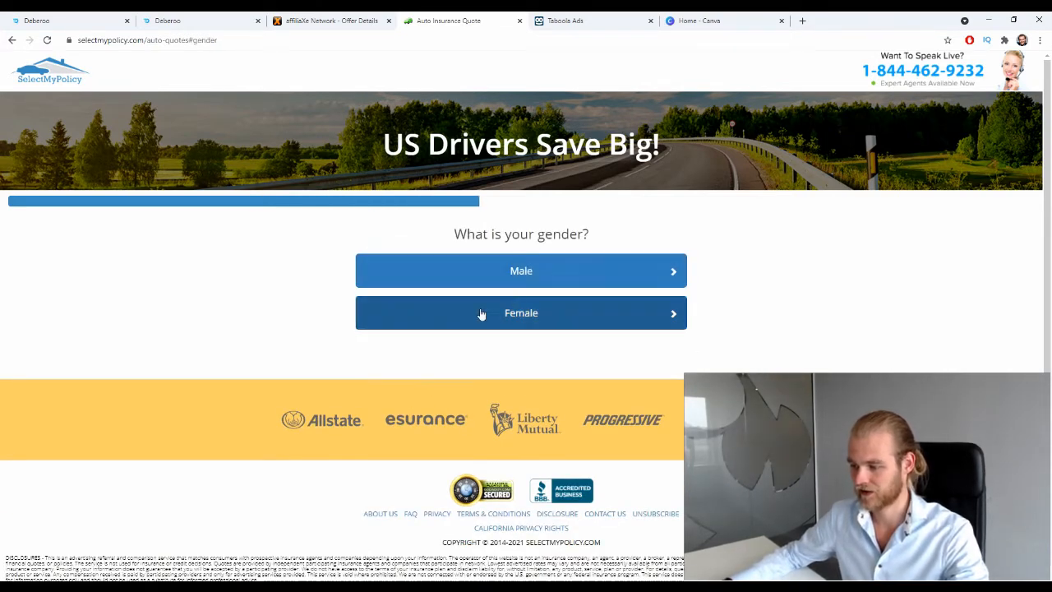
Answer the driver questions with Male, married Yes and Excellent credit, and close the landing page at the name question
{"action": "left_click", "coordinate": [536, 274]}
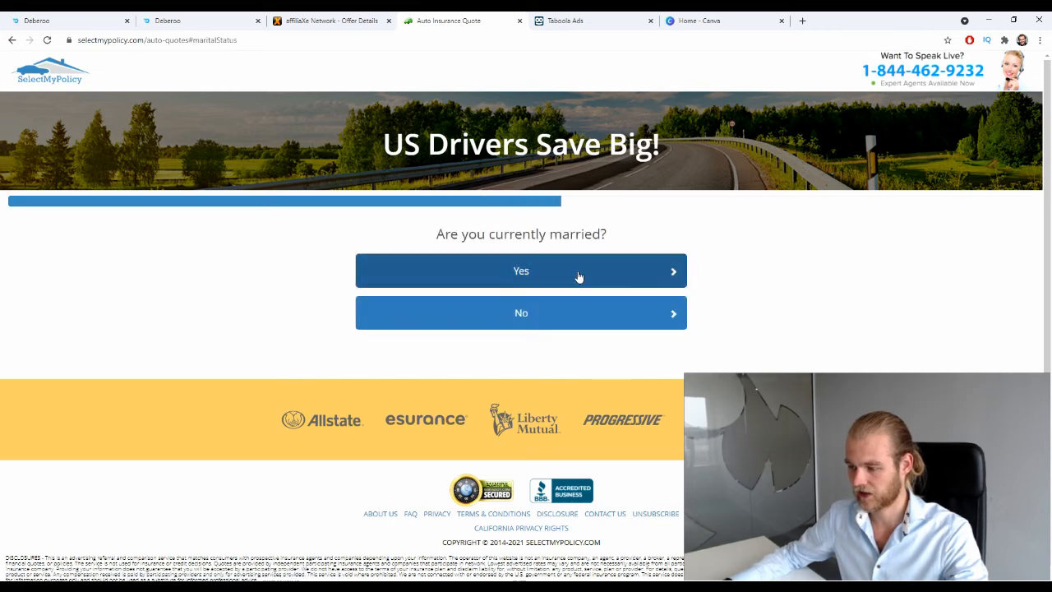
{"action": "left_click", "coordinate": [580, 276]}
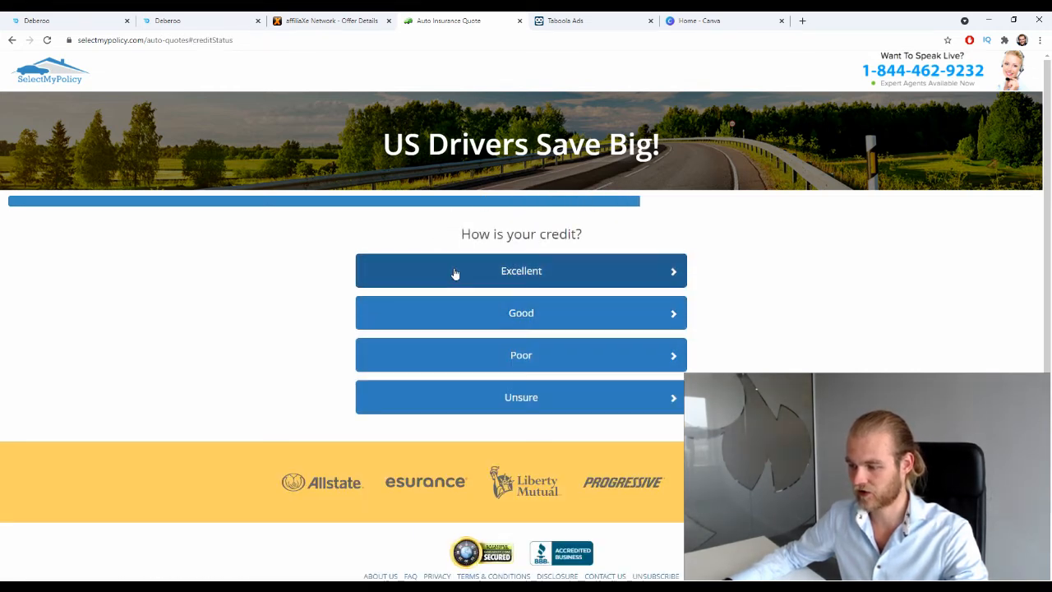
{"action": "left_click", "coordinate": [456, 273]}
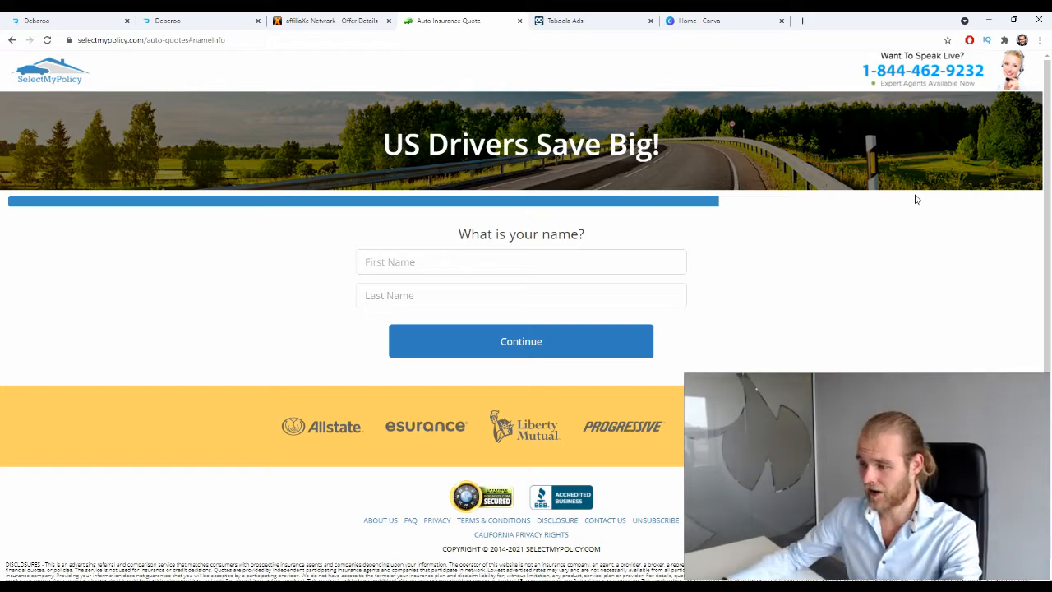
{"action": "left_click", "coordinate": [520, 21]}
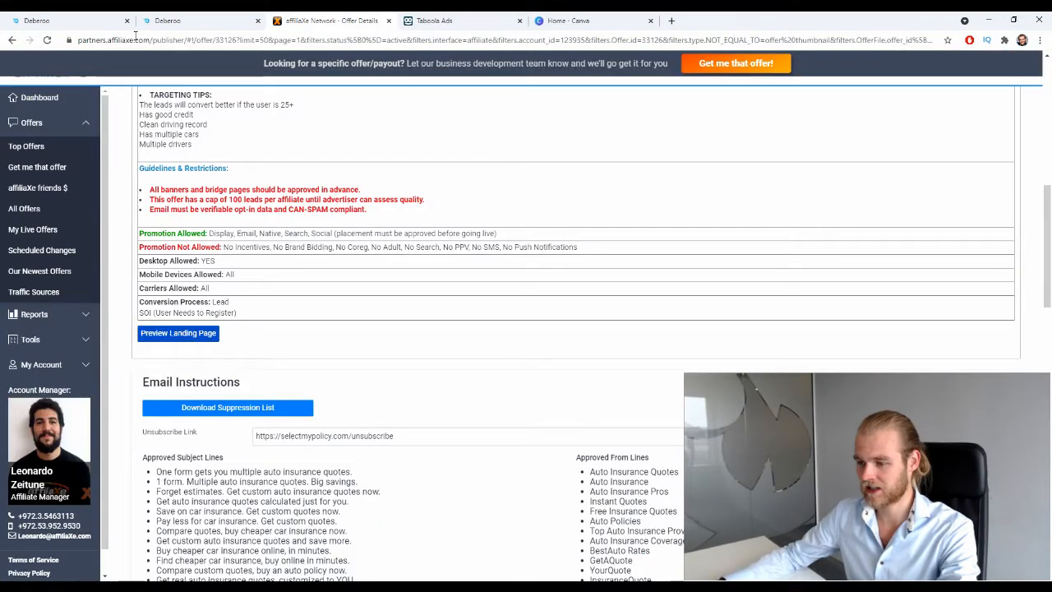
Switch to the Deberoo tracker and look for the affiliaXe entry among the affiliate networks
{"action": "left_click", "coordinate": [58, 21]}
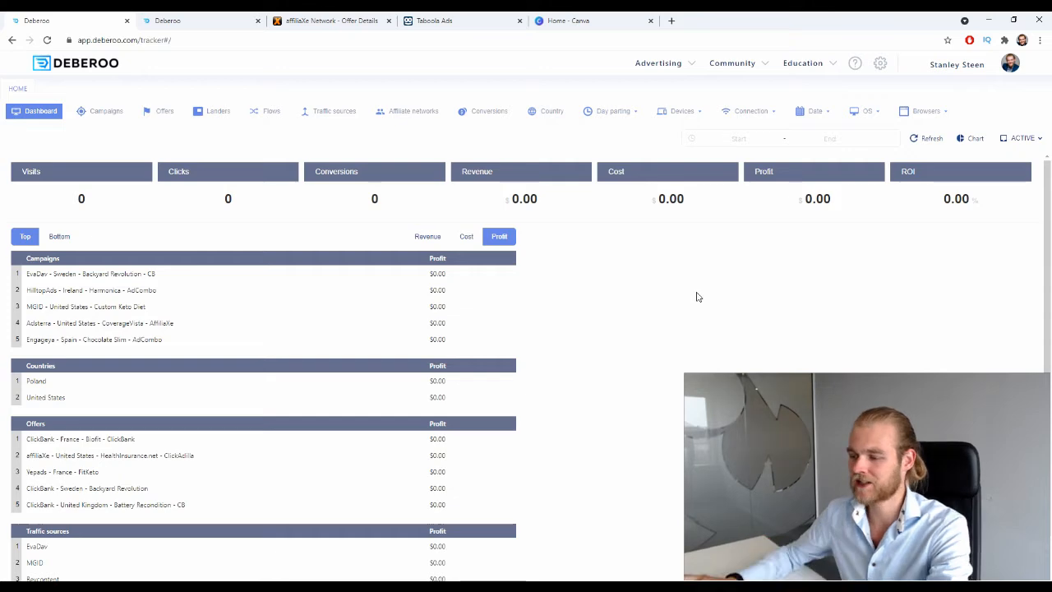
{"action": "left_click", "coordinate": [414, 111]}
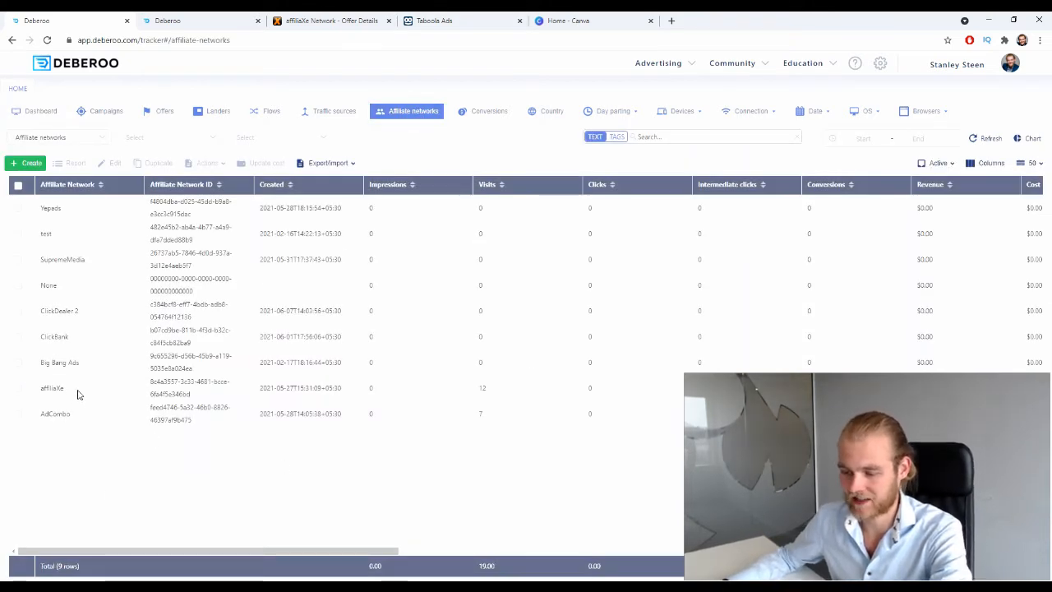
{"action": "left_click_drag", "start_coordinate": [73, 387], "coordinate": [43, 388]}
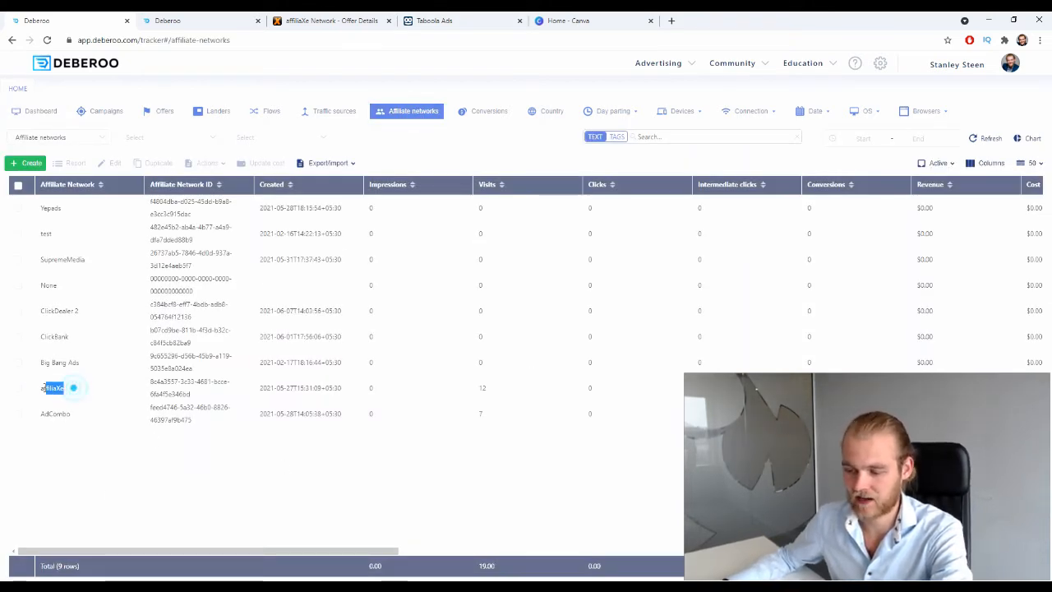
{"action": "left_click", "coordinate": [82, 490]}
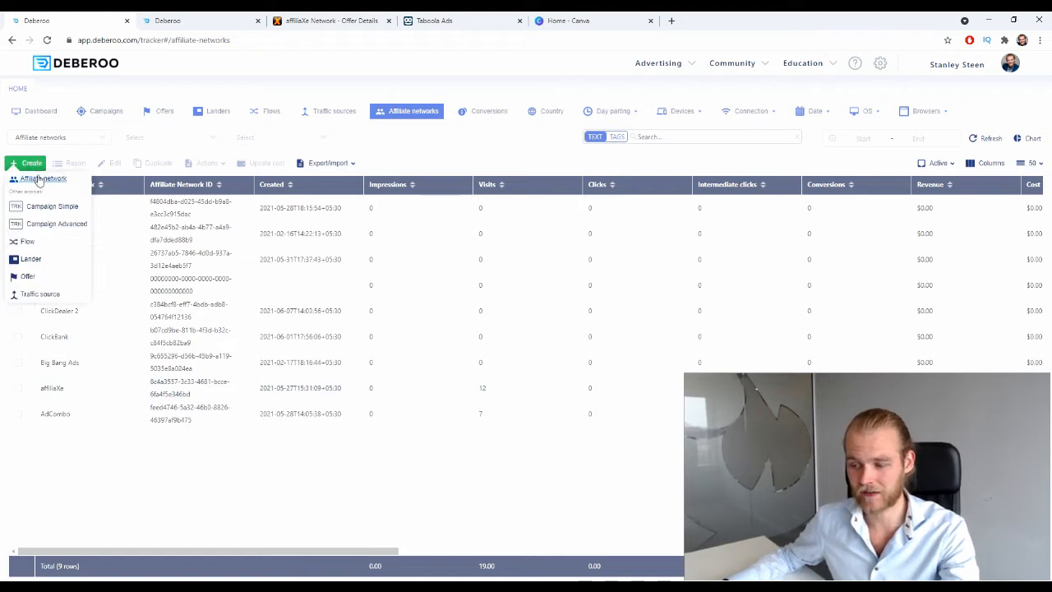
Start a new affiliate network from the AdCombo template, set its workspace to Initial, and close the form without saving
{"action": "left_click", "coordinate": [38, 180]}
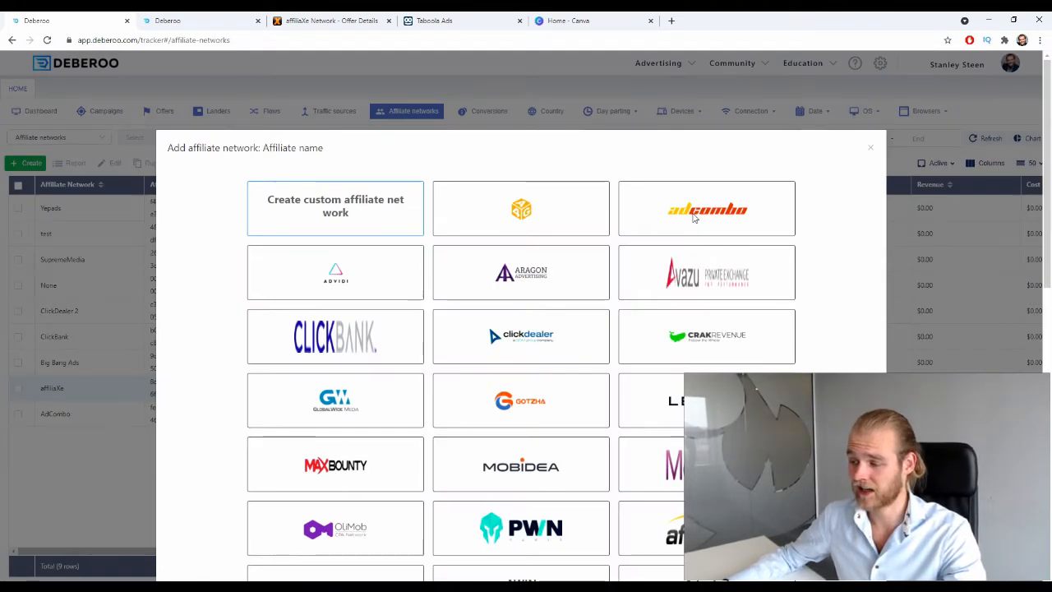
{"action": "left_click", "coordinate": [695, 217]}
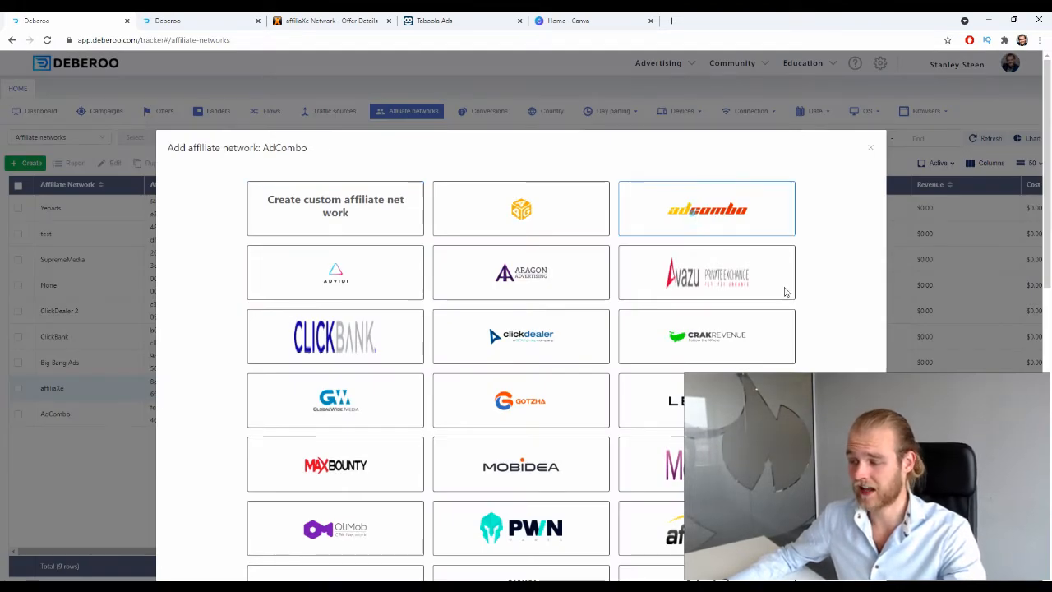
{"action": "scroll", "coordinate": [794, 284], "scroll_direction": "down", "scroll_amount": 10}
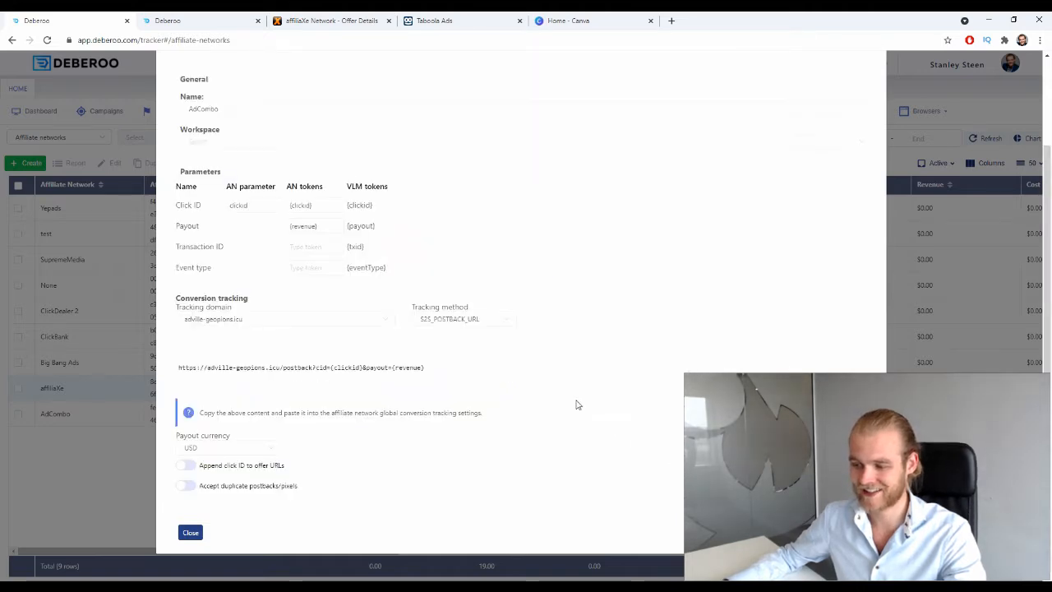
{"action": "left_click", "coordinate": [227, 138]}
{"action": "left_click", "coordinate": [208, 165]}
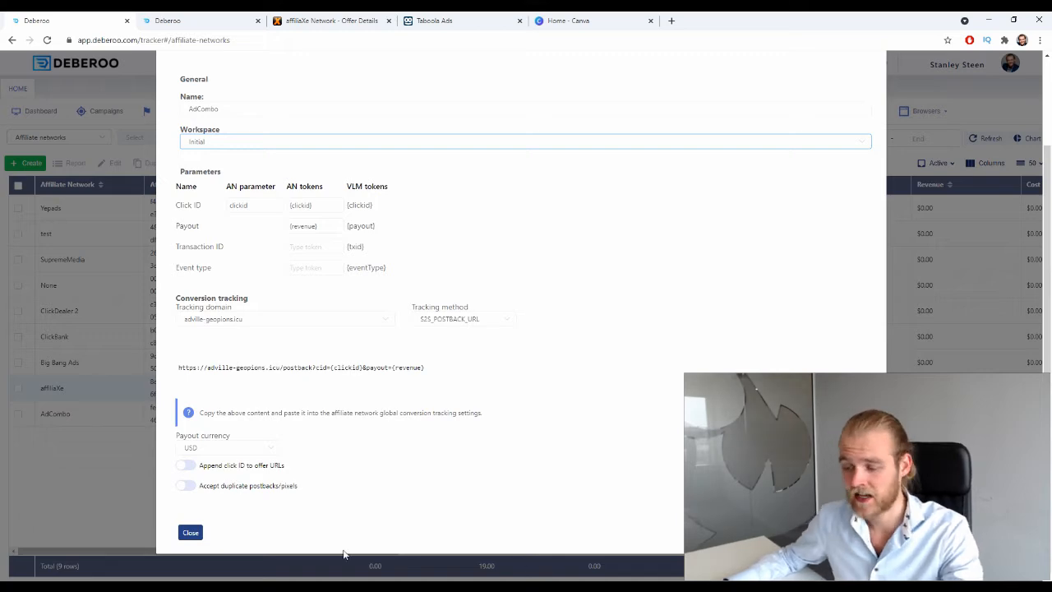
{"action": "left_click", "coordinate": [190, 533]}
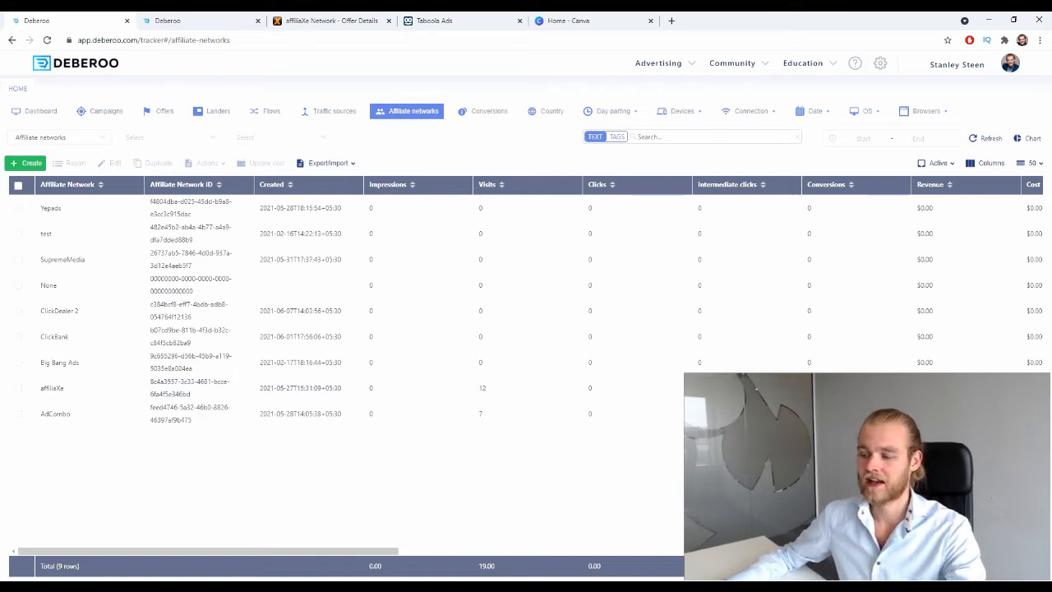
Open the tracker's traffic sources list and look through it for the Taboola entry
{"action": "left_click", "coordinate": [325, 111]}
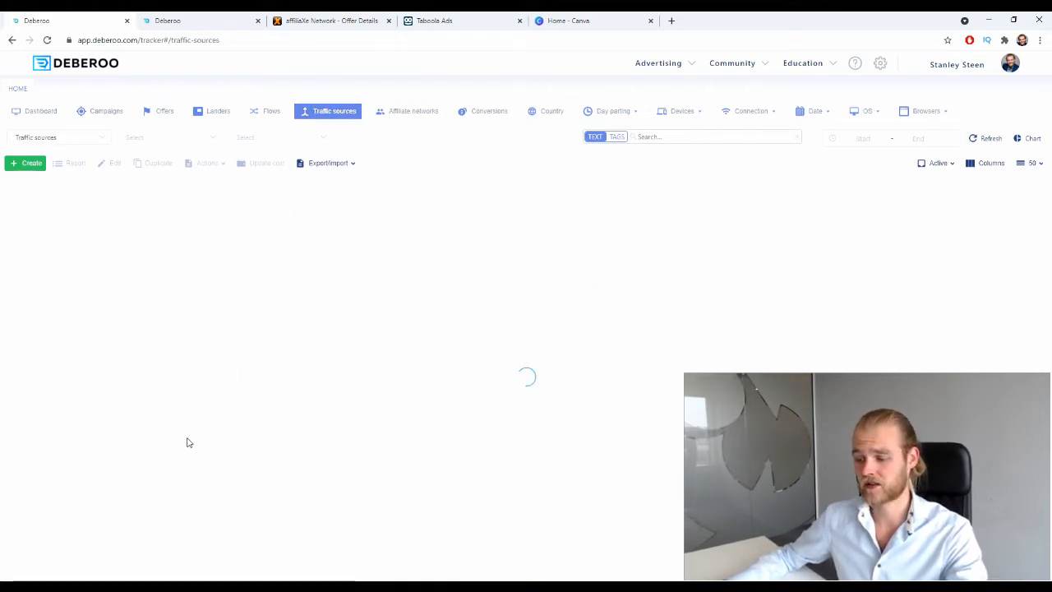
{"action": "scroll", "coordinate": [103, 328], "scroll_direction": "down", "scroll_amount": 2}
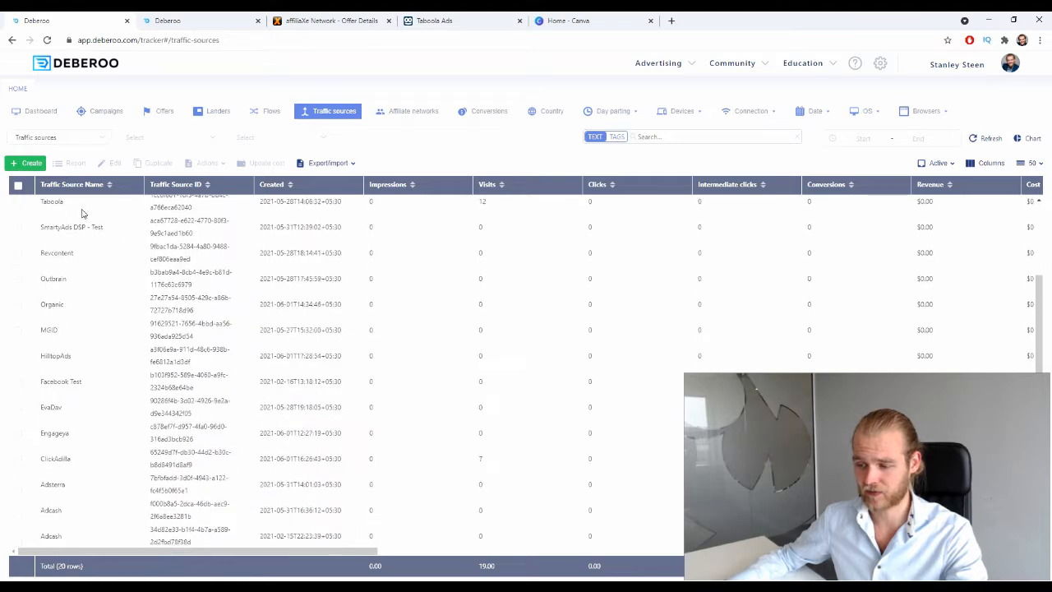
{"action": "scroll", "coordinate": [81, 231], "scroll_direction": "up", "scroll_amount": 2}
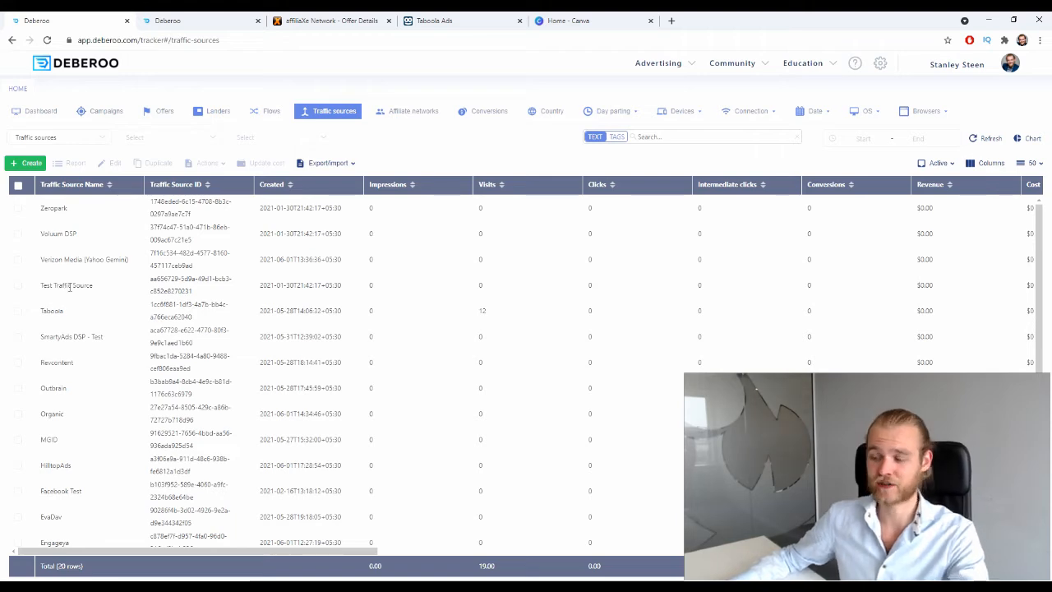
Start a new traffic source from the Taboola template, look over its workspace, parameter and postback settings, and close the form without saving
{"action": "left_click", "coordinate": [25, 163]}
{"action": "left_click", "coordinate": [41, 176]}
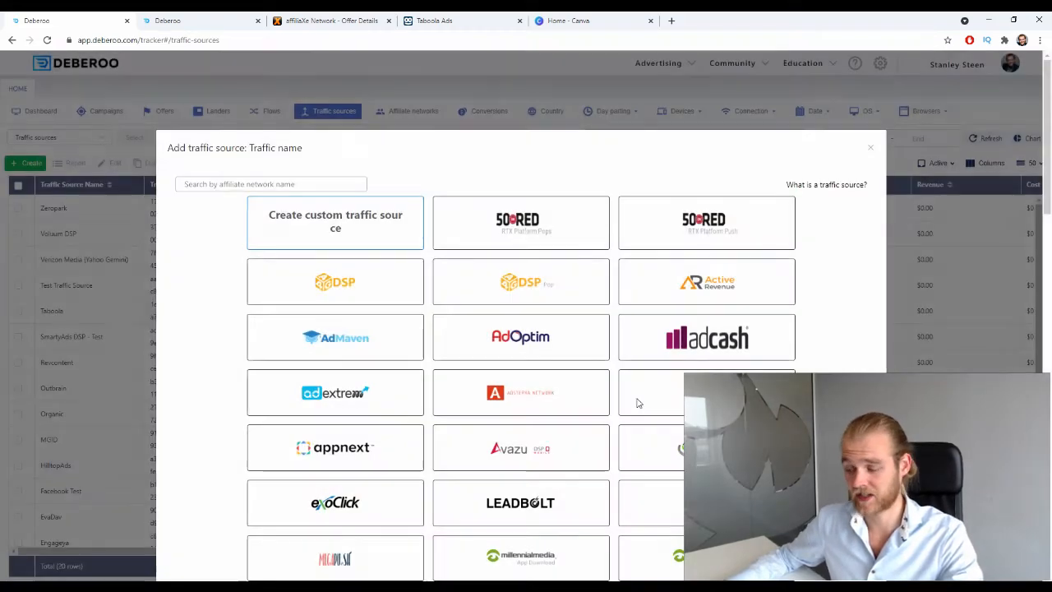
{"action": "scroll", "coordinate": [634, 403], "scroll_direction": "down", "scroll_amount": 6}
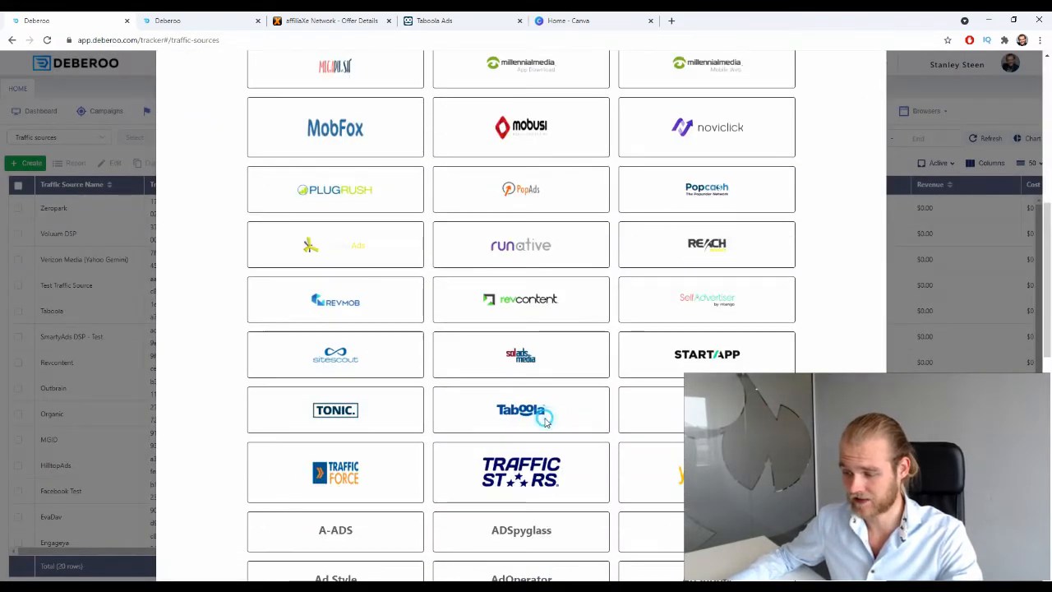
{"action": "scroll", "coordinate": [557, 419], "scroll_direction": "down", "scroll_amount": 9}
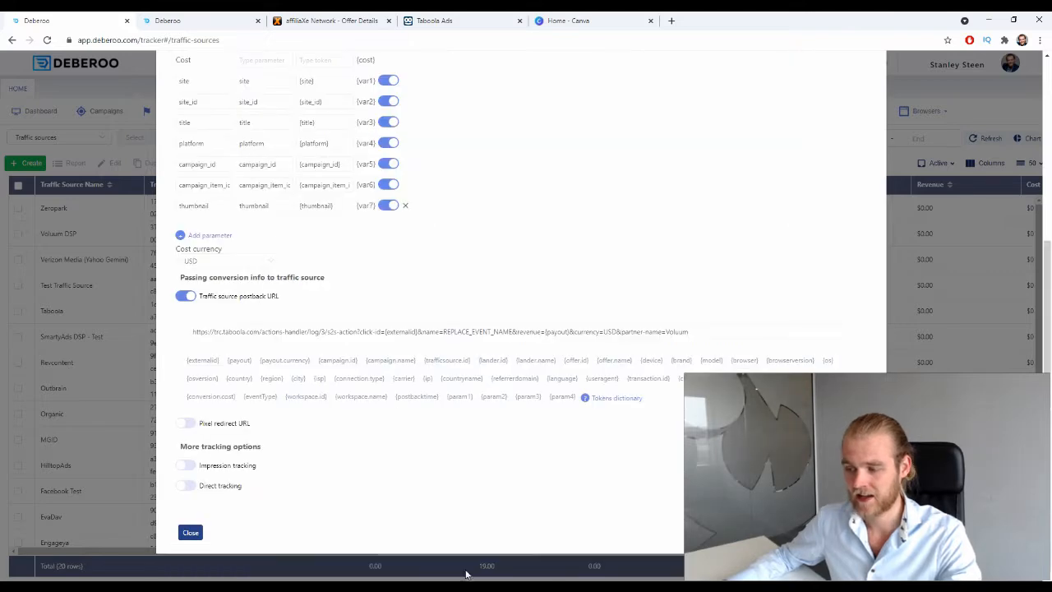
{"action": "scroll", "coordinate": [435, 353], "scroll_direction": "up", "scroll_amount": 4}
{"action": "left_click", "coordinate": [216, 218]}
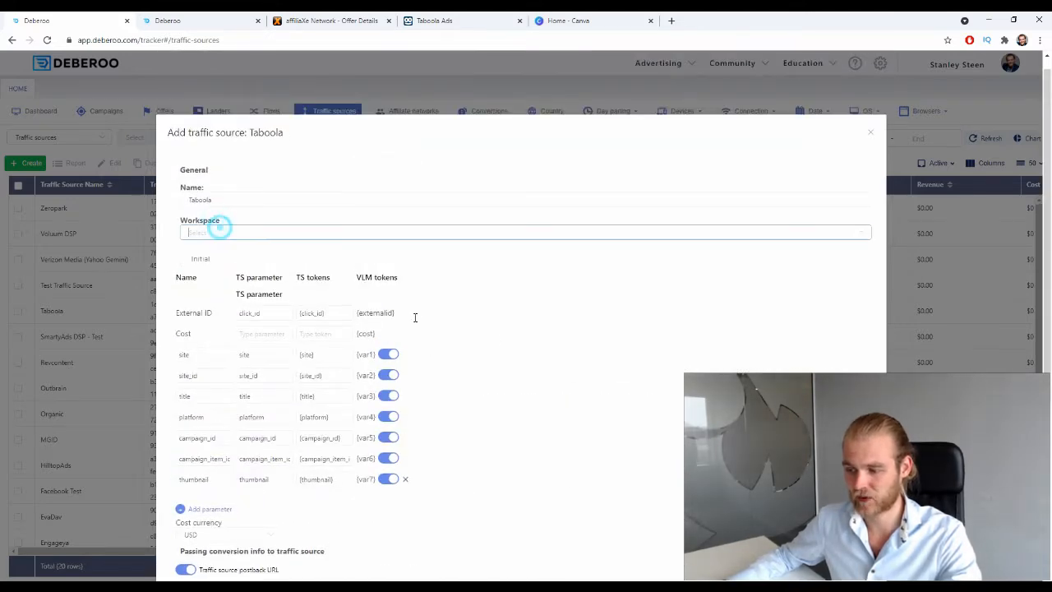
{"action": "scroll", "coordinate": [493, 338], "scroll_direction": "down", "scroll_amount": 3}
{"action": "left_click", "coordinate": [504, 267]}
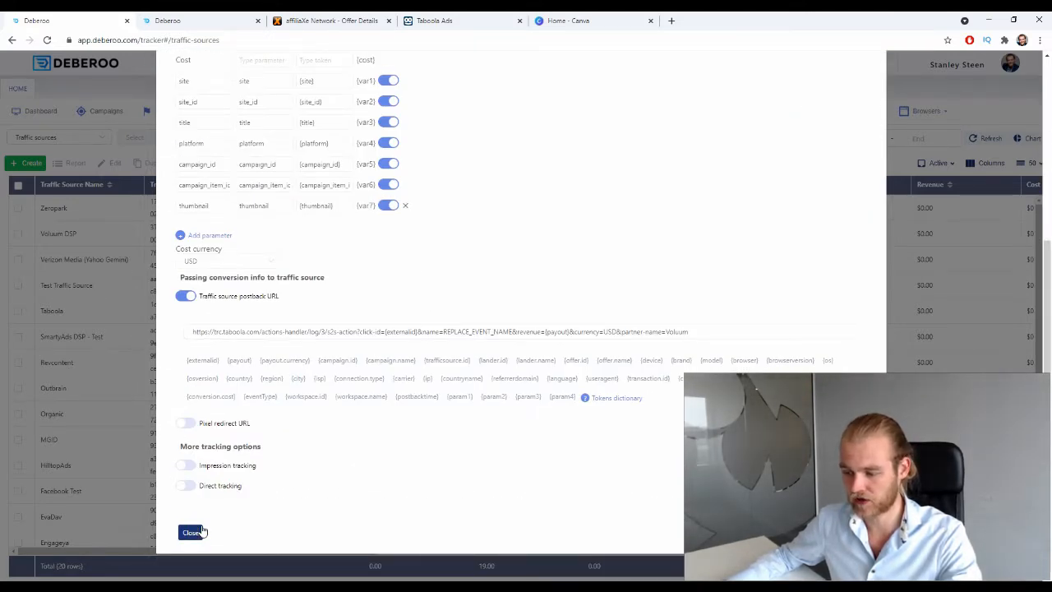
{"action": "left_click", "coordinate": [189, 532]}
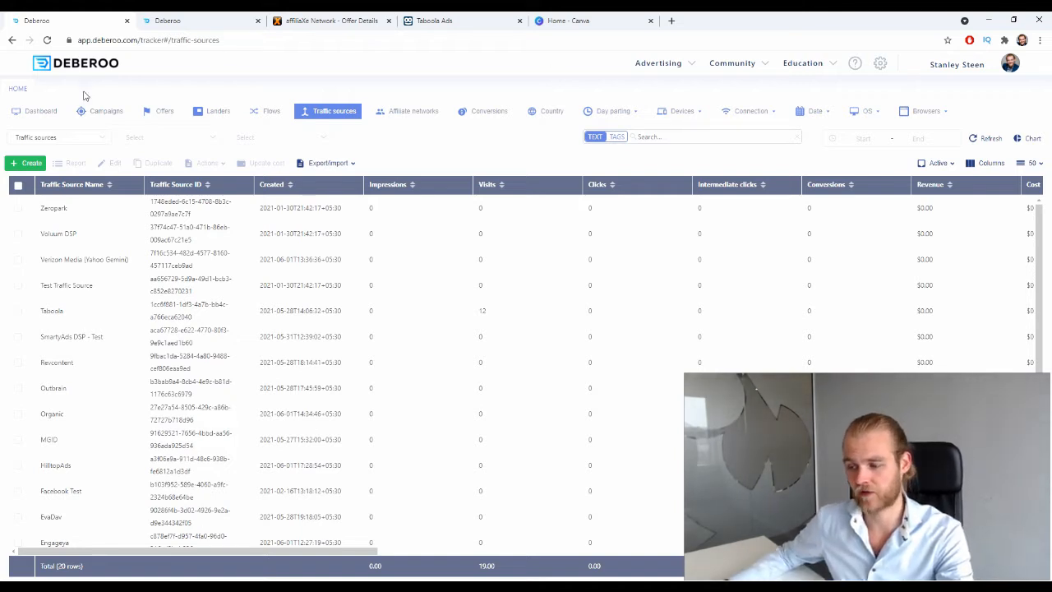
Open the tracker's offers list and start a new offer in the Initial workspace
{"action": "left_click", "coordinate": [160, 111]}
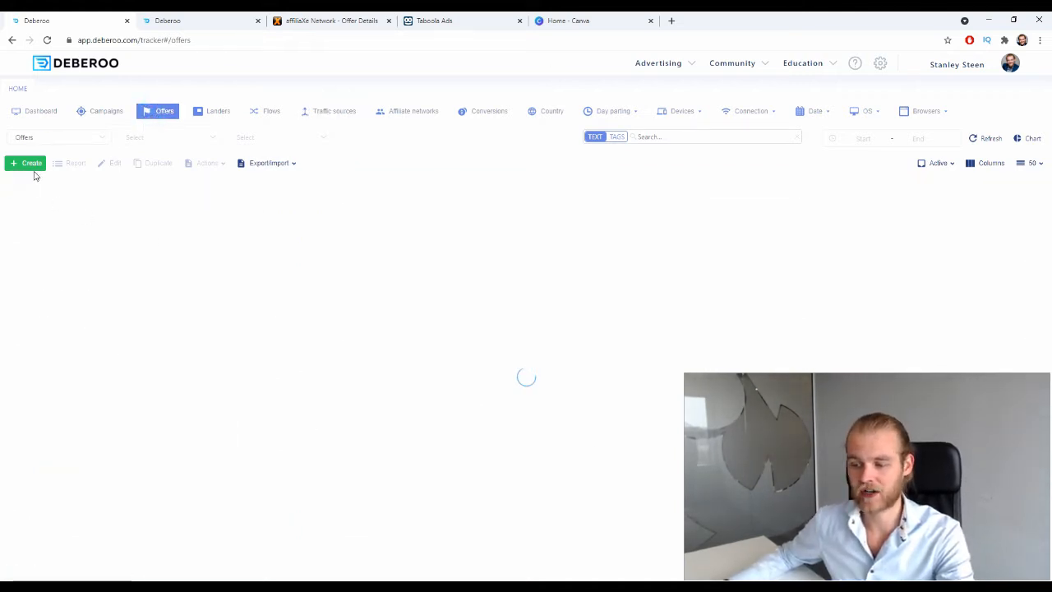
{"action": "left_click", "coordinate": [37, 165]}
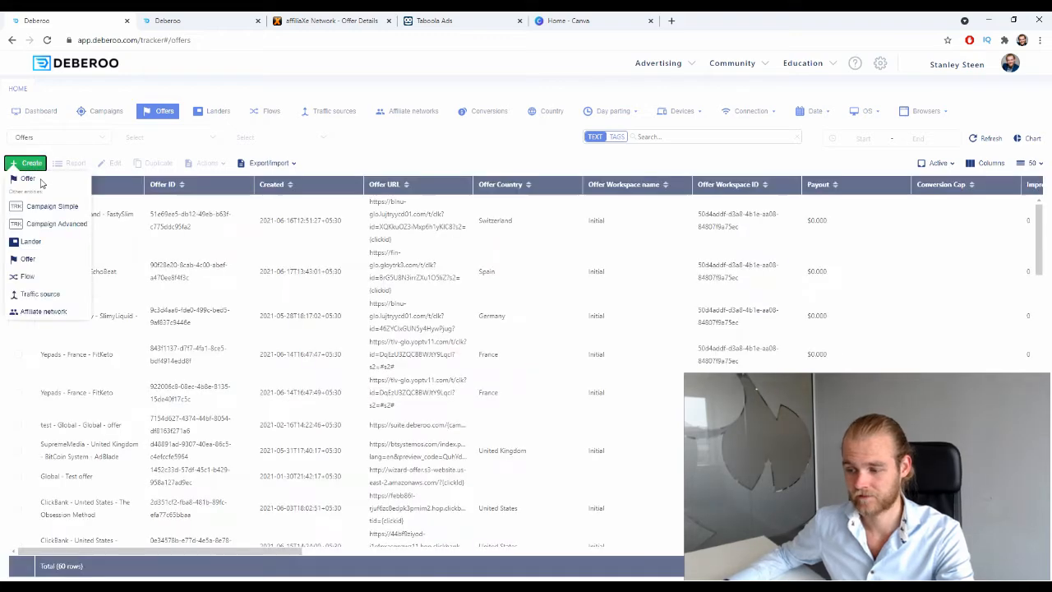
{"action": "left_click", "coordinate": [37, 180]}
{"action": "left_click", "coordinate": [30, 164]}
{"action": "left_click", "coordinate": [26, 179]}
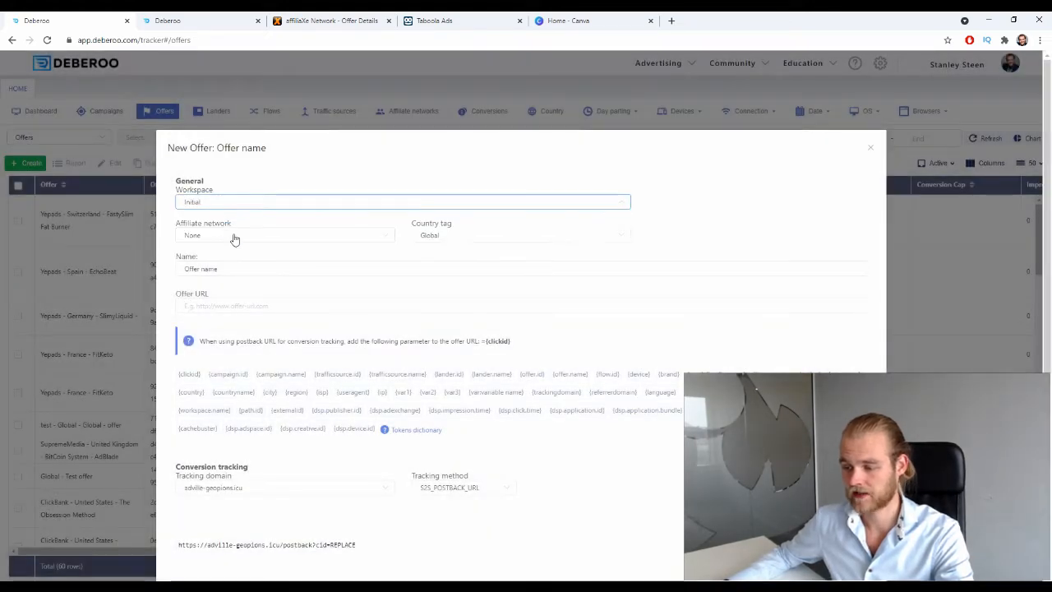
Assign the new offer to the affiliaXe affiliate network and set its country tag to United States
{"action": "left_click", "coordinate": [236, 236]}
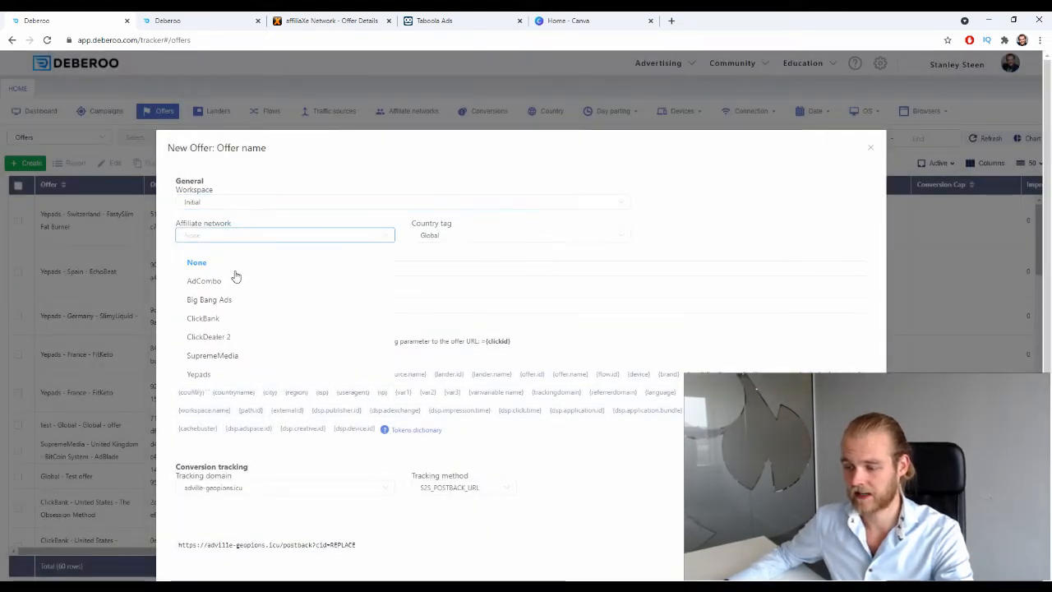
{"action": "scroll", "coordinate": [233, 280], "scroll_direction": "down", "scroll_amount": 1}
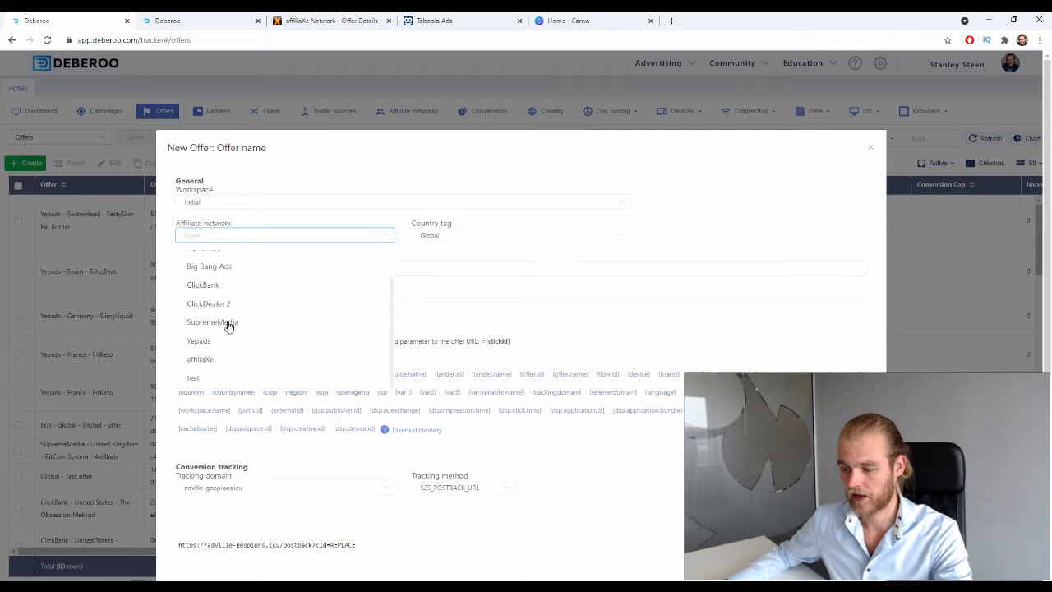
{"action": "left_click", "coordinate": [208, 362]}
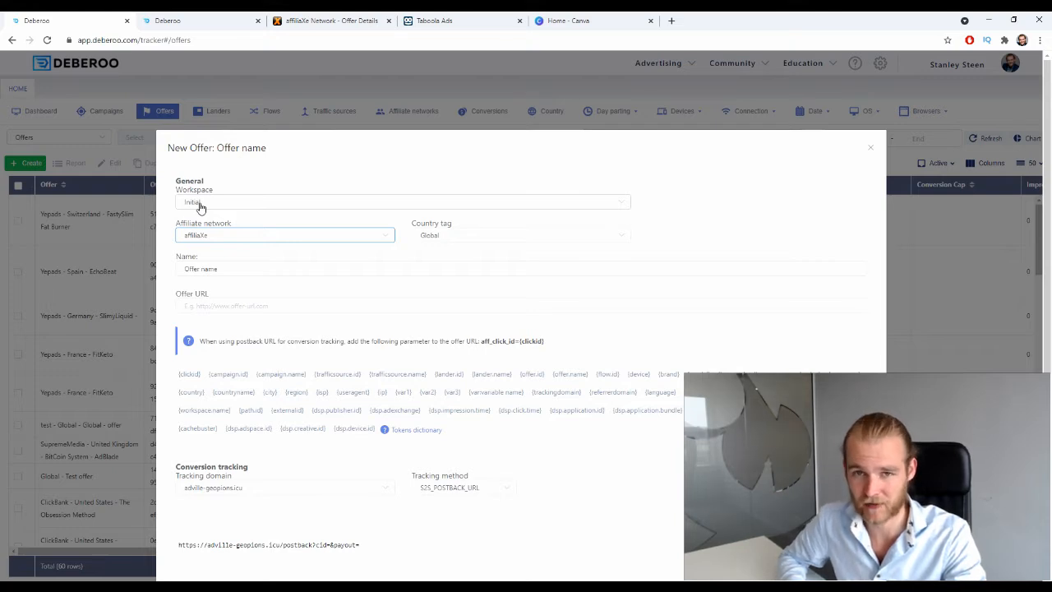
{"action": "left_click", "coordinate": [448, 236]}
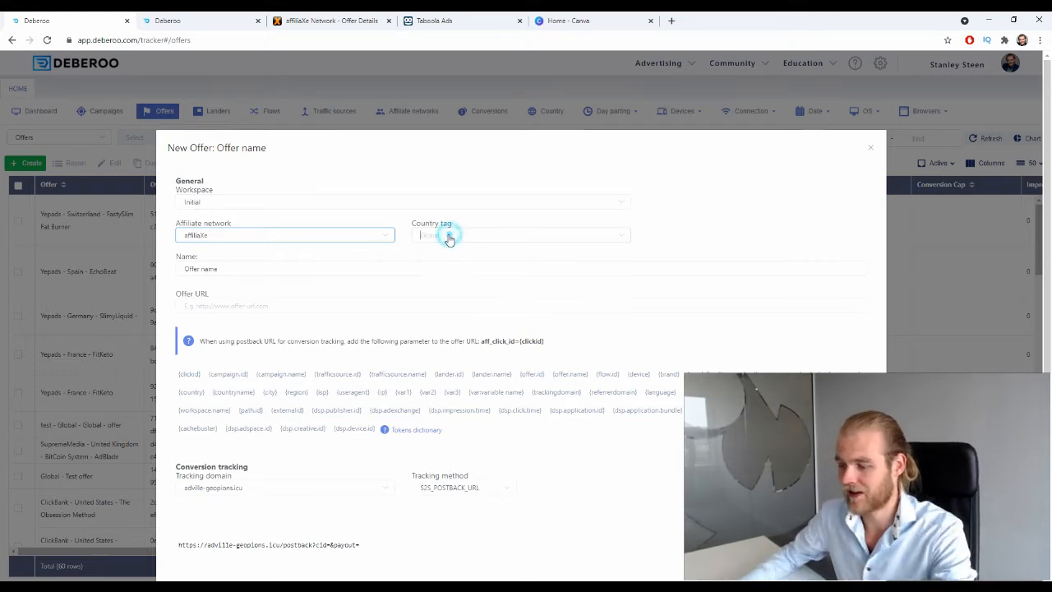
{"action": "type", "text": "unit"}
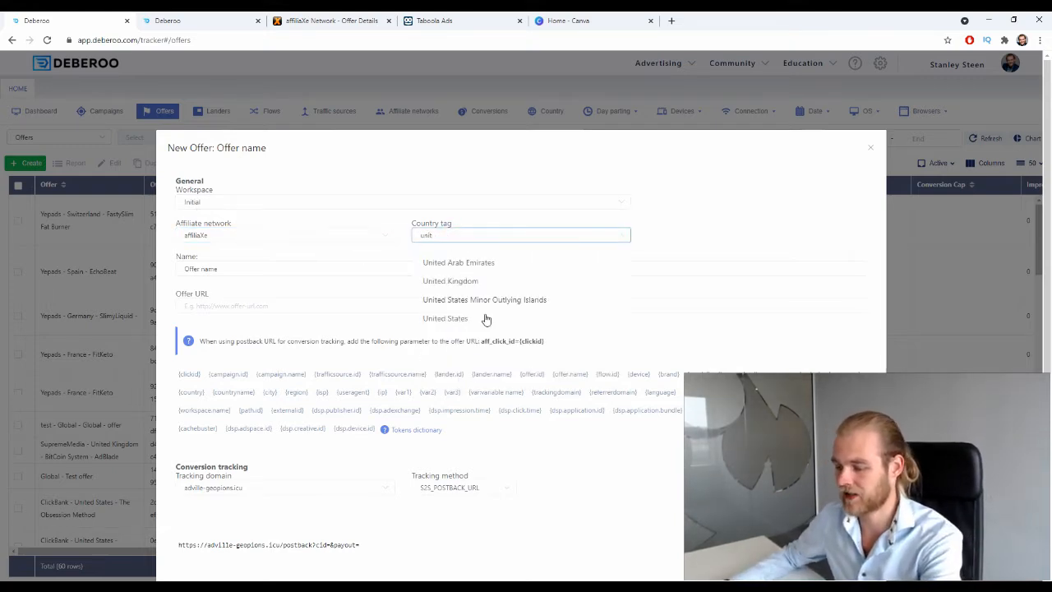
{"action": "left_click", "coordinate": [484, 316]}
Name the offer Insurance Select Policy
{"action": "triple_click", "coordinate": [237, 270]}
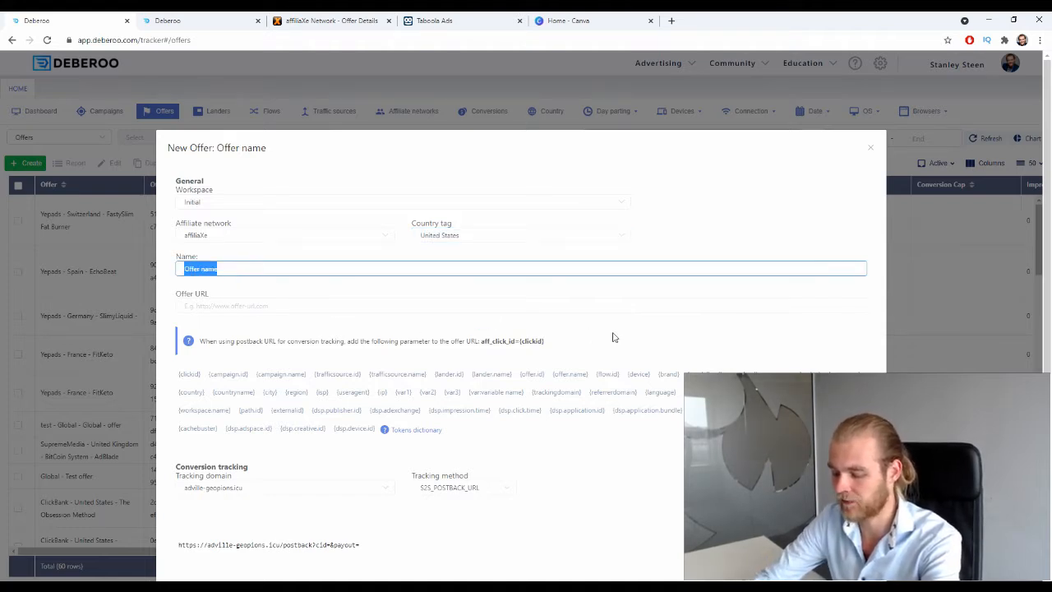
{"action": "type", "text": "IN"}
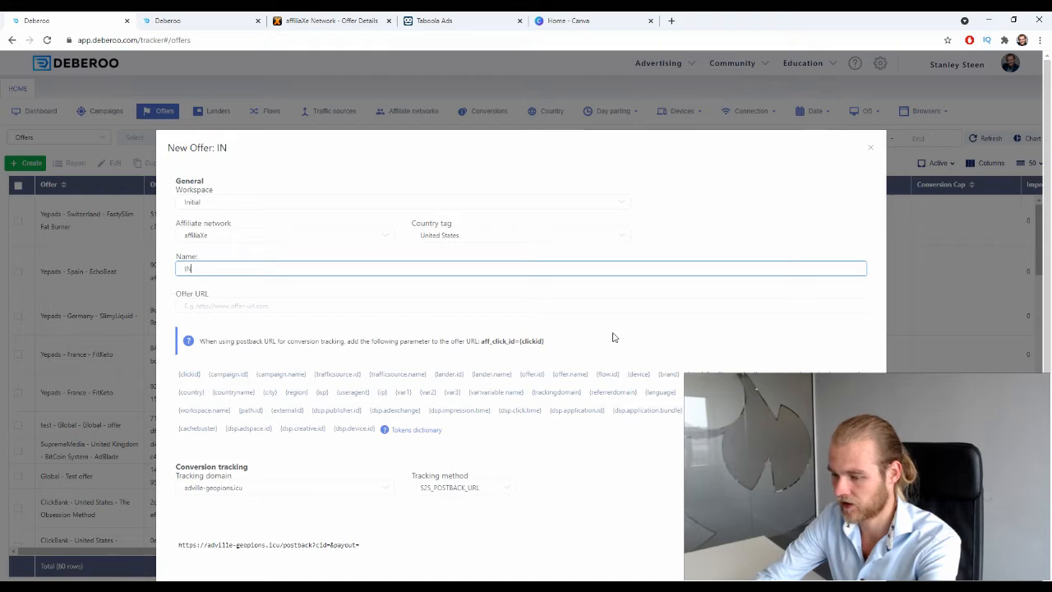
{"action": "type", "text": "utanc"}
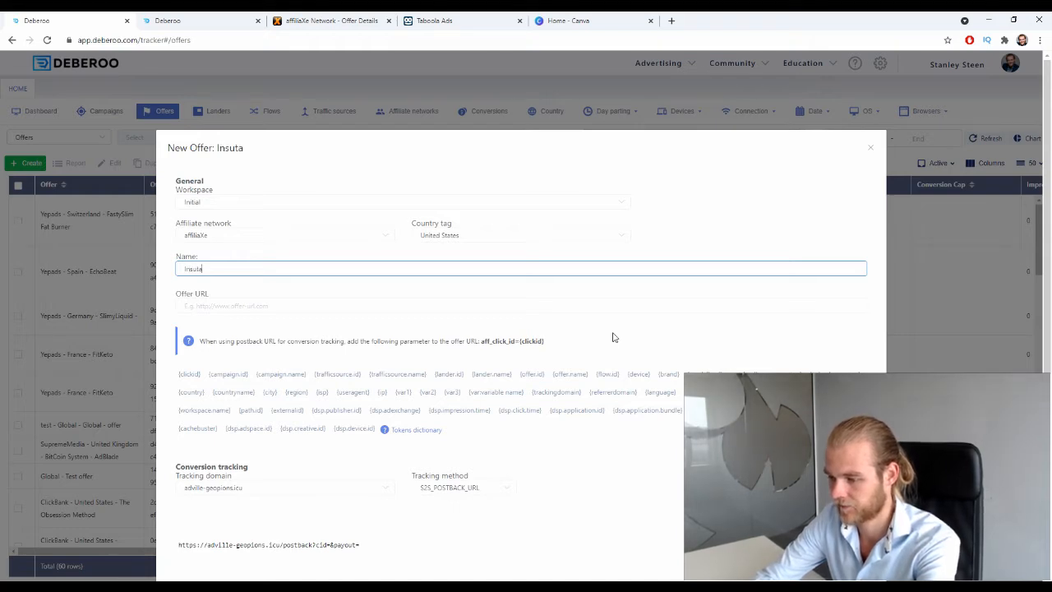
{"action": "key", "text": "BackSpace"}
{"action": "key", "text": "BackSpace"}
{"action": "key", "text": "BackSpace"}
{"action": "key", "text": "BackSpace"}
{"action": "type", "text": "rance"}
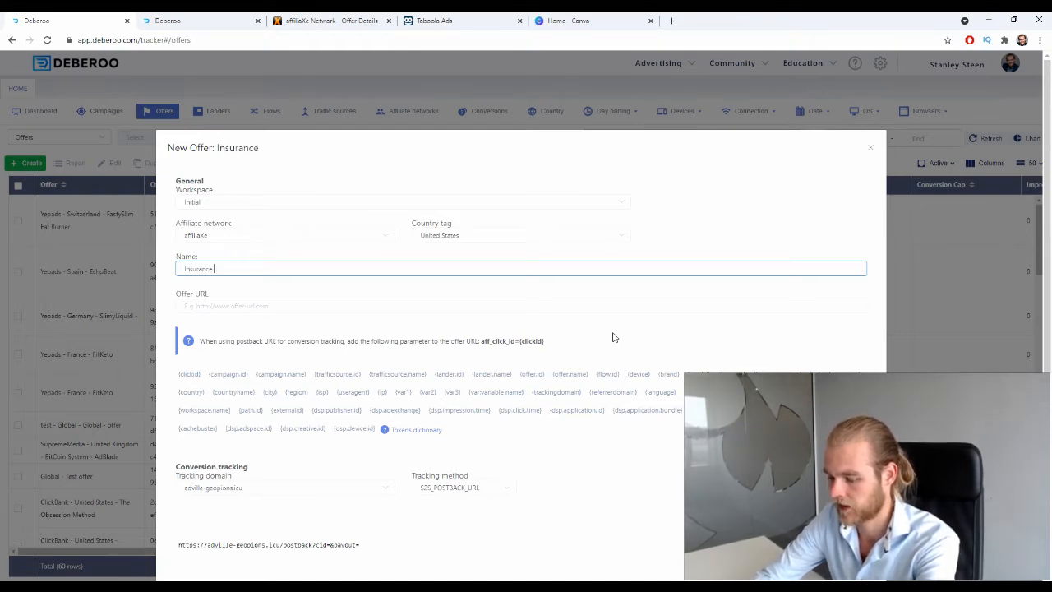
{"action": "type", "text": " Select Pol"}
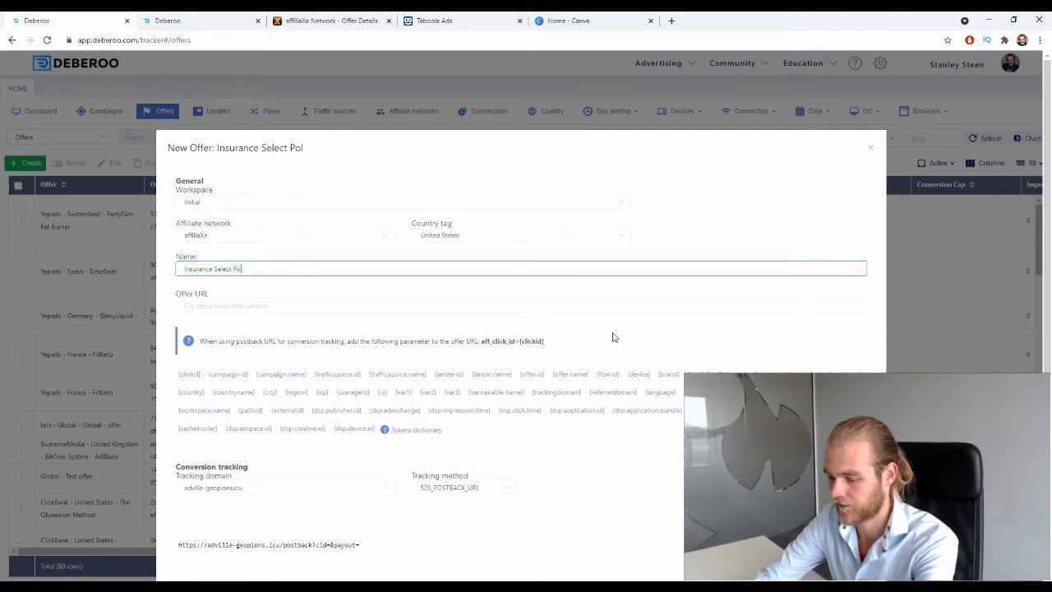
{"action": "type", "text": "icy -"}
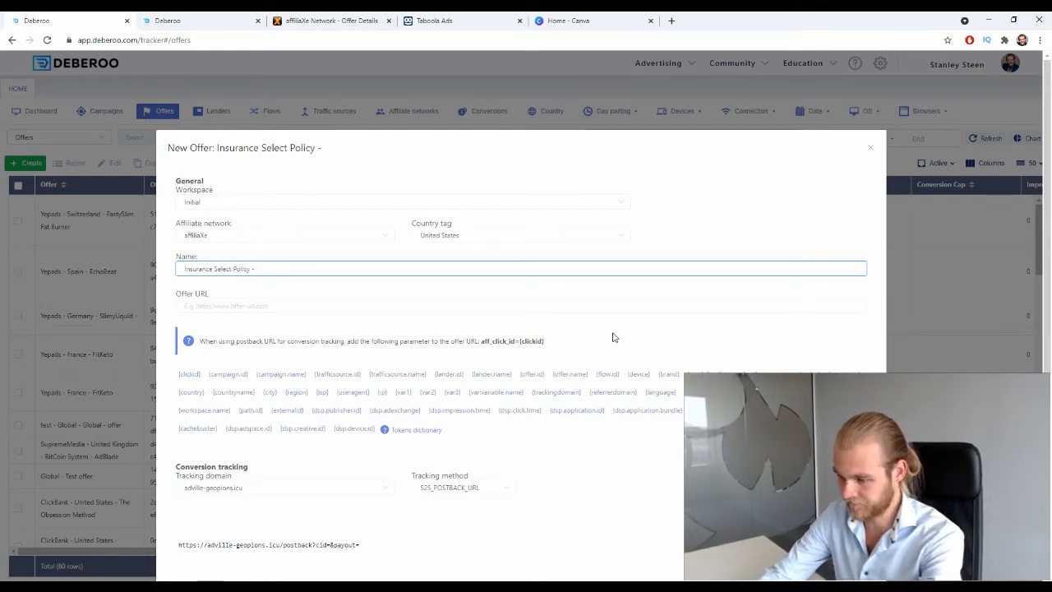
{"action": "key", "text": "BackSpace"}
{"action": "key", "text": "BackSpace"}
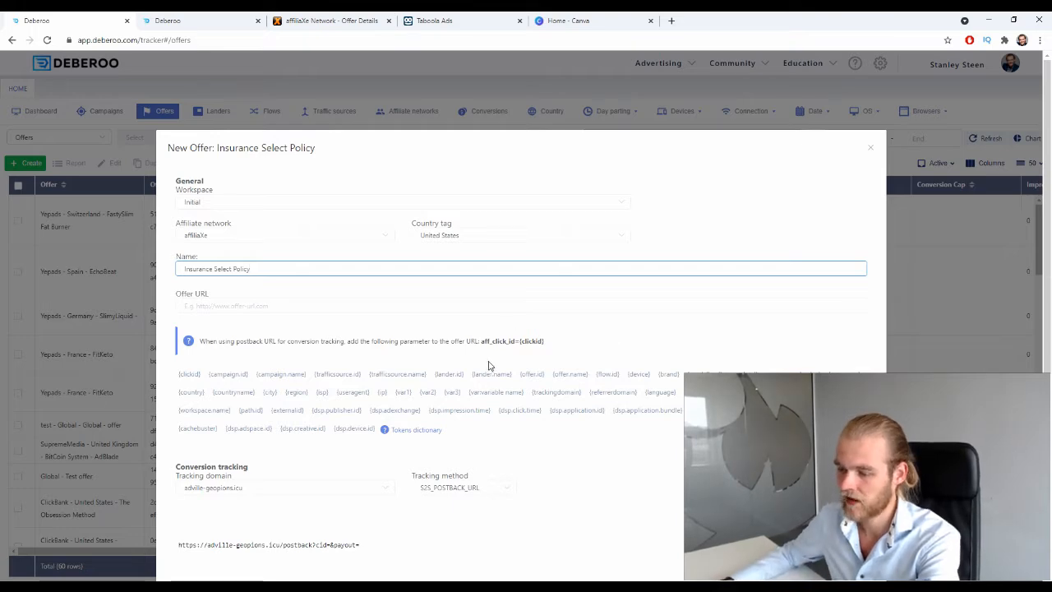
Copy the tracking link of the Select My Policy offer from affiliaXe and paste it as the new offer's URL in Deberoo
{"action": "left_click", "coordinate": [215, 307]}
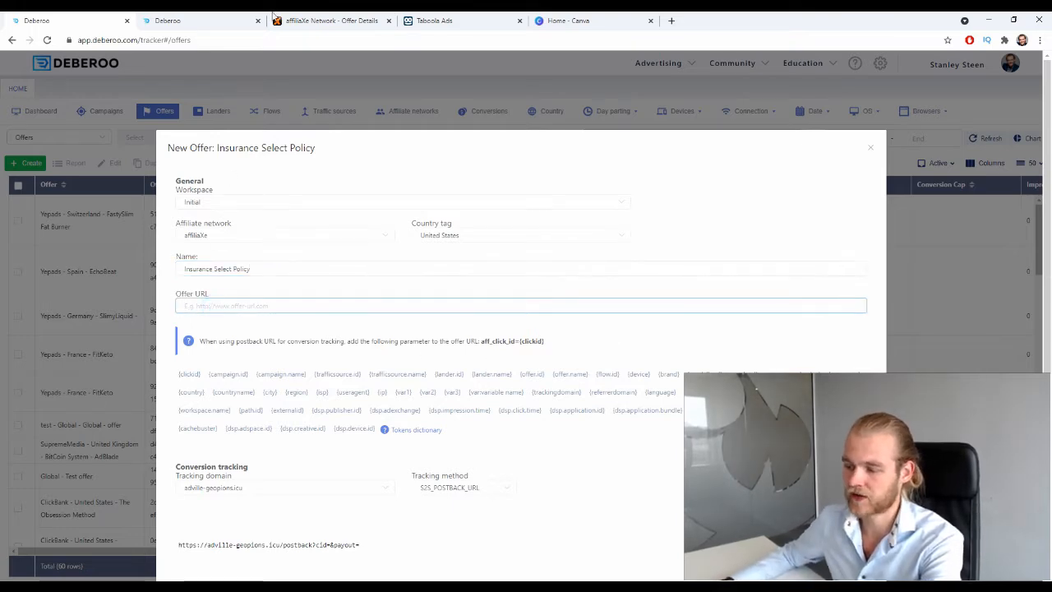
{"action": "left_click", "coordinate": [300, 21]}
{"action": "scroll", "coordinate": [301, 180], "scroll_direction": "up", "scroll_amount": 5}
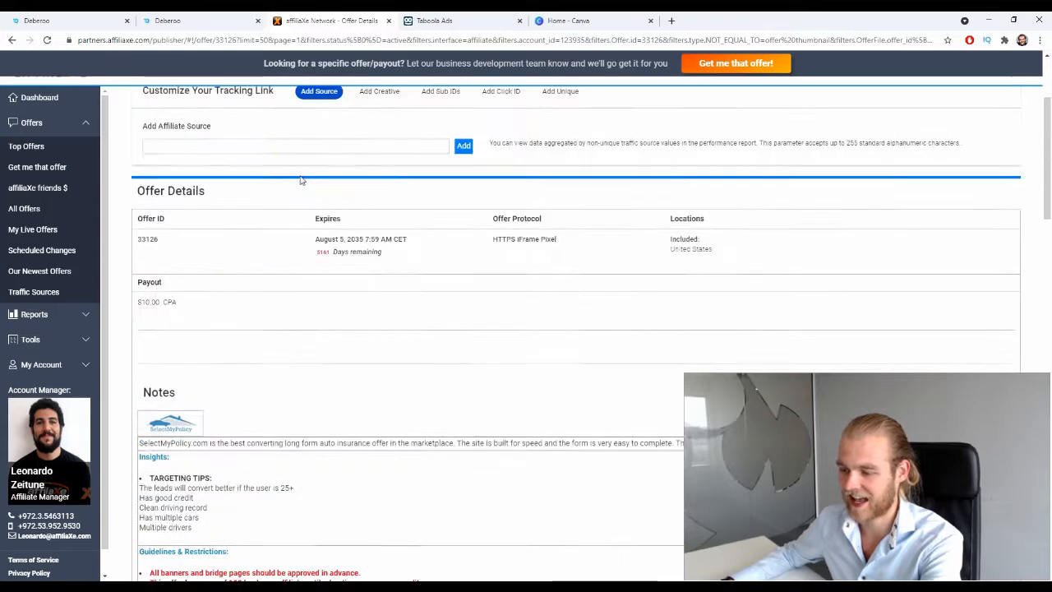
{"action": "scroll", "coordinate": [301, 180], "scroll_direction": "up", "scroll_amount": 2}
{"action": "triple_click", "coordinate": [171, 192]}
{"action": "key", "text": "ctrl+c"}
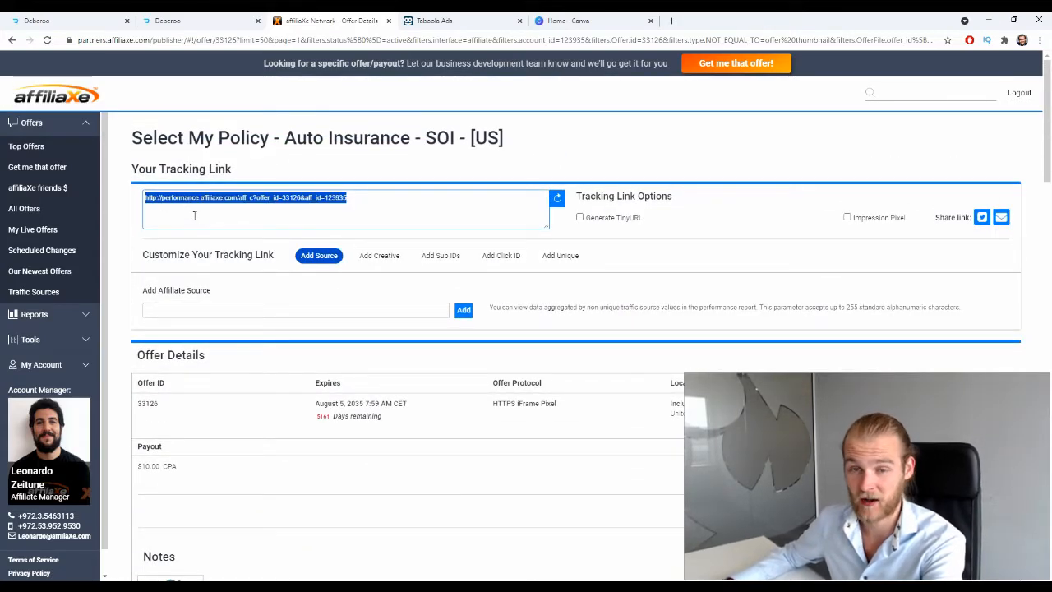
{"action": "left_click", "coordinate": [50, 20]}
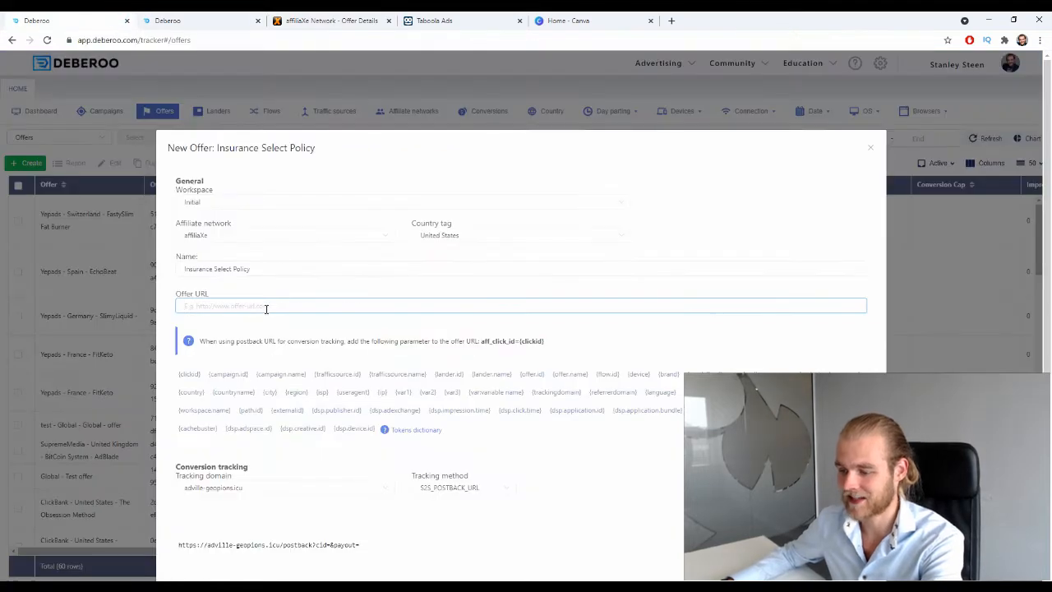
{"action": "key", "text": "ctrl+v"}
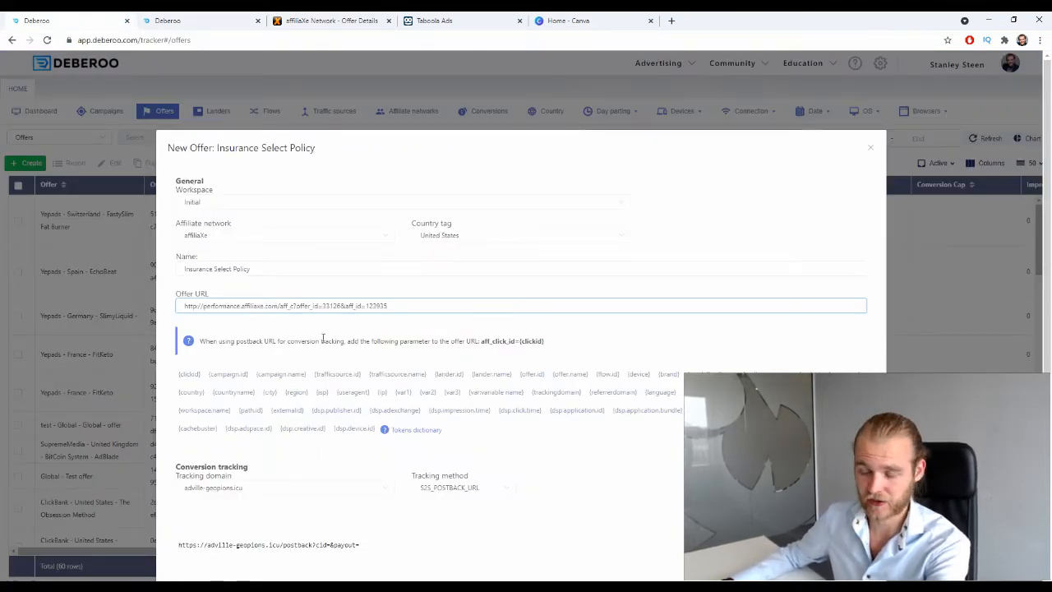
Append a question mark and the suggested click ID parameter aff_click_id={clickid} to the end of the offer URL
{"action": "left_click_drag", "start_coordinate": [254, 340], "coordinate": [451, 340]}
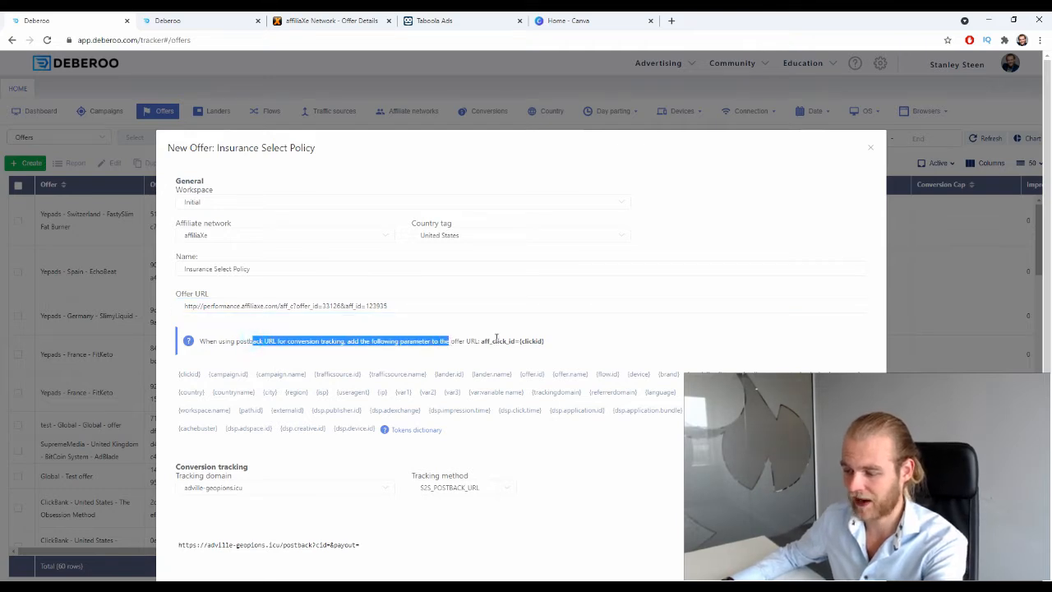
{"action": "left_click", "coordinate": [496, 338]}
{"action": "left_click_drag", "start_coordinate": [247, 340], "coordinate": [555, 344]}
{"action": "left_click", "coordinate": [563, 342]}
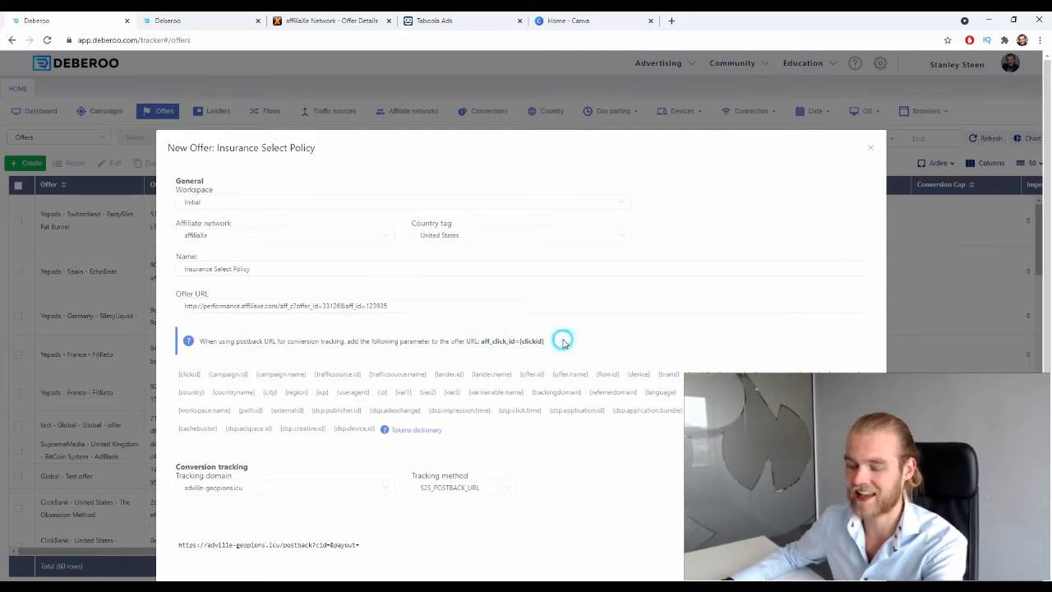
{"action": "left_click_drag", "start_coordinate": [185, 340], "coordinate": [482, 340]}
{"action": "key", "text": "ctrl+c"}
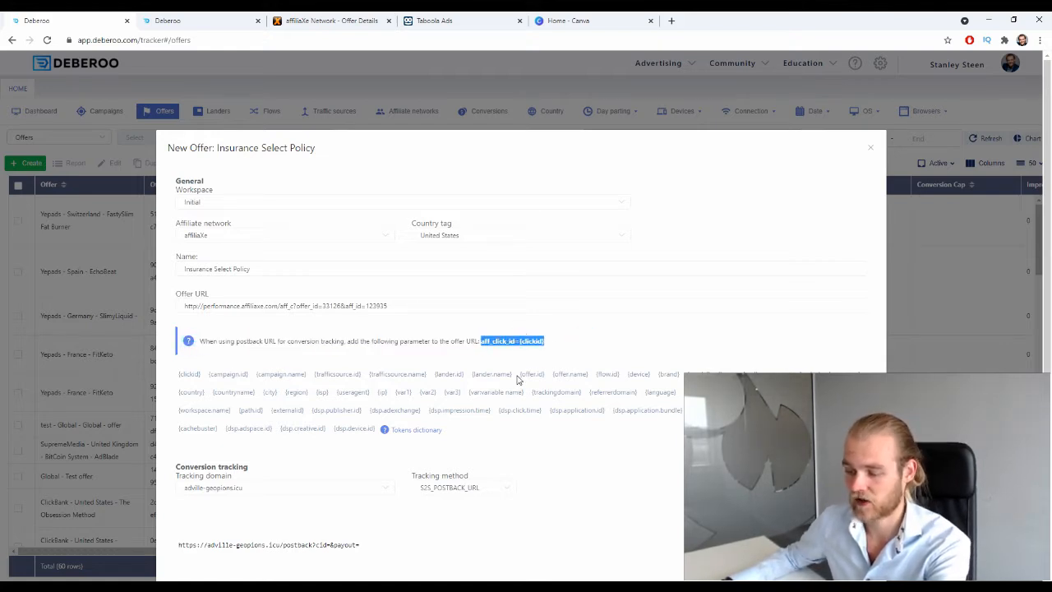
{"action": "left_click", "coordinate": [444, 305]}
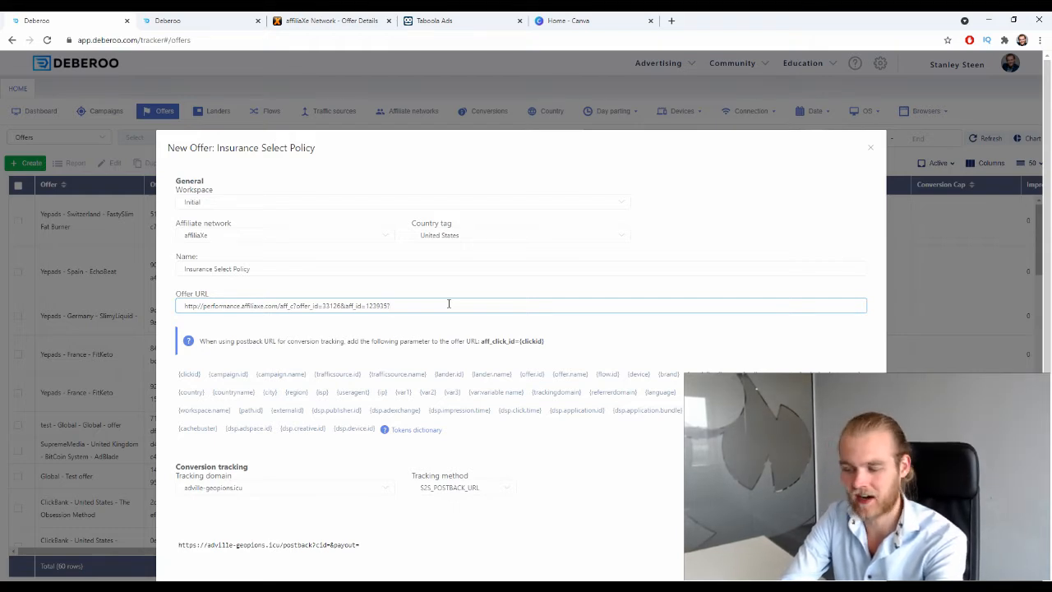
{"action": "key", "text": "ctrl+v"}
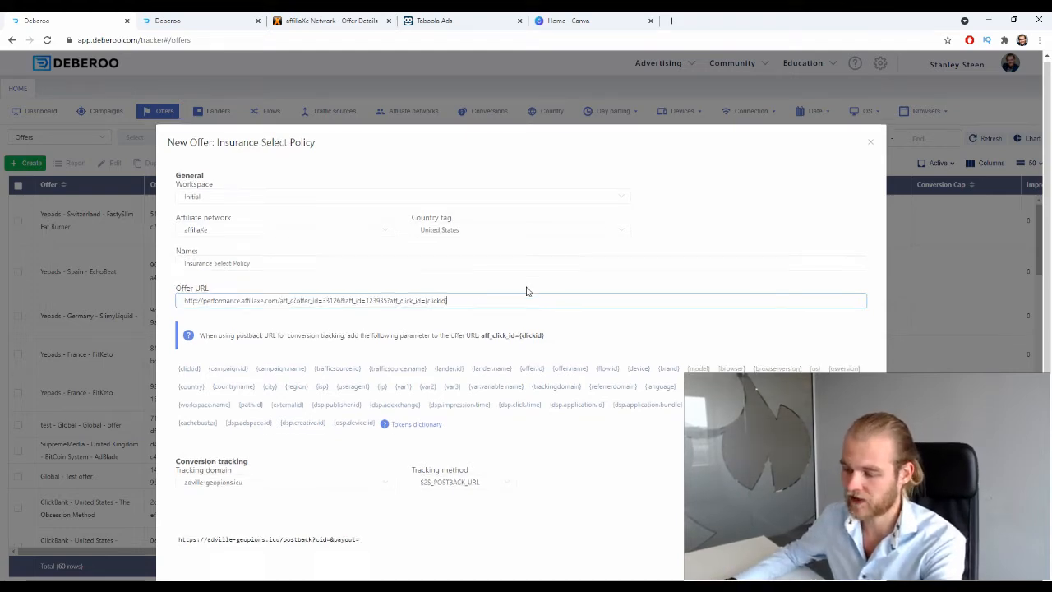
Look over the offer's conversion tracking and payout settings and save the new offer
{"action": "scroll", "coordinate": [534, 290], "scroll_direction": "down", "scroll_amount": 4}
{"action": "scroll", "coordinate": [539, 287], "scroll_direction": "down", "scroll_amount": 1}
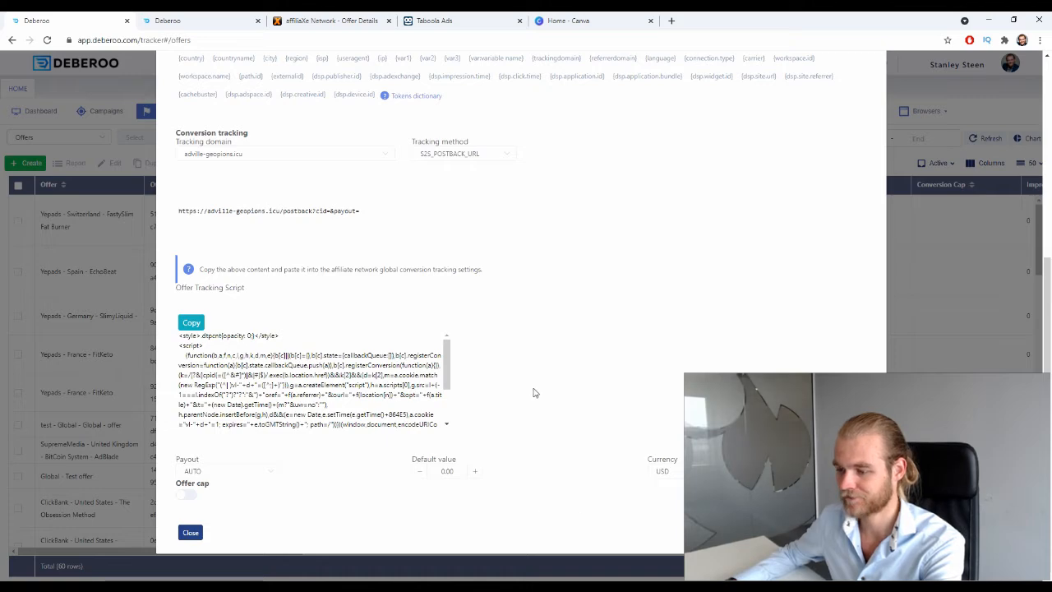
{"action": "key", "text": "Escape"}
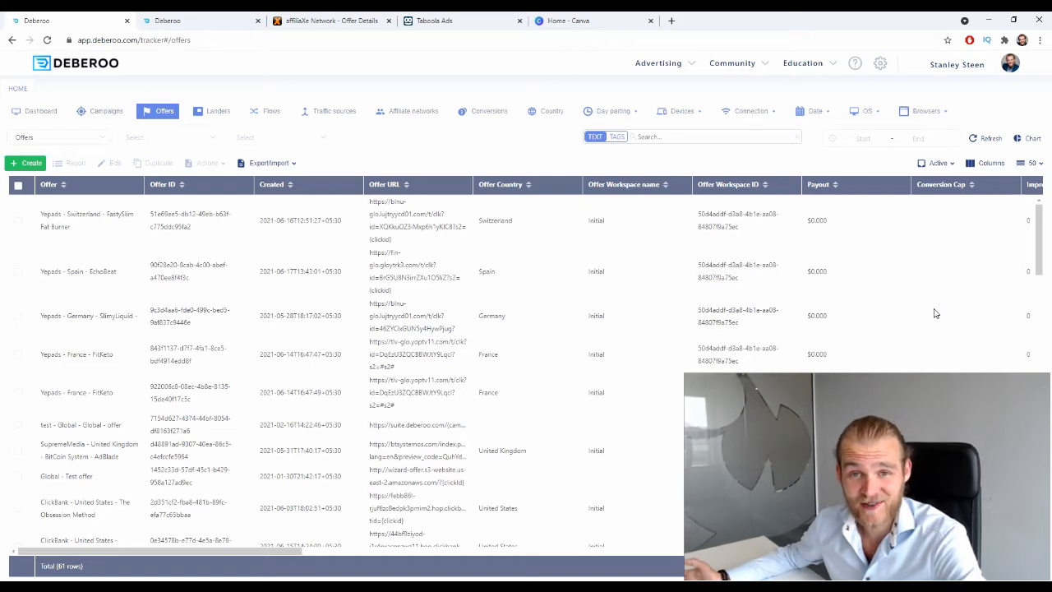
Switch to the landing page builder and filter the available templates by the Insurance vertical
{"action": "left_click", "coordinate": [198, 21]}
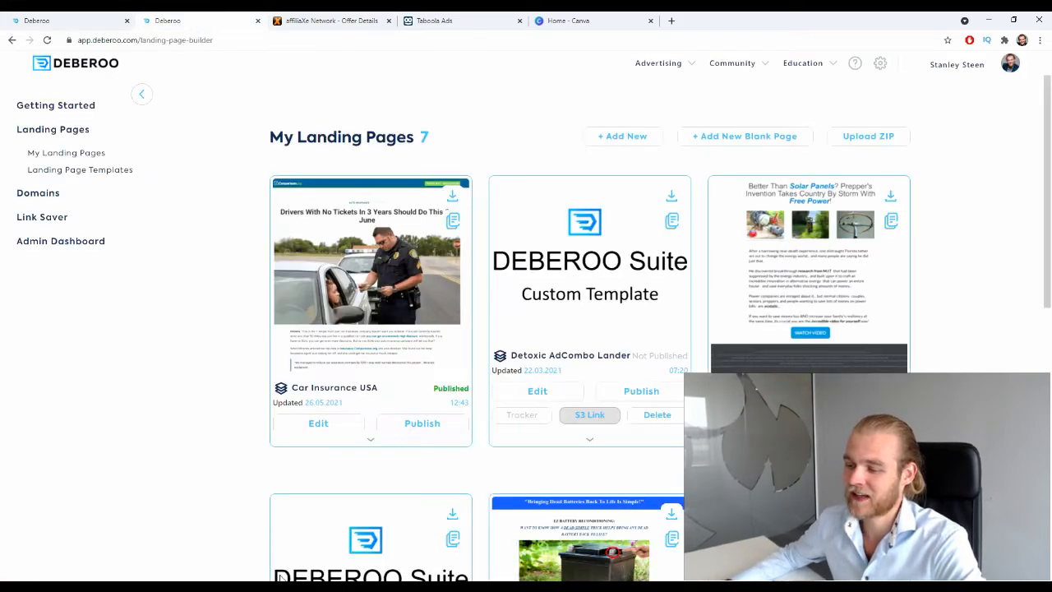
{"action": "left_click", "coordinate": [119, 171]}
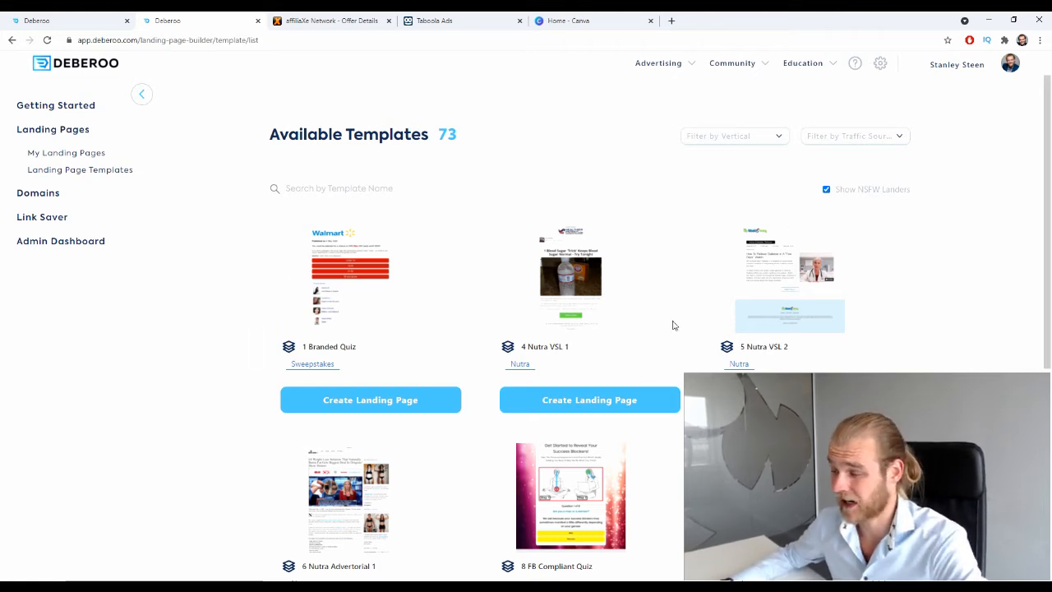
{"action": "left_click", "coordinate": [744, 137]}
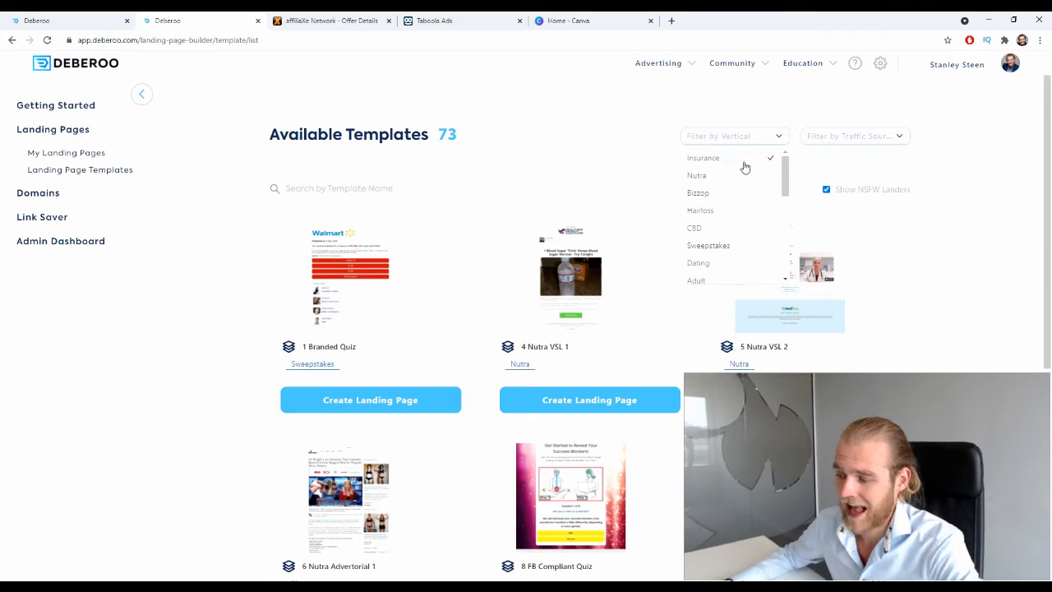
{"action": "left_click", "coordinate": [733, 162]}
{"action": "left_click", "coordinate": [579, 135]}
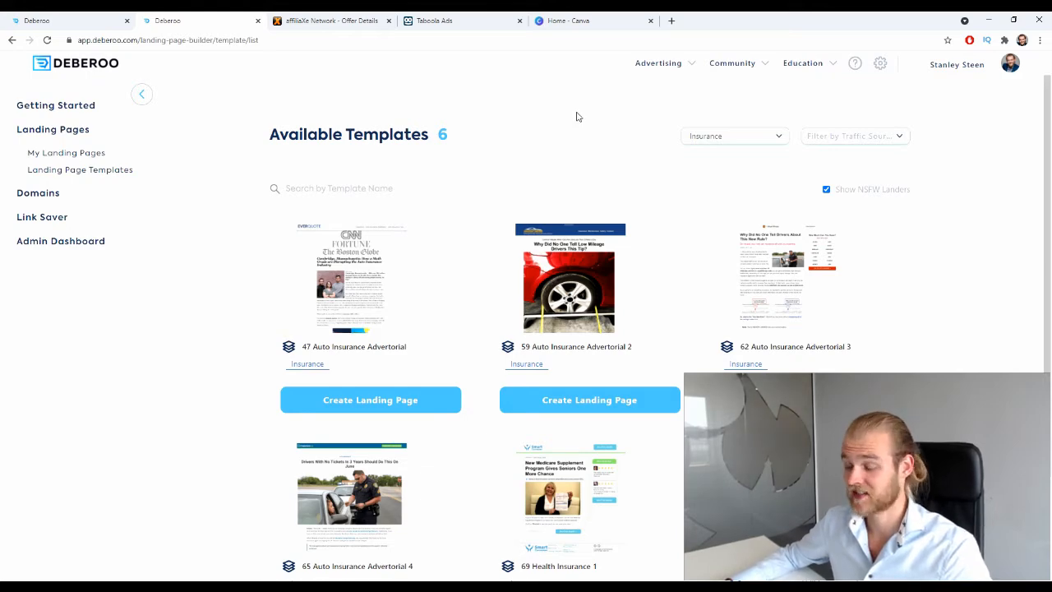
{"action": "scroll", "coordinate": [576, 116], "scroll_direction": "down", "scroll_amount": 2}
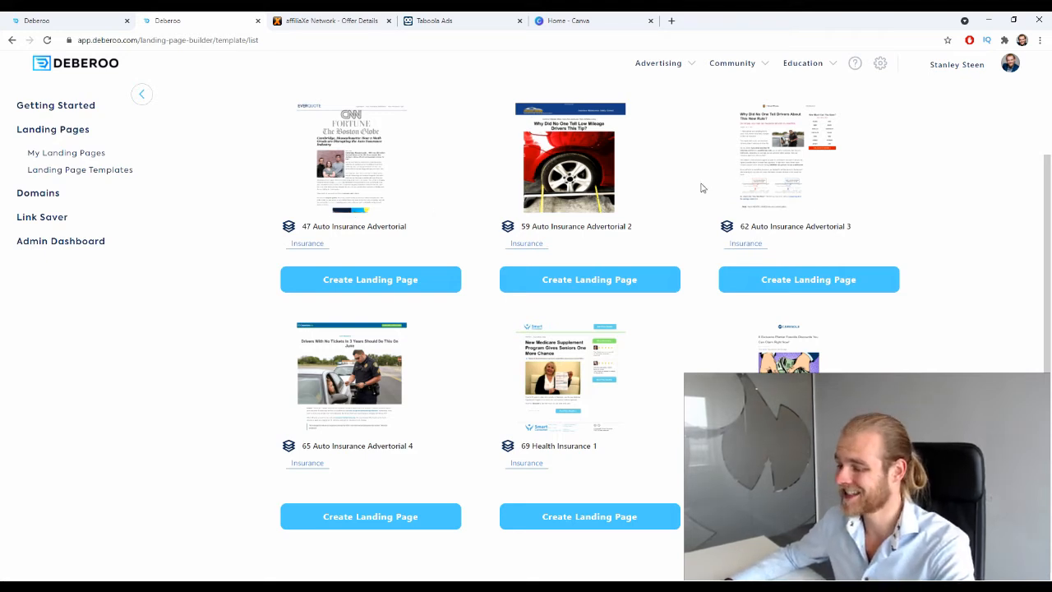
Create a landing page from the 62 Auto Insurance Advertorial 3 template, named "US - Select Policy - AffiliaXe"
{"action": "left_click", "coordinate": [818, 285]}
{"action": "left_click", "coordinate": [444, 324]}
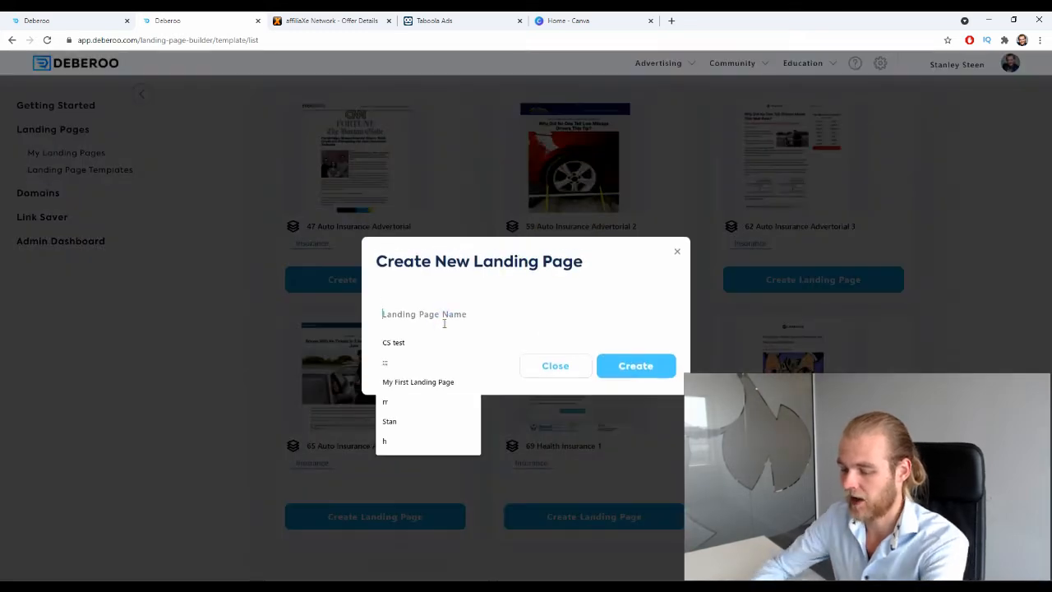
{"action": "type", "text": "us -"}
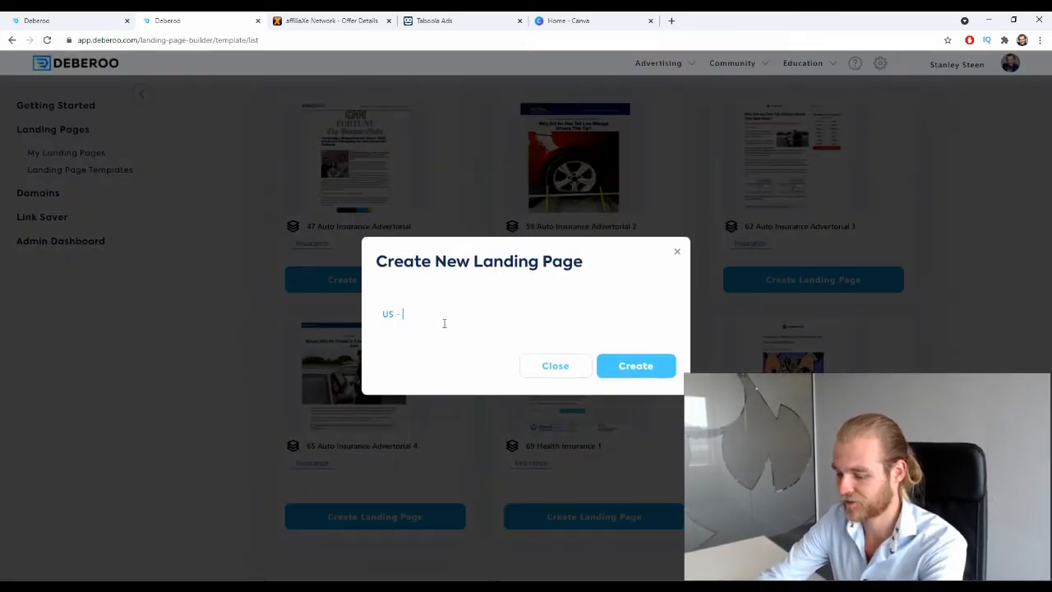
{"action": "type", "text": " Select Policy - AffiliaXe"}
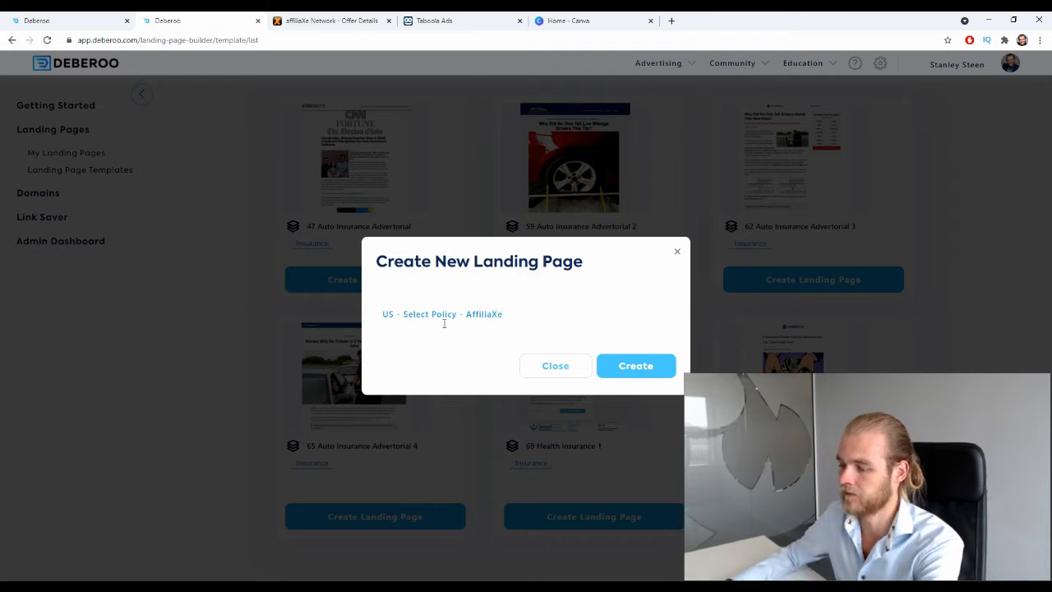
{"action": "left_click", "coordinate": [633, 368]}
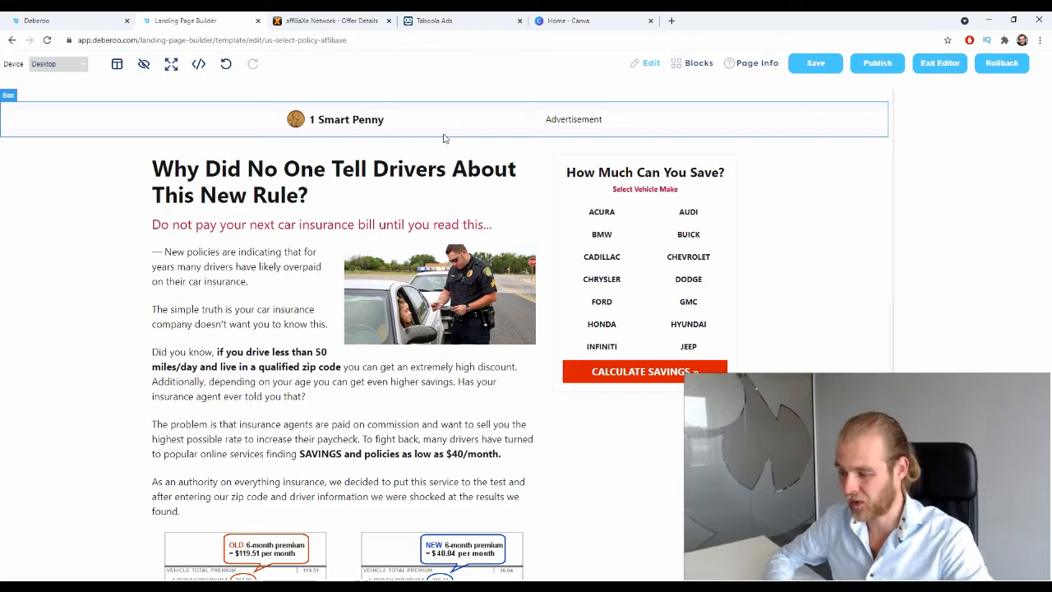
Look through the whole auto insurance advertorial, examining its headline, copy, vehicle make list, age options and calls to action
{"action": "scroll", "coordinate": [272, 181], "scroll_direction": "down", "scroll_amount": 3}
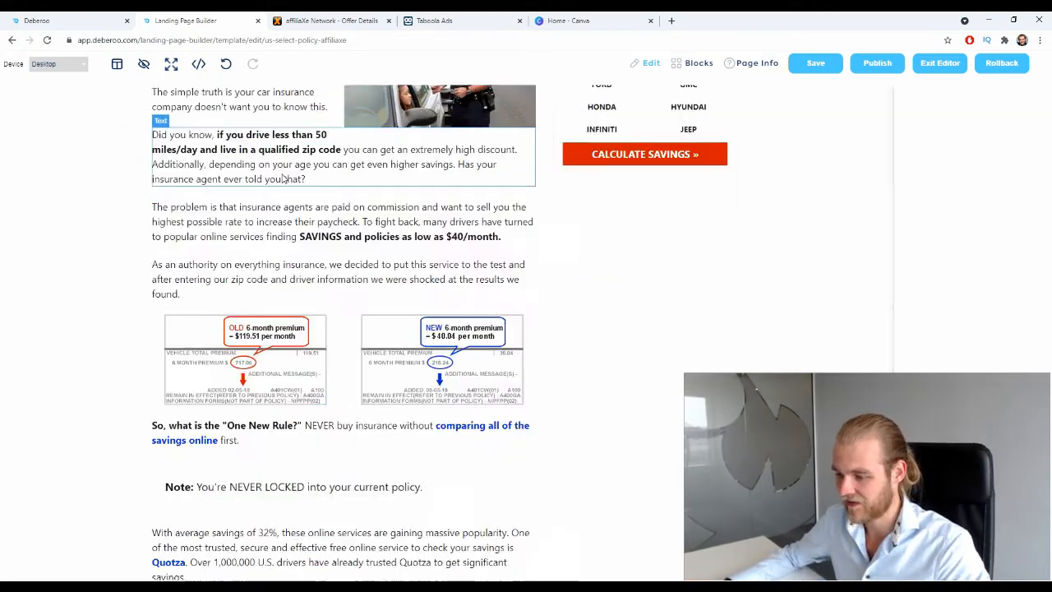
{"action": "scroll", "coordinate": [283, 176], "scroll_direction": "down", "scroll_amount": 5}
{"action": "scroll", "coordinate": [280, 234], "scroll_direction": "up", "scroll_amount": 6}
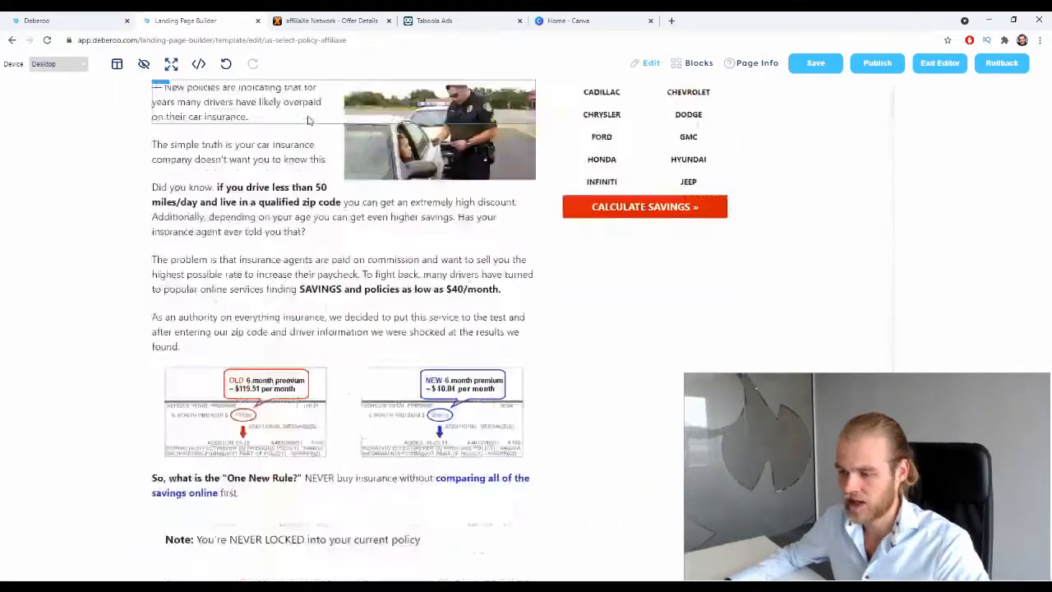
{"action": "scroll", "coordinate": [310, 124], "scroll_direction": "down", "scroll_amount": 4}
{"action": "scroll", "coordinate": [364, 251], "scroll_direction": "up", "scroll_amount": 6}
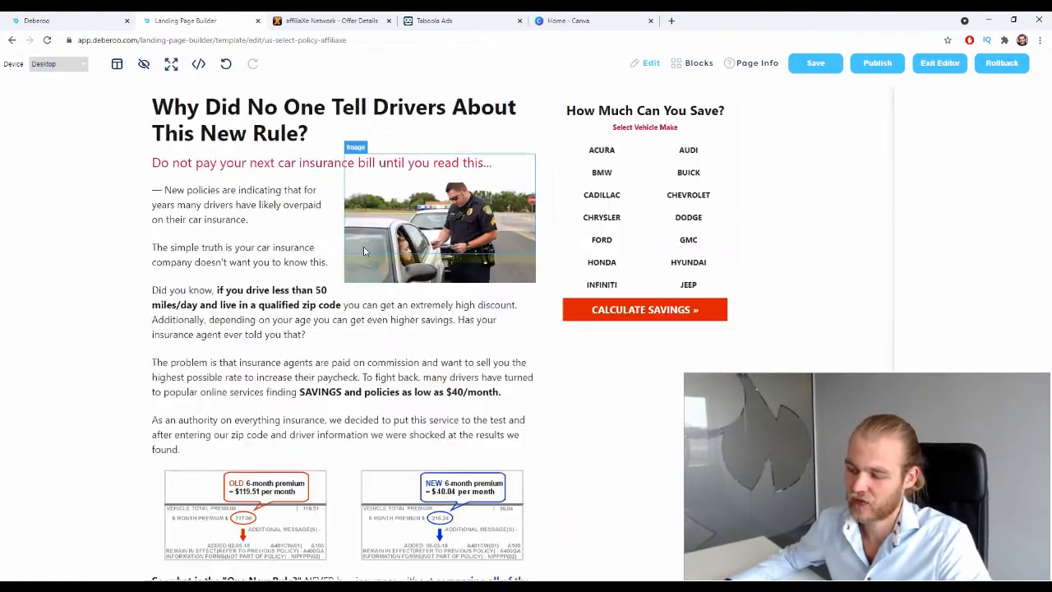
{"action": "scroll", "coordinate": [362, 197], "scroll_direction": "up", "scroll_amount": 1}
{"action": "scroll", "coordinate": [360, 139], "scroll_direction": "down", "scroll_amount": 5}
{"action": "scroll", "coordinate": [360, 143], "scroll_direction": "up", "scroll_amount": 3}
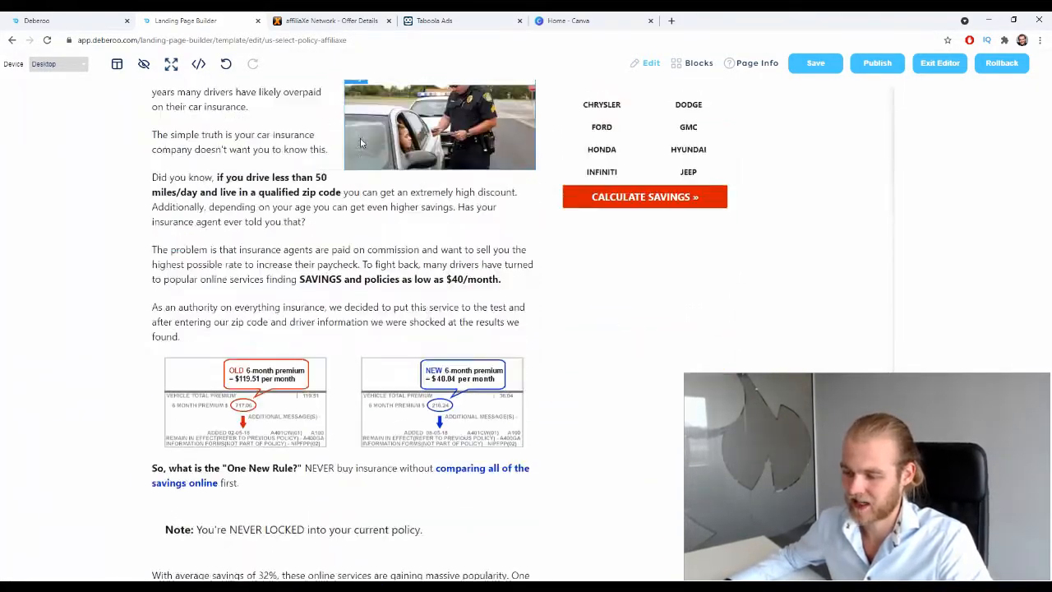
{"action": "scroll", "coordinate": [354, 148], "scroll_direction": "up", "scroll_amount": 2}
{"action": "scroll", "coordinate": [341, 153], "scroll_direction": "down", "scroll_amount": 7}
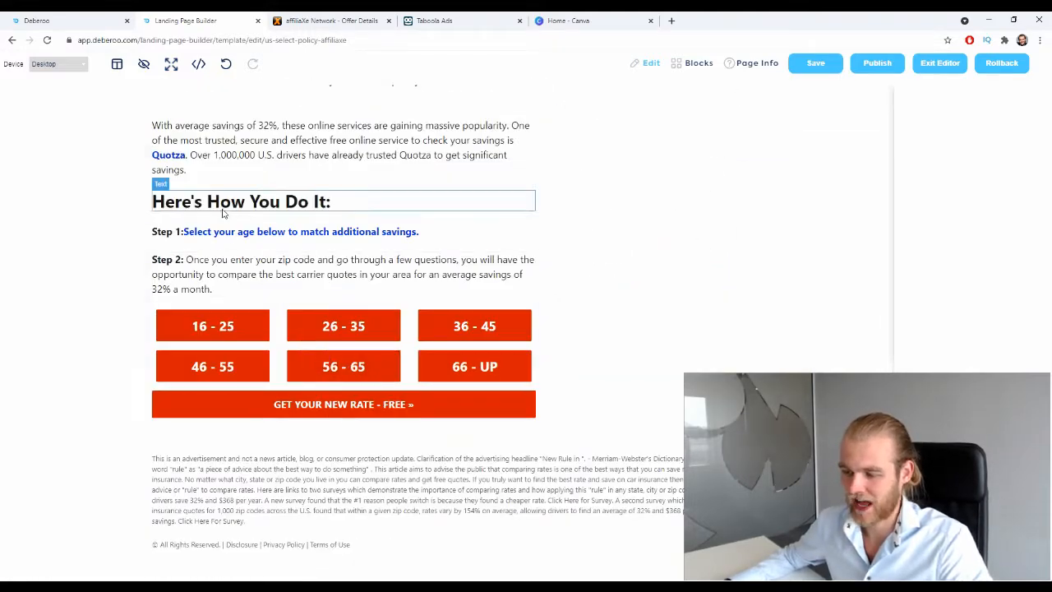
{"action": "scroll", "coordinate": [448, 348], "scroll_direction": "up", "scroll_amount": 7}
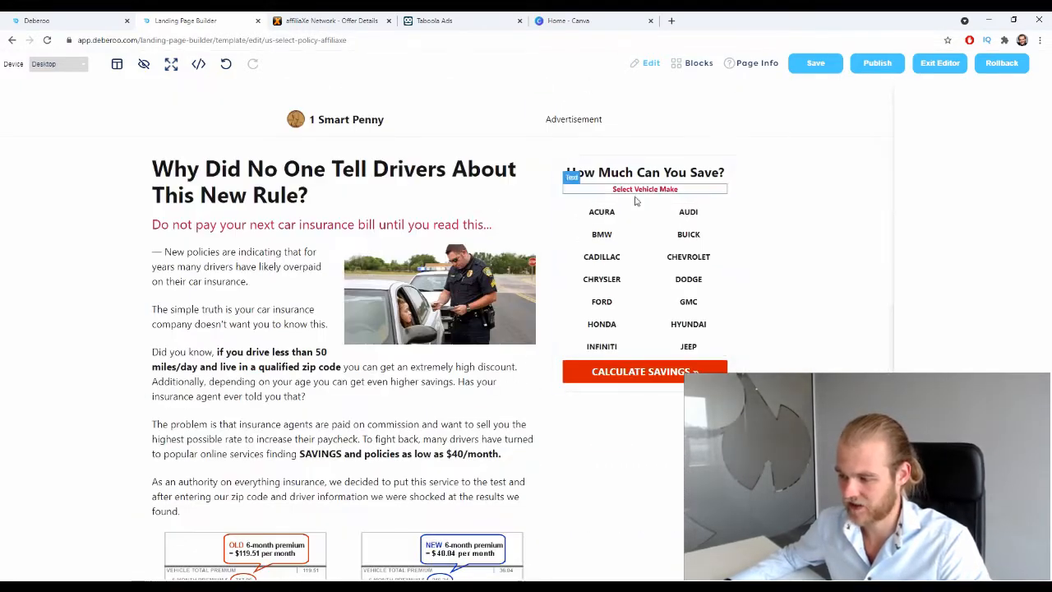
{"action": "scroll", "coordinate": [646, 329], "scroll_direction": "down", "scroll_amount": 7}
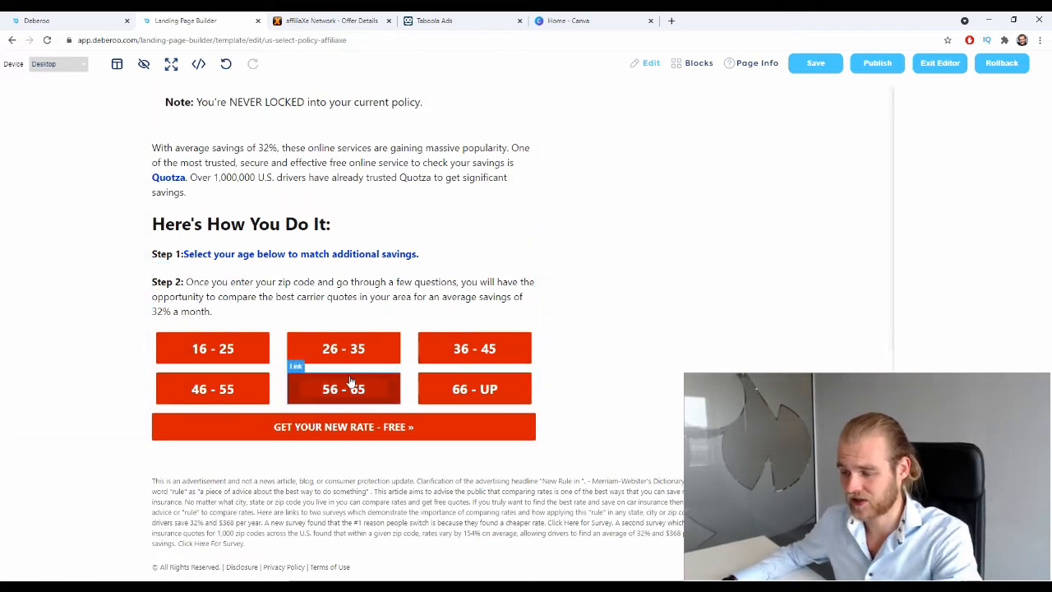
{"action": "scroll", "coordinate": [341, 510], "scroll_direction": "up", "scroll_amount": 8}
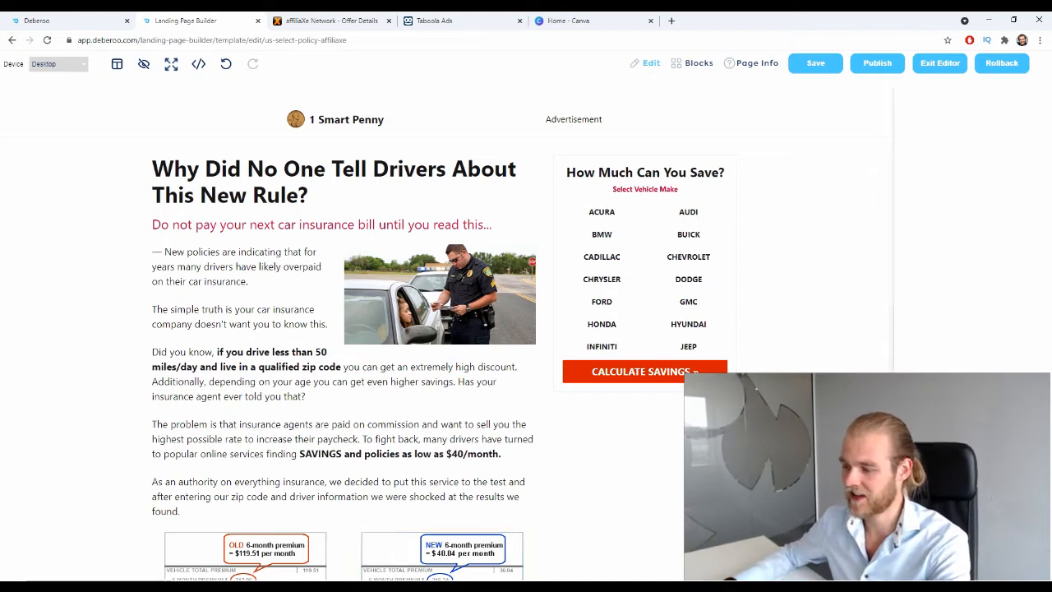
Show the landing page's info settings, then copy the Click URL for the adville-geopions.icu domain from the tracker's tracking URL settings
{"action": "left_click", "coordinate": [745, 65]}
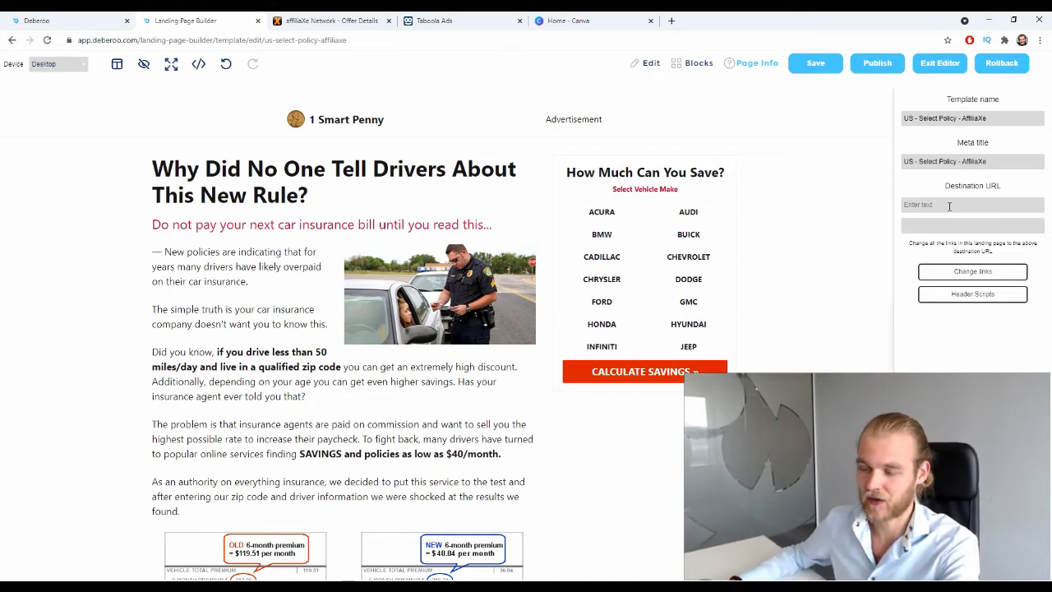
{"action": "left_click", "coordinate": [65, 20]}
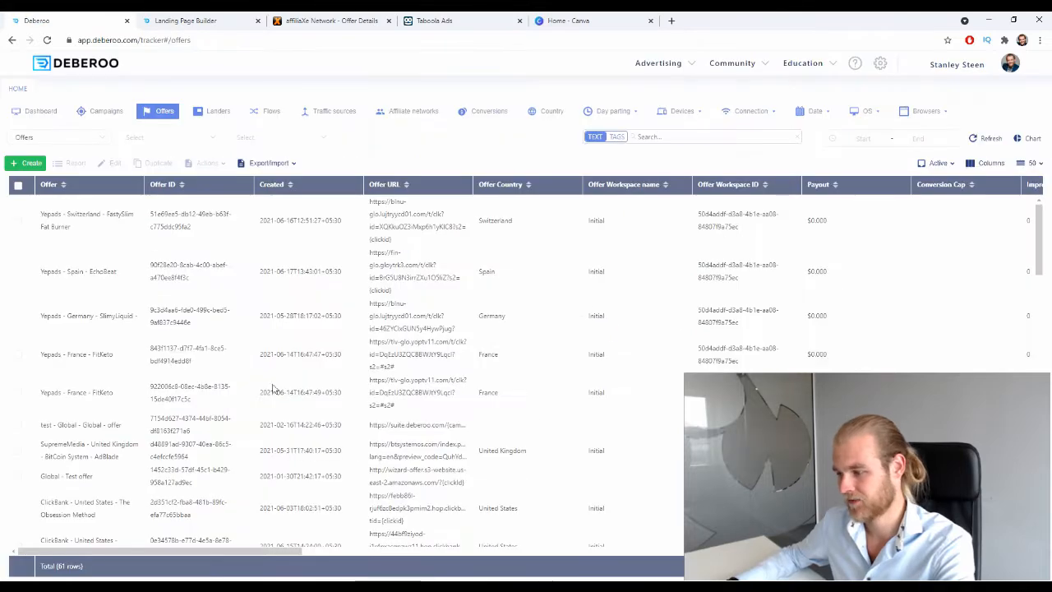
{"action": "left_click", "coordinate": [962, 66]}
{"action": "left_click", "coordinate": [963, 103]}
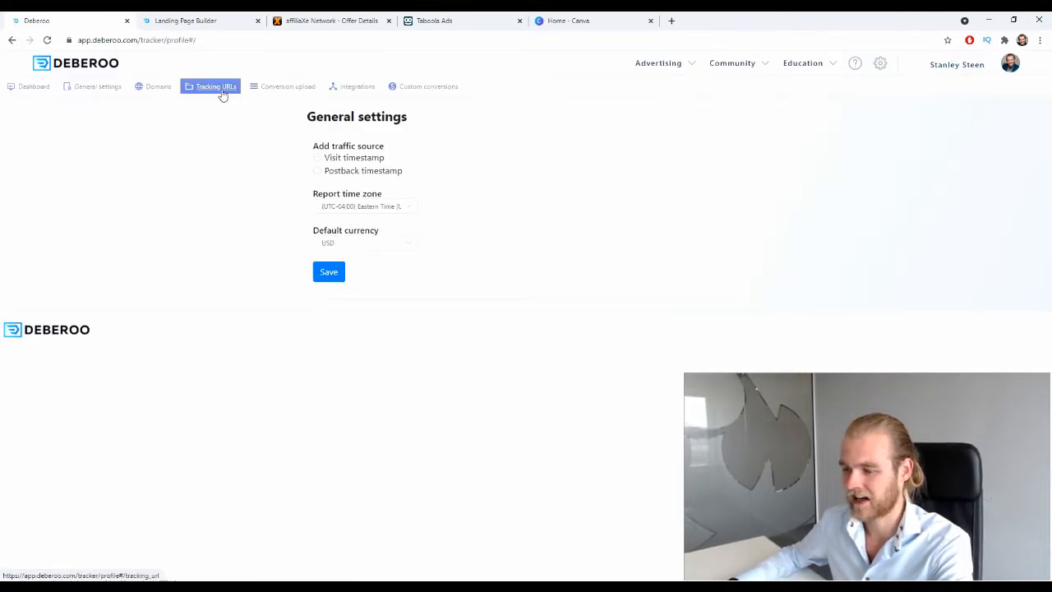
{"action": "left_click", "coordinate": [217, 90]}
{"action": "left_click_drag", "start_coordinate": [430, 275], "coordinate": [298, 267]}
{"action": "key", "text": "ctrl+c"}
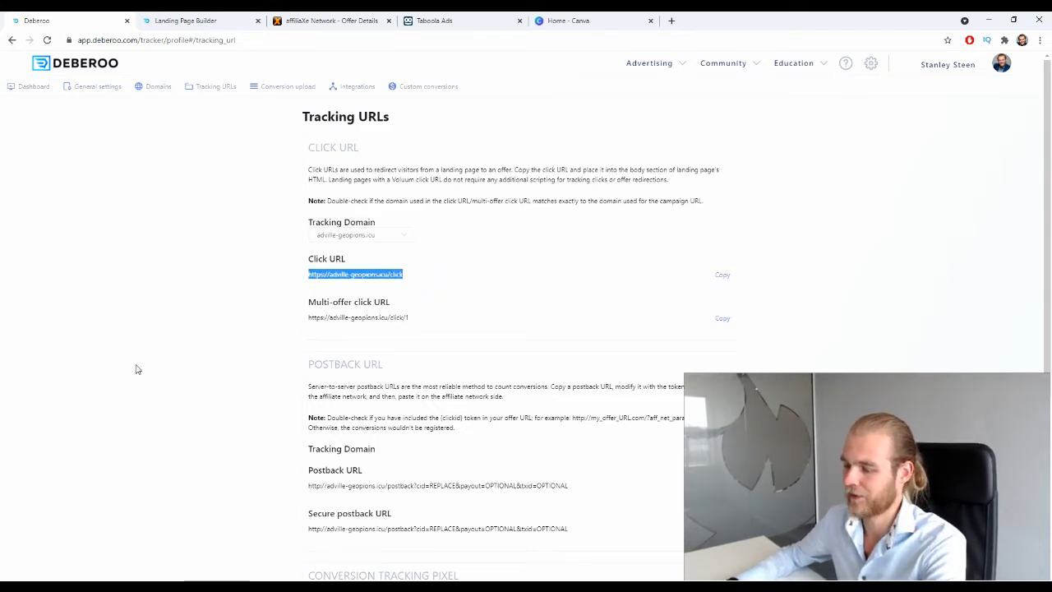
{"action": "left_click", "coordinate": [197, 21]}
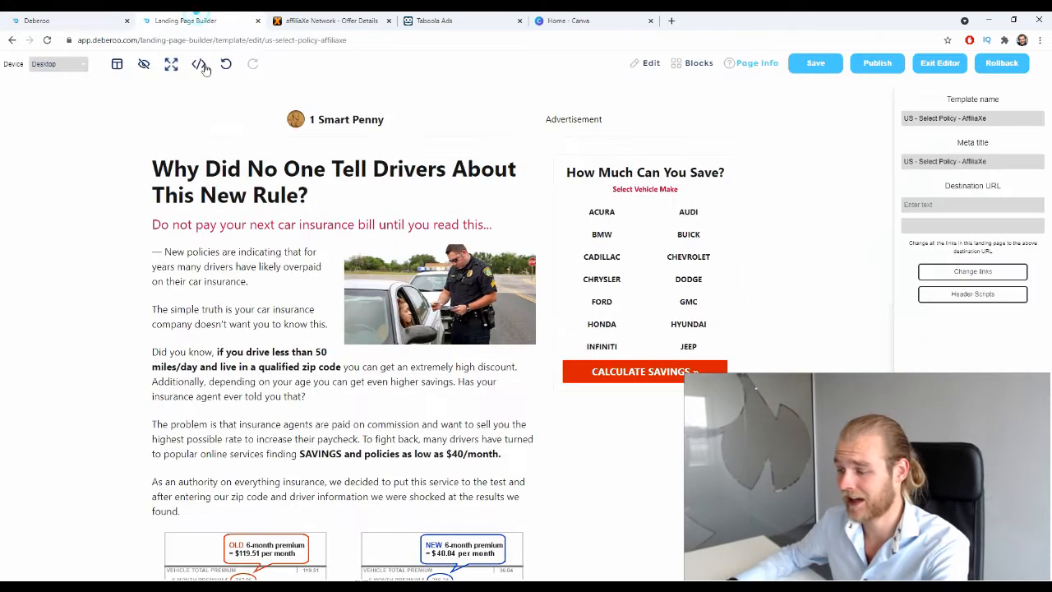
{"action": "left_click", "coordinate": [994, 204]}
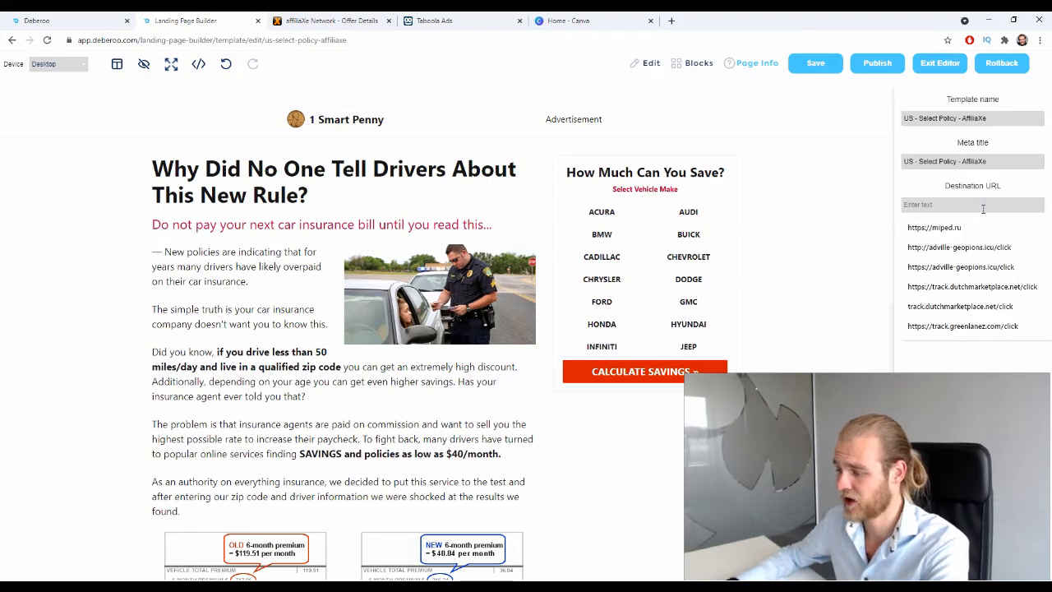
{"action": "key", "text": "ctrl+v"}
{"action": "left_click", "coordinate": [962, 272]}
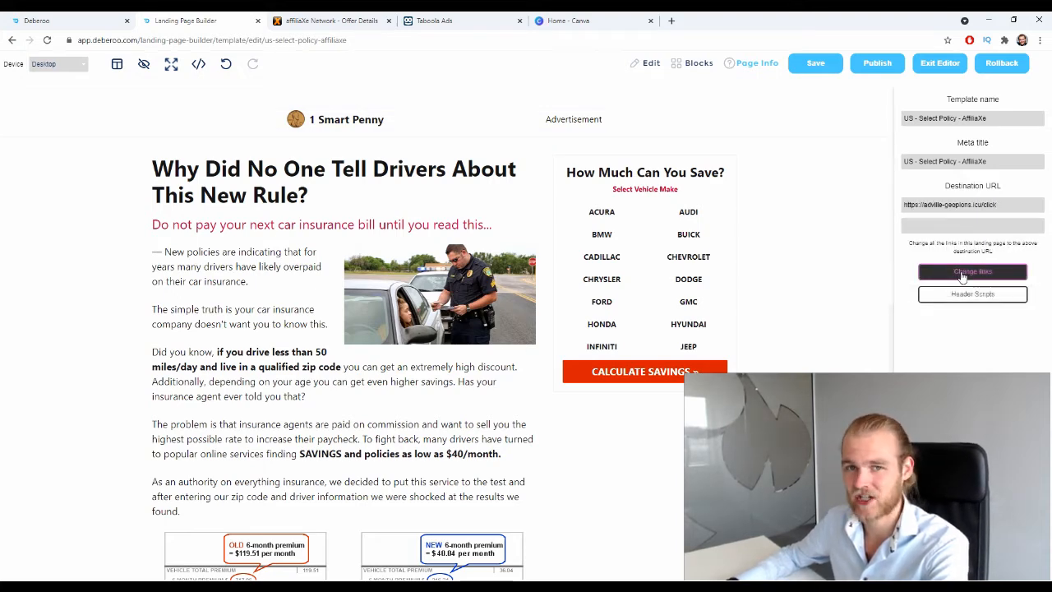
Publish the landing page, look over the live version in a new browser tab and copy its web address
{"action": "left_click", "coordinate": [863, 66]}
{"action": "left_click", "coordinate": [631, 319]}
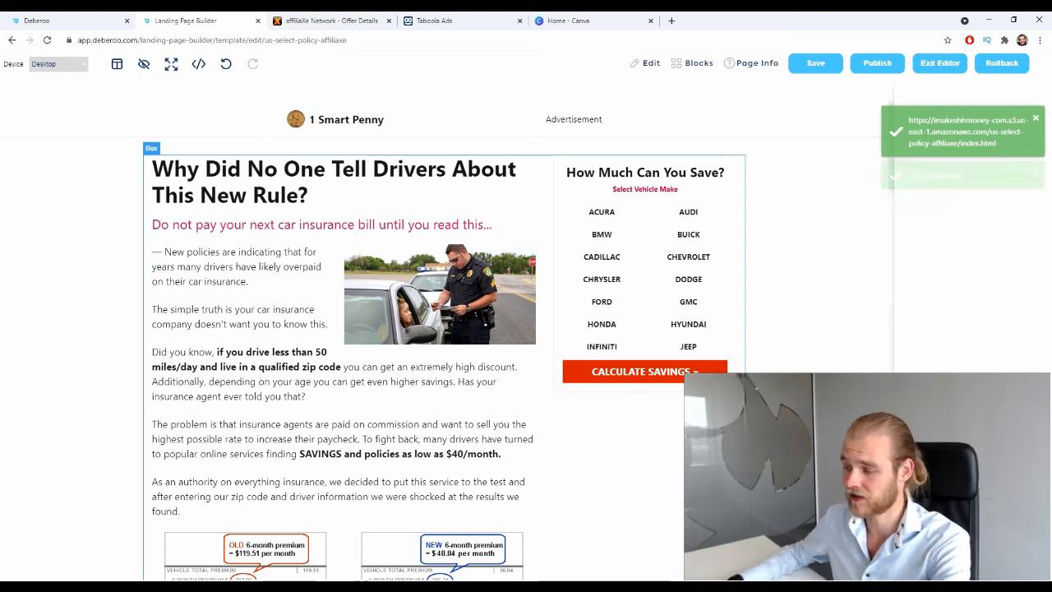
{"action": "left_click", "coordinate": [951, 120]}
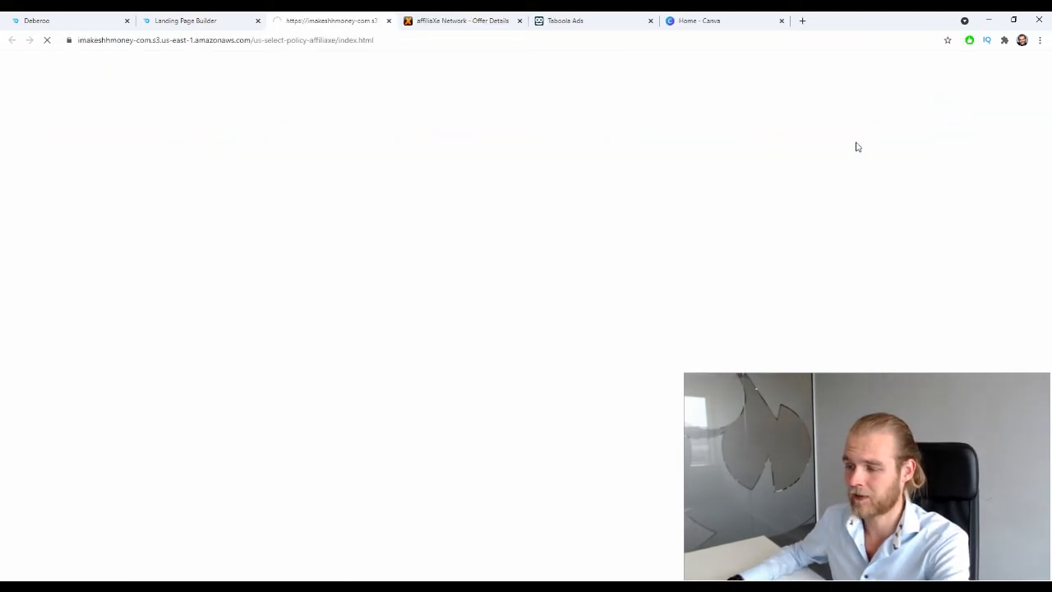
{"action": "scroll", "coordinate": [610, 156], "scroll_direction": "down", "scroll_amount": 6}
{"action": "scroll", "coordinate": [600, 157], "scroll_direction": "down", "scroll_amount": 2}
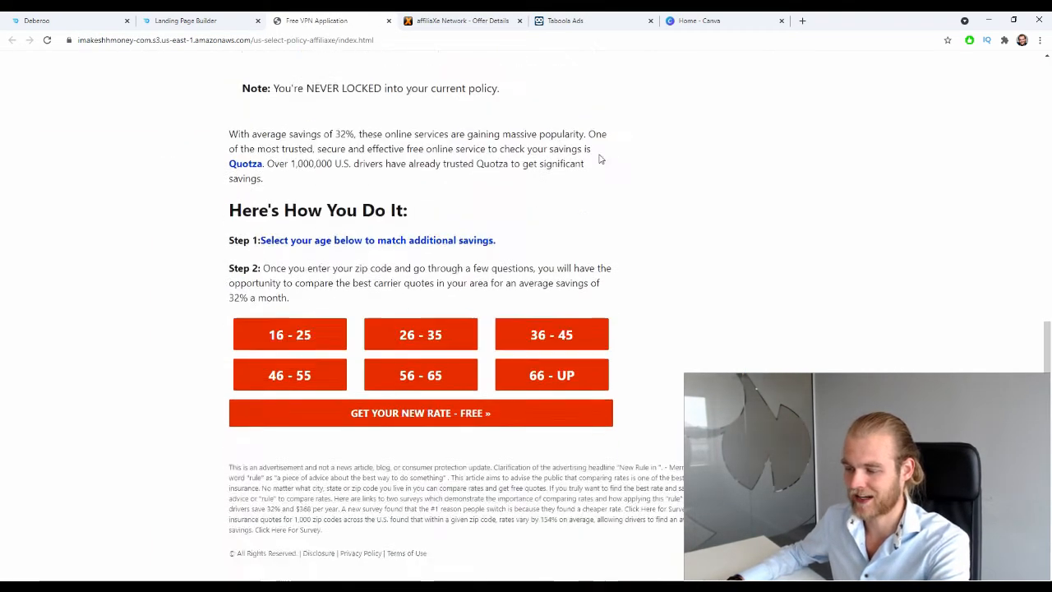
{"action": "scroll", "coordinate": [550, 141], "scroll_direction": "up", "scroll_amount": 10}
{"action": "left_click", "coordinate": [338, 41]}
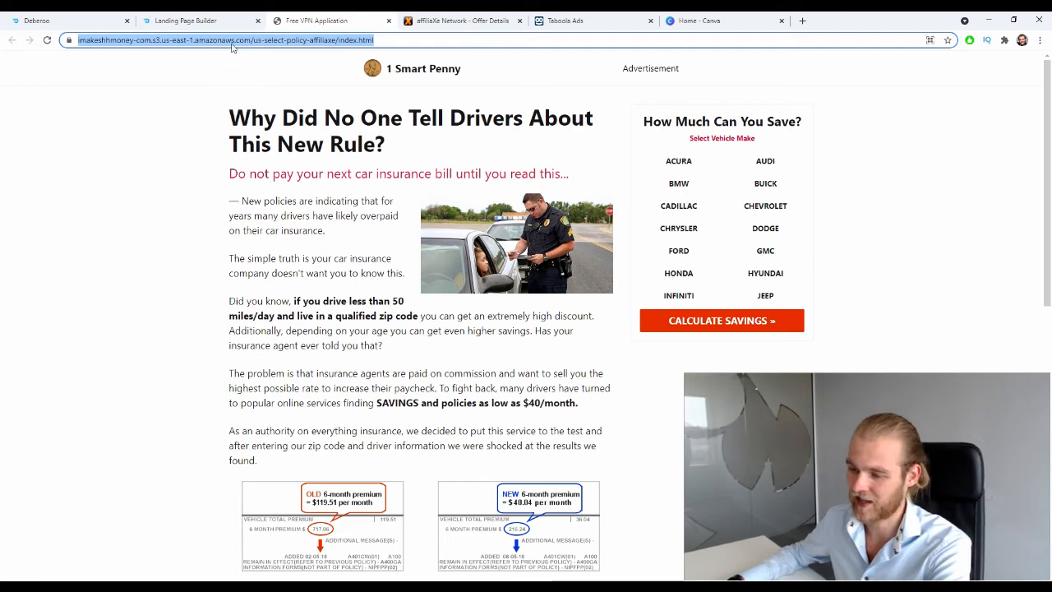
Start a new lander in the Deberoo tracker with the Initial workspace and the United States country tag
{"action": "left_click", "coordinate": [98, 25]}
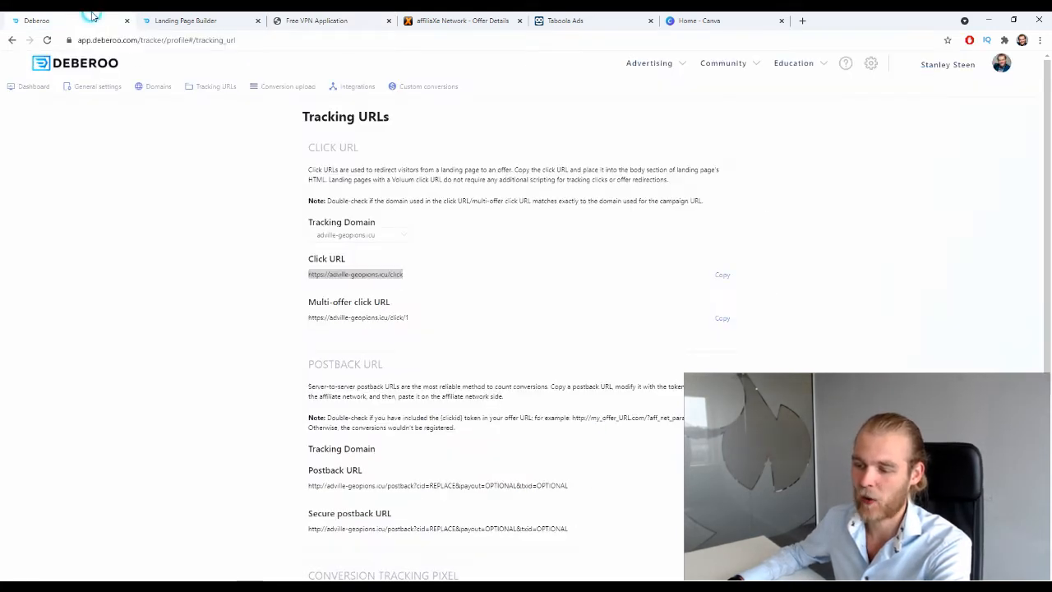
{"action": "left_click", "coordinate": [43, 85]}
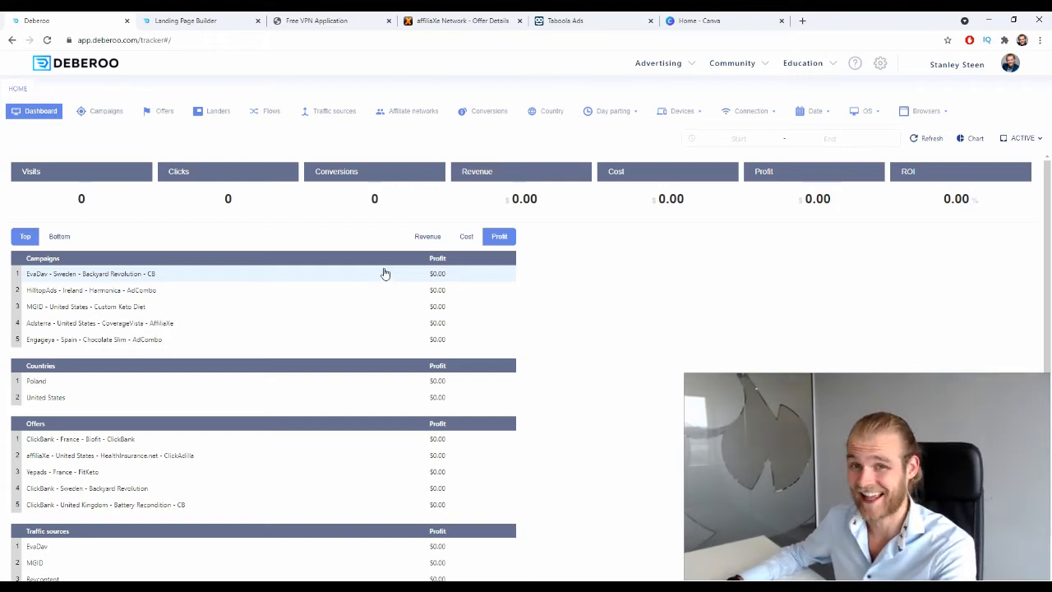
{"action": "left_click", "coordinate": [210, 113]}
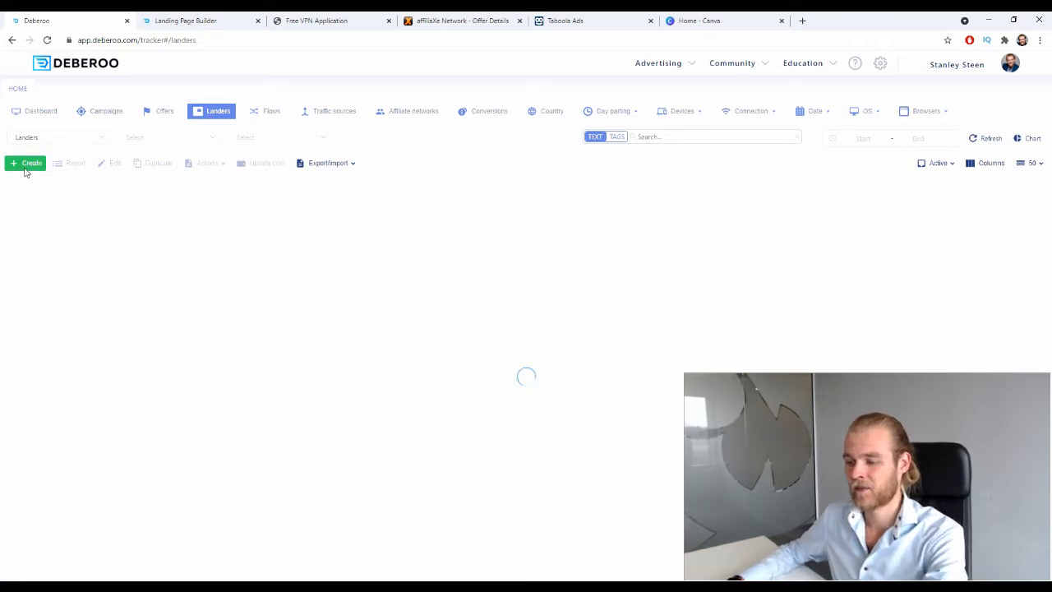
{"action": "left_click", "coordinate": [39, 180]}
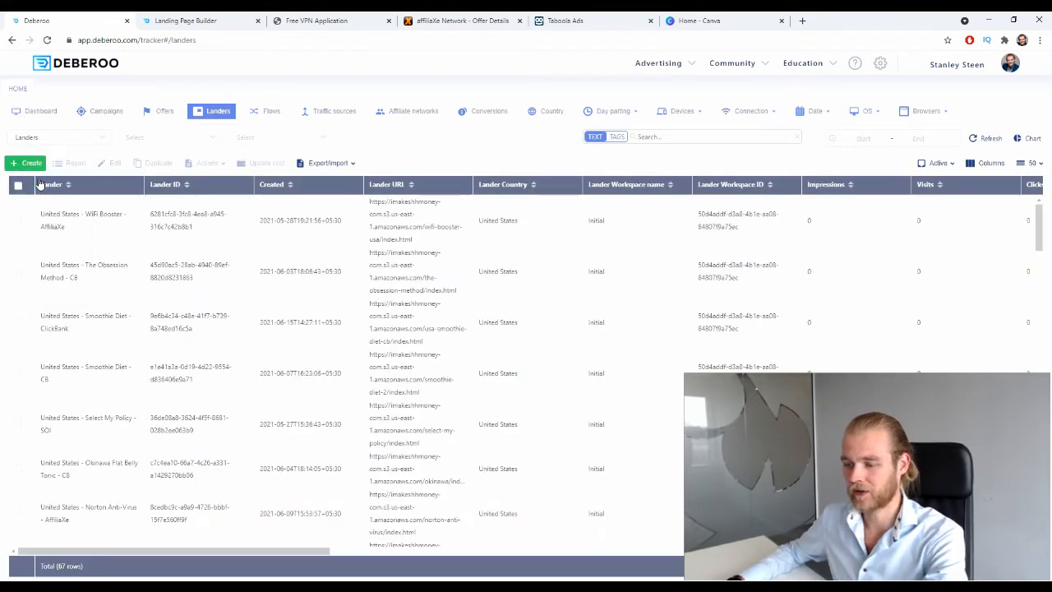
{"action": "left_click", "coordinate": [36, 178]}
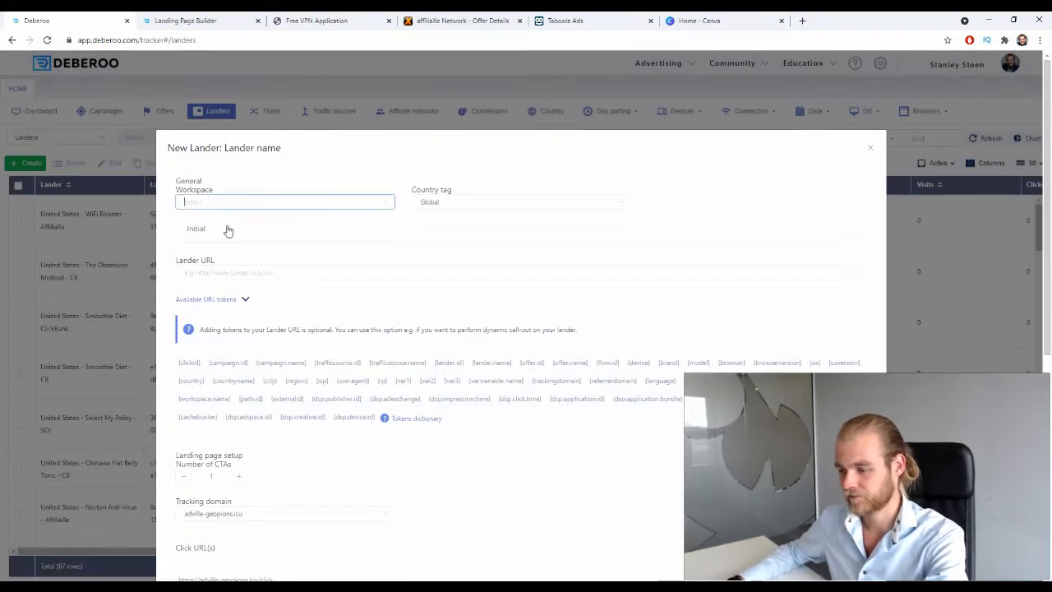
{"action": "left_click", "coordinate": [466, 205]}
{"action": "type", "text": "united"}
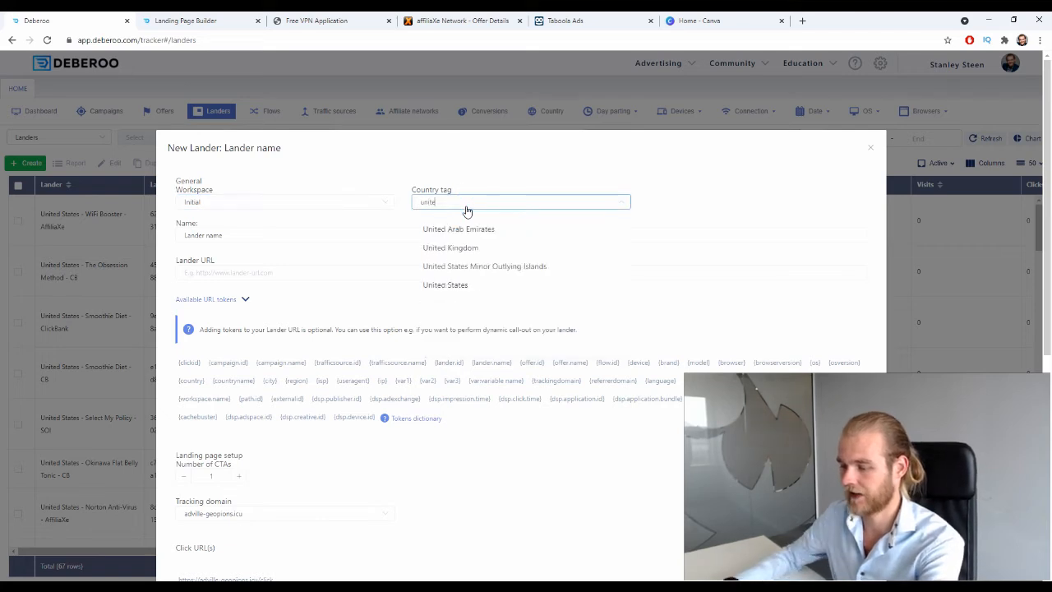
{"action": "left_click", "coordinate": [474, 284]}
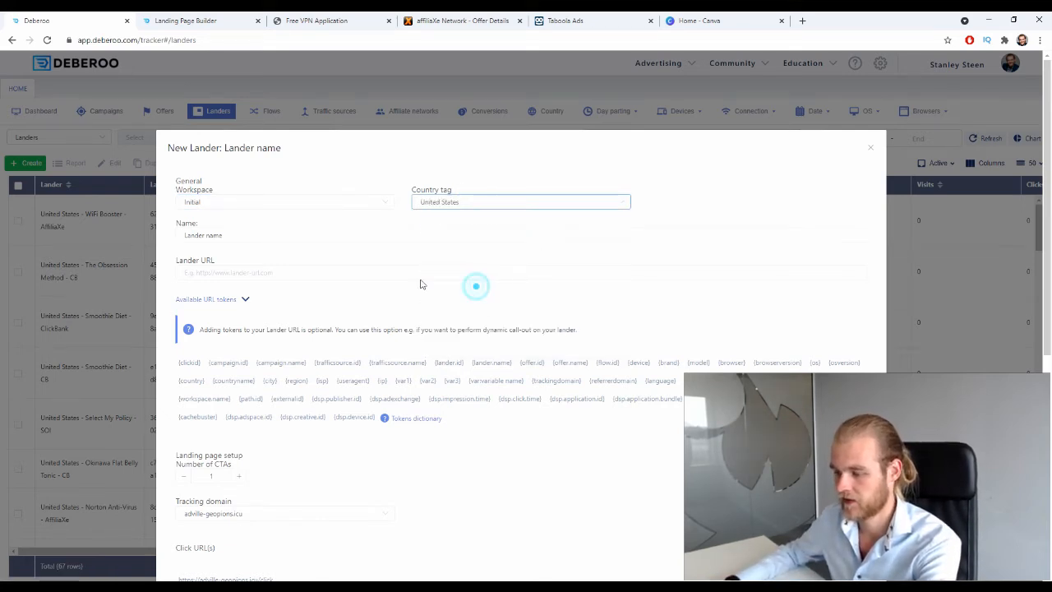
Name the new lander "Select Policy - AffiliaXe"
{"action": "triple_click", "coordinate": [224, 236]}
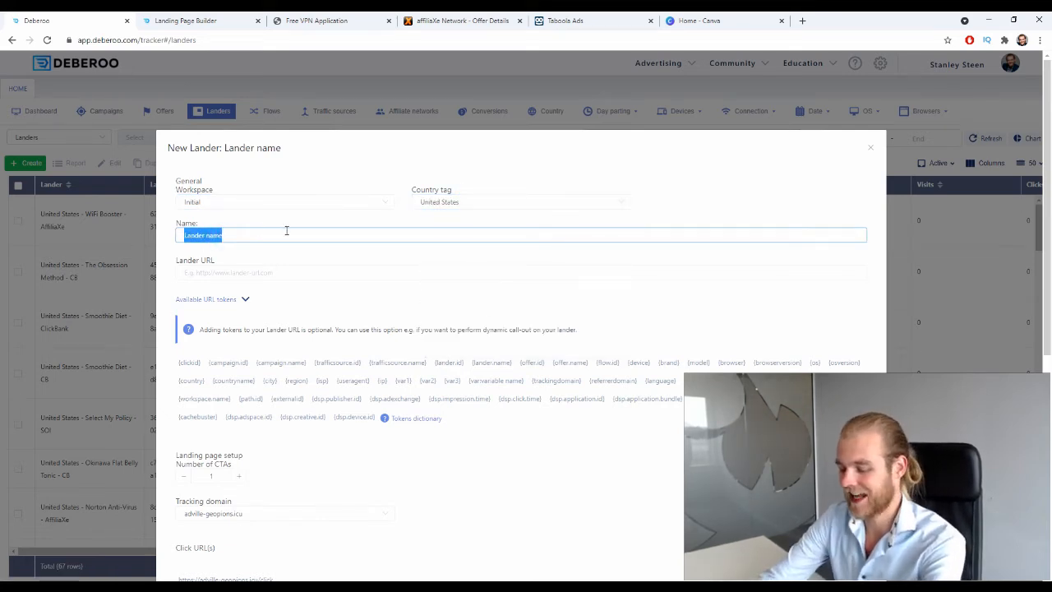
{"action": "type", "text": "Selec"}
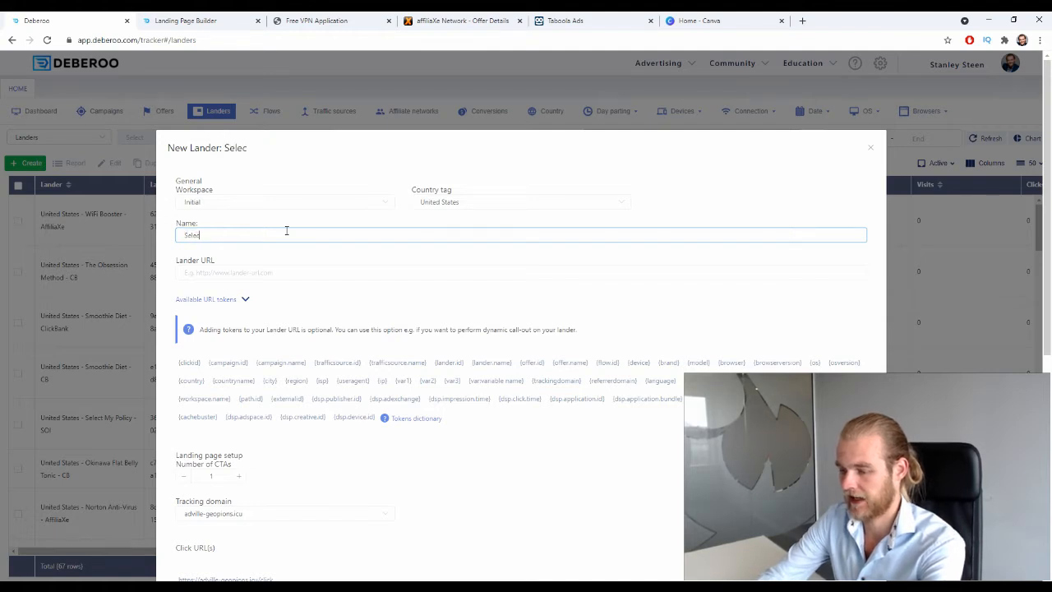
{"action": "type", "text": "t Polity"}
{"action": "key", "text": "BackSpace"}
{"action": "key", "text": "BackSpace"}
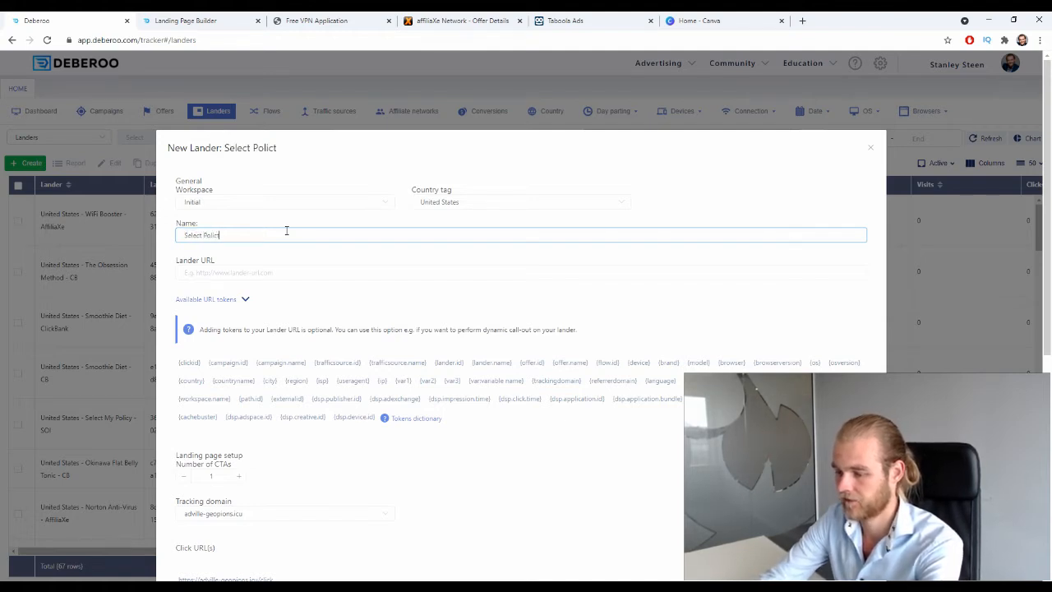
{"action": "type", "text": "c"}
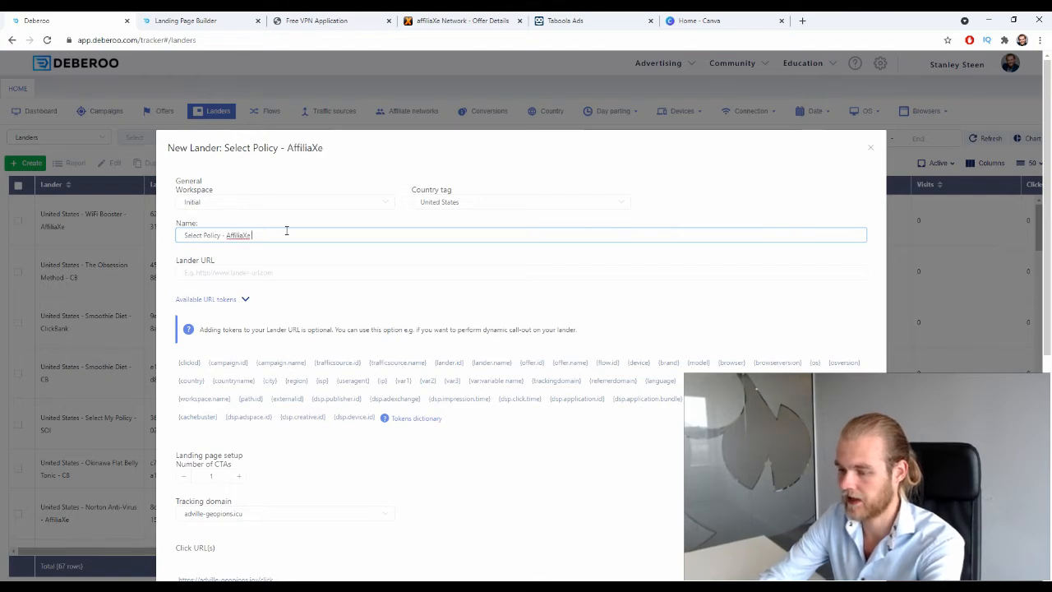
{"action": "type", "text": "y - AffiliaXe"}
{"action": "left_click", "coordinate": [260, 271]}
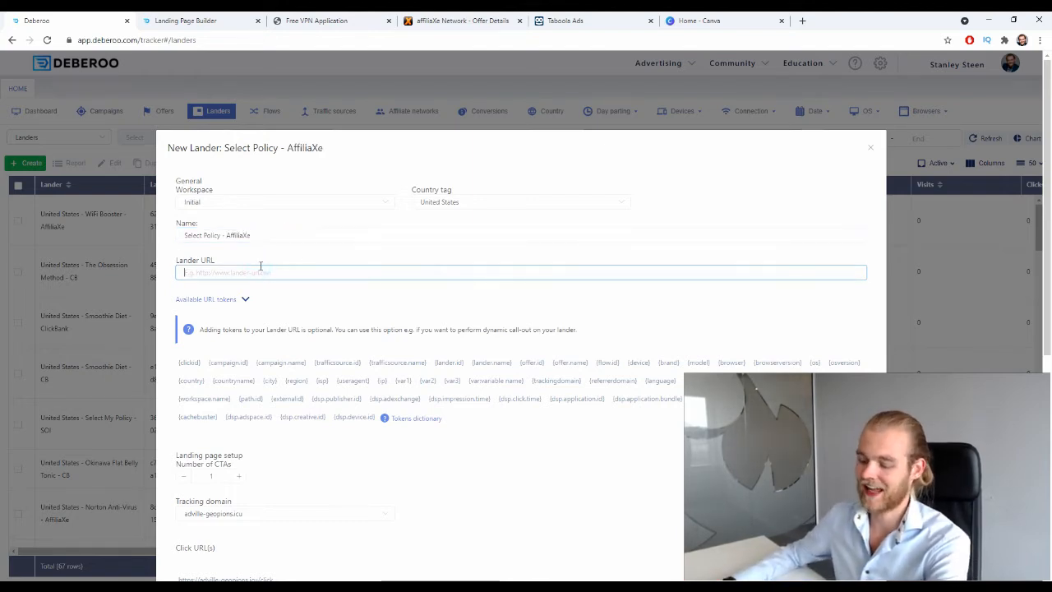
{"action": "type", "text": "https://imakeshhmoney-com.s3.us-east-1.amazonaws.com/us-select-policy-affiliaxe/index.html"}
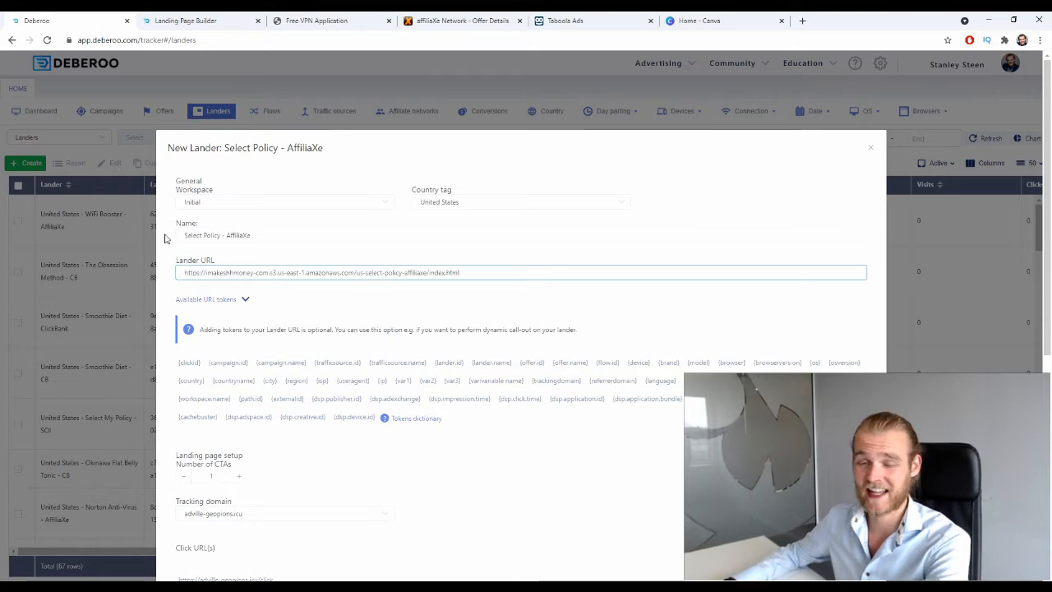
{"action": "scroll", "coordinate": [582, 256], "scroll_direction": "down", "scroll_amount": 2}
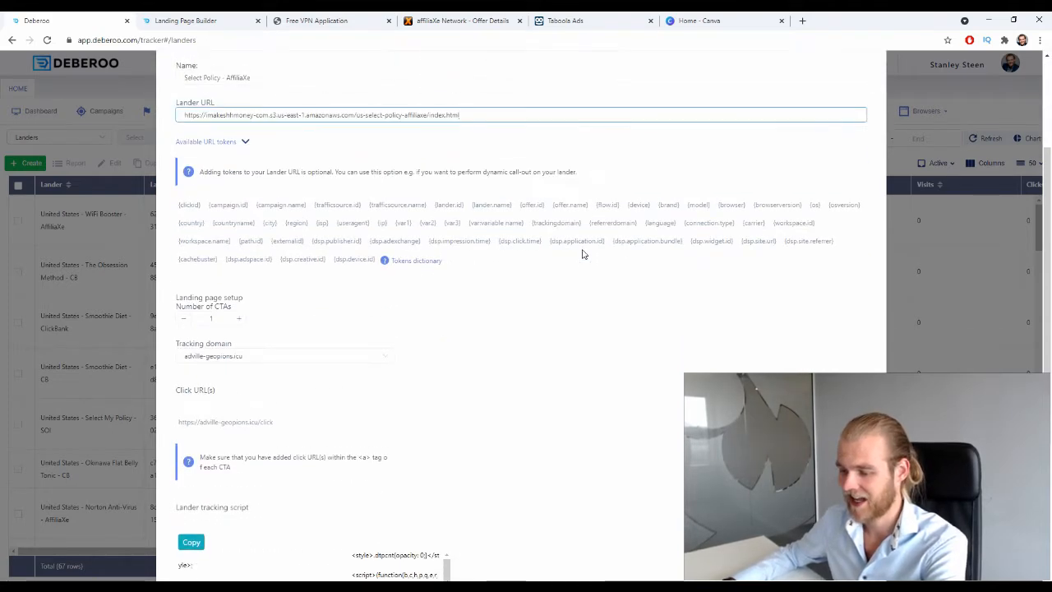
{"action": "scroll", "coordinate": [582, 254], "scroll_direction": "down", "scroll_amount": 3}
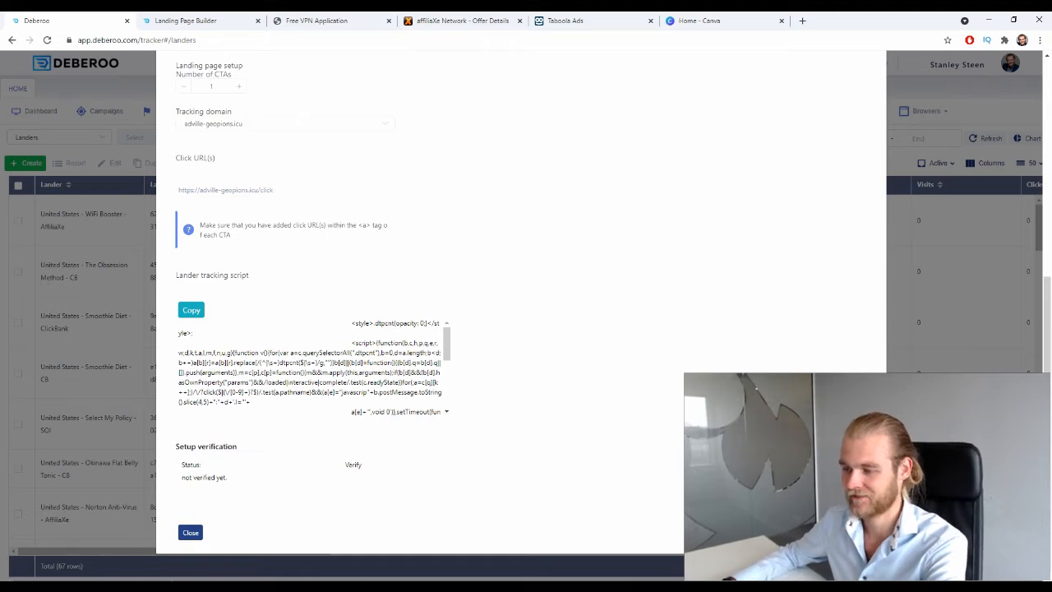
{"action": "left_click", "coordinate": [191, 533]}
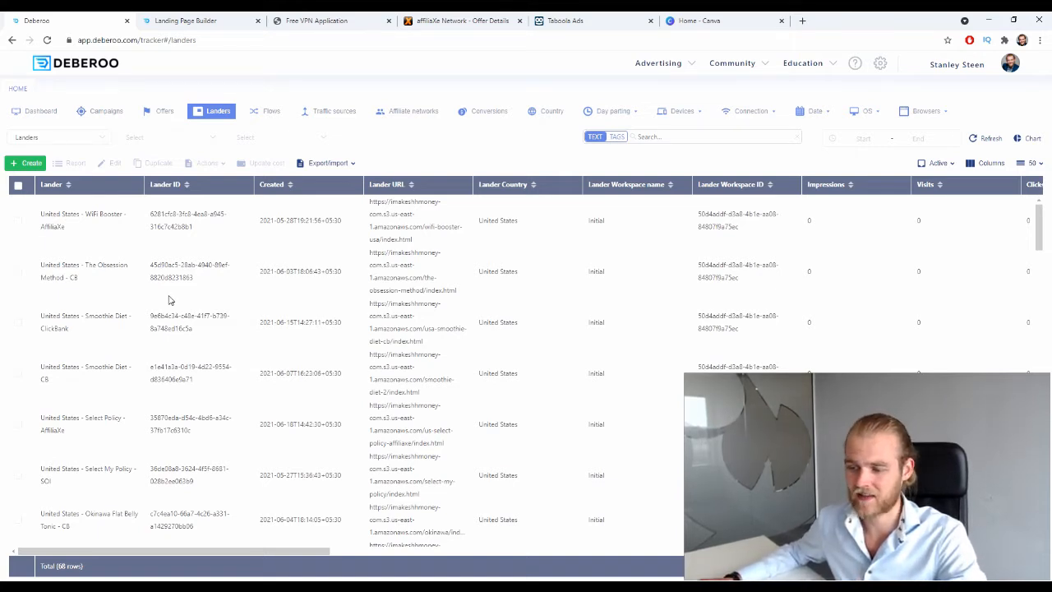
Start a new tracker campaign with the Initial workspace, Taboola as traffic source and the United States country tag
{"action": "left_click", "coordinate": [14, 169]}
{"action": "left_click", "coordinate": [43, 209]}
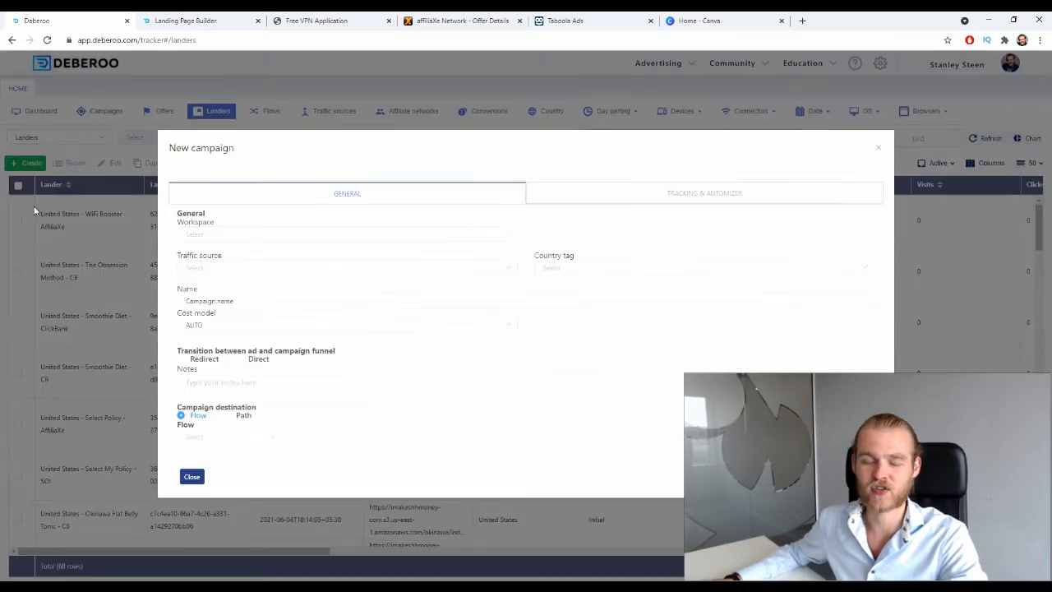
{"action": "left_click", "coordinate": [188, 234]}
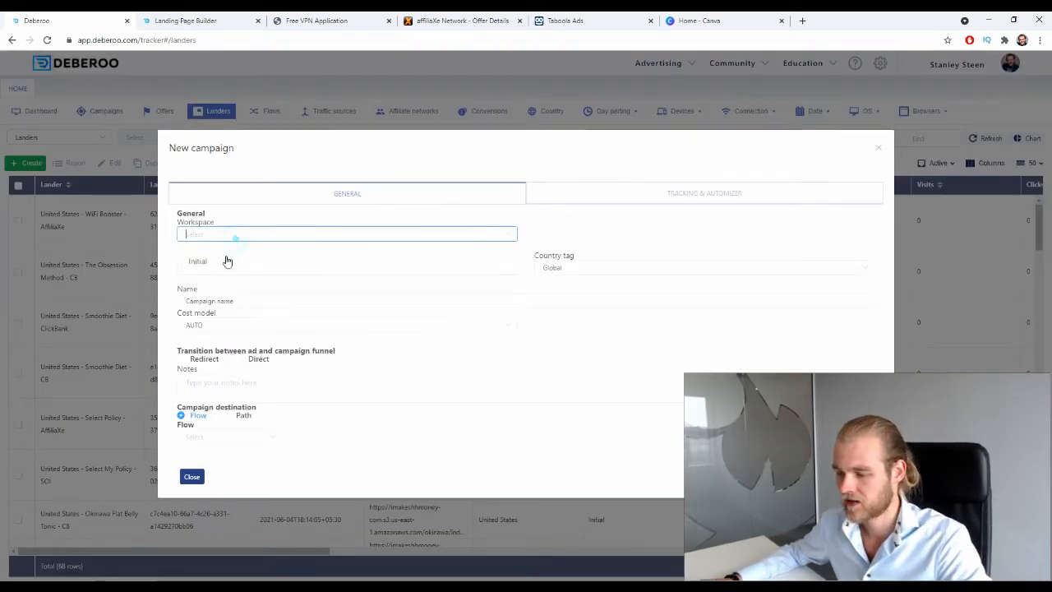
{"action": "left_click", "coordinate": [222, 260]}
{"action": "left_click", "coordinate": [249, 268]}
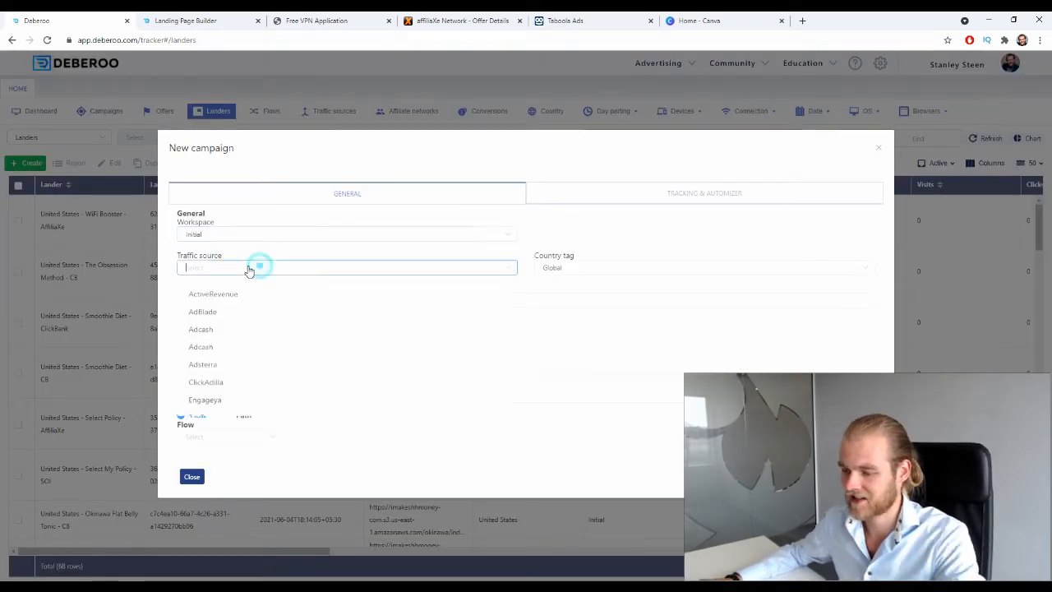
{"action": "scroll", "coordinate": [300, 351], "scroll_direction": "down", "scroll_amount": 5}
{"action": "left_click", "coordinate": [285, 351]}
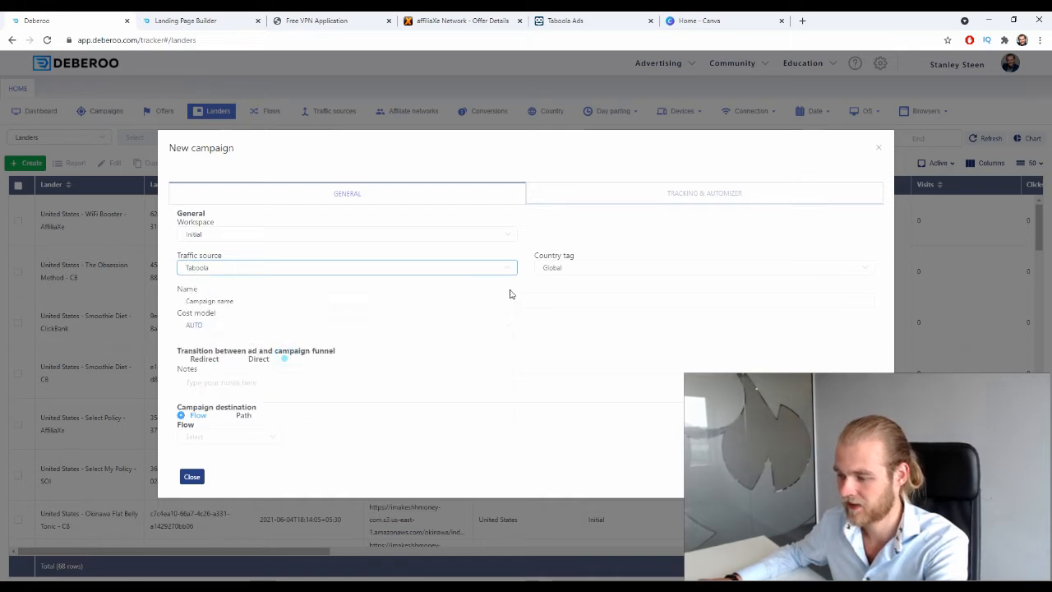
{"action": "left_click", "coordinate": [553, 271]}
{"action": "type", "text": "united"}
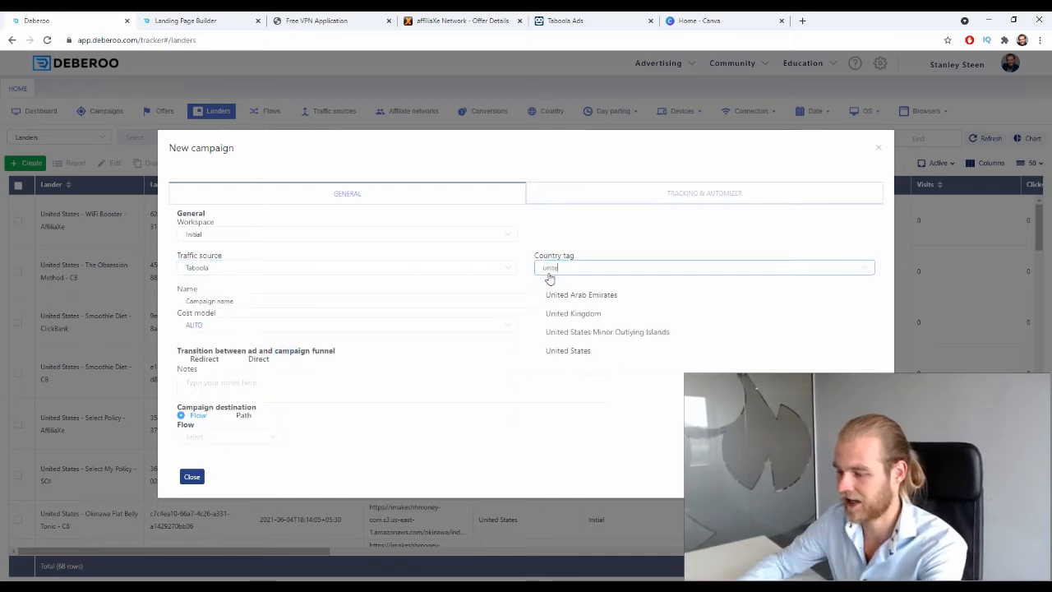
{"action": "left_click", "coordinate": [604, 352]}
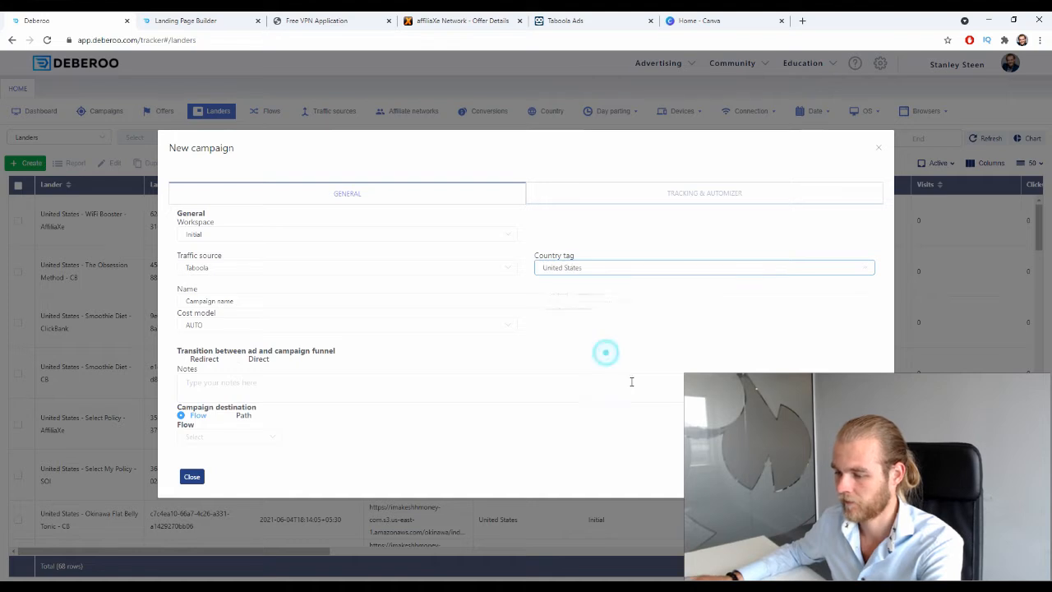
Name the new campaign "Select Policy - AffiliaXe"
{"action": "left_click", "coordinate": [284, 299]}
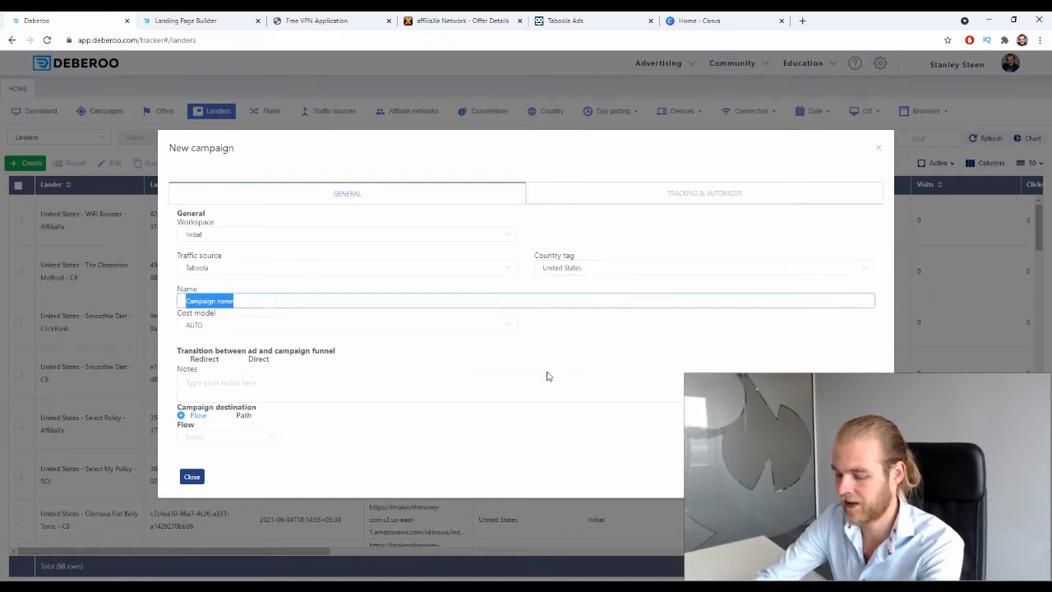
{"action": "type", "text": "Select Poli"}
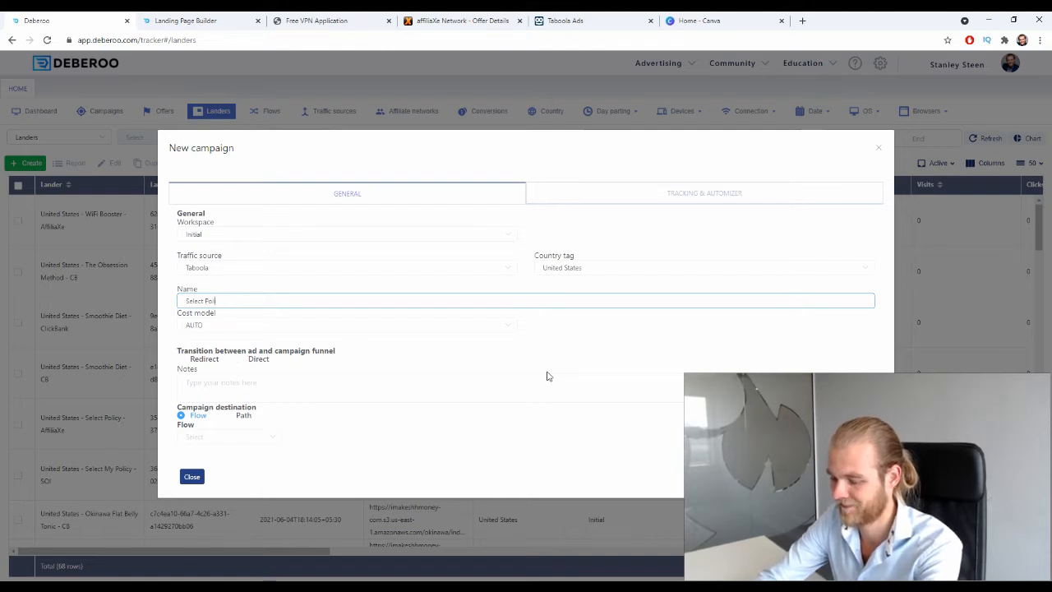
{"action": "type", "text": "cy - "}
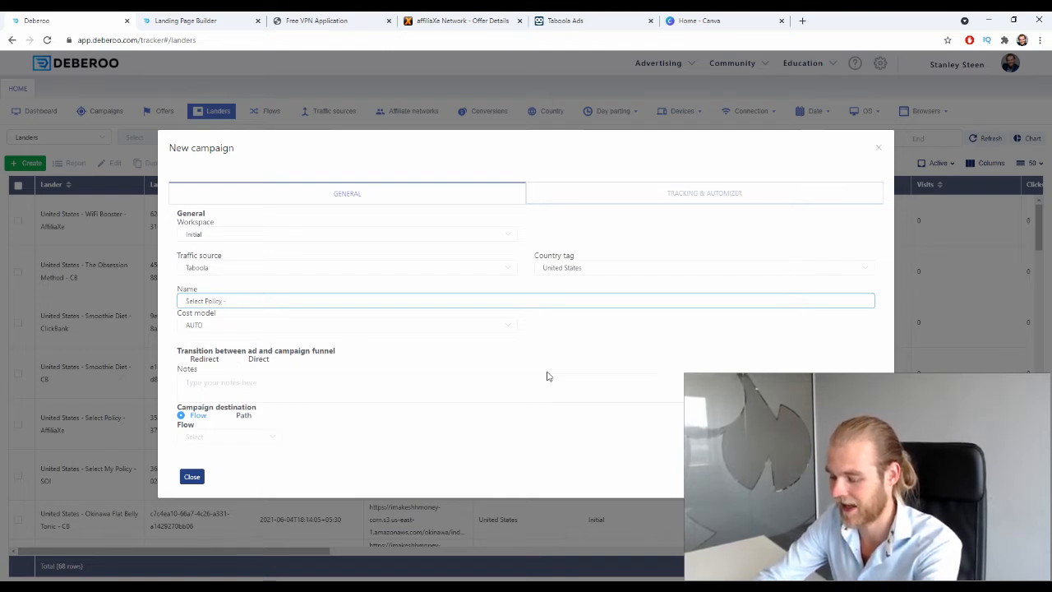
{"action": "type", "text": "AffiliaXe"}
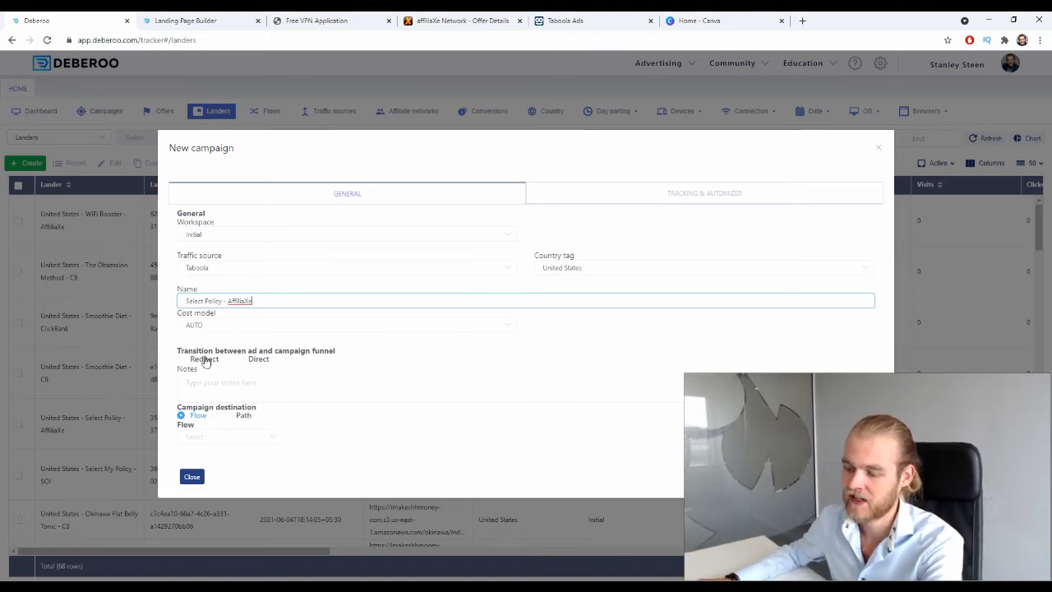
Set the transition between ad and campaign funnel to Redirect
{"action": "left_click_drag", "start_coordinate": [184, 348], "coordinate": [329, 352]}
{"action": "left_click", "coordinate": [349, 355]}
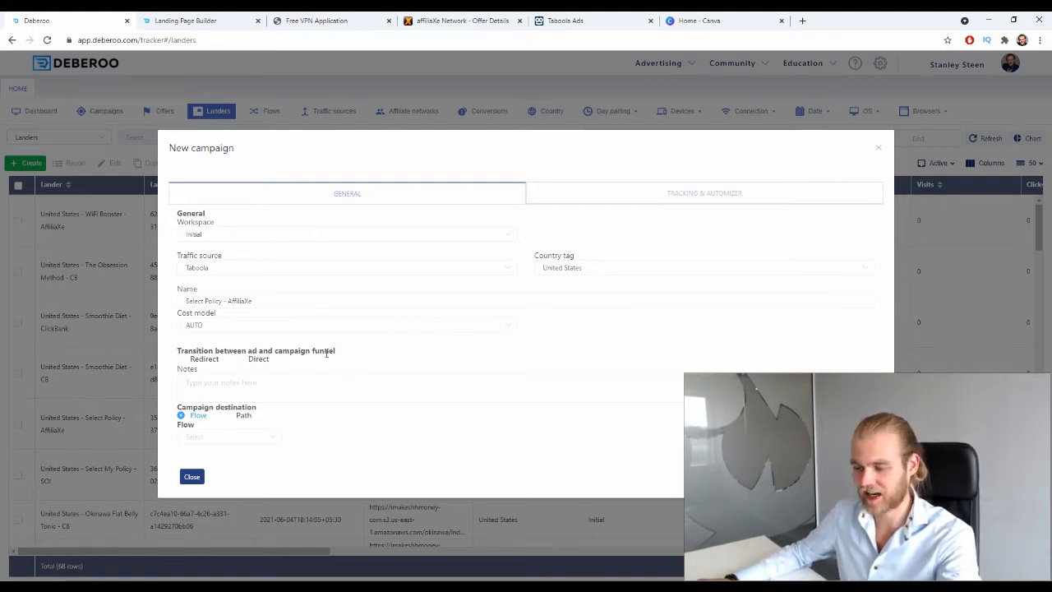
{"action": "left_click", "coordinate": [238, 360]}
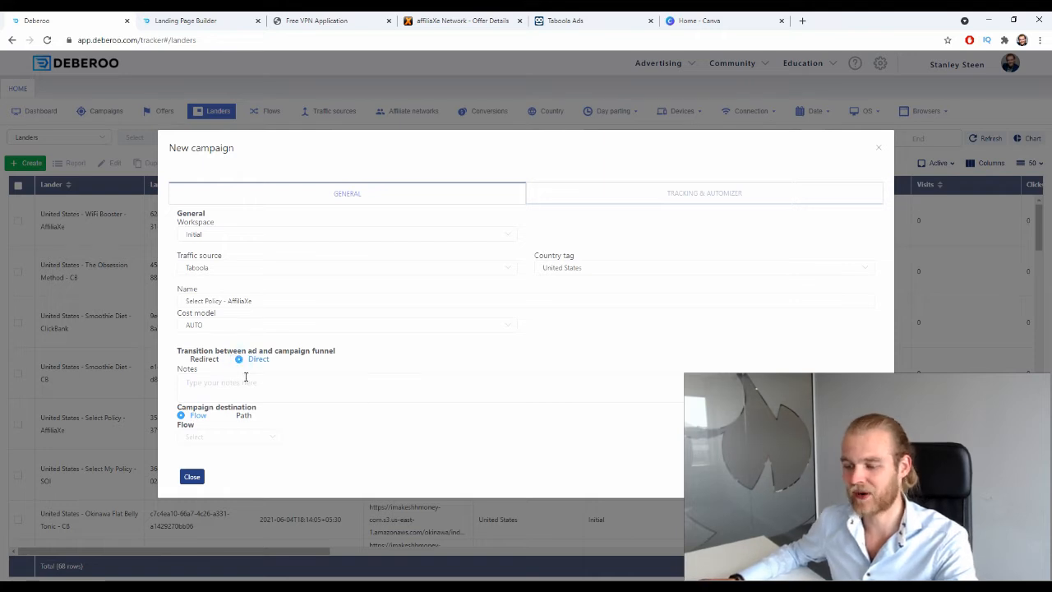
{"action": "left_click", "coordinate": [182, 360]}
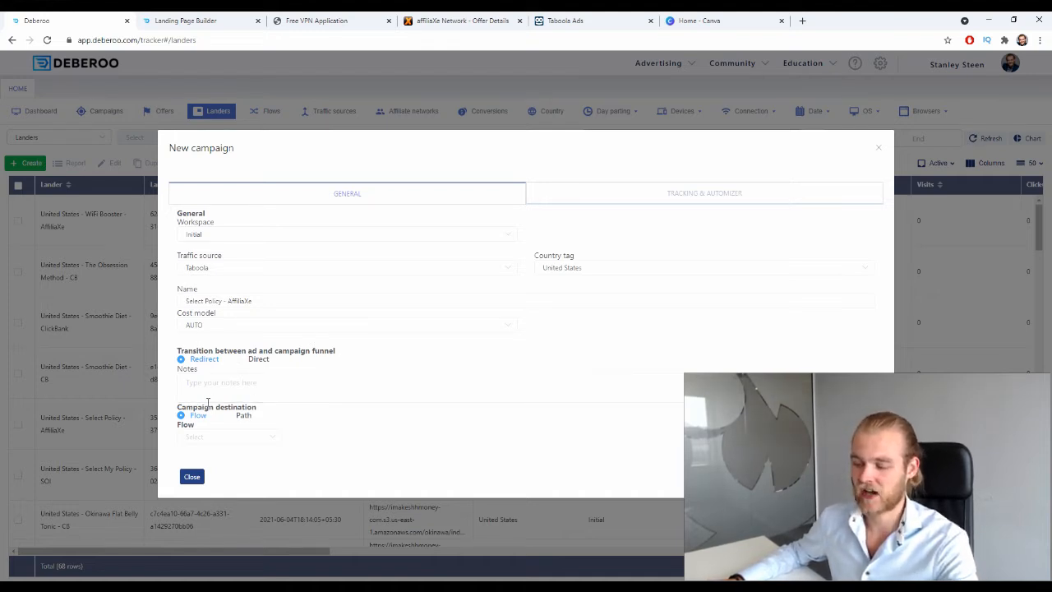
Set the campaign destination to Path with Landers & Offers, and use 302 as the transition to the offer
{"action": "left_click", "coordinate": [228, 439]}
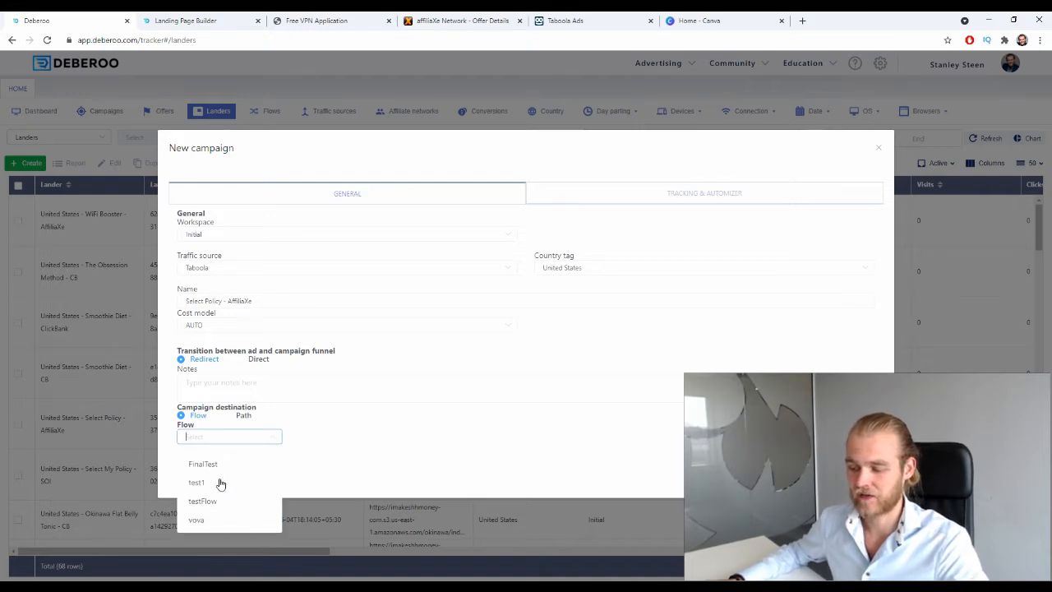
{"action": "left_click", "coordinate": [245, 415]}
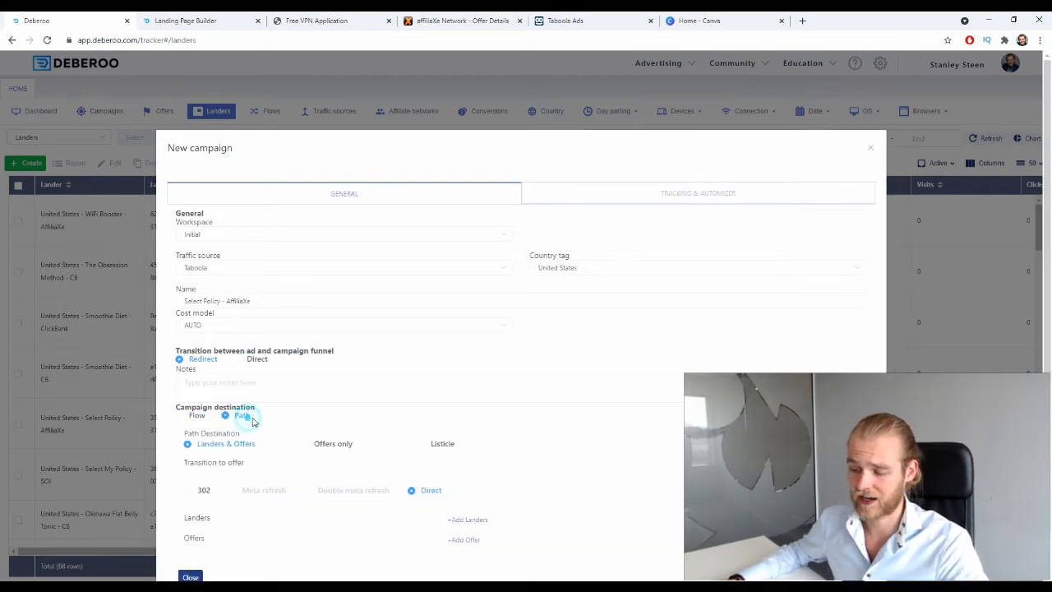
{"action": "scroll", "coordinate": [245, 423], "scroll_direction": "down", "scroll_amount": 1}
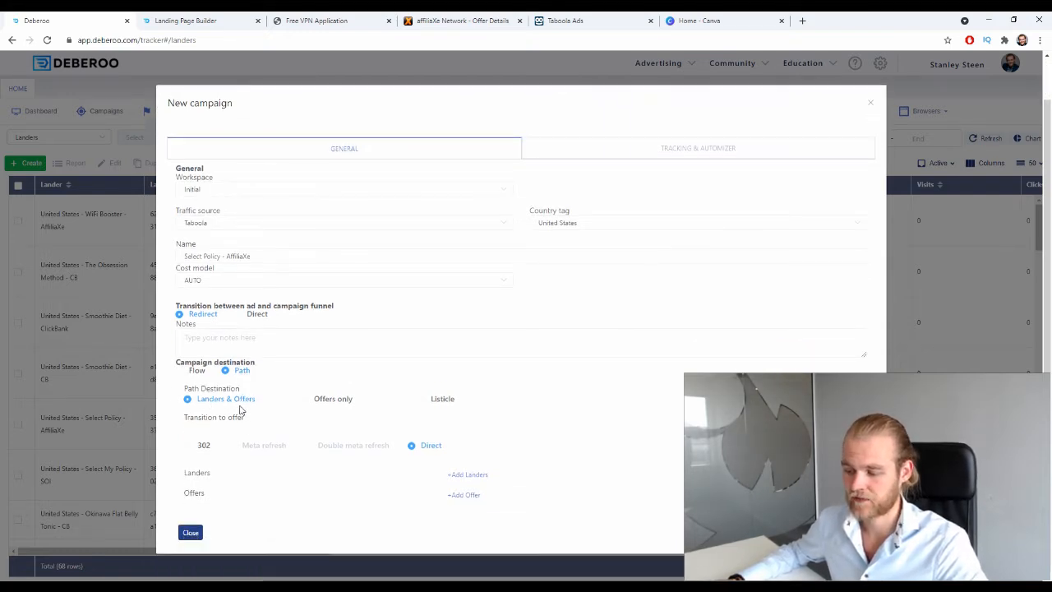
{"action": "left_click", "coordinate": [206, 446]}
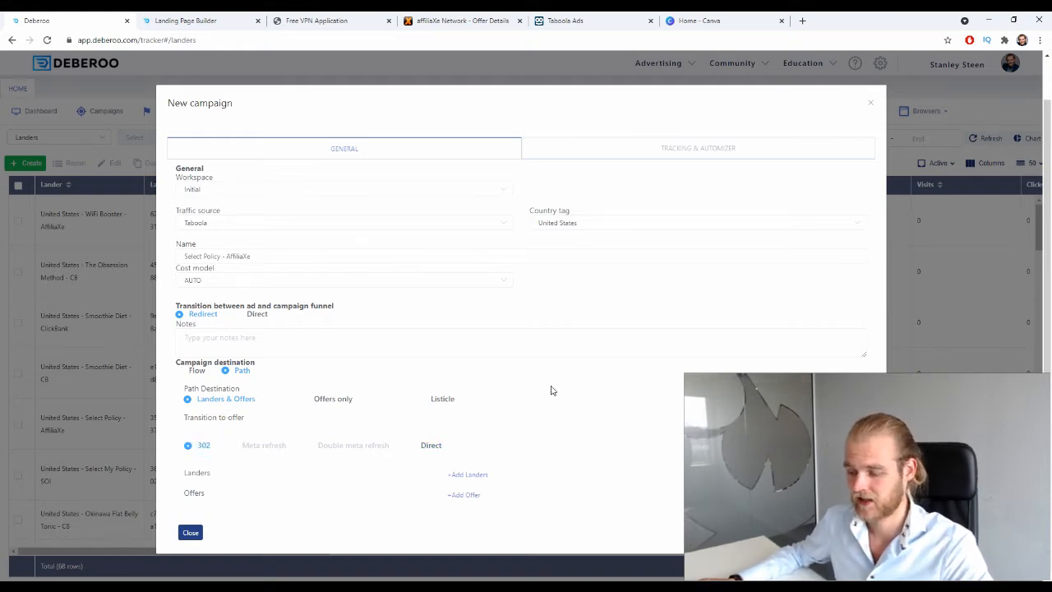
Add the lander "United States - Select Policy - AffiliaXe" and the offer "affiliaXe - United States - Insurance Select Policy" to the campaign path
{"action": "left_click", "coordinate": [470, 494]}
{"action": "left_click", "coordinate": [490, 476]}
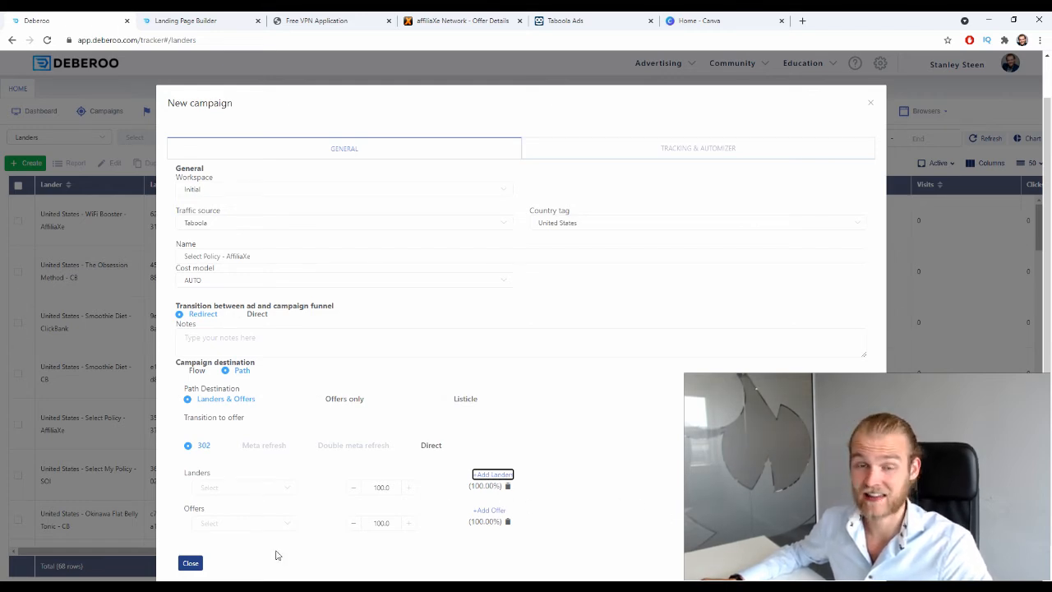
{"action": "left_click", "coordinate": [293, 491]}
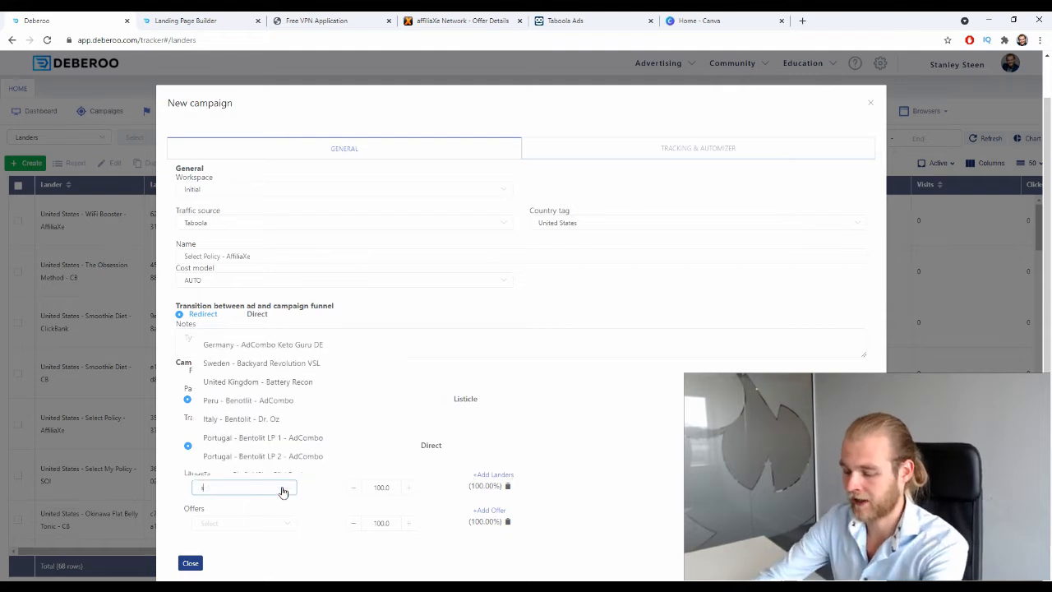
{"action": "type", "text": "se"}
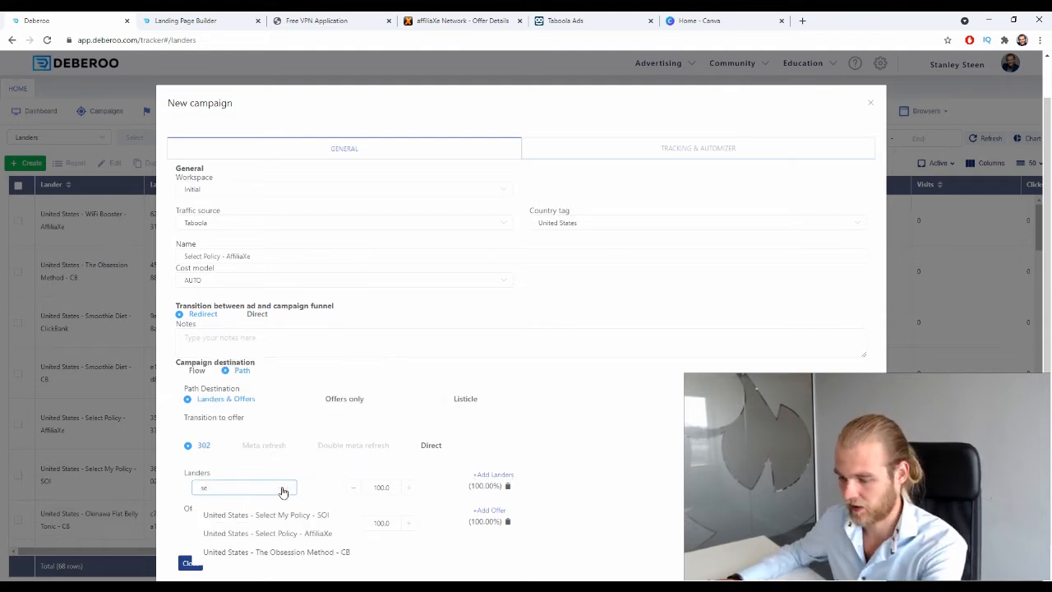
{"action": "left_click", "coordinate": [292, 533]}
{"action": "left_click", "coordinate": [273, 523]}
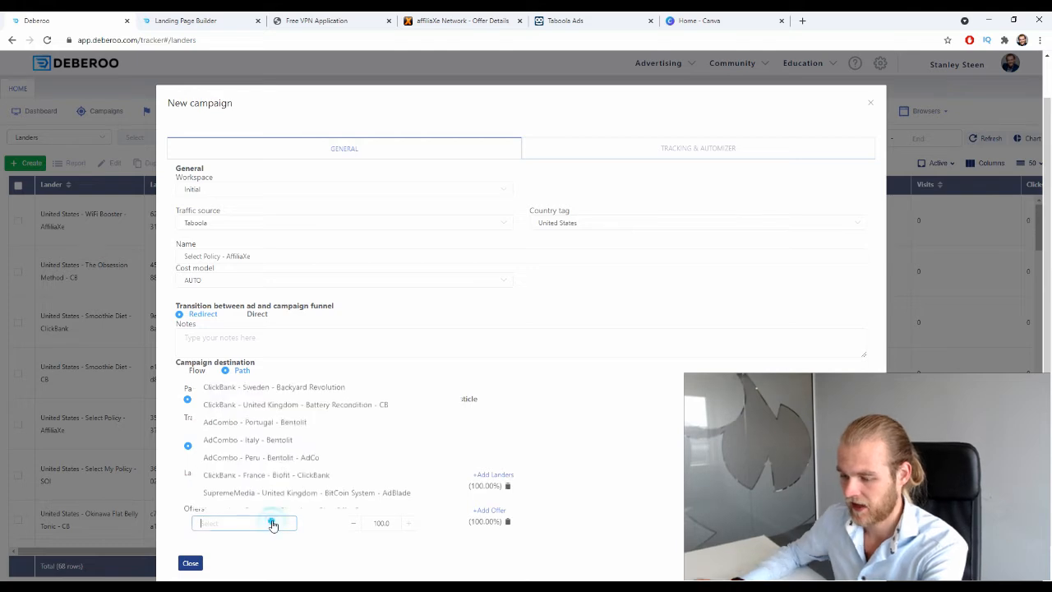
{"action": "type", "text": "selec"}
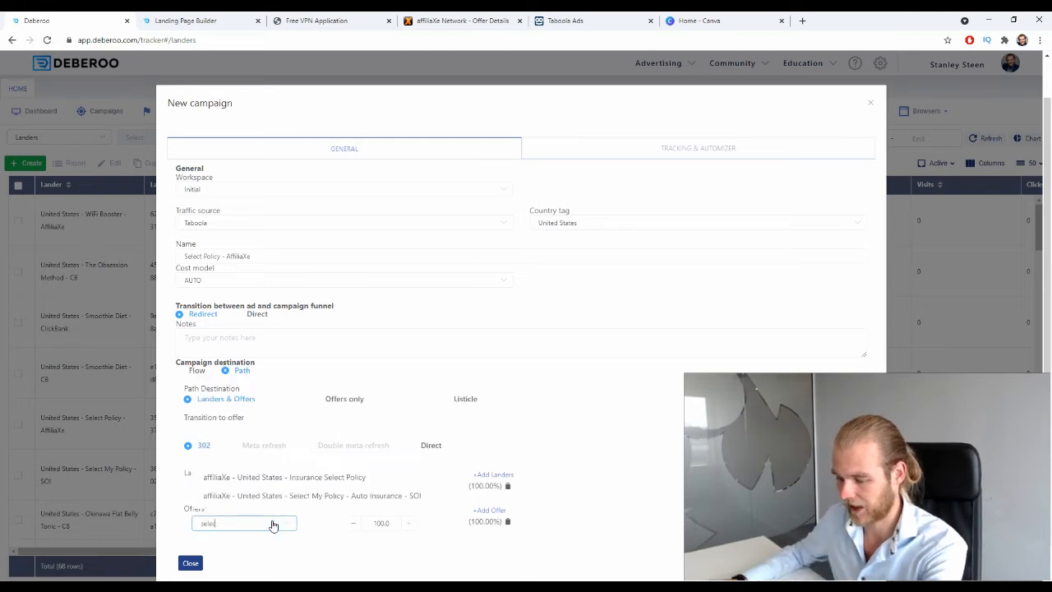
{"action": "left_click", "coordinate": [277, 477]}
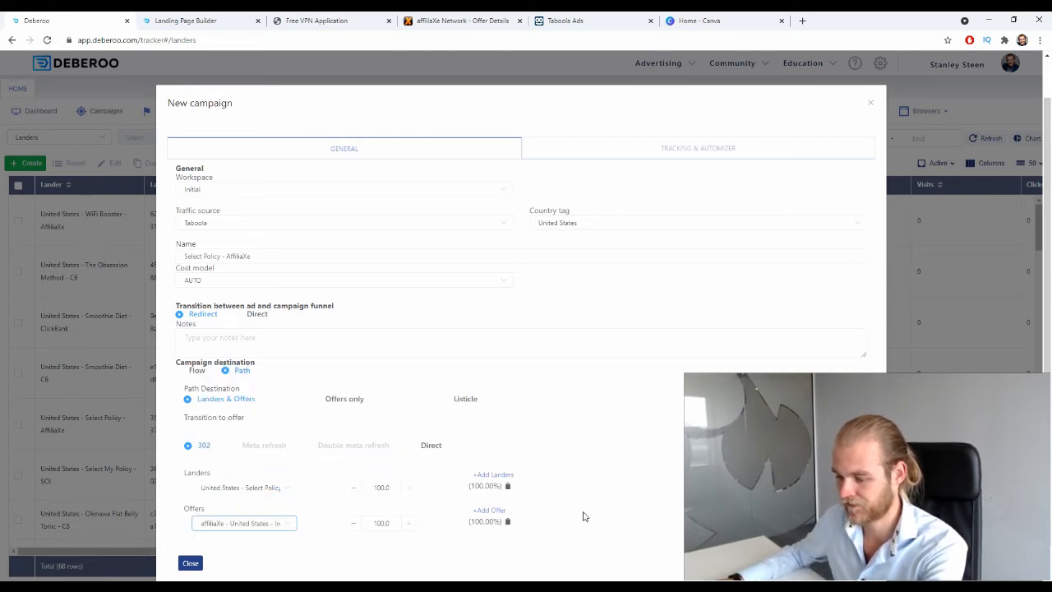
Save the campaign's general settings and copy its campaign URL
{"action": "left_click", "coordinate": [572, 553]}
{"action": "scroll", "coordinate": [568, 549], "scroll_direction": "down", "scroll_amount": 1}
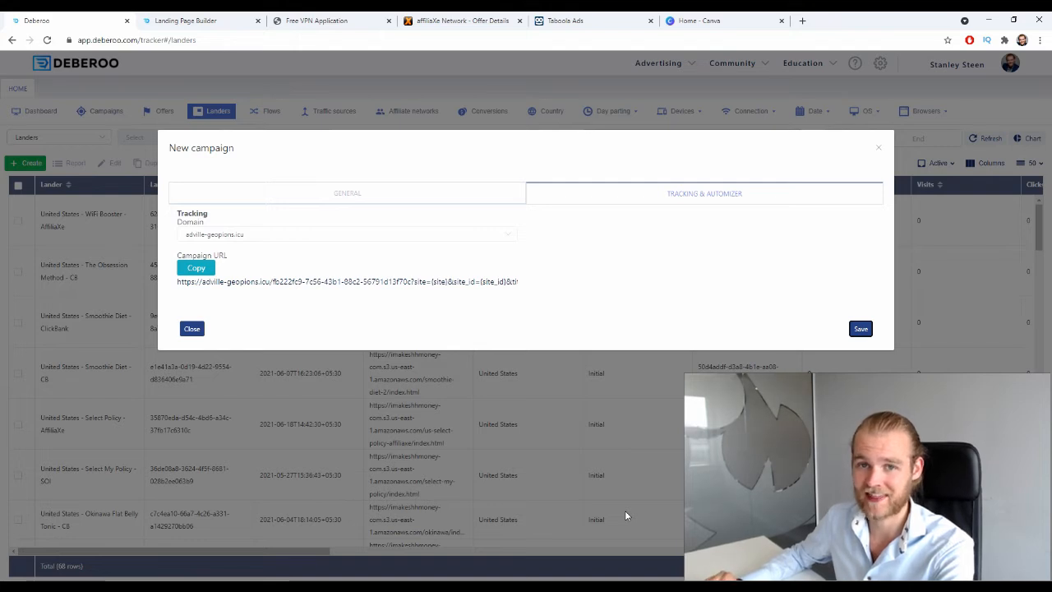
{"action": "left_click", "coordinate": [192, 273]}
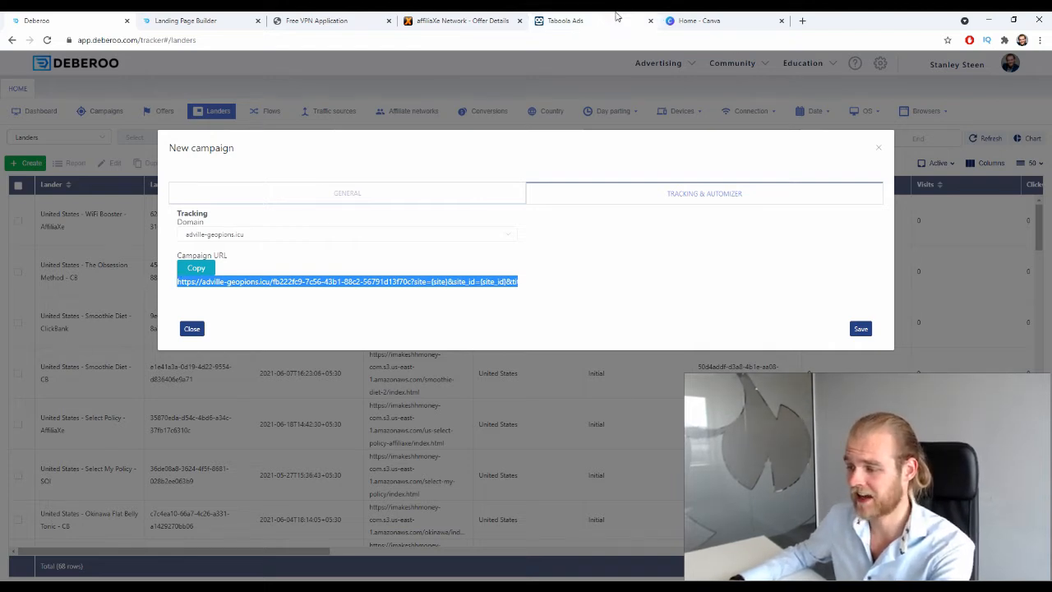
Switch to Taboola Ads, start a new campaign and reload its setup form
{"action": "left_click", "coordinate": [576, 20]}
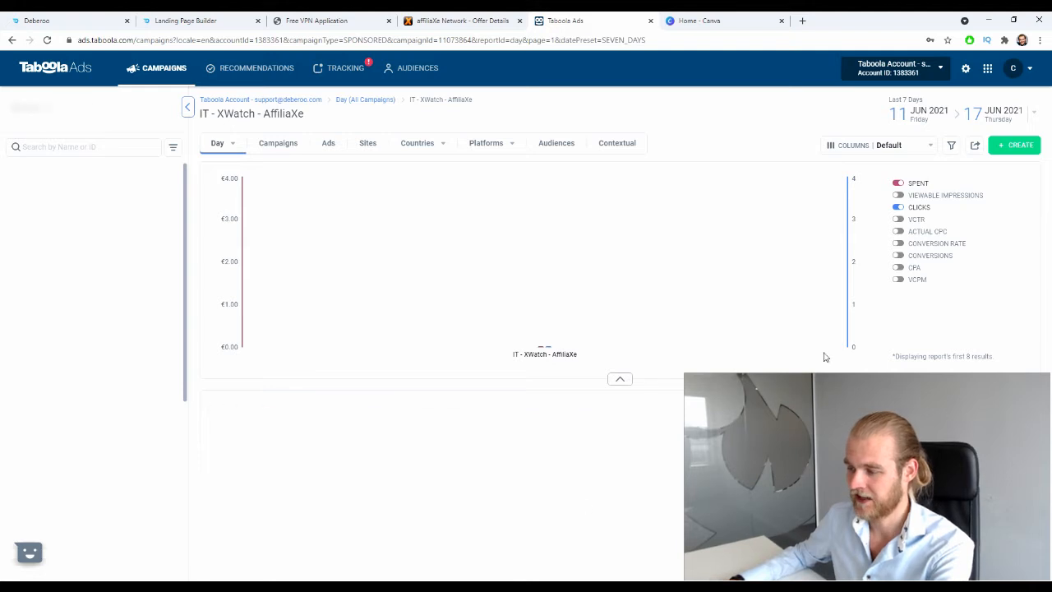
{"action": "left_click", "coordinate": [1001, 149]}
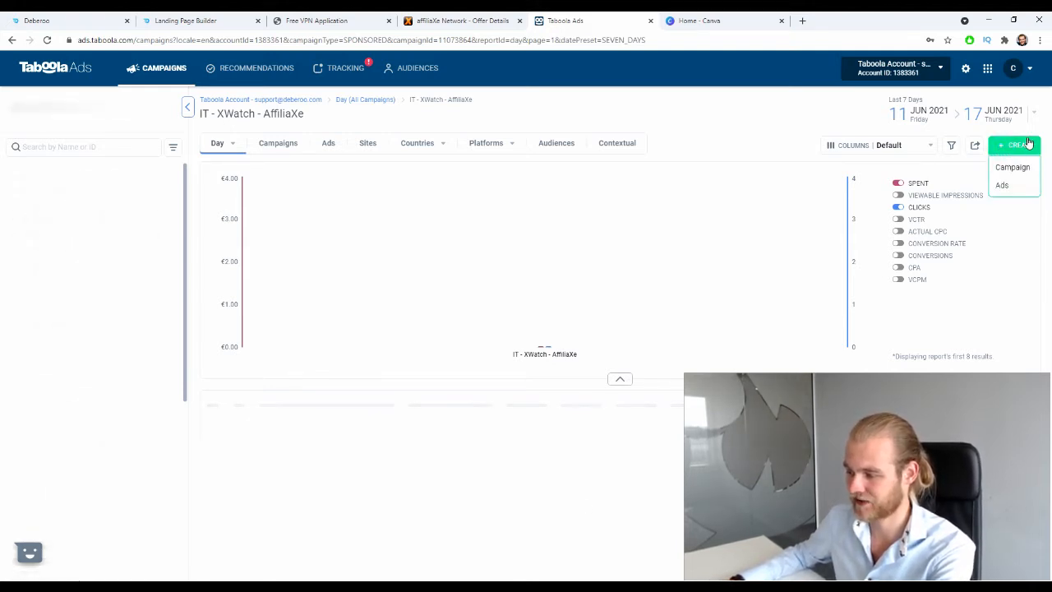
{"action": "left_click", "coordinate": [1011, 169]}
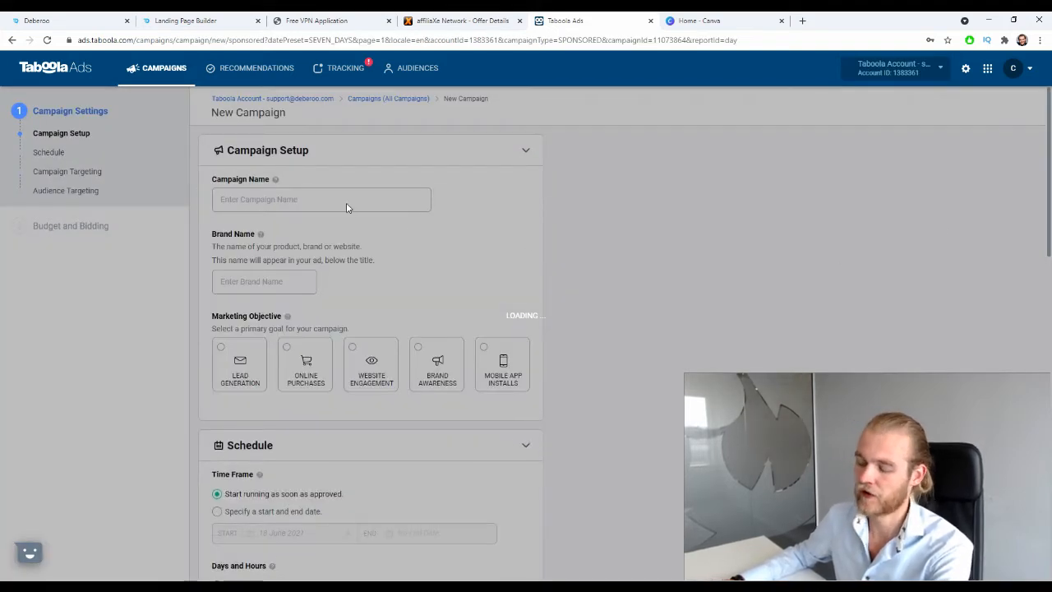
{"action": "left_click", "coordinate": [293, 191]}
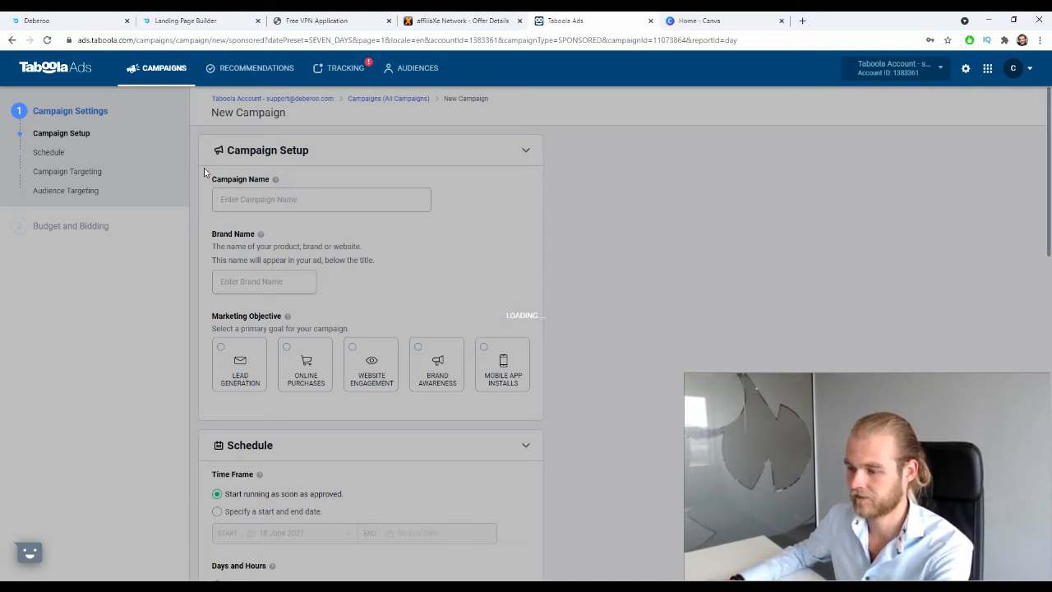
{"action": "left_click", "coordinate": [47, 40]}
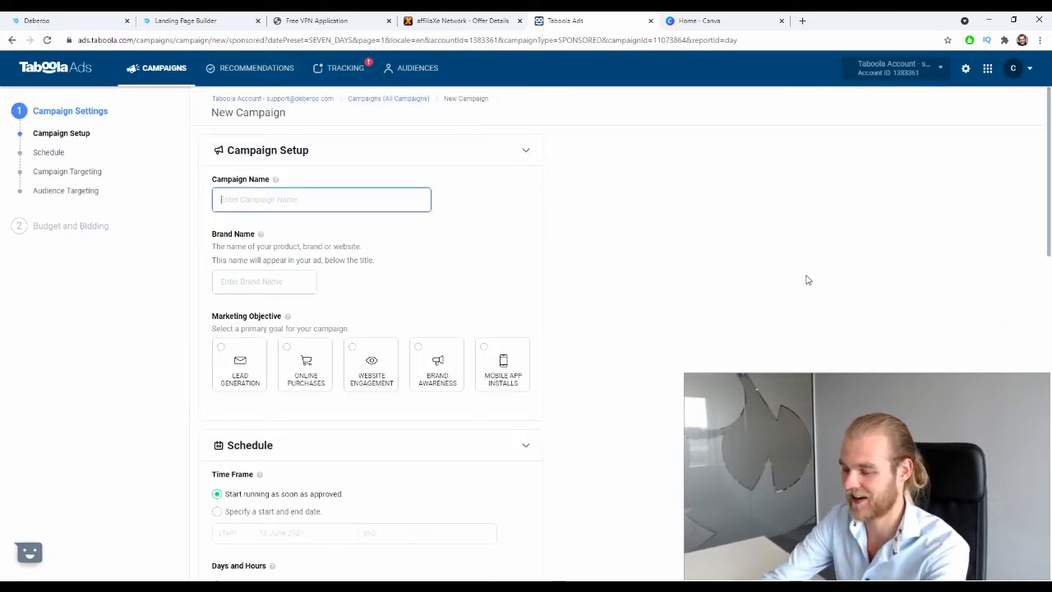
Name the campaign "USA - Select Policy - AffliaXe"
{"action": "type", "text": "USA - Select P"}
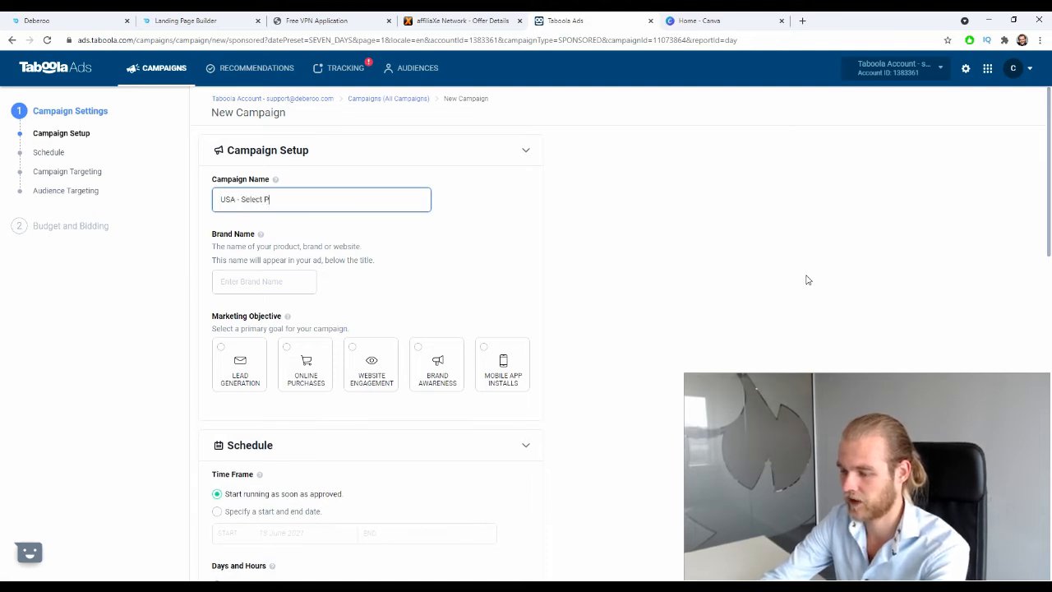
{"action": "type", "text": "olicy - AffliaXe"}
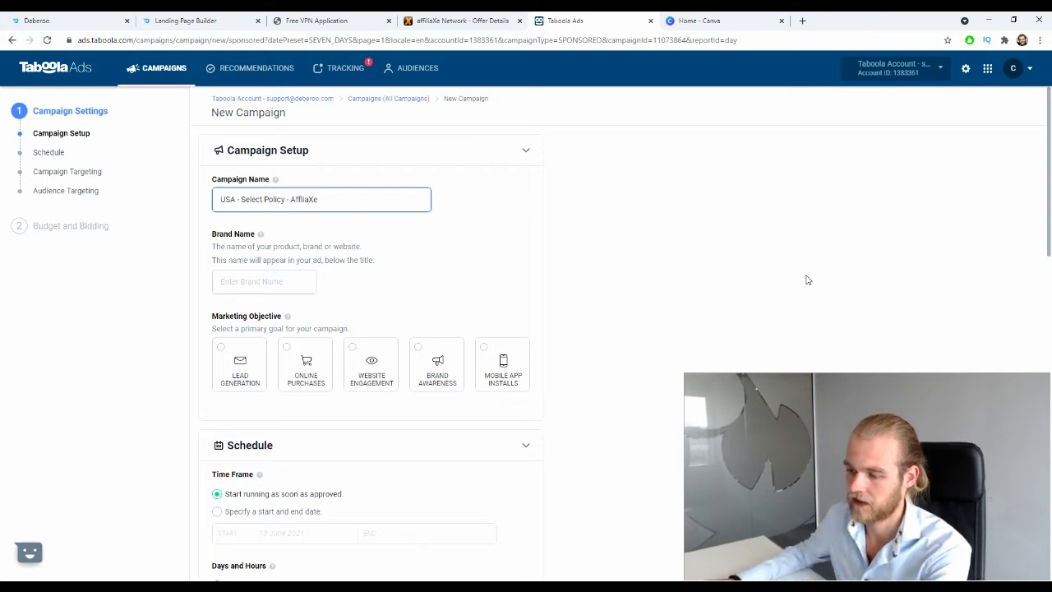
{"action": "left_click", "coordinate": [258, 283]}
{"action": "left_click", "coordinate": [711, 238]}
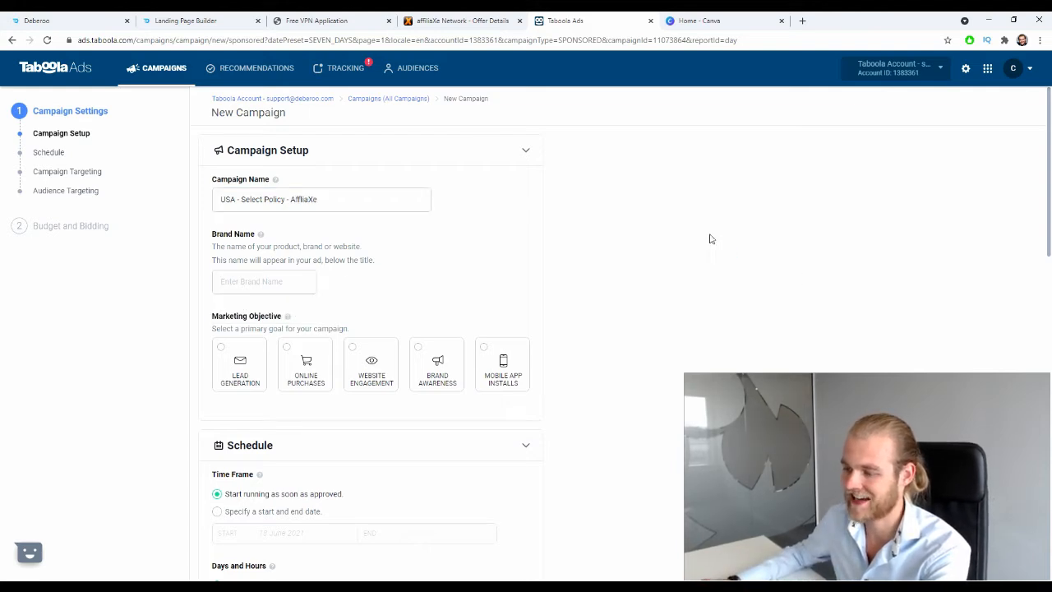
{"action": "left_click", "coordinate": [283, 282]}
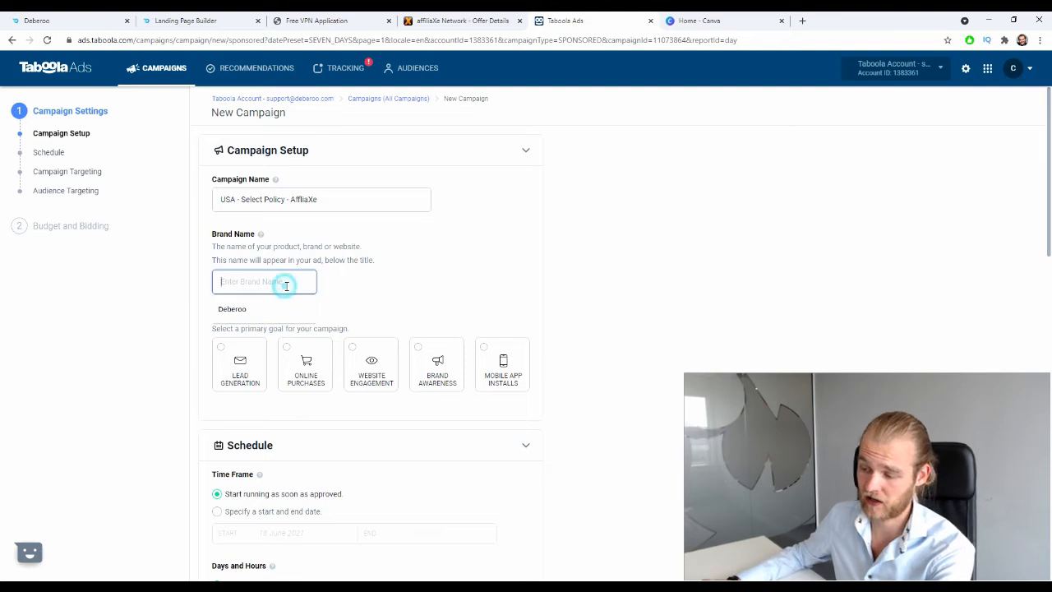
{"action": "type", "text": "Select M"}
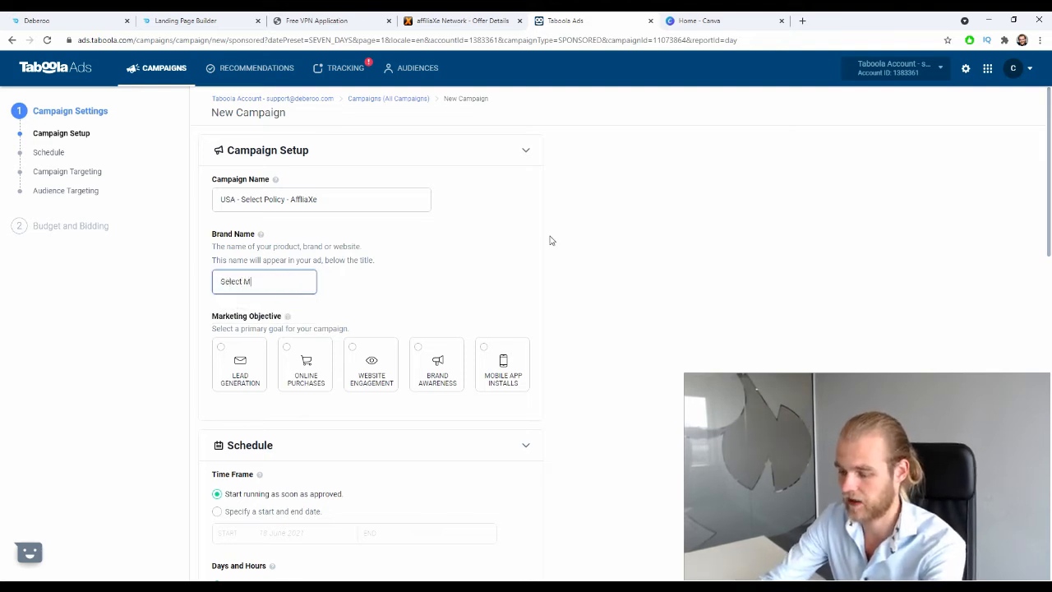
{"action": "type", "text": "y Poli"}
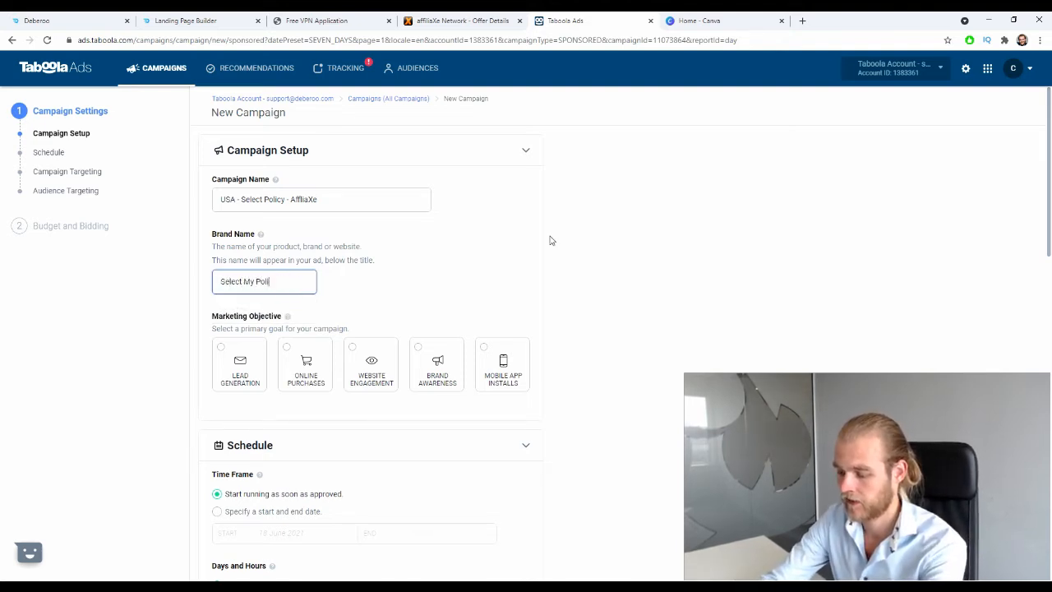
{"action": "type", "text": "cy"}
Set the brand name to "Independent Insurance Policies" and choose Lead Generation as the marketing objective
{"action": "key", "text": "ctrl+a"}
{"action": "type", "text": "S"}
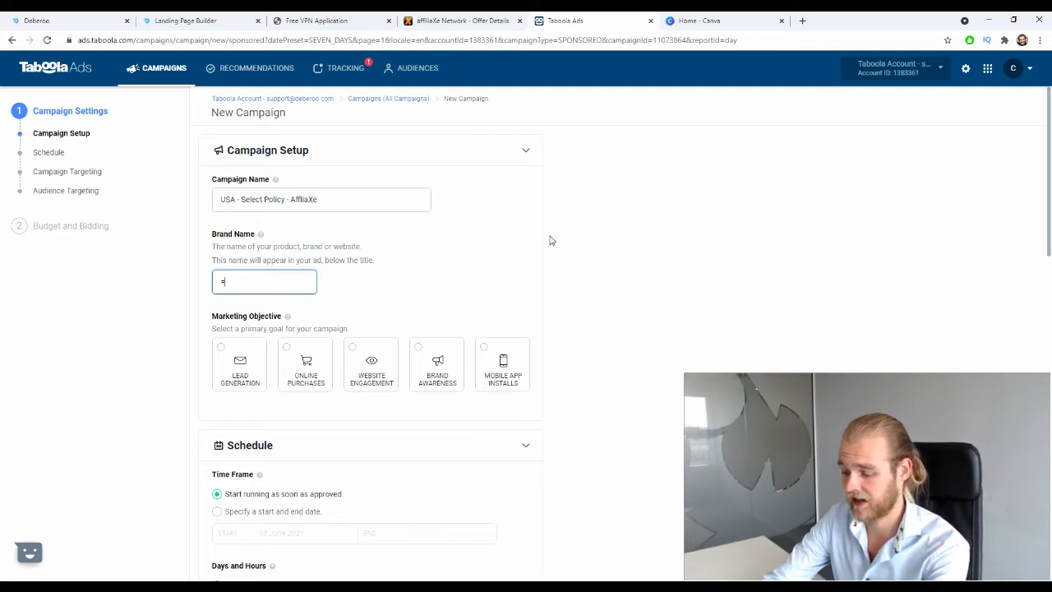
{"action": "key", "text": "BackSpace"}
{"action": "type", "text": "Ind"}
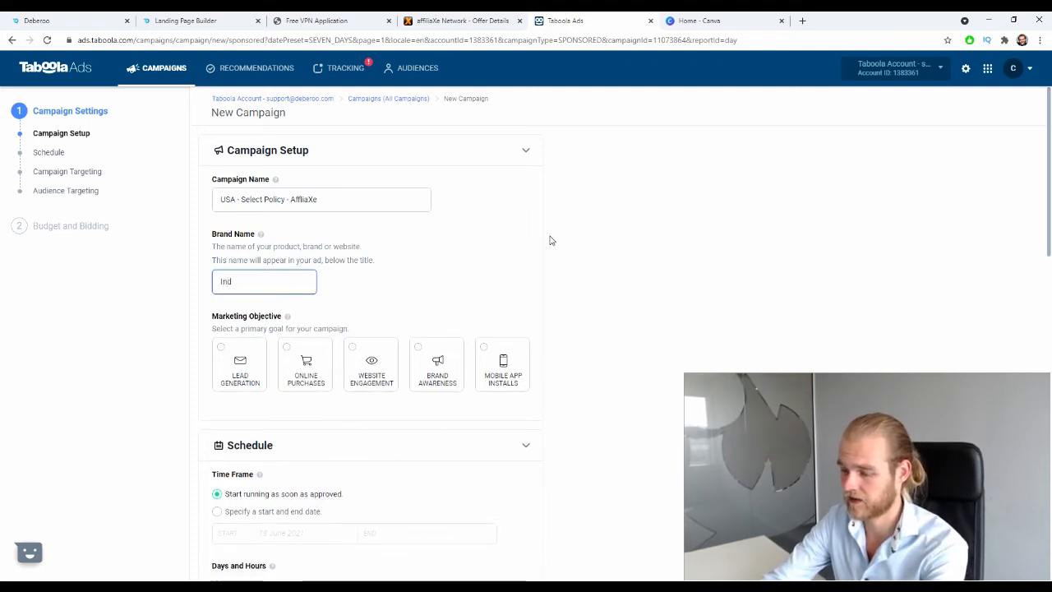
{"action": "type", "text": "ipendent Insur"}
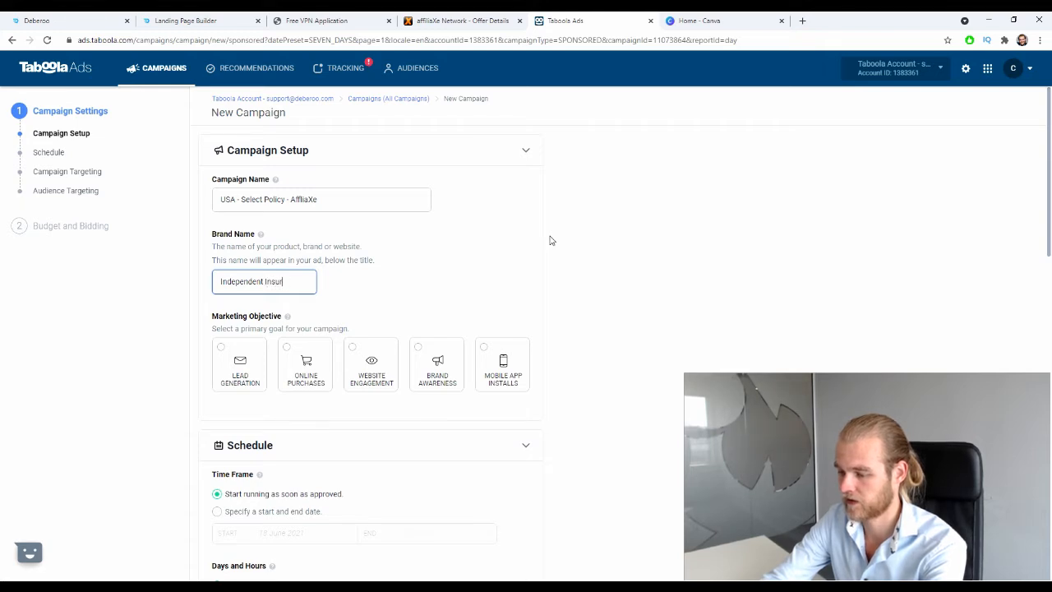
{"action": "type", "text": "ance Policies"}
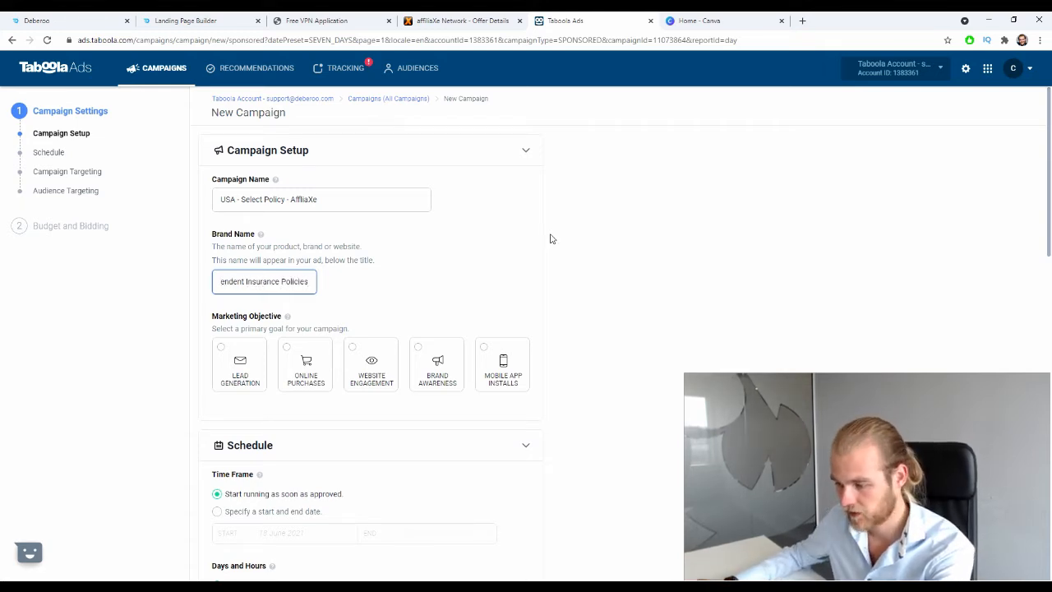
{"action": "left_click", "coordinate": [592, 321]}
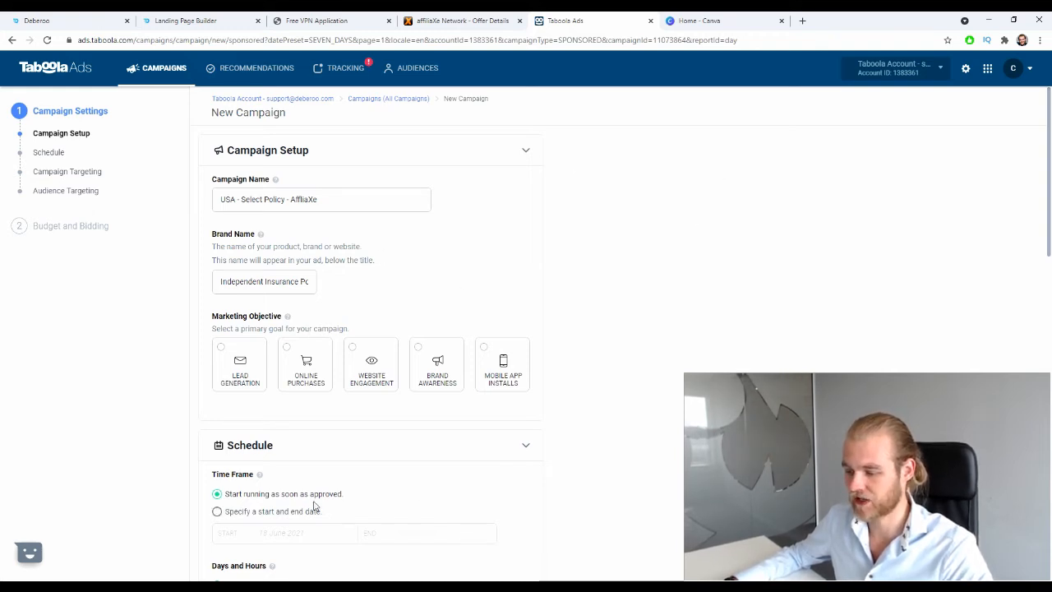
{"action": "left_click", "coordinate": [240, 370]}
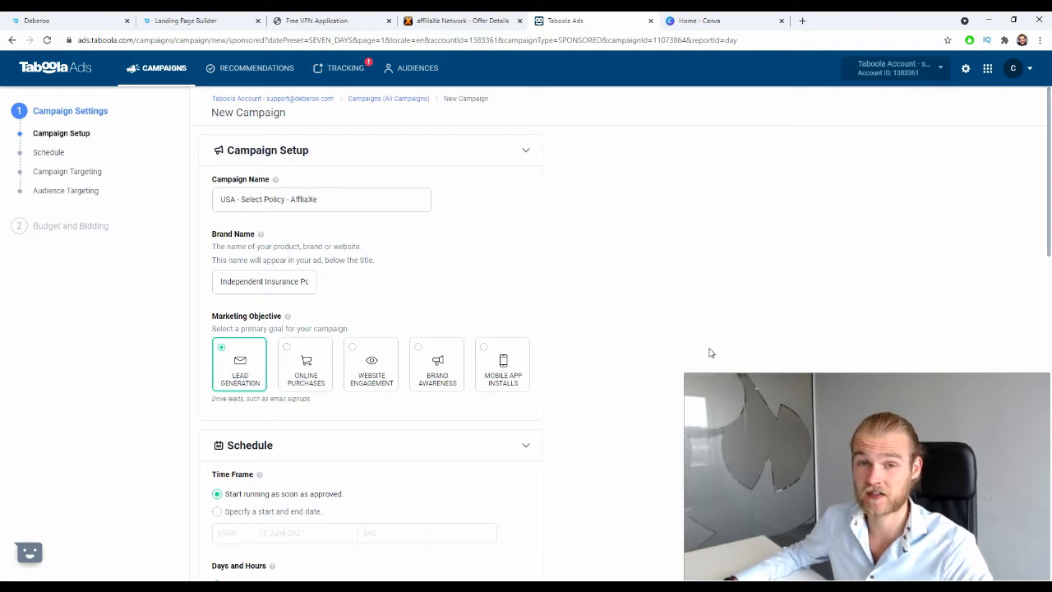
Switch the schedule's time frame to a specified start and end date
{"action": "scroll", "coordinate": [746, 244], "scroll_direction": "down", "scroll_amount": 2}
{"action": "scroll", "coordinate": [685, 263], "scroll_direction": "down", "scroll_amount": 3}
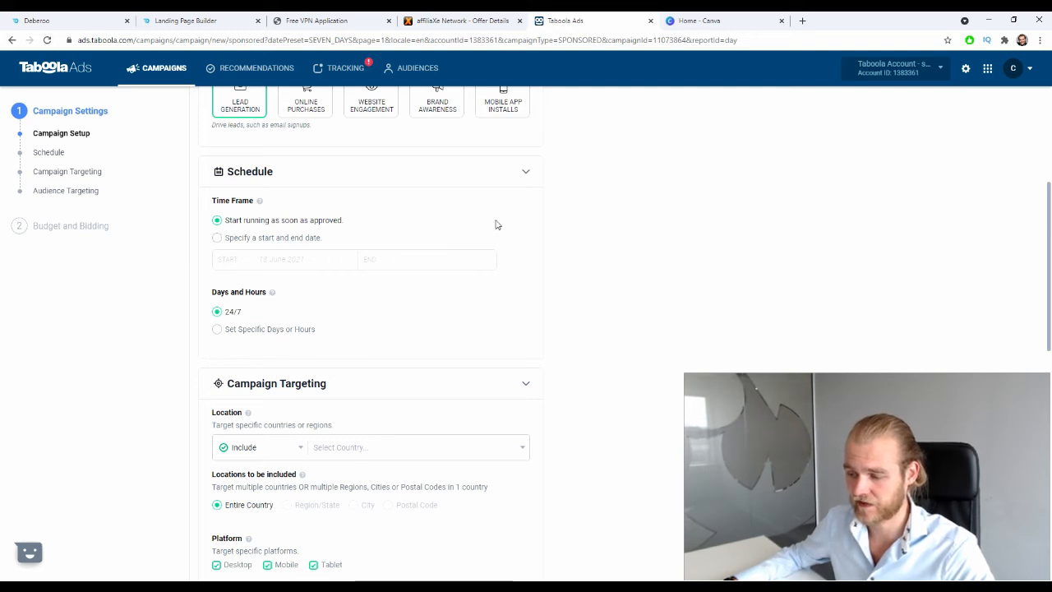
{"action": "left_click", "coordinate": [303, 237]}
{"action": "left_click", "coordinate": [320, 258]}
{"action": "left_click", "coordinate": [322, 258]}
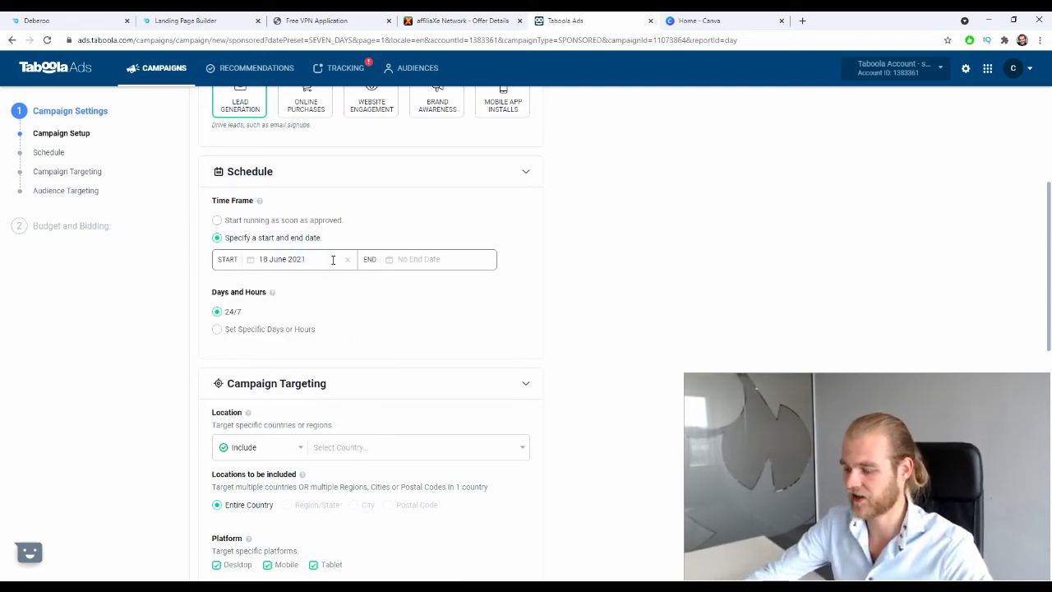
{"action": "type", "text": "18 June 2022"}
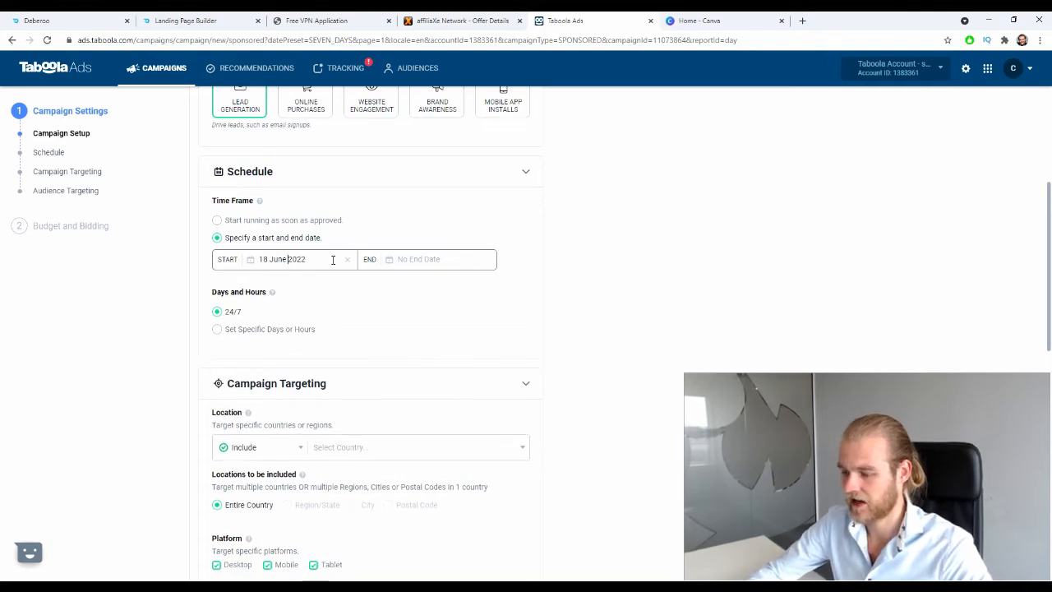
{"action": "key", "text": "BackSpace"}
{"action": "key", "text": "BackSpace"}
{"action": "key", "text": "BackSpace"}
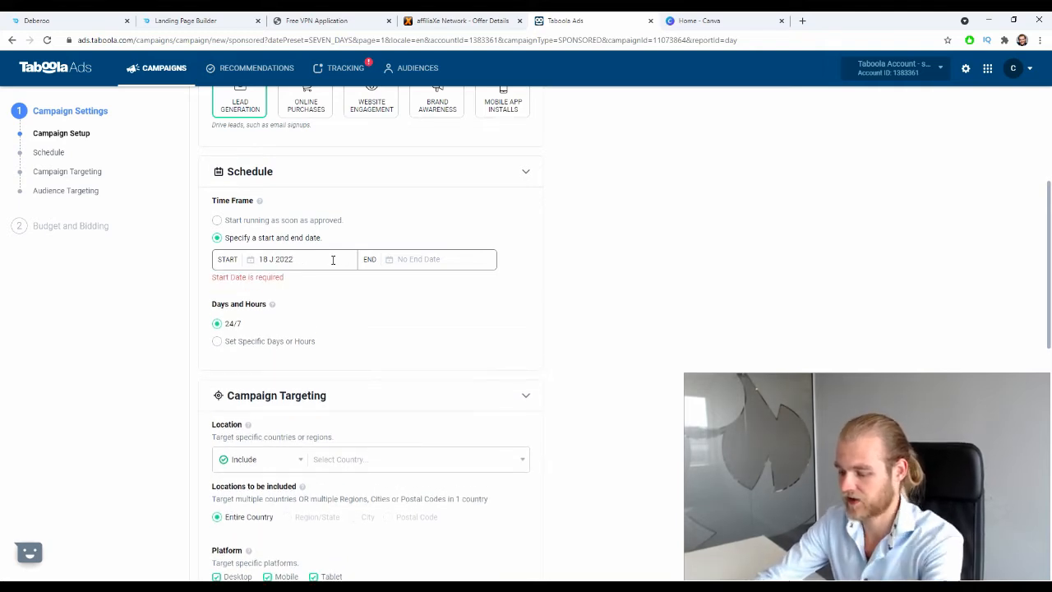
{"action": "type", "text": "anuar"}
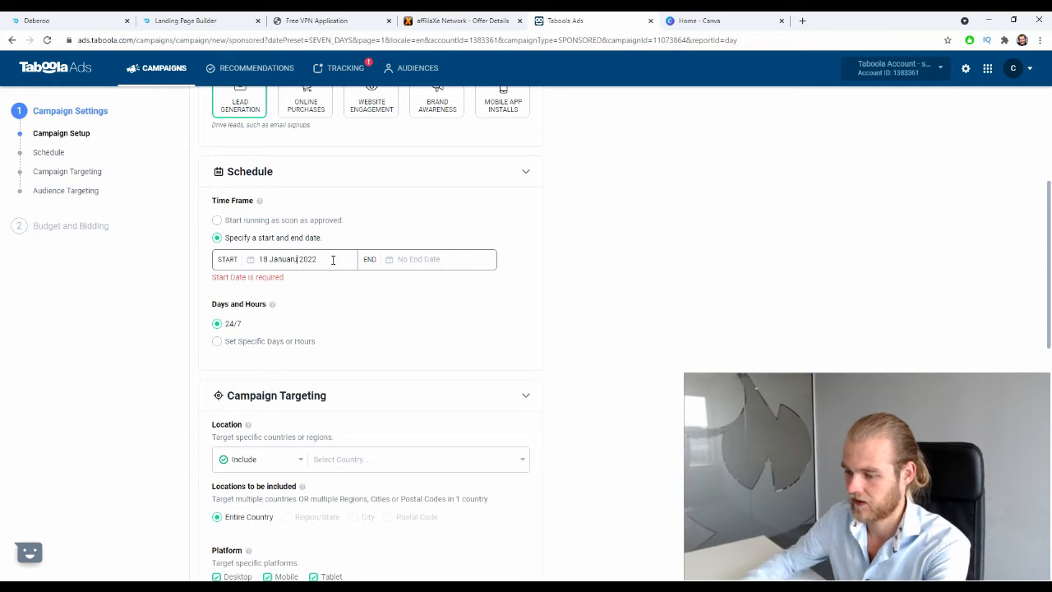
{"action": "type", "text": "i"}
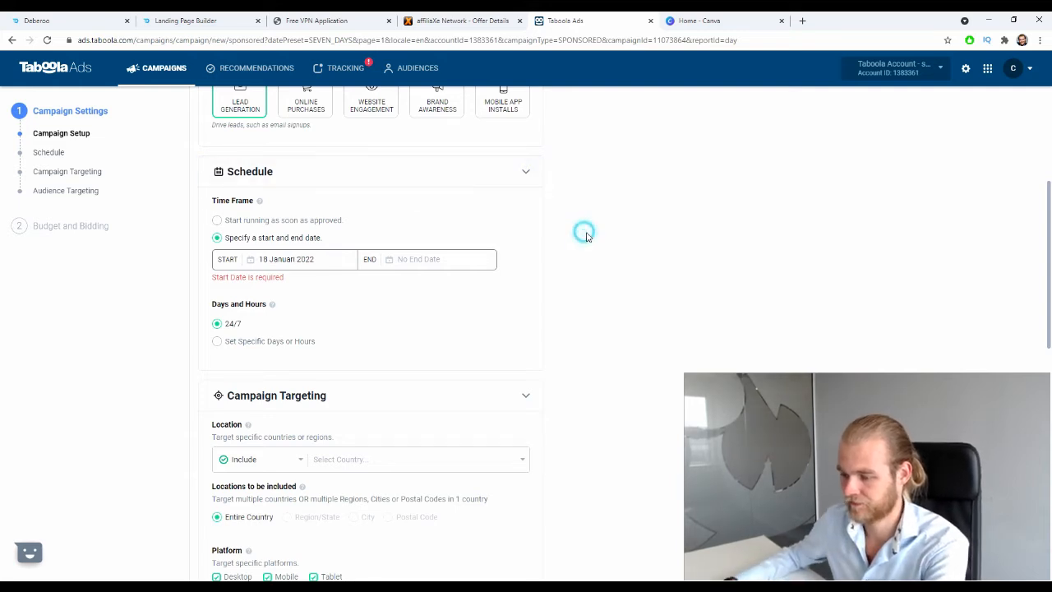
Set the campaign's start date to 27 January 2022 using the calendar
{"action": "left_click", "coordinate": [320, 261]}
{"action": "left_click", "coordinate": [296, 259]}
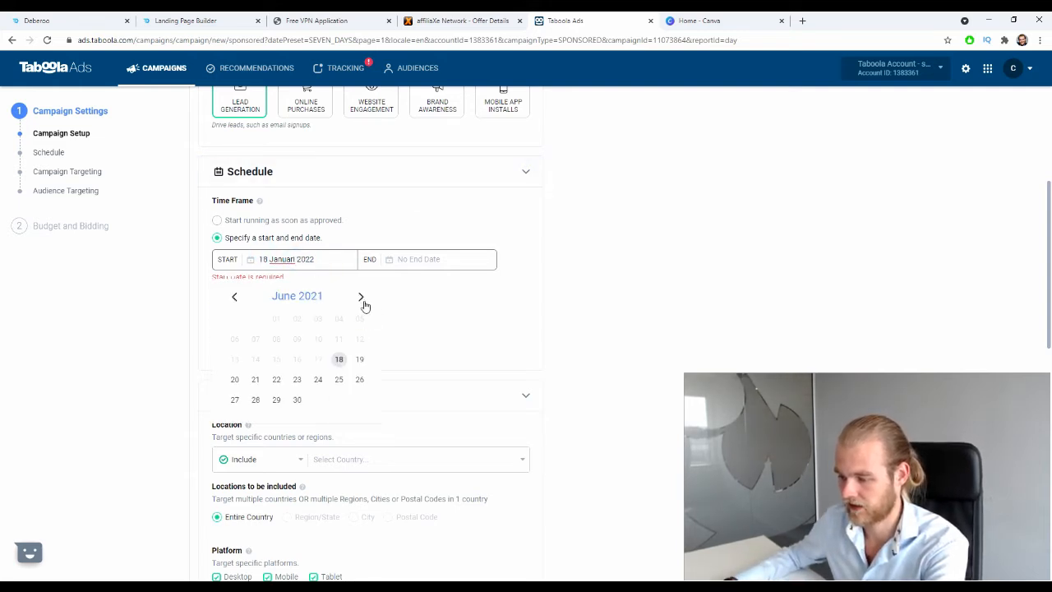
{"action": "left_click", "coordinate": [360, 297]}
{"action": "left_click", "coordinate": [360, 297]}
{"action": "left_click", "coordinate": [360, 297]}
{"action": "left_click", "coordinate": [360, 297]}
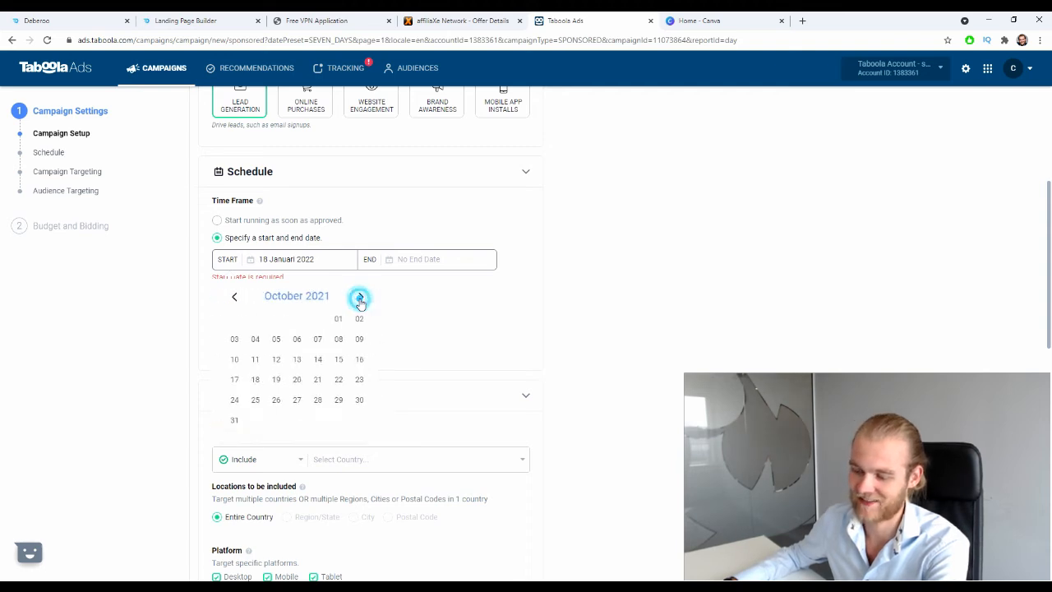
{"action": "left_click", "coordinate": [360, 297]}
{"action": "left_click", "coordinate": [360, 296]}
{"action": "left_click", "coordinate": [360, 297]}
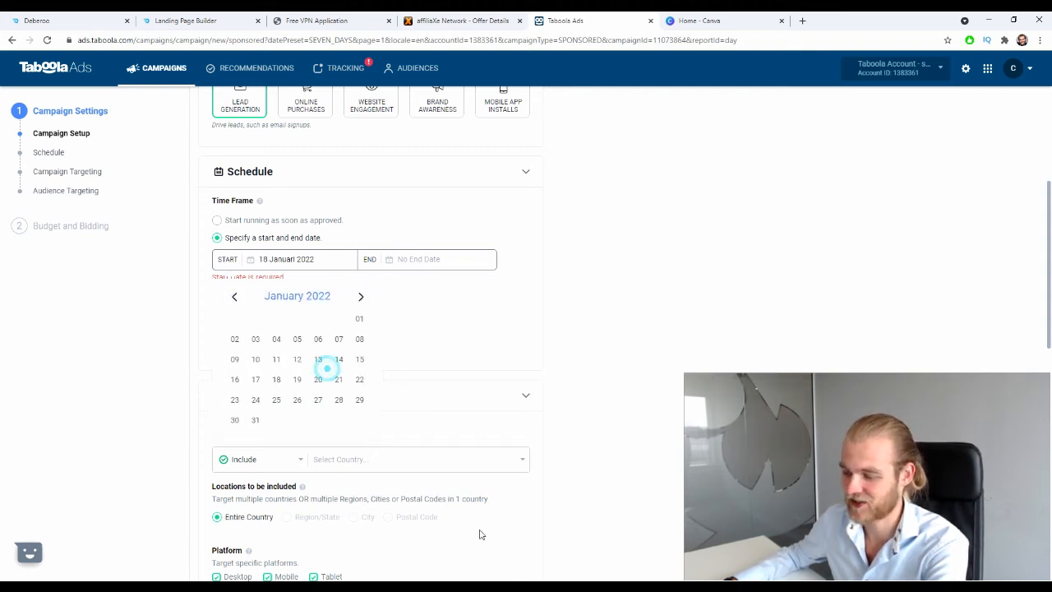
{"action": "left_click", "coordinate": [318, 399]}
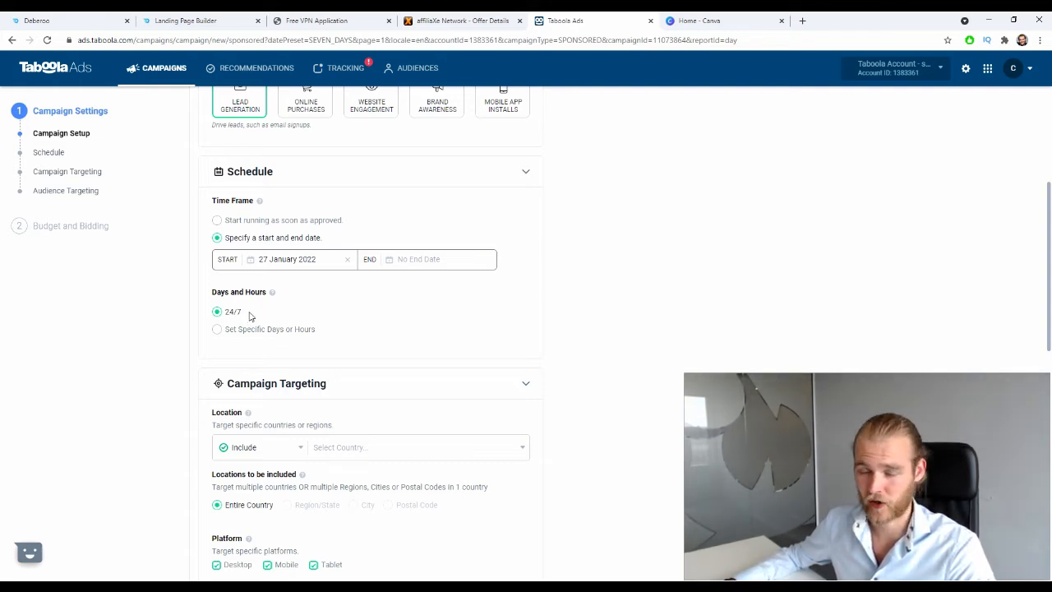
{"action": "left_click", "coordinate": [247, 329]}
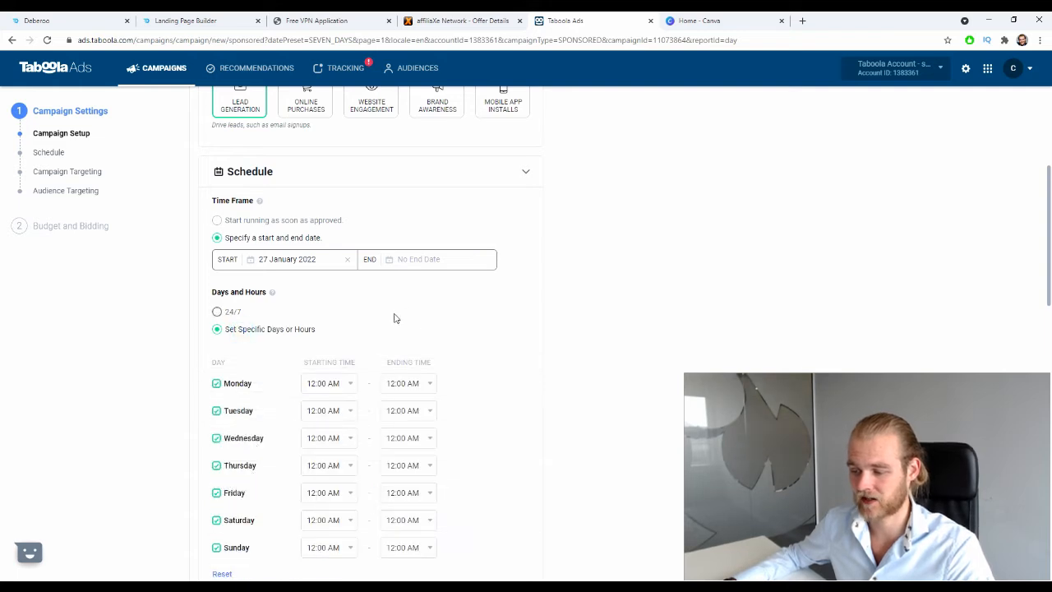
{"action": "scroll", "coordinate": [301, 334], "scroll_direction": "down", "scroll_amount": 2}
{"action": "scroll", "coordinate": [301, 334], "scroll_direction": "up", "scroll_amount": 2}
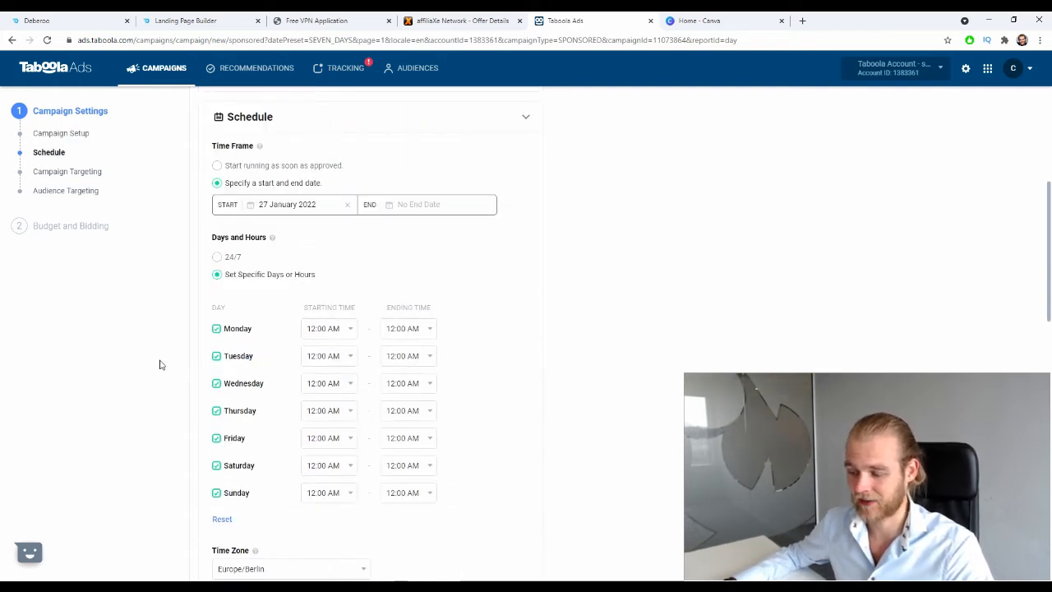
{"action": "left_click", "coordinate": [231, 256]}
Include the United States as the campaign's target location
{"action": "scroll", "coordinate": [386, 343], "scroll_direction": "down", "scroll_amount": 1}
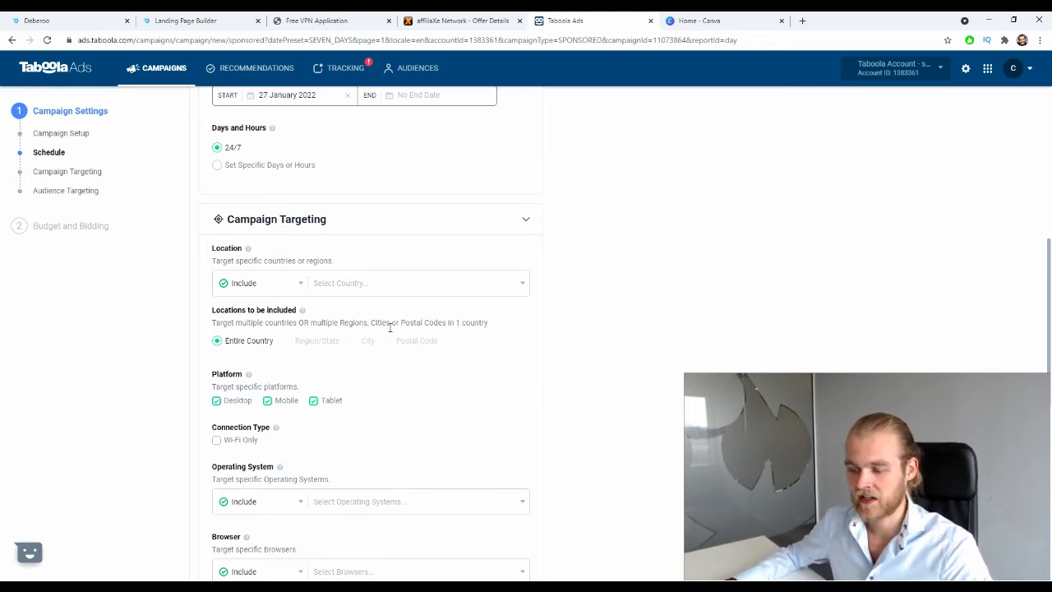
{"action": "left_click", "coordinate": [292, 284]}
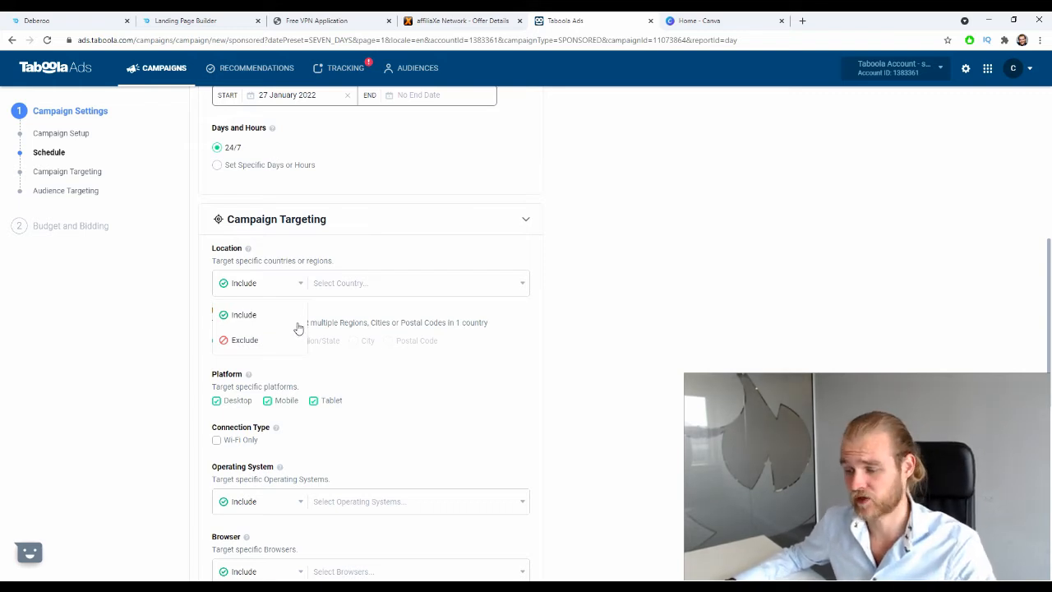
{"action": "left_click", "coordinate": [341, 283]}
{"action": "left_click", "coordinate": [697, 245]}
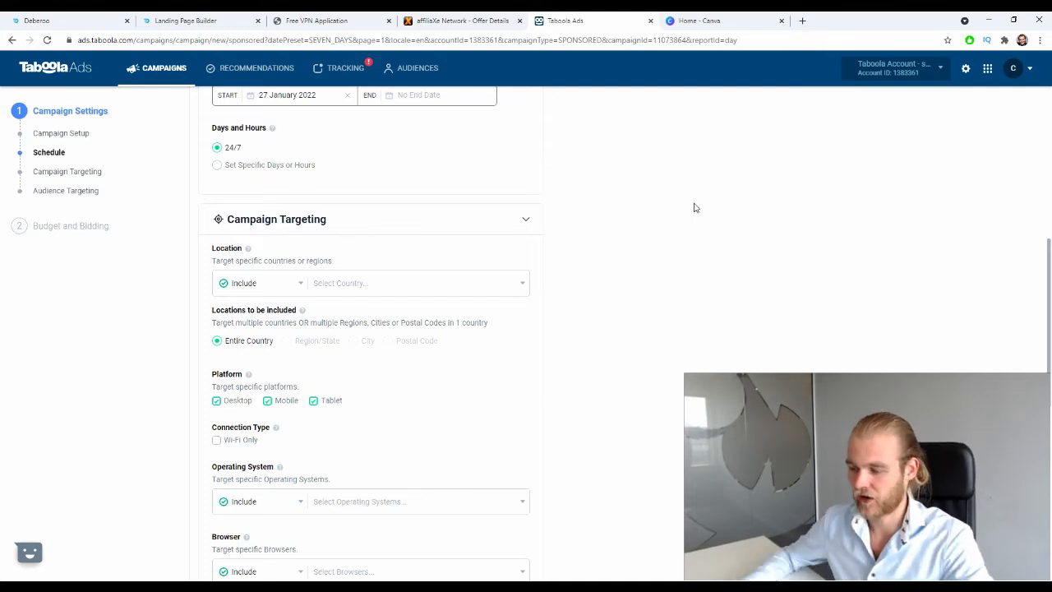
{"action": "left_click", "coordinate": [325, 282]}
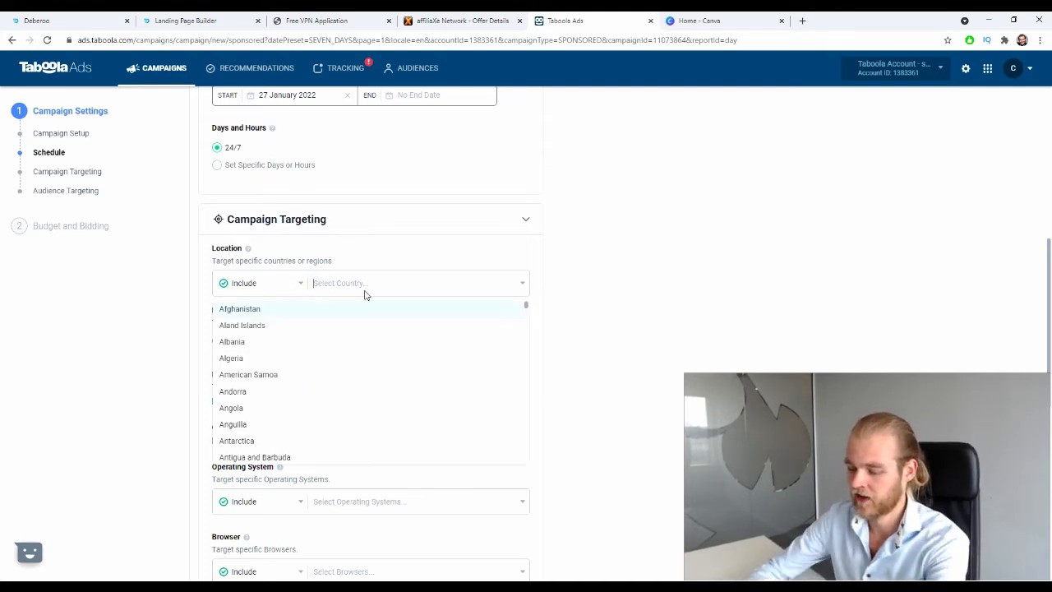
{"action": "type", "text": "united"}
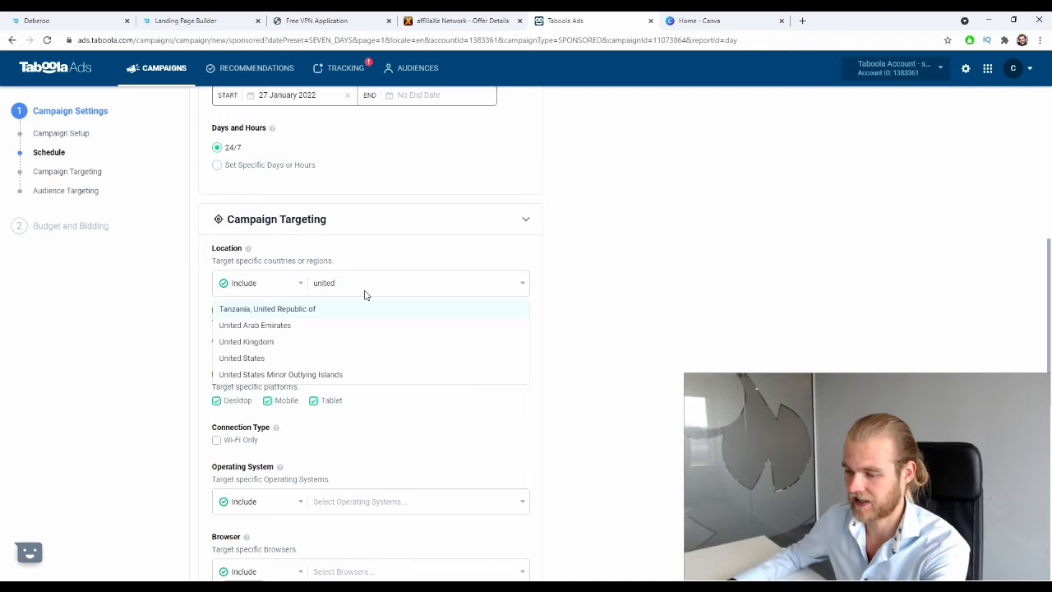
{"action": "left_click", "coordinate": [265, 358]}
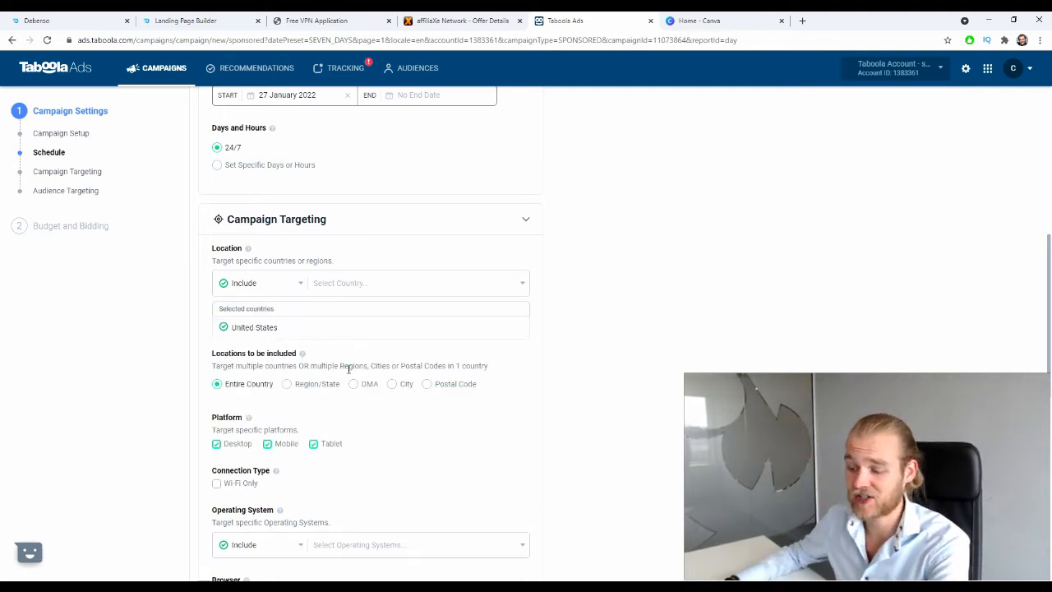
Try Region/State targeting within the United States with its Include and Exclude modes, and return to Entire Country
{"action": "scroll", "coordinate": [670, 411], "scroll_direction": "down", "scroll_amount": 2}
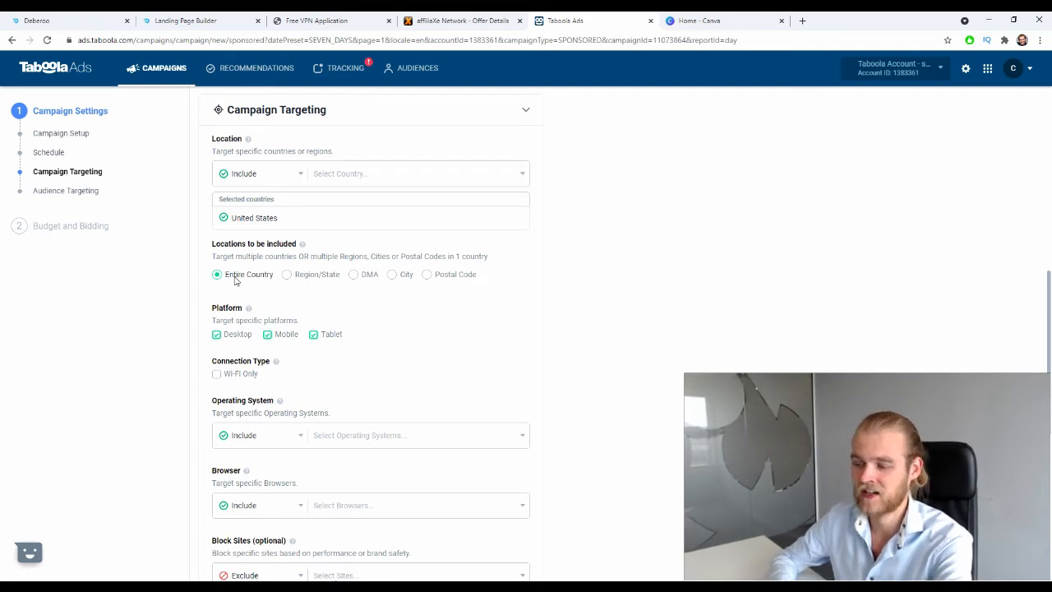
{"action": "left_click", "coordinate": [334, 274]}
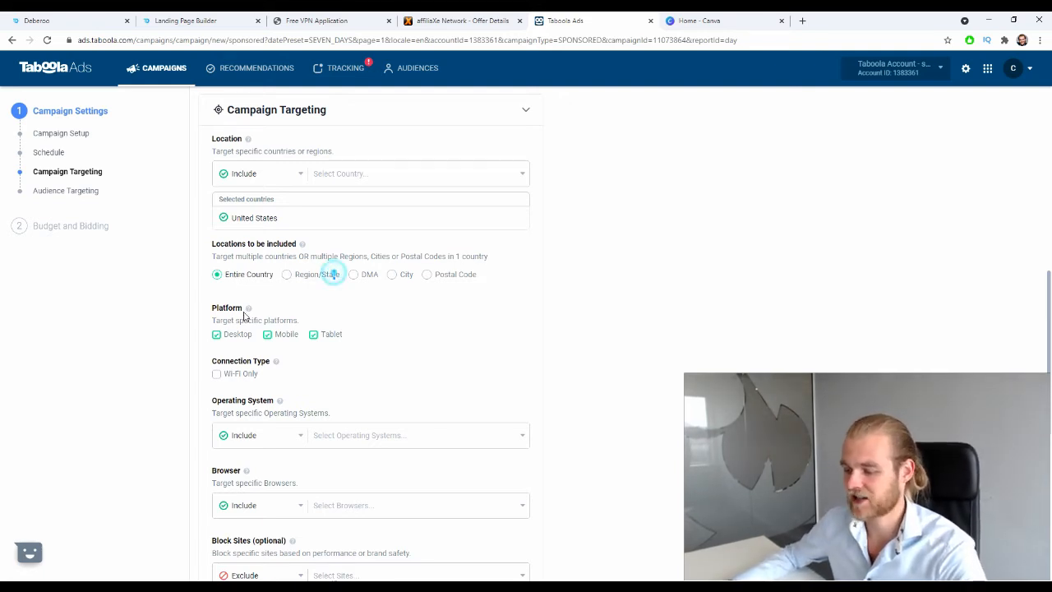
{"action": "left_click", "coordinate": [287, 275]}
{"action": "left_click", "coordinate": [255, 309]}
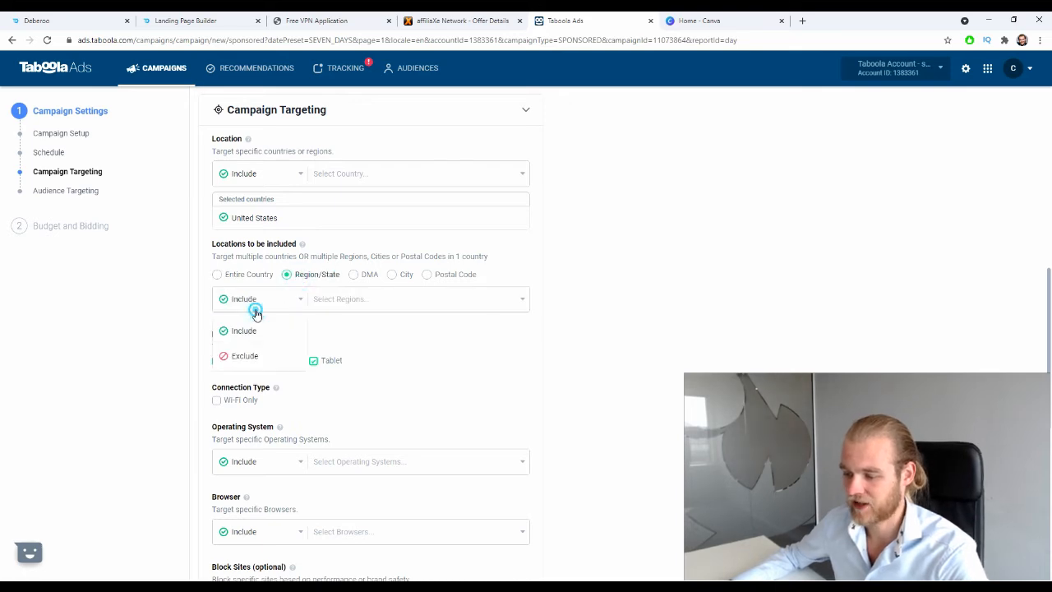
{"action": "left_click", "coordinate": [254, 355]}
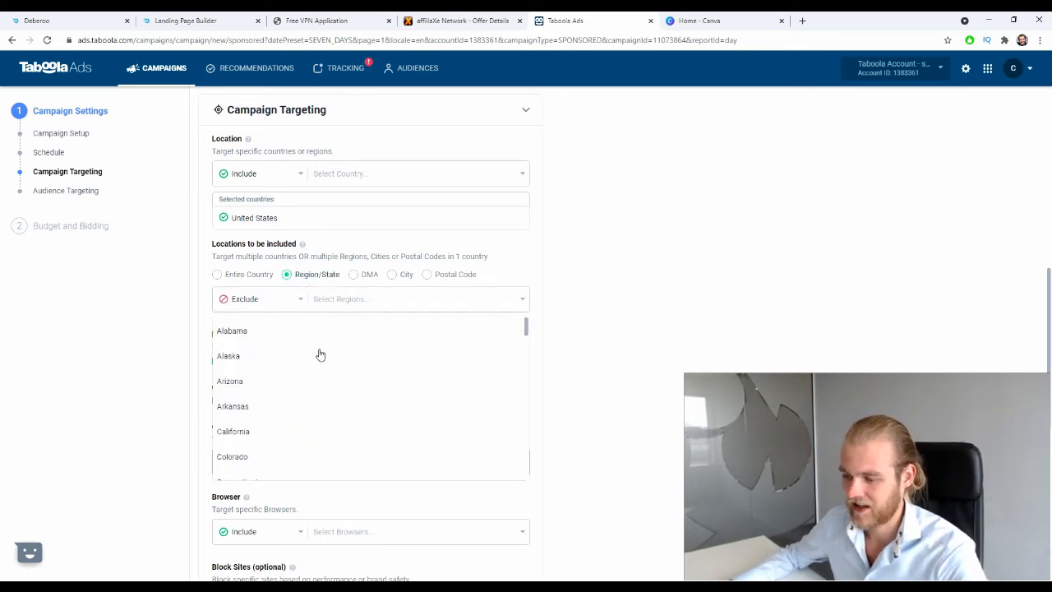
{"action": "scroll", "coordinate": [329, 387], "scroll_direction": "down", "scroll_amount": 4}
{"action": "scroll", "coordinate": [419, 345], "scroll_direction": "up", "scroll_amount": 4}
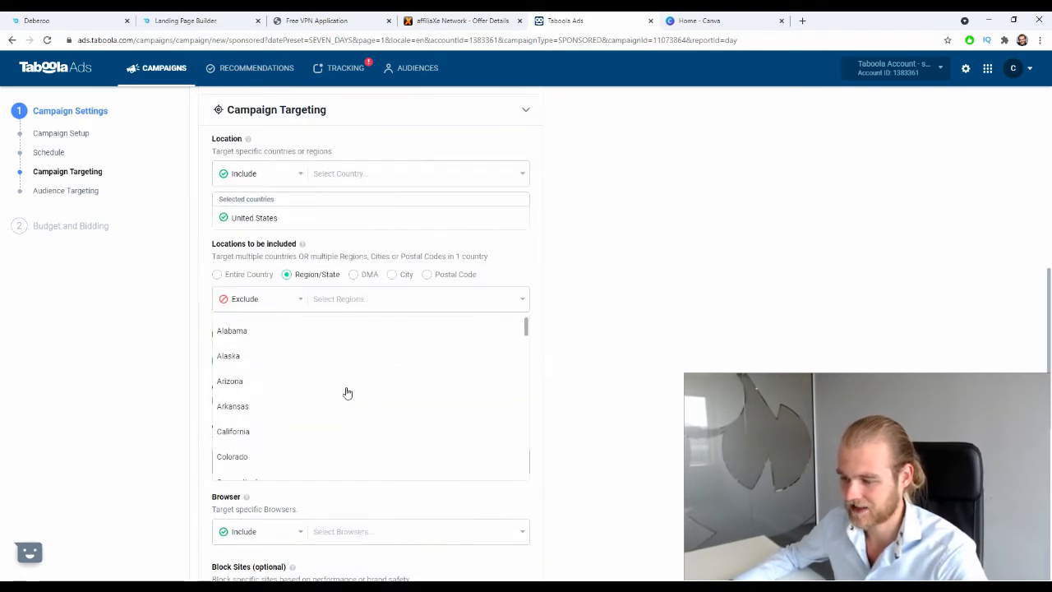
{"action": "left_click", "coordinate": [291, 301]}
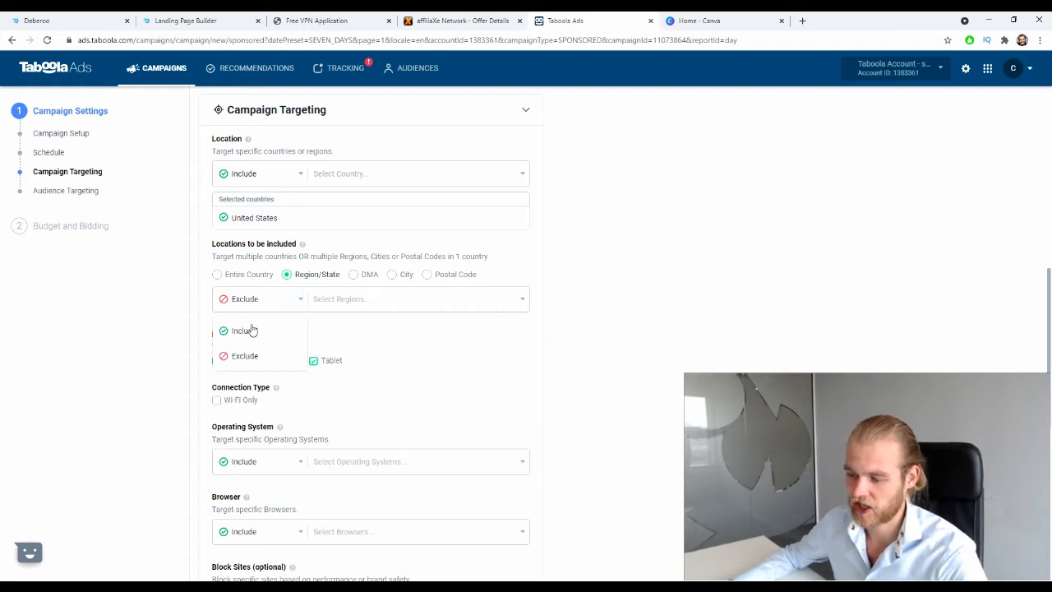
{"action": "left_click", "coordinate": [247, 330]}
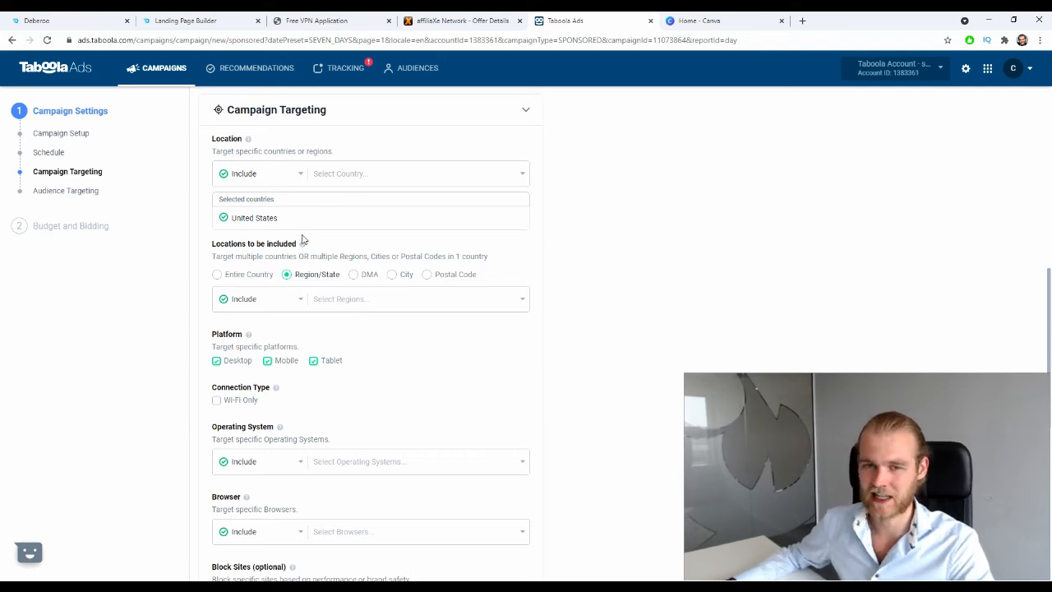
{"action": "left_click", "coordinate": [274, 302]}
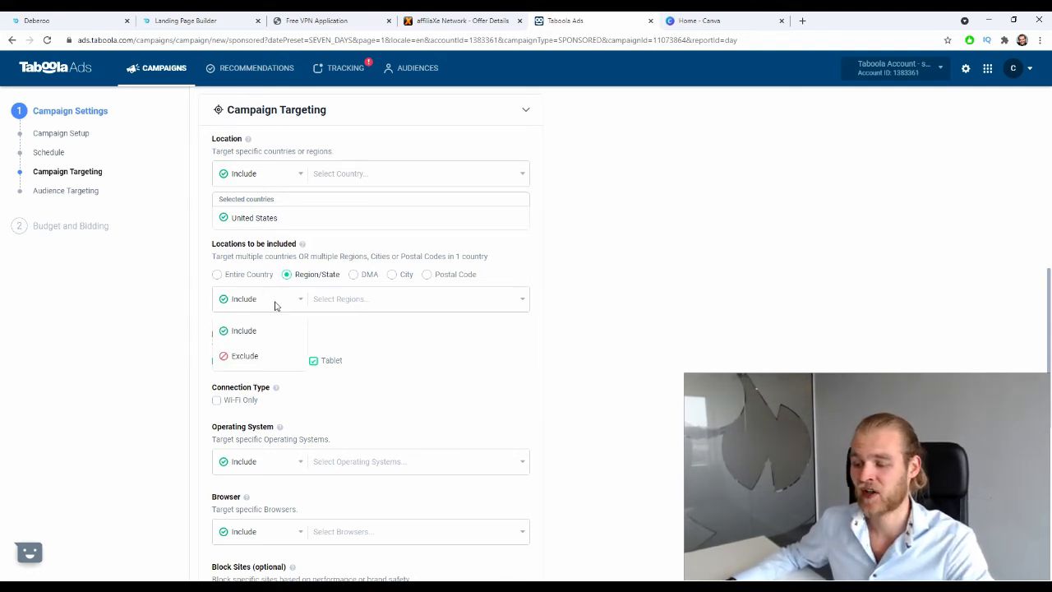
{"action": "left_click", "coordinate": [275, 360]}
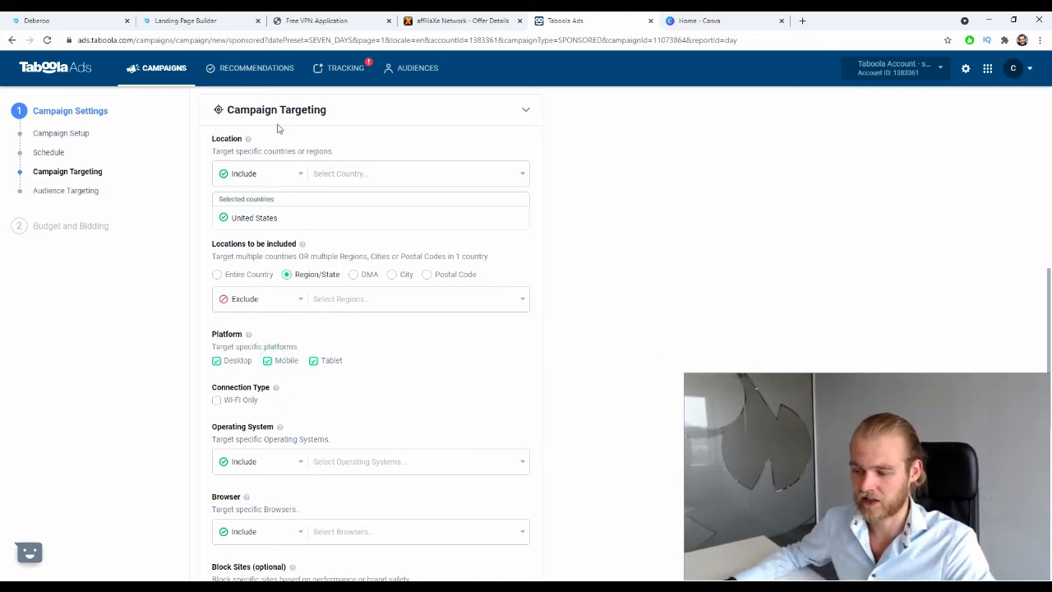
{"action": "left_click", "coordinate": [256, 276]}
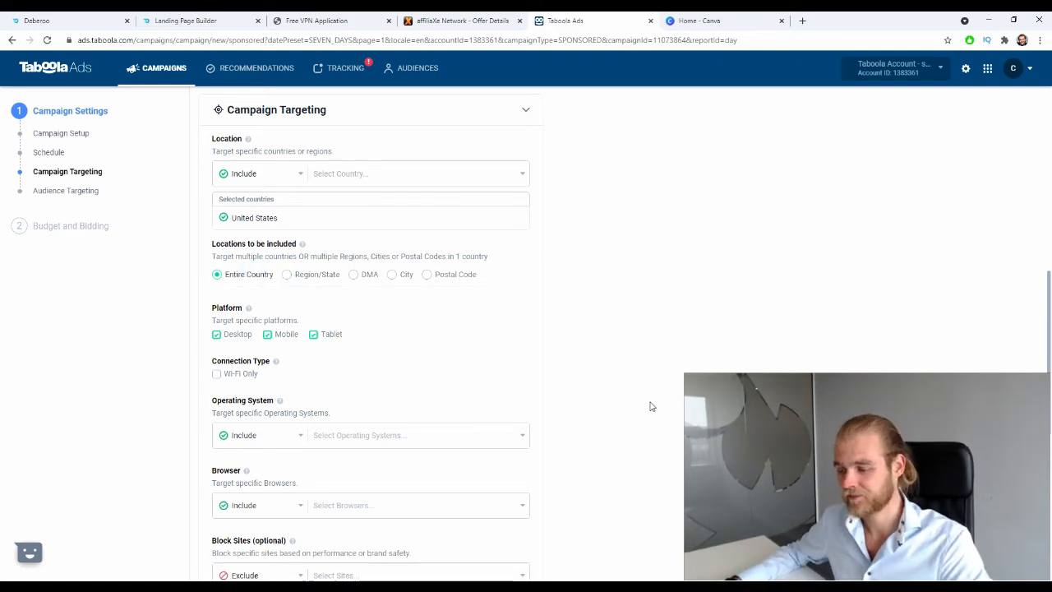
Limit the campaign's platform targeting to Desktop by removing Mobile and Tablet
{"action": "scroll", "coordinate": [656, 390], "scroll_direction": "down", "scroll_amount": 2}
{"action": "scroll", "coordinate": [545, 378], "scroll_direction": "up", "scroll_amount": 1}
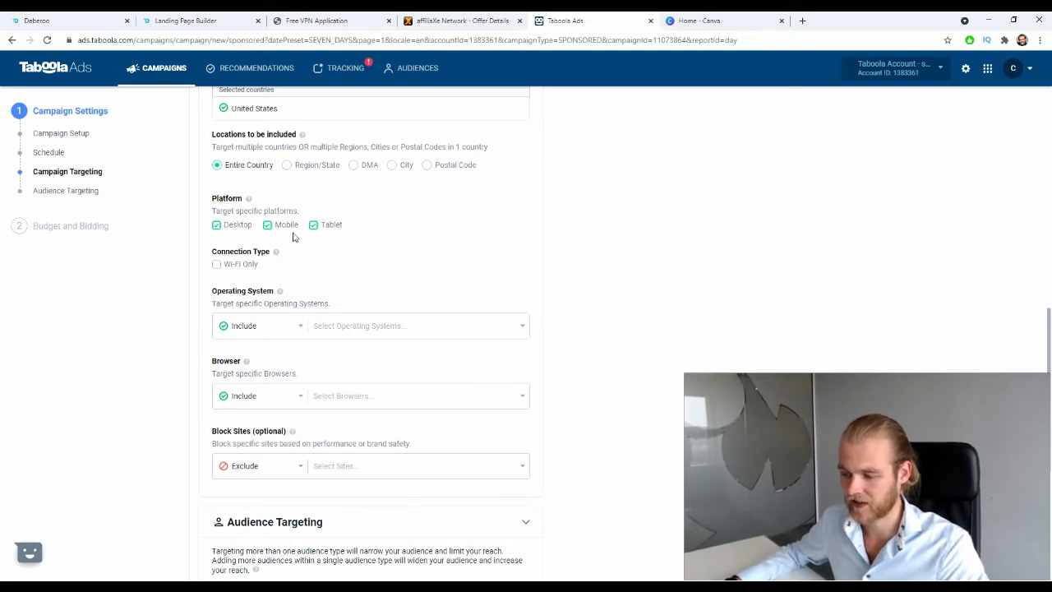
{"action": "left_click_drag", "start_coordinate": [218, 251], "coordinate": [265, 264]}
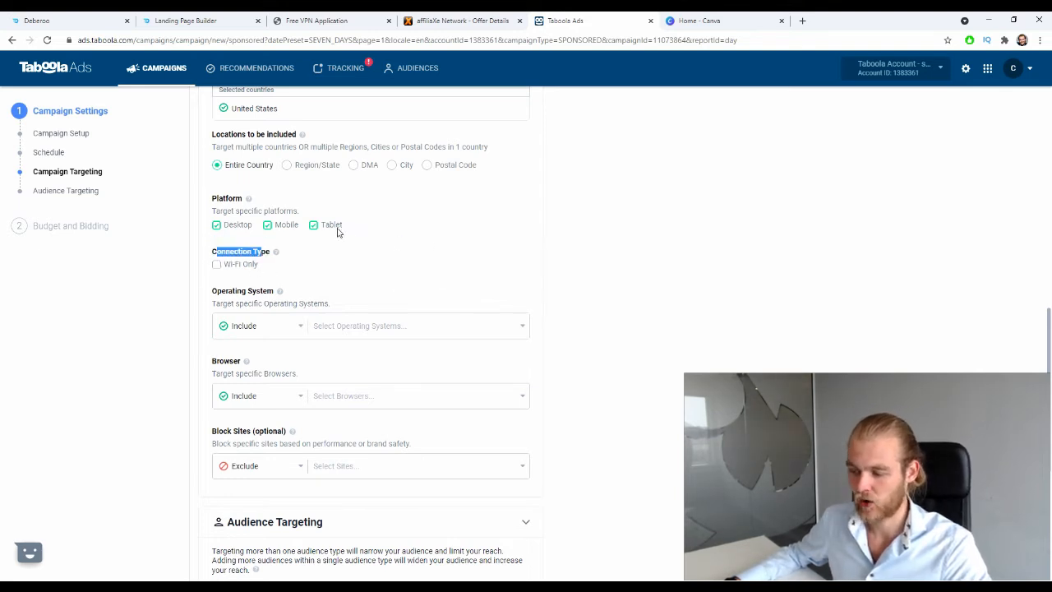
{"action": "left_click", "coordinate": [370, 246]}
{"action": "left_click", "coordinate": [313, 224]}
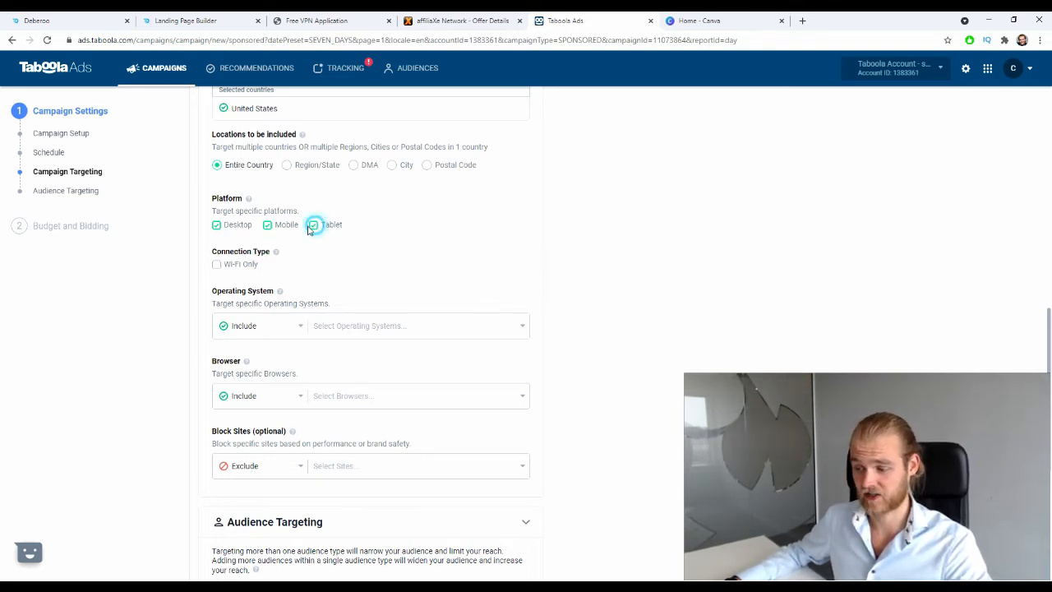
{"action": "left_click", "coordinate": [267, 225]}
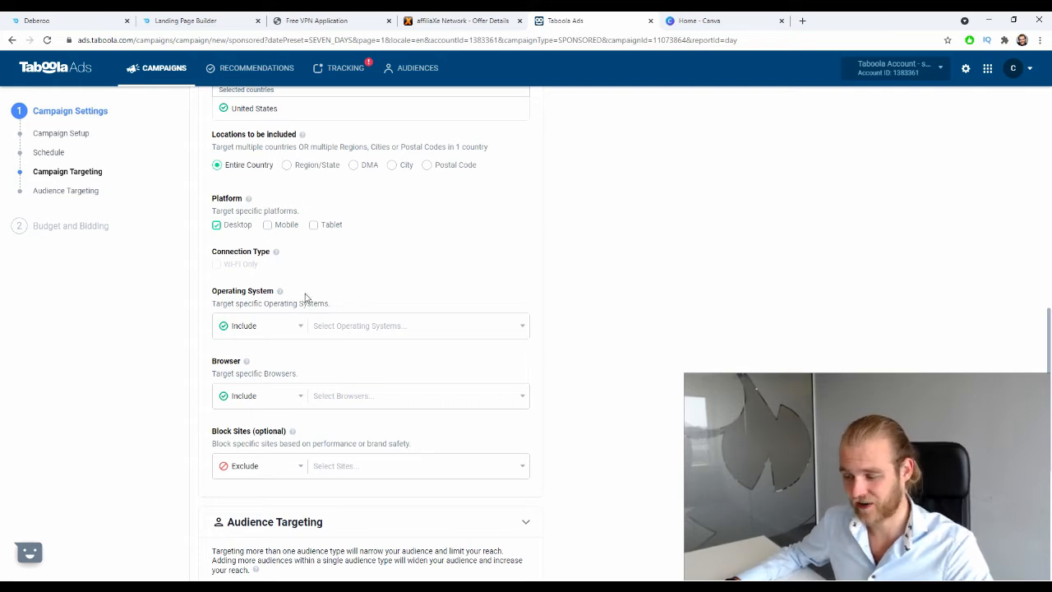
Try excluding Mac OS - All in the operating system targeting, and clear that selection
{"action": "scroll", "coordinate": [315, 271], "scroll_direction": "down", "scroll_amount": 1}
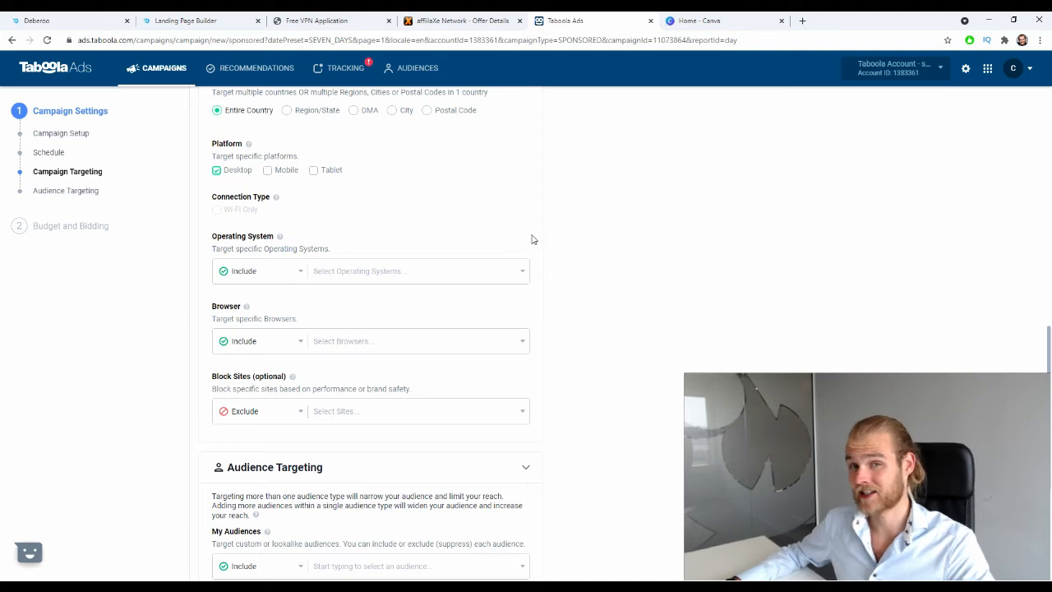
{"action": "left_click", "coordinate": [453, 270]}
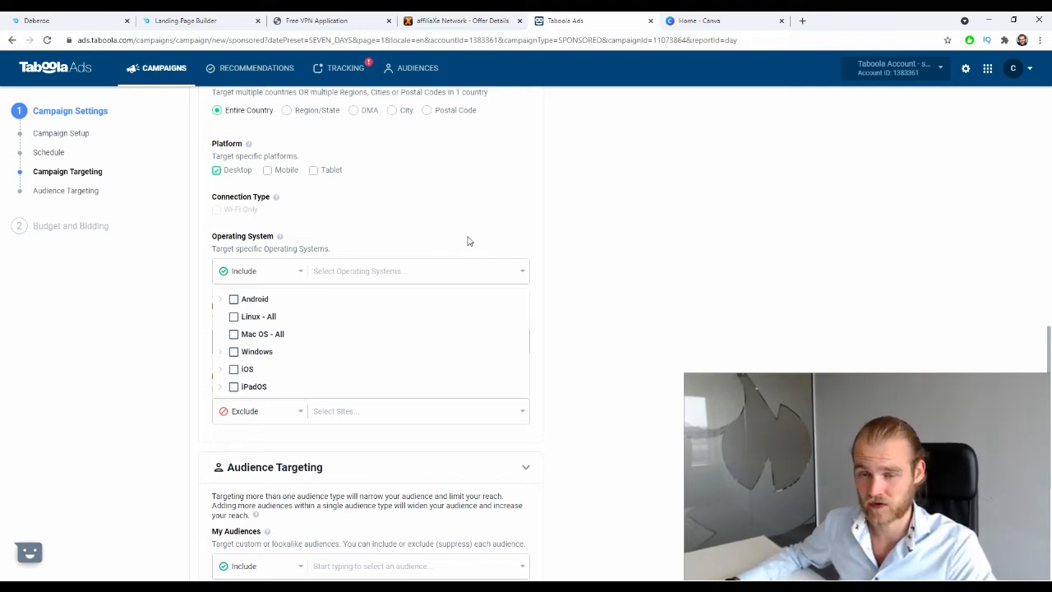
{"action": "left_click", "coordinate": [296, 275]}
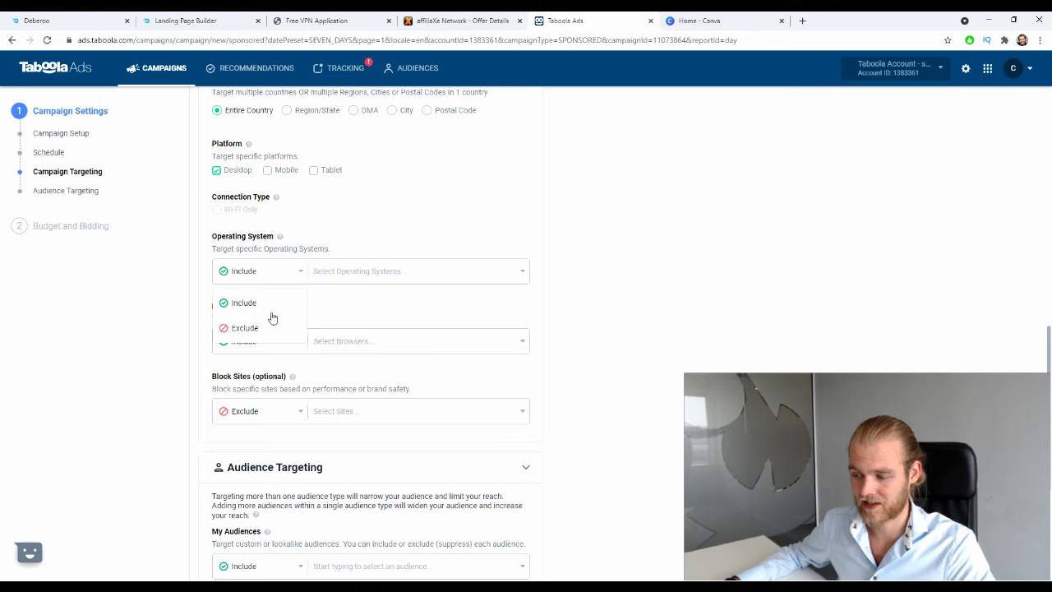
{"action": "left_click", "coordinate": [266, 326]}
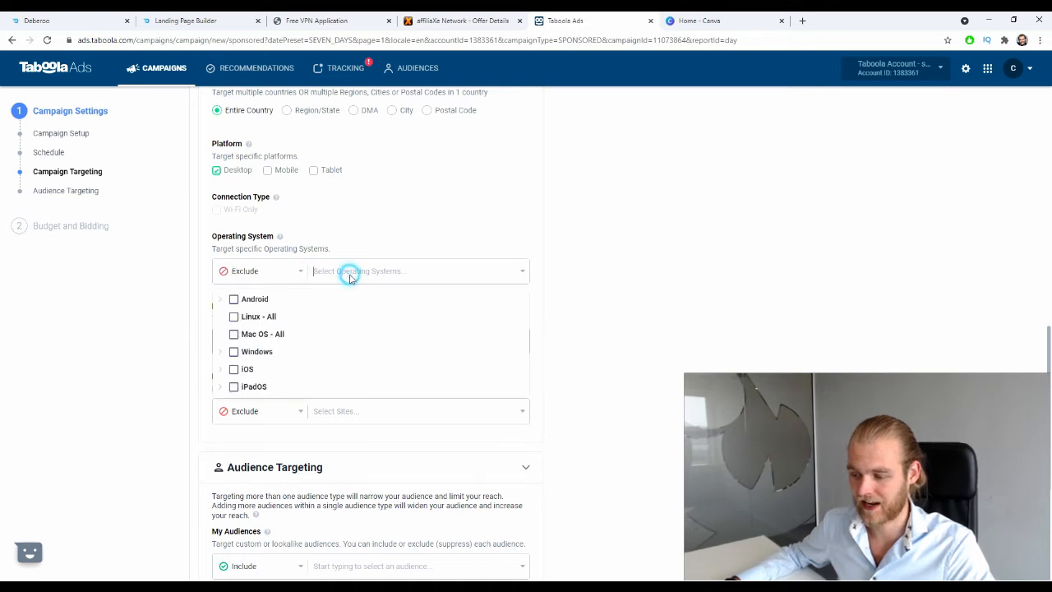
{"action": "left_click", "coordinate": [269, 337]}
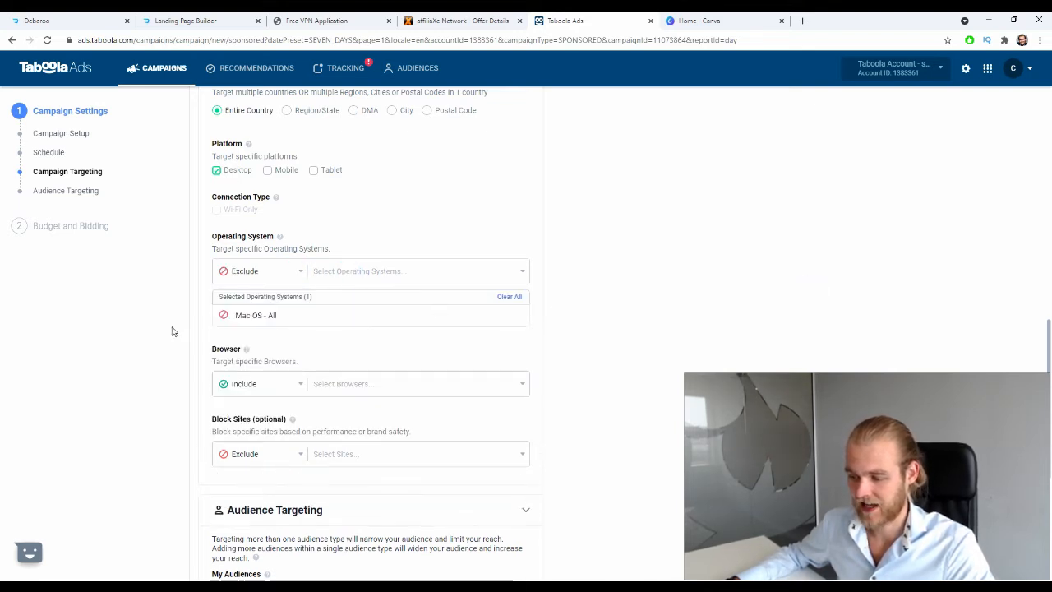
{"action": "left_click", "coordinate": [510, 298]}
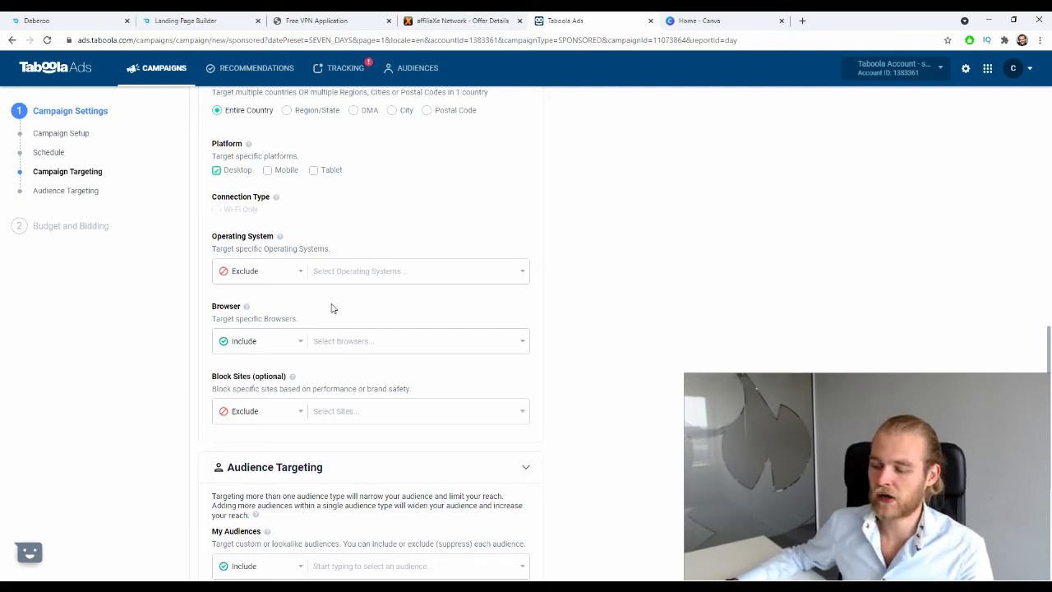
Review the browsers available for the campaign's browser targeting without selecting any
{"action": "scroll", "coordinate": [332, 310], "scroll_direction": "down", "scroll_amount": 1}
{"action": "left_click", "coordinate": [301, 236]}
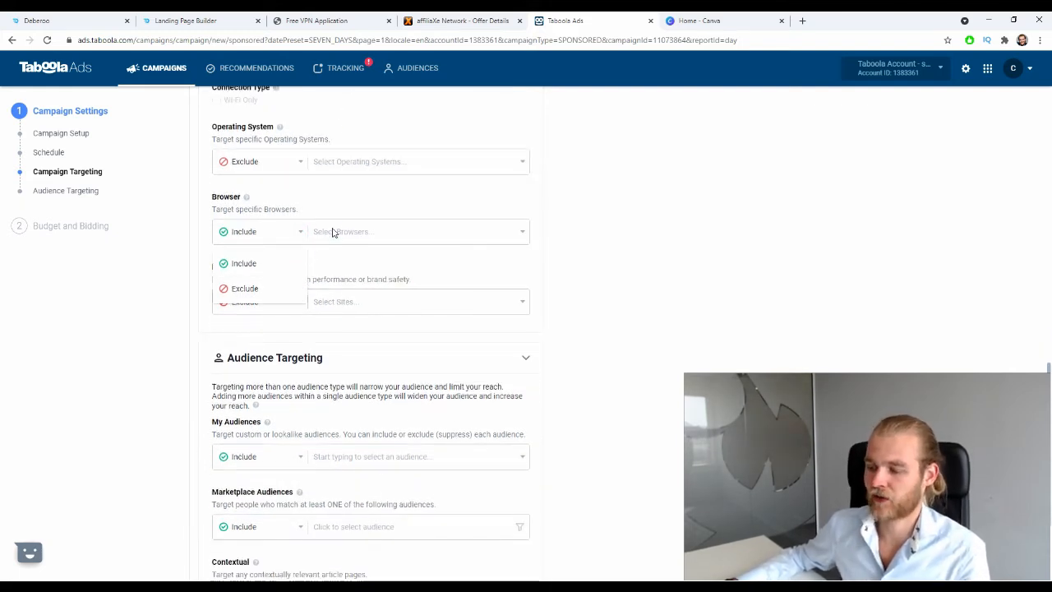
{"action": "left_click", "coordinate": [333, 233]}
{"action": "scroll", "coordinate": [289, 279], "scroll_direction": "down", "scroll_amount": 5}
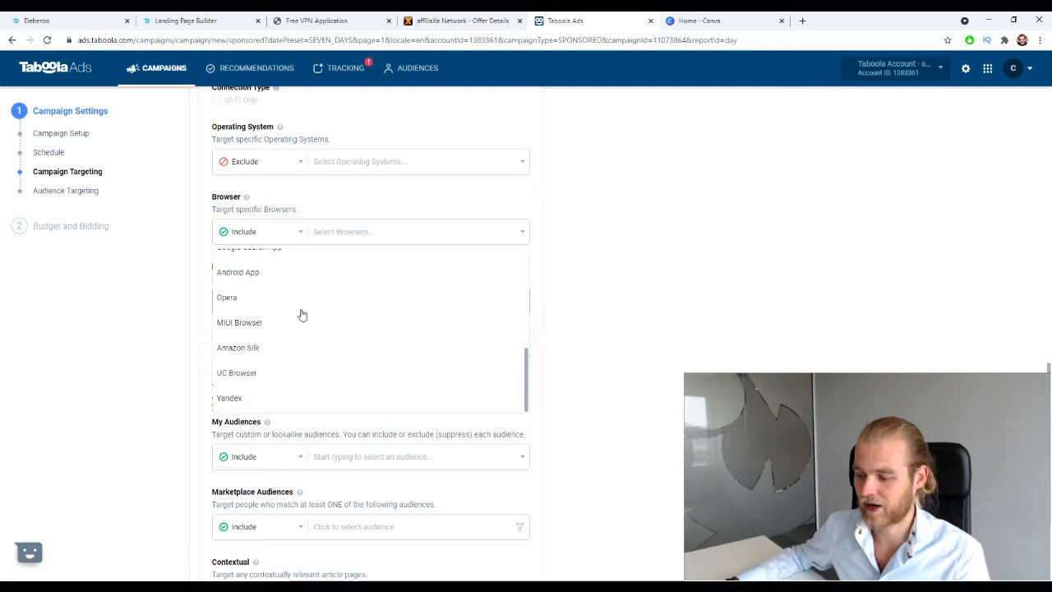
{"action": "left_click", "coordinate": [744, 320]}
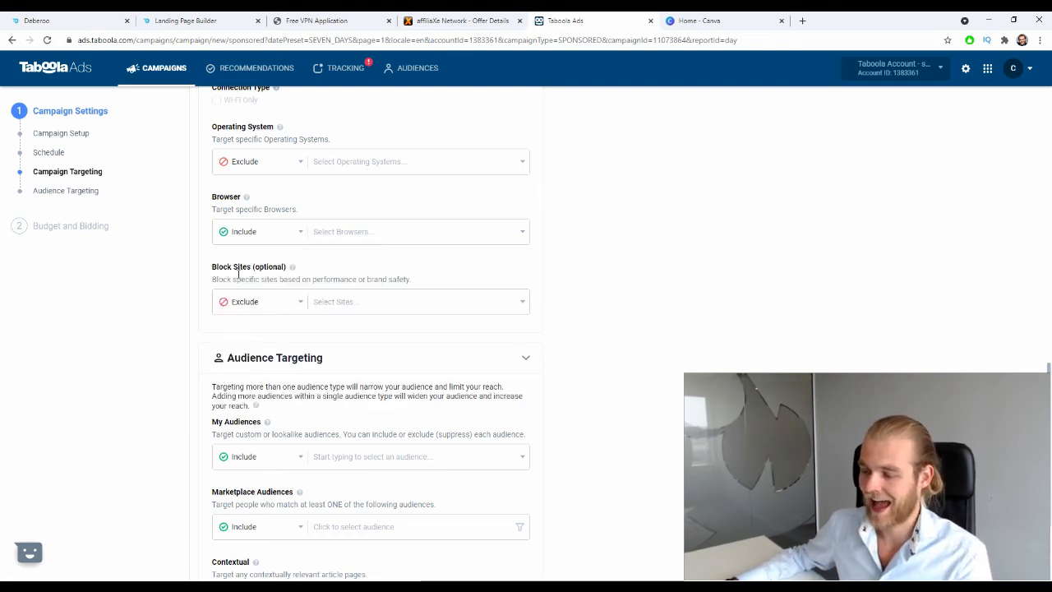
Look through the sites that can be excluded under Block Sites without selecting any
{"action": "left_click_drag", "start_coordinate": [218, 266], "coordinate": [268, 272]}
{"action": "left_click", "coordinate": [270, 274]}
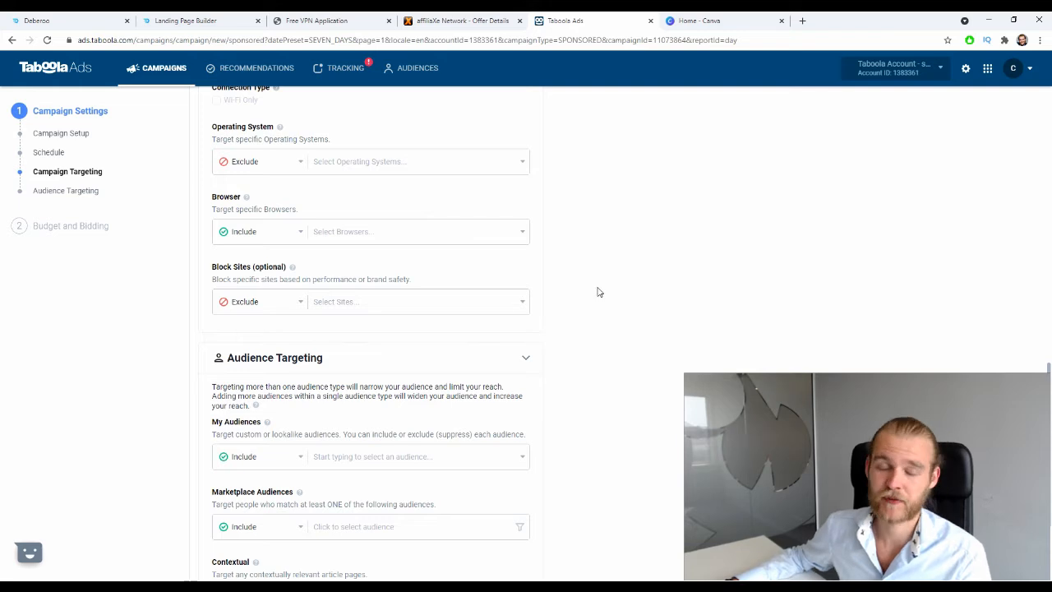
{"action": "left_click", "coordinate": [402, 302]}
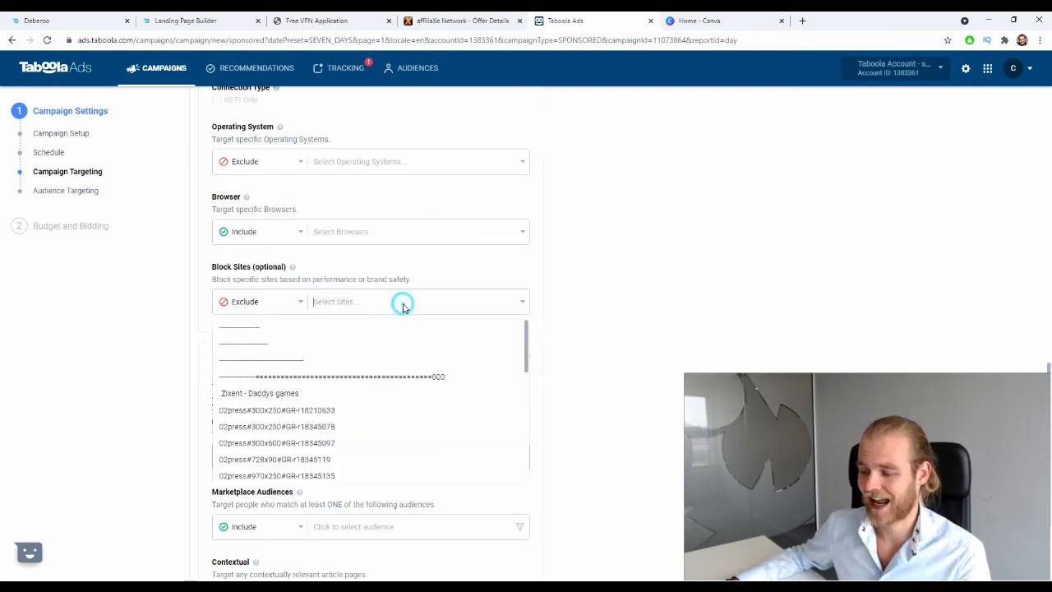
{"action": "scroll", "coordinate": [399, 368], "scroll_direction": "down", "scroll_amount": 10}
{"action": "scroll", "coordinate": [414, 362], "scroll_direction": "down", "scroll_amount": 18}
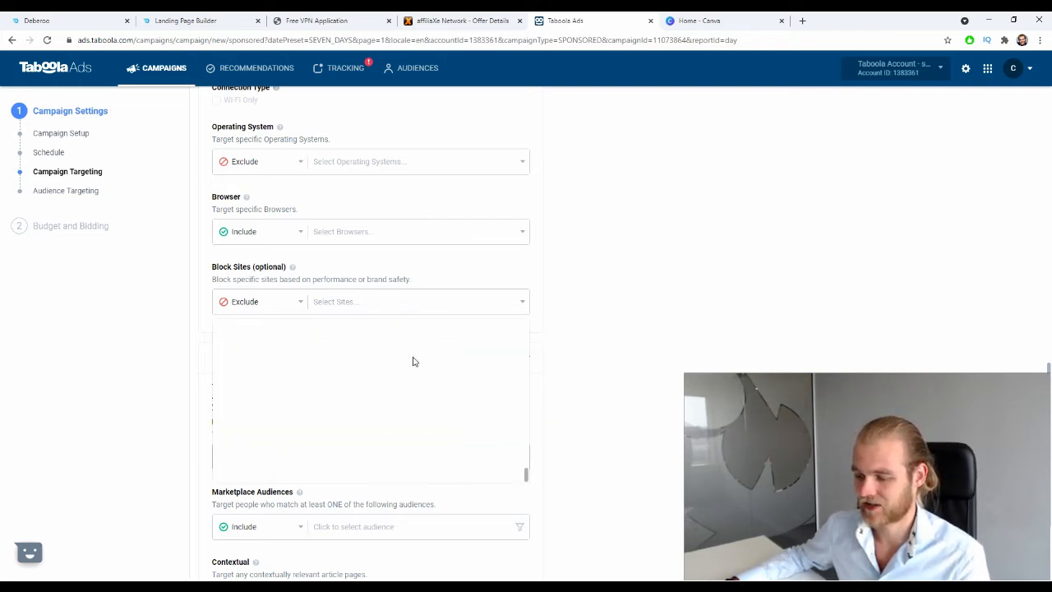
{"action": "scroll", "coordinate": [416, 365], "scroll_direction": "down", "scroll_amount": 5}
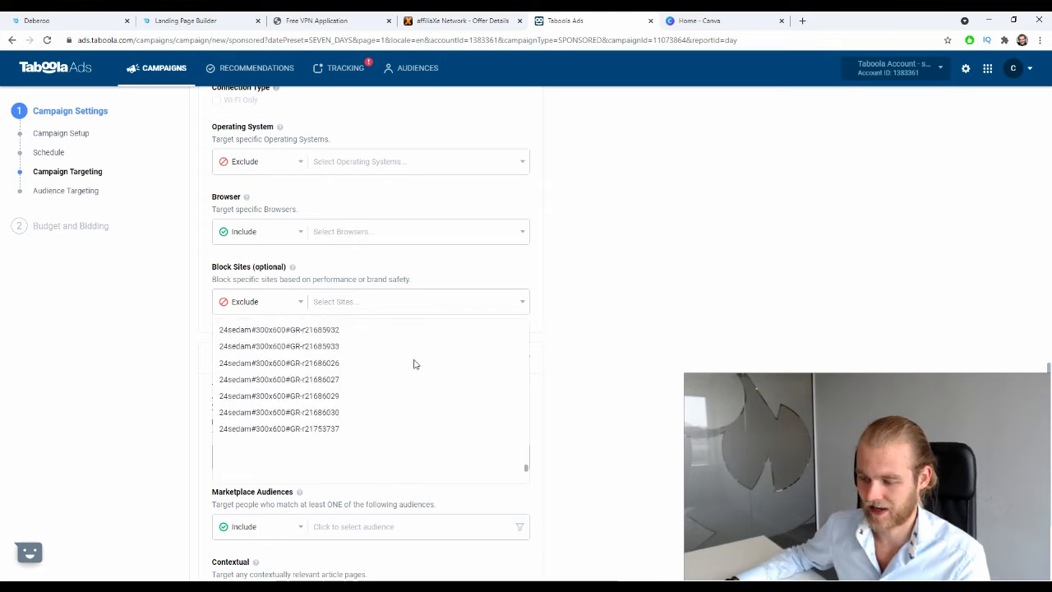
{"action": "left_click", "coordinate": [761, 363]}
Examine the choices offered for My Audiences and Marketplace Audiences in the audience targeting without selecting any
{"action": "scroll", "coordinate": [663, 199], "scroll_direction": "down", "scroll_amount": 1}
{"action": "scroll", "coordinate": [664, 198], "scroll_direction": "down", "scroll_amount": 2}
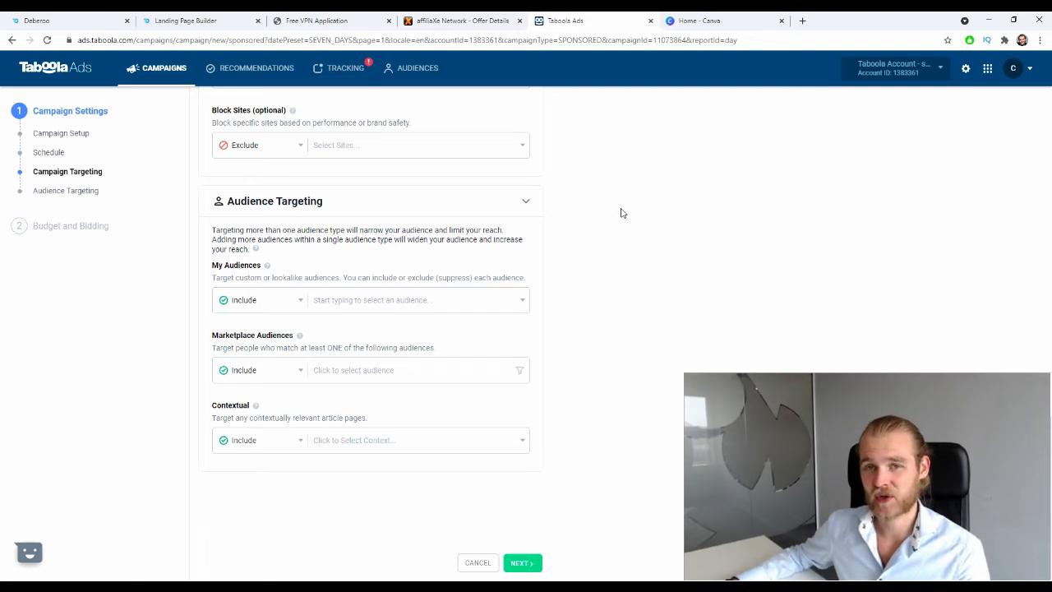
{"action": "left_click", "coordinate": [325, 301]}
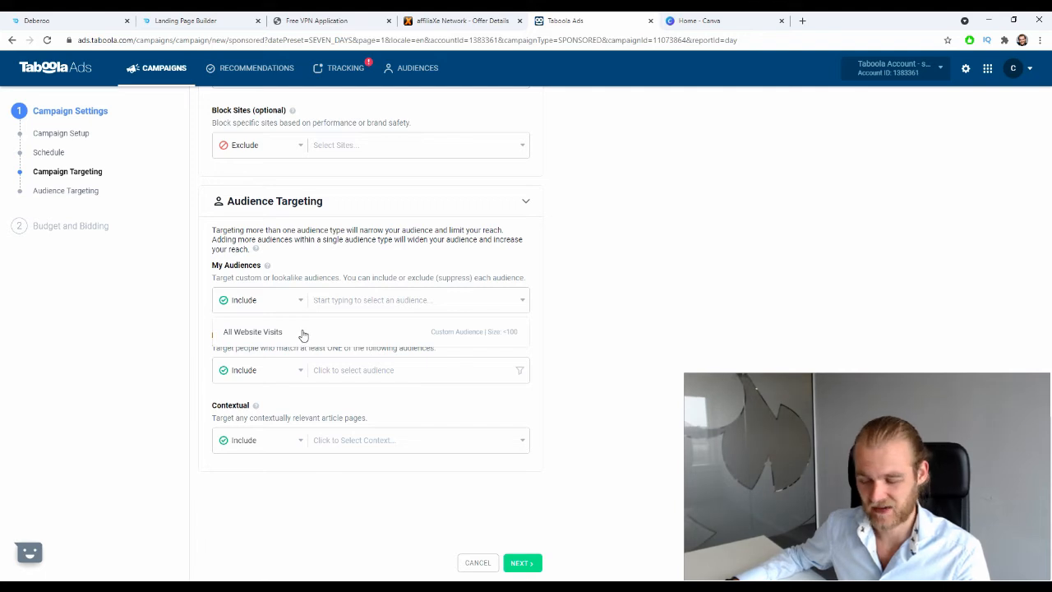
{"action": "left_click", "coordinate": [604, 295]}
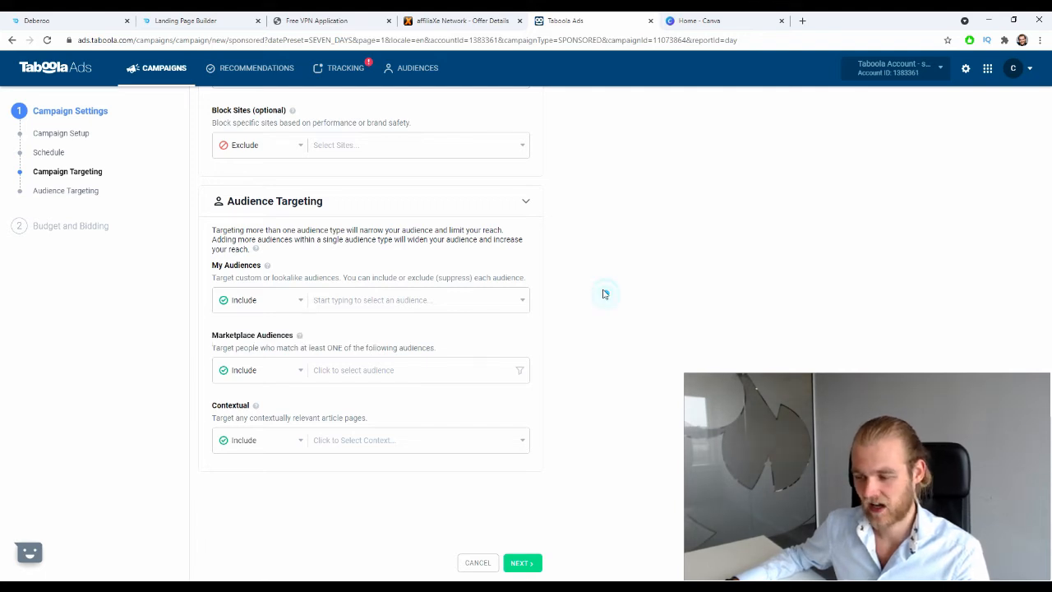
{"action": "left_click", "coordinate": [403, 371]}
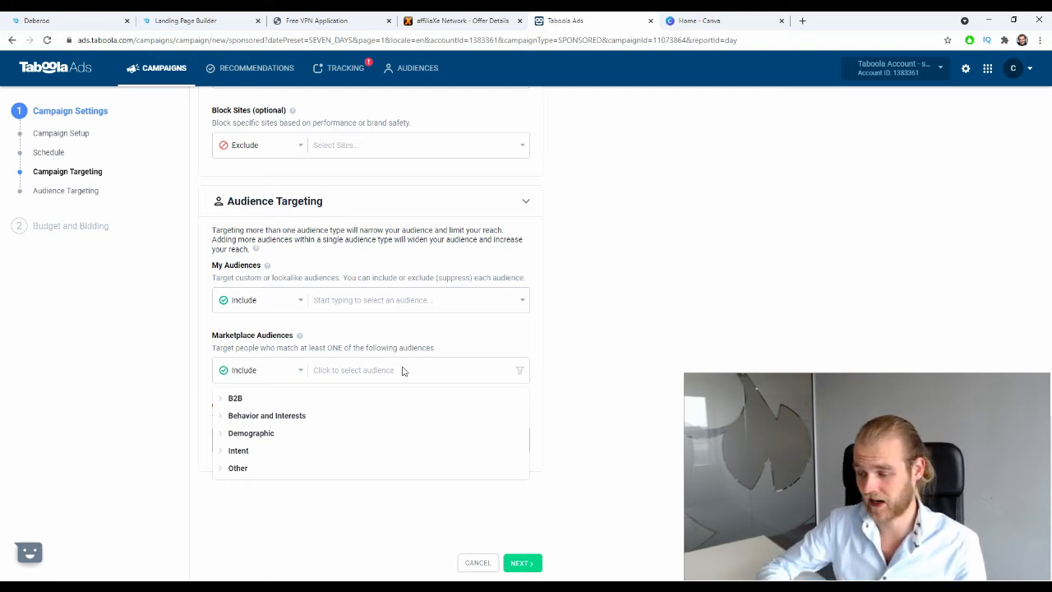
{"action": "left_click", "coordinate": [586, 383]}
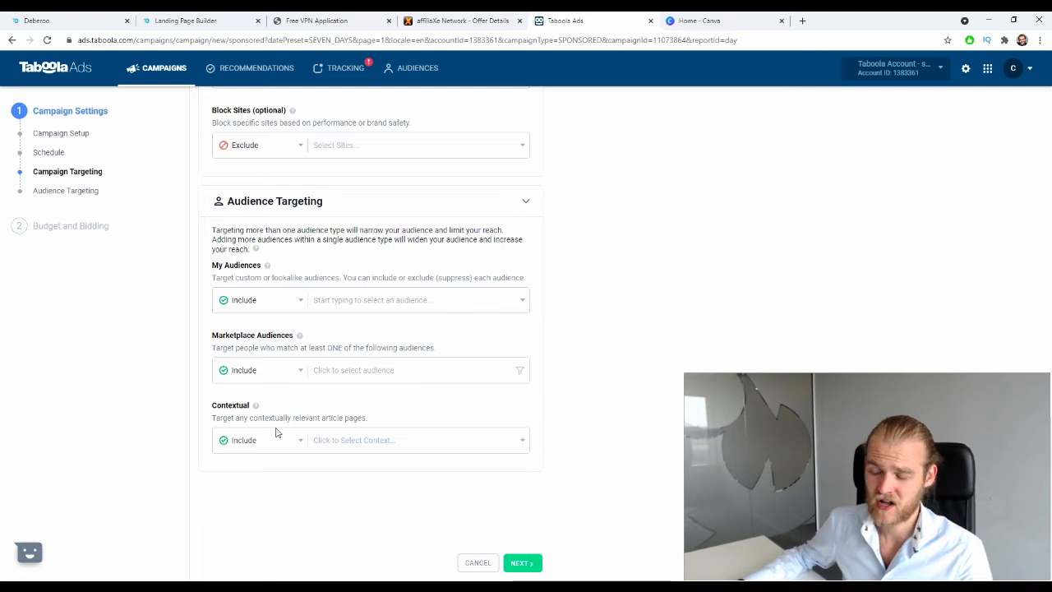
Try including Automotive and Vehicles > Cars in the contextual targeting, and clear that selection
{"action": "left_click", "coordinate": [392, 441]}
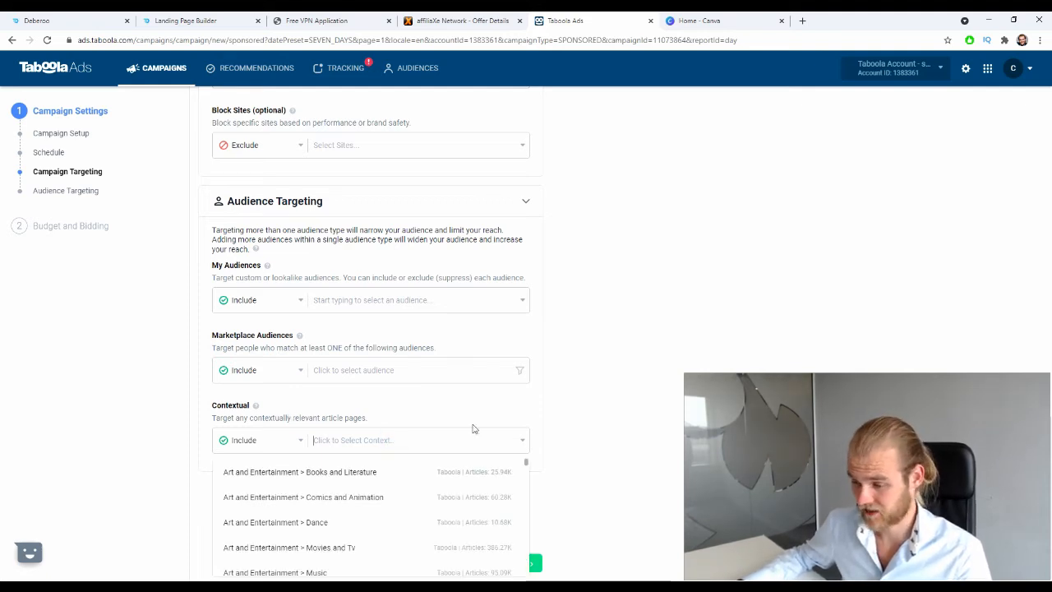
{"action": "scroll", "coordinate": [306, 468], "scroll_direction": "down", "scroll_amount": 3}
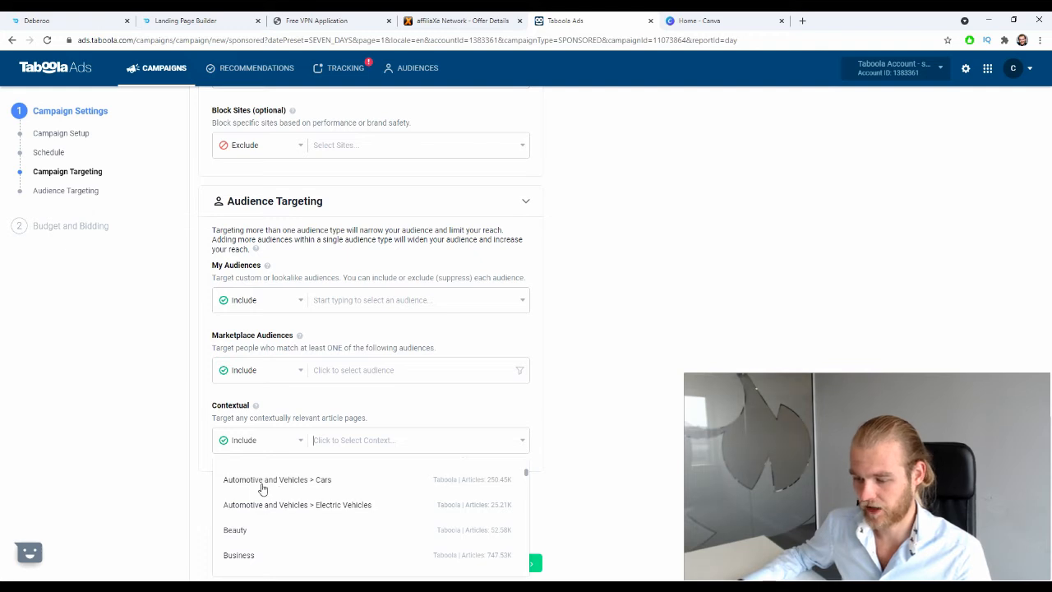
{"action": "left_click", "coordinate": [351, 488]}
{"action": "left_click", "coordinate": [371, 446]}
{"action": "scroll", "coordinate": [343, 515], "scroll_direction": "down", "scroll_amount": 3}
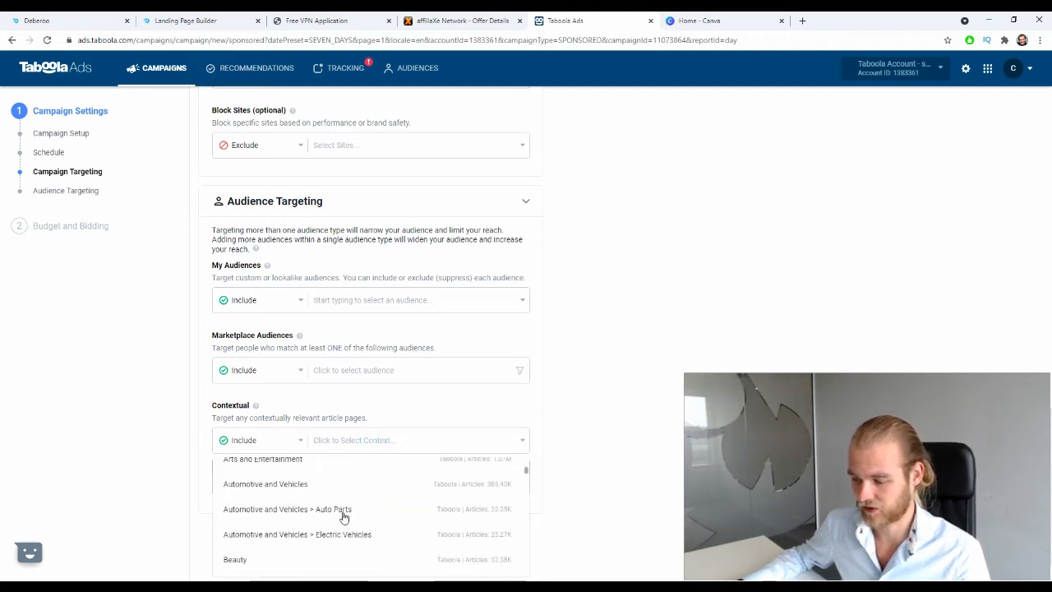
{"action": "scroll", "coordinate": [345, 517], "scroll_direction": "up", "scroll_amount": 3}
{"action": "left_click", "coordinate": [456, 405]}
{"action": "scroll", "coordinate": [457, 366], "scroll_direction": "down", "scroll_amount": 2}
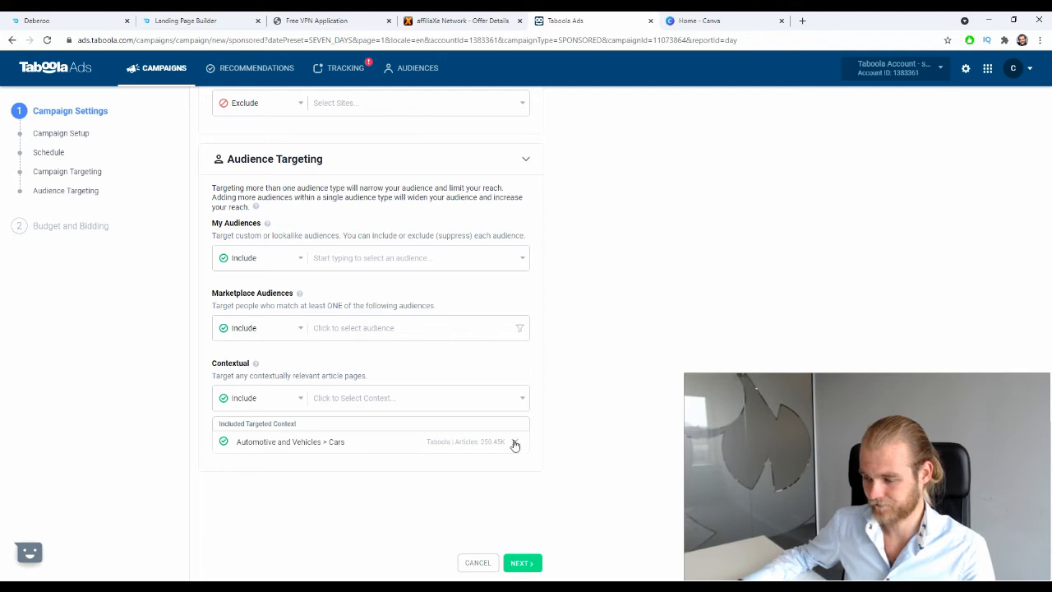
{"action": "left_click", "coordinate": [515, 444]}
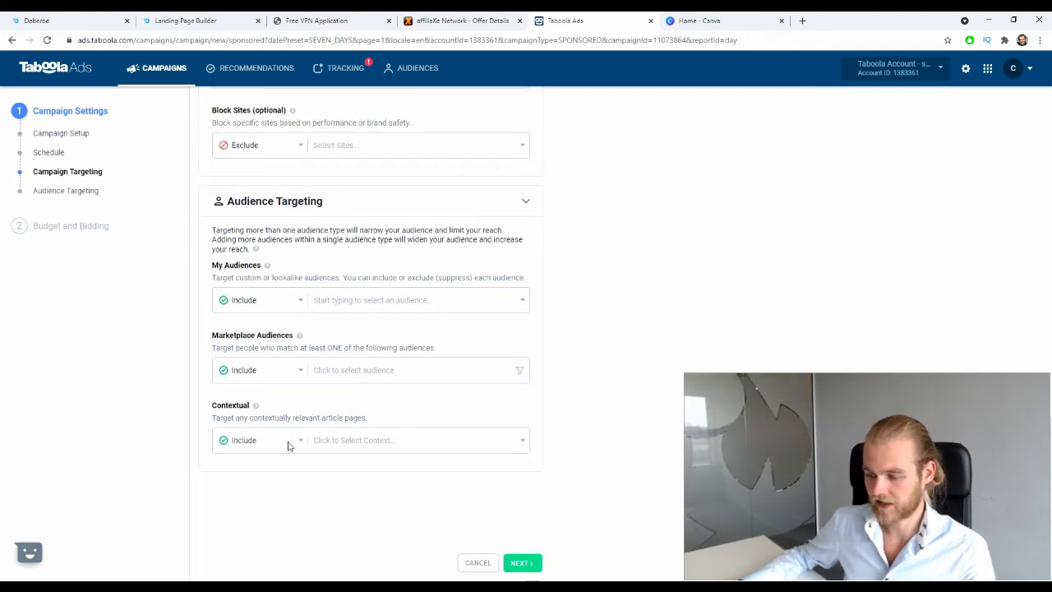
Continue to the campaign's budget and bidding settings and set the daily budget to 250 EUR
{"action": "left_click", "coordinate": [536, 562]}
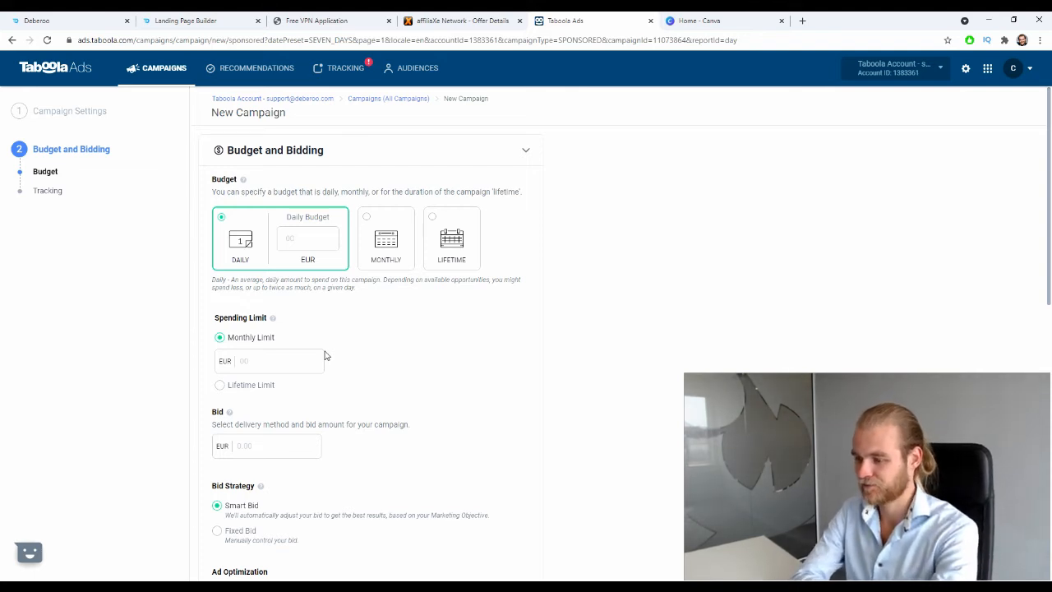
{"action": "left_click", "coordinate": [321, 234]}
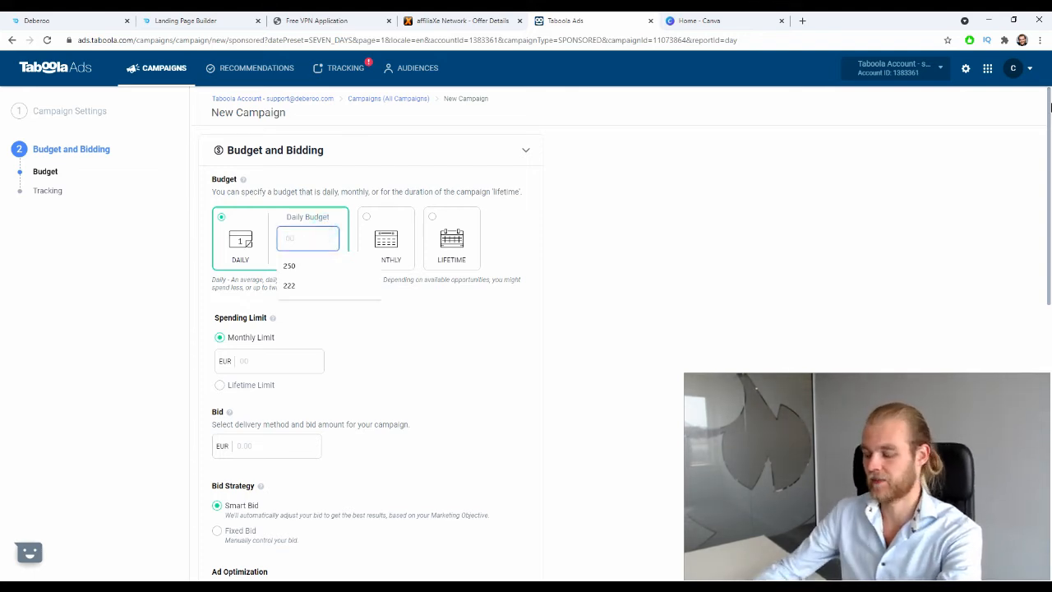
{"action": "type", "text": "250"}
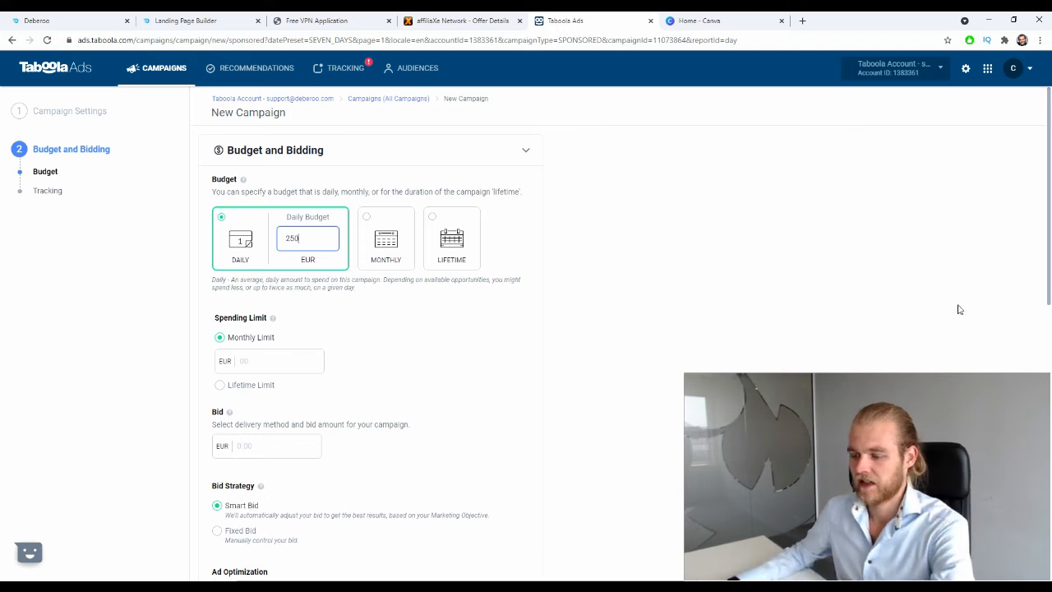
{"action": "left_click", "coordinate": [958, 309]}
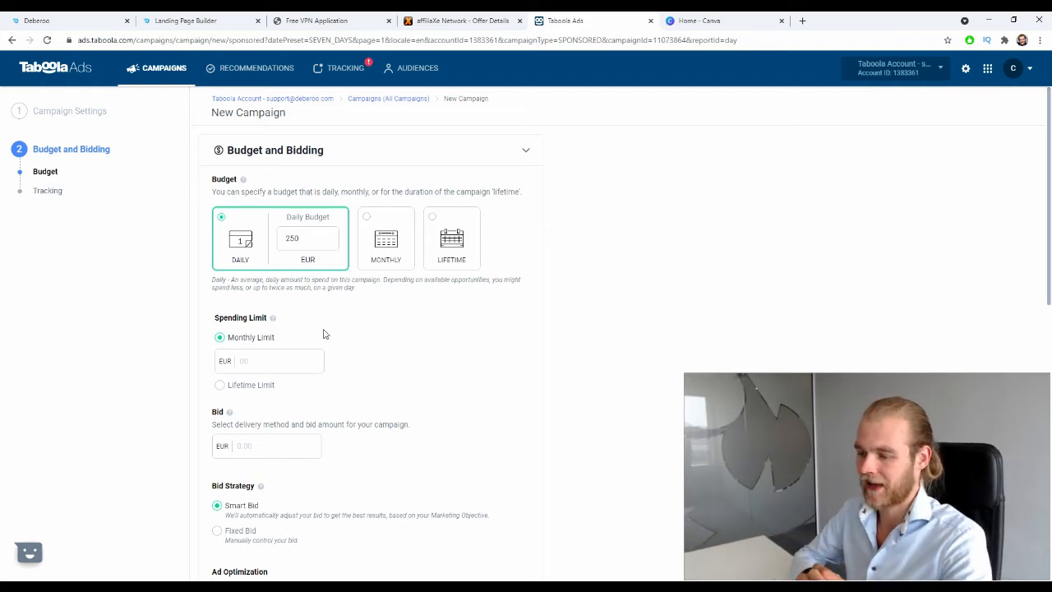
Compare the monthly and lifetime budget types, and switch back to the daily budget
{"action": "left_click", "coordinate": [380, 226]}
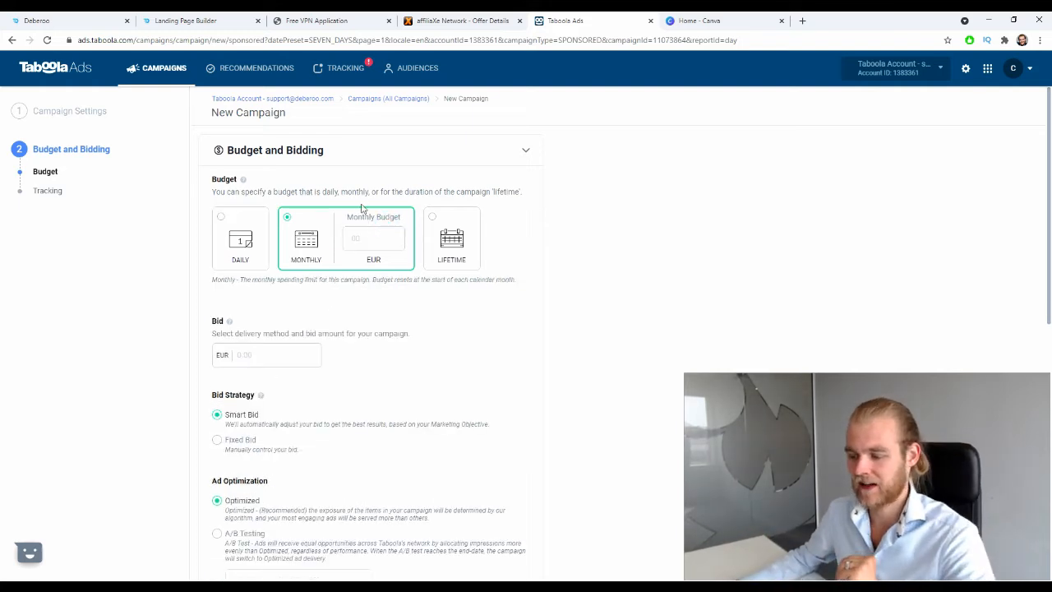
{"action": "left_click", "coordinate": [467, 229]}
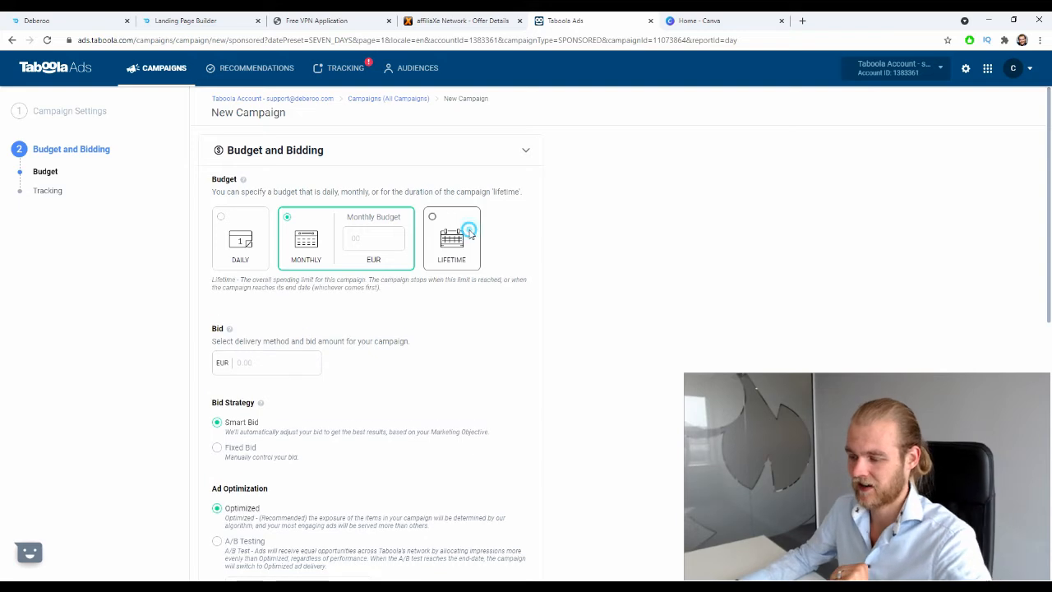
{"action": "left_click", "coordinate": [241, 239]}
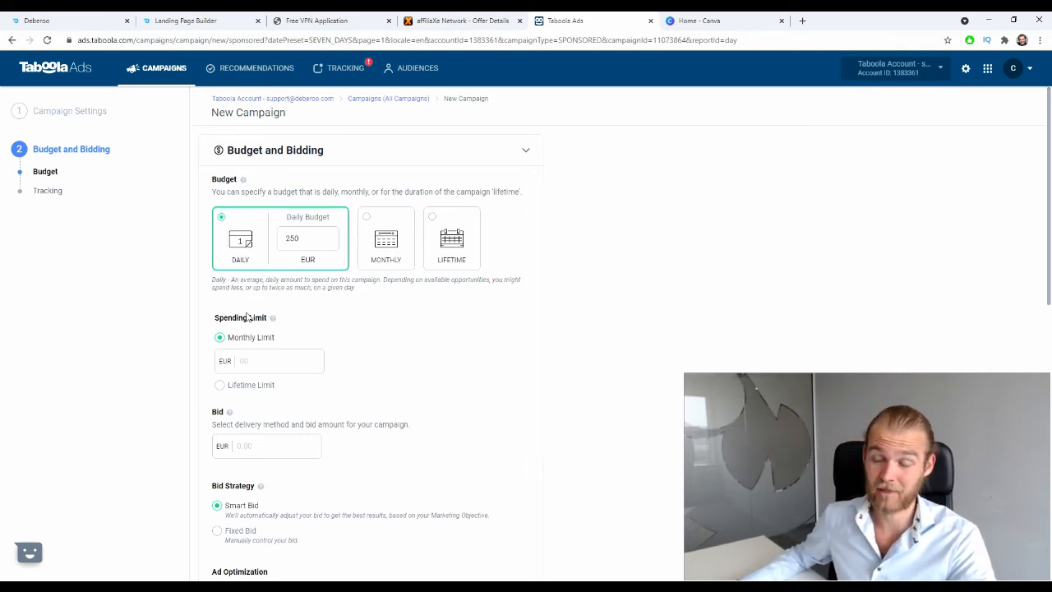
Change the campaign's spending limit to a lifetime limit of 5000 EUR
{"action": "left_click", "coordinate": [224, 385]}
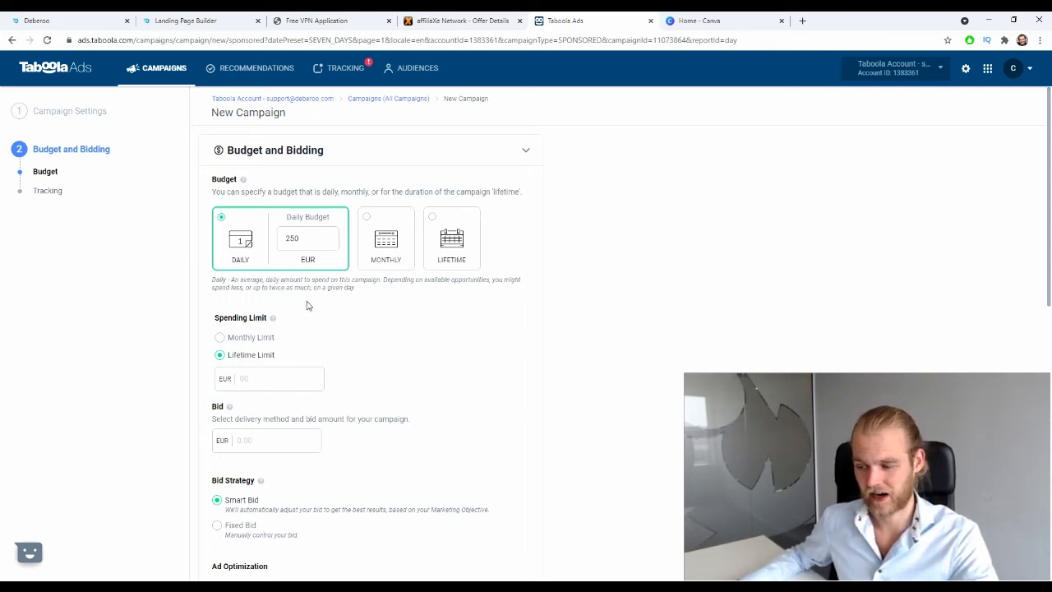
{"action": "left_click", "coordinate": [298, 379]}
{"action": "type", "text": "500"}
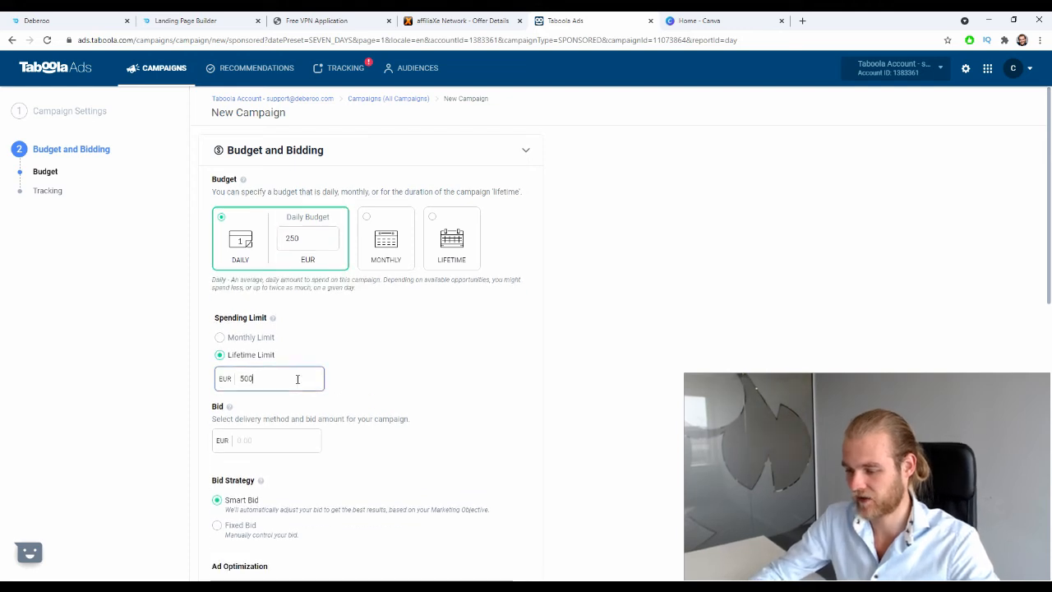
{"action": "type", "text": "0"}
{"action": "scroll", "coordinate": [296, 353], "scroll_direction": "down", "scroll_amount": 2}
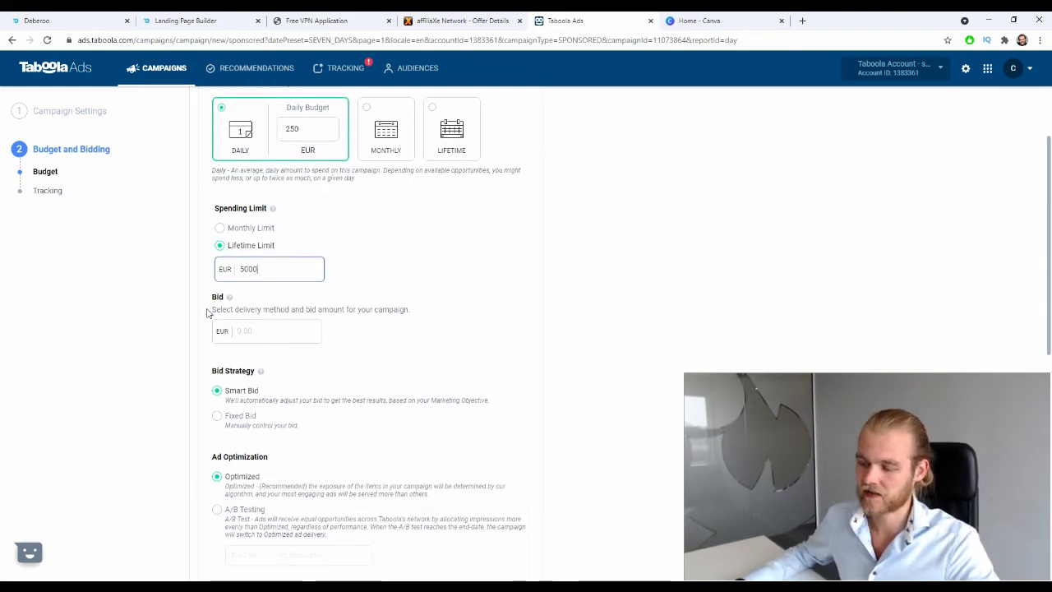
Set the campaign's bid to 0.25 EUR and choose the Fixed Bid strategy
{"action": "left_click", "coordinate": [238, 331]}
{"action": "scroll", "coordinate": [709, 370], "scroll_direction": "down", "scroll_amount": 1}
{"action": "scroll", "coordinate": [709, 368], "scroll_direction": "down", "scroll_amount": 1}
{"action": "left_click", "coordinate": [708, 366]}
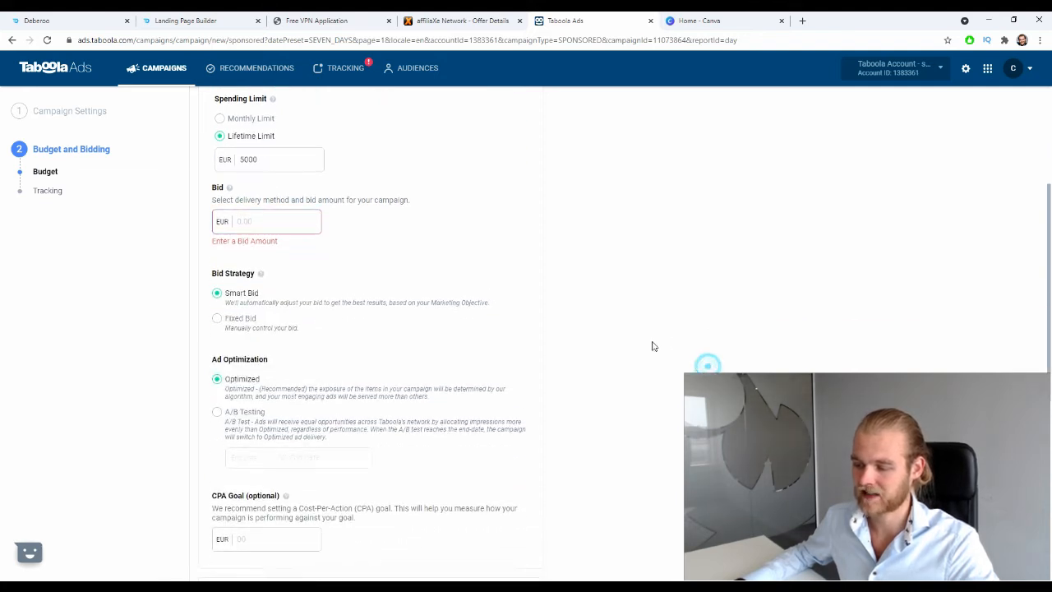
{"action": "left_click", "coordinate": [310, 219]}
{"action": "type", "text": "0.25"}
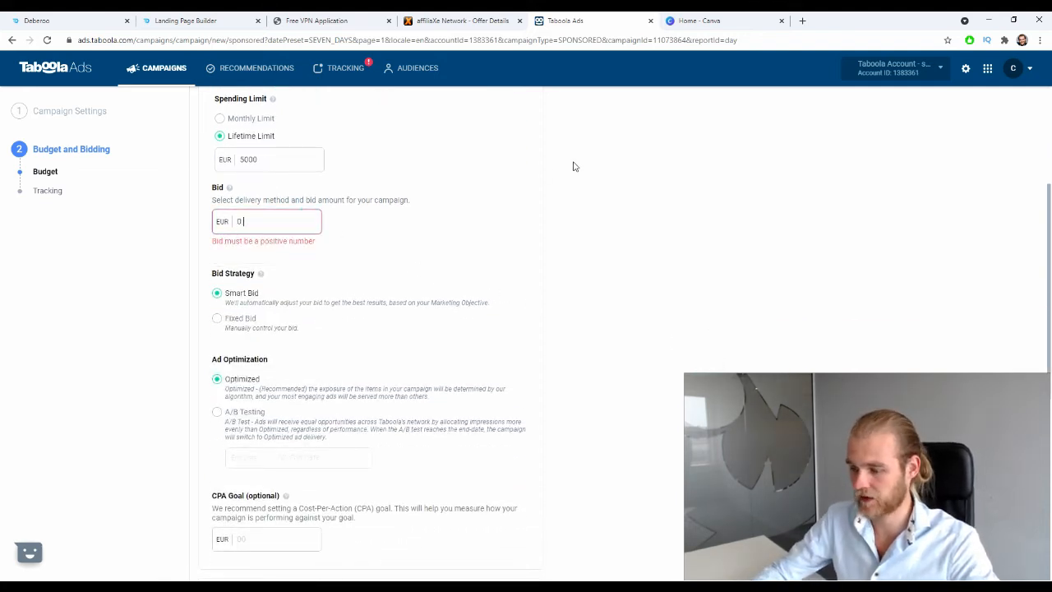
{"action": "left_click", "coordinate": [684, 370]}
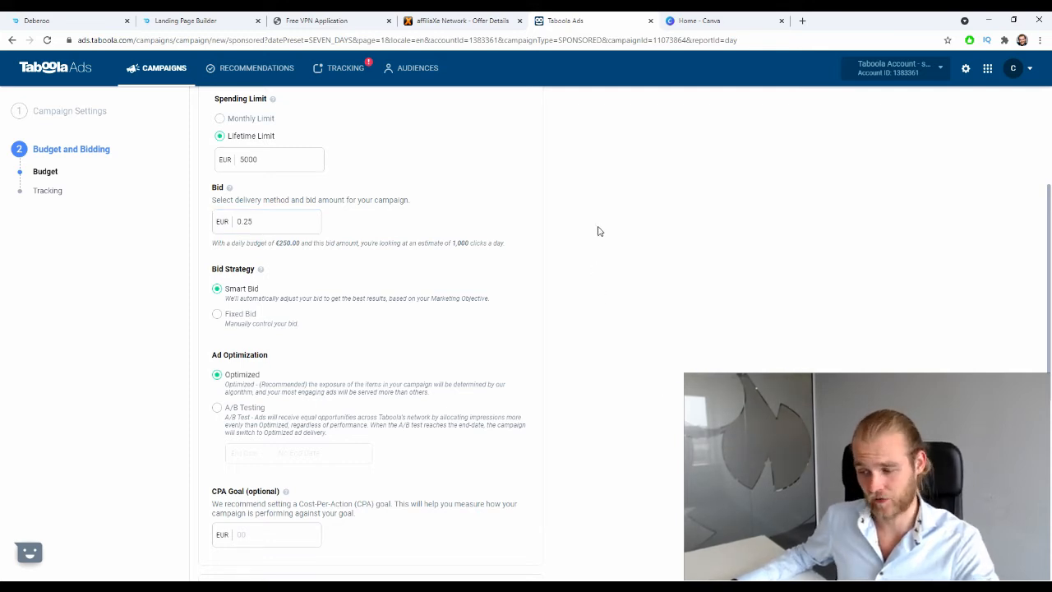
{"action": "scroll", "coordinate": [324, 301], "scroll_direction": "down", "scroll_amount": 1}
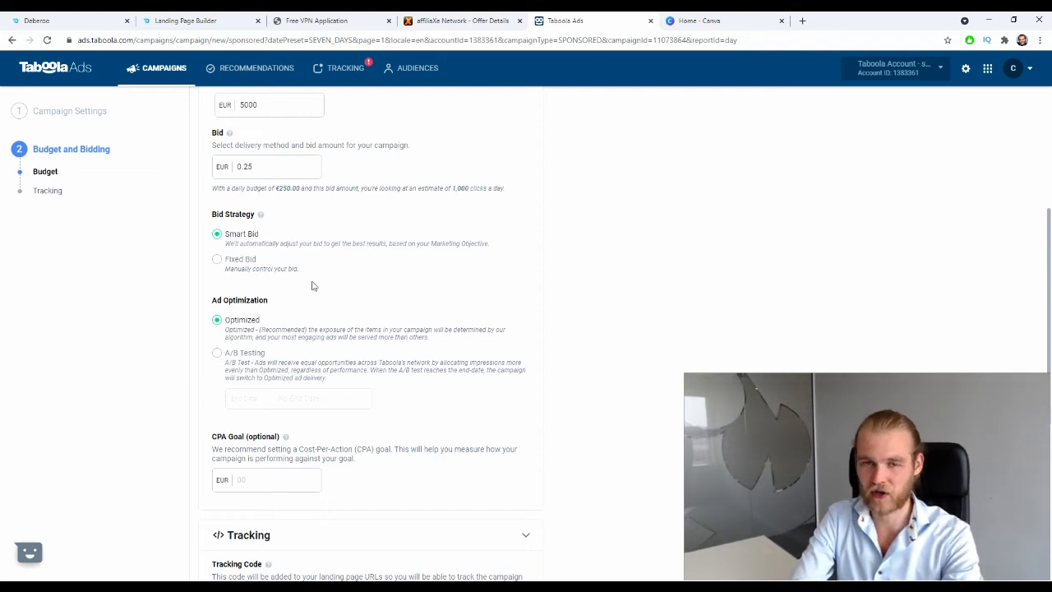
{"action": "left_click", "coordinate": [271, 272]}
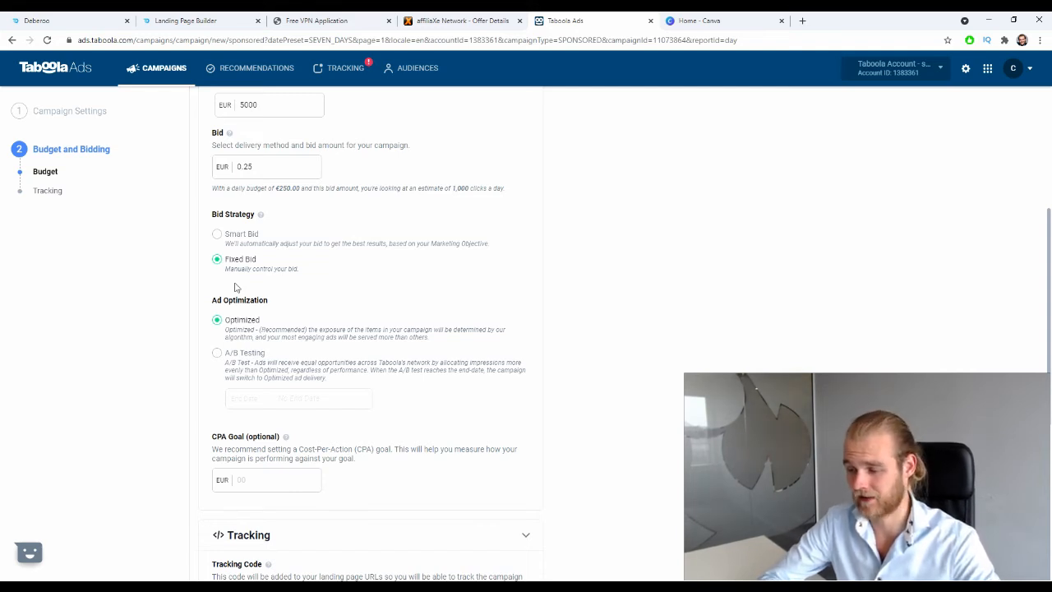
Set the ad optimization to A/B Testing with 02 July 2021 as the end date
{"action": "scroll", "coordinate": [217, 298], "scroll_direction": "down", "scroll_amount": 1}
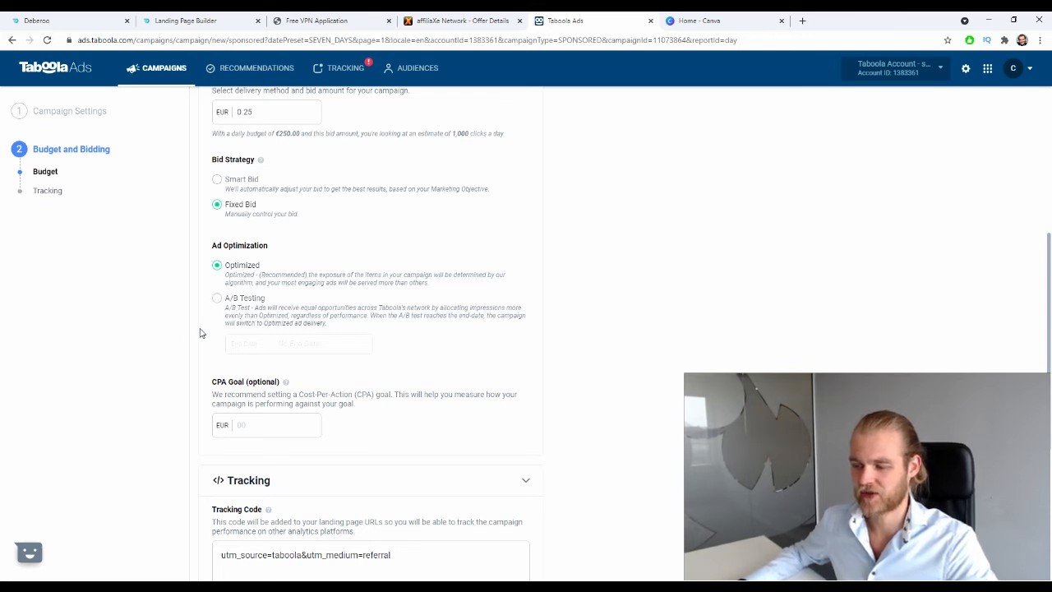
{"action": "left_click", "coordinate": [216, 264]}
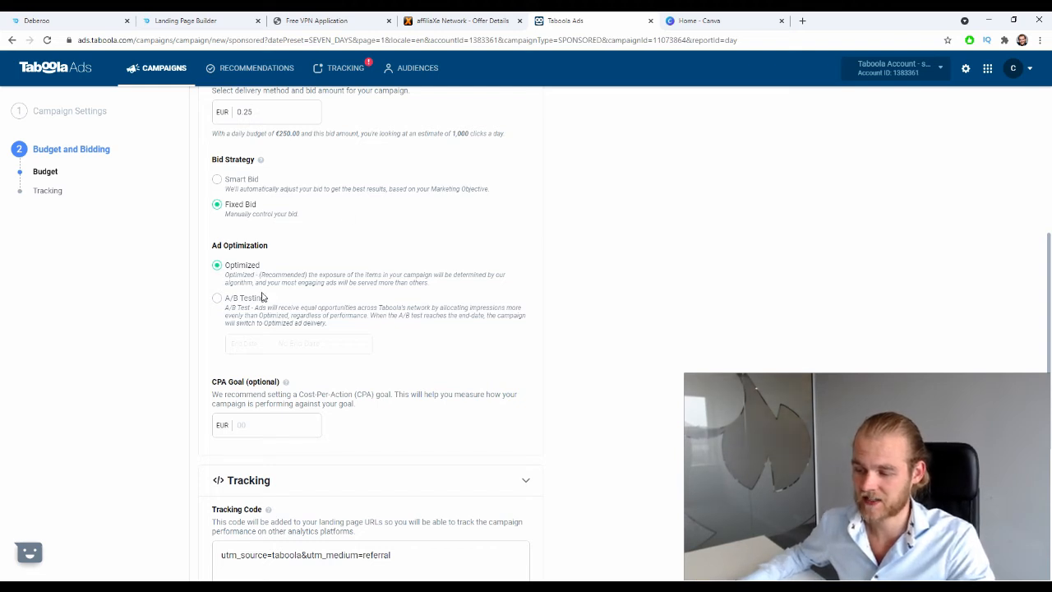
{"action": "left_click", "coordinate": [218, 300]}
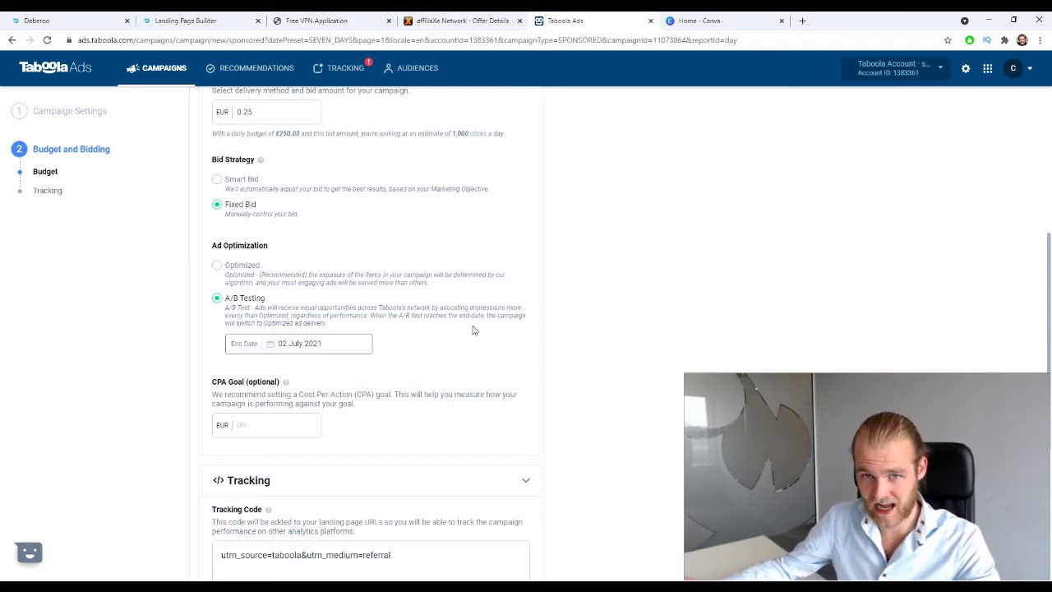
{"action": "left_click", "coordinate": [331, 343]}
{"action": "left_click", "coordinate": [371, 378]}
{"action": "left_click", "coordinate": [265, 339]}
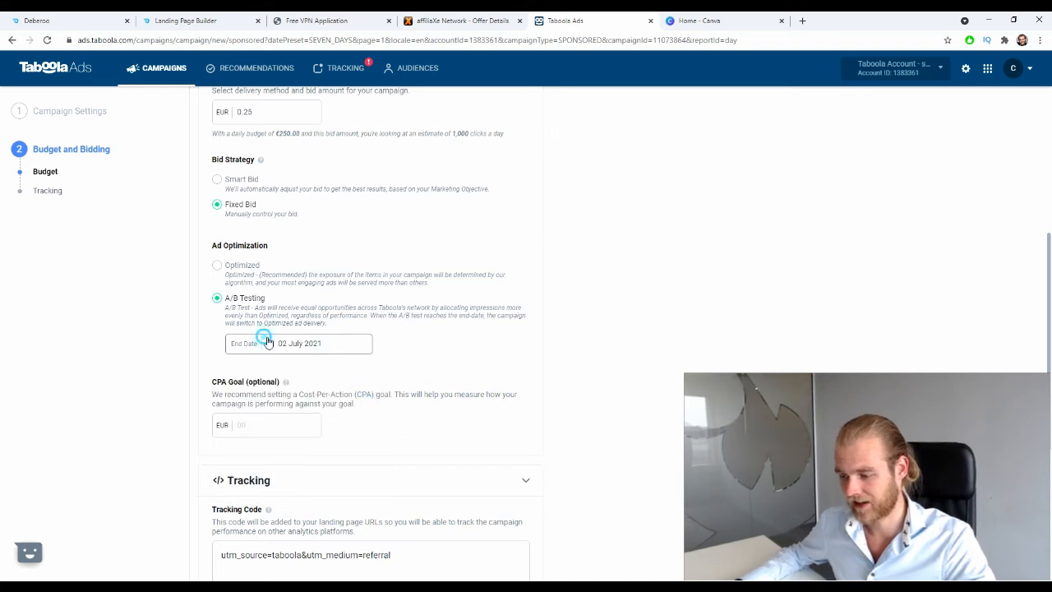
{"action": "left_click", "coordinate": [606, 322]}
Check the CPA goal, tracking and comments settings, leaving them as they are, and create the campaign to continue to adding ads
{"action": "scroll", "coordinate": [494, 304], "scroll_direction": "down", "scroll_amount": 2}
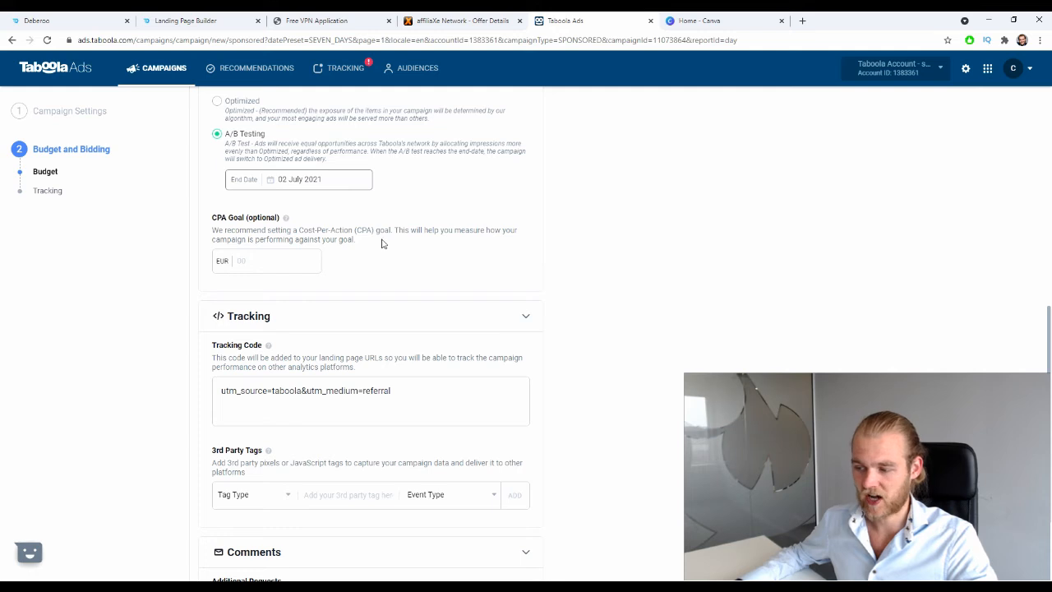
{"action": "scroll", "coordinate": [383, 243], "scroll_direction": "up", "scroll_amount": 1}
{"action": "scroll", "coordinate": [348, 312], "scroll_direction": "up", "scroll_amount": 1}
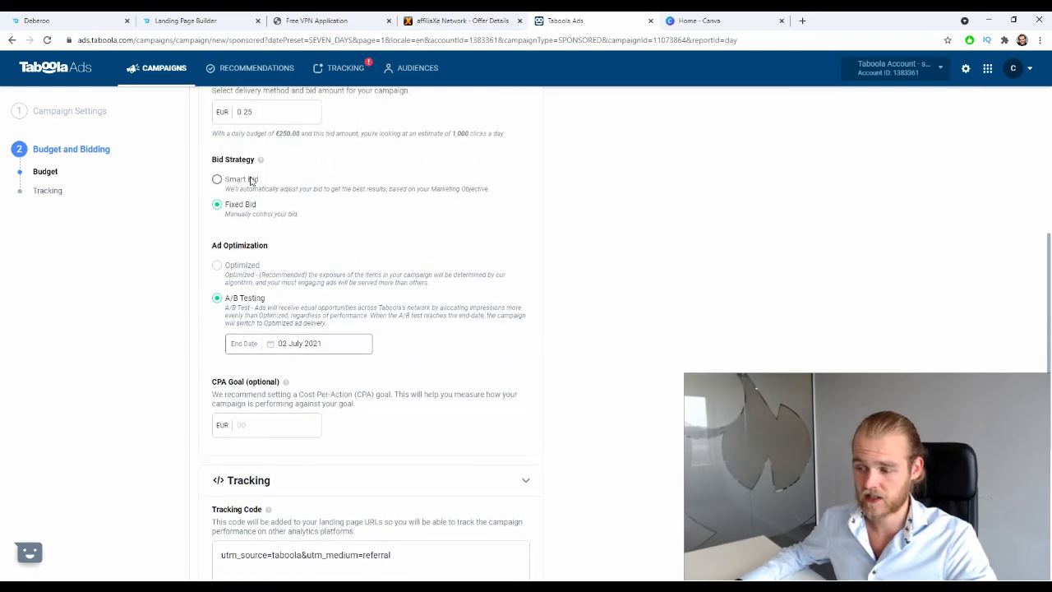
{"action": "scroll", "coordinate": [329, 370], "scroll_direction": "down", "scroll_amount": 1}
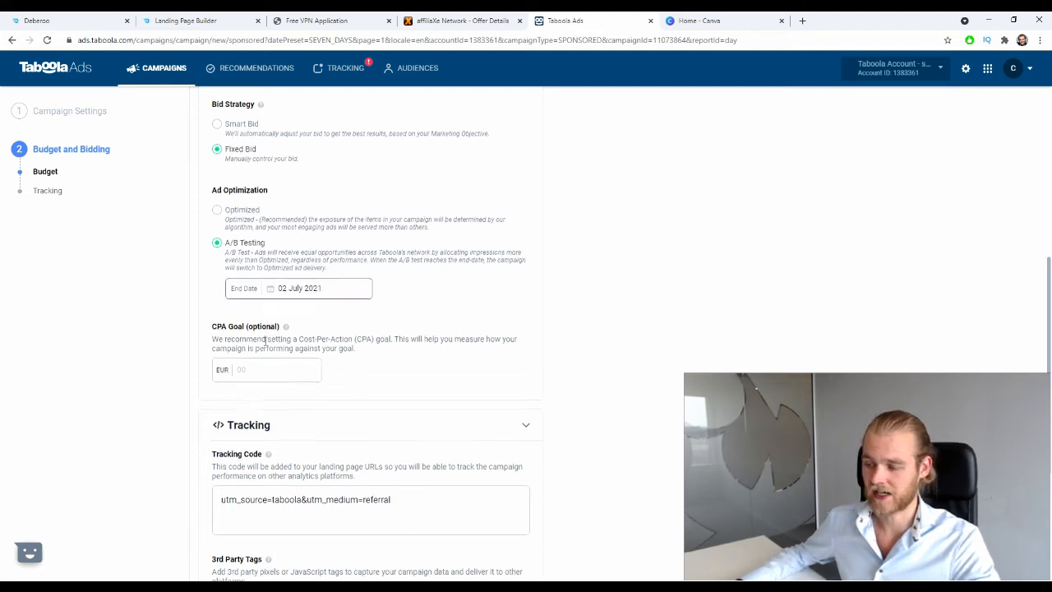
{"action": "scroll", "coordinate": [263, 340], "scroll_direction": "down", "scroll_amount": 3}
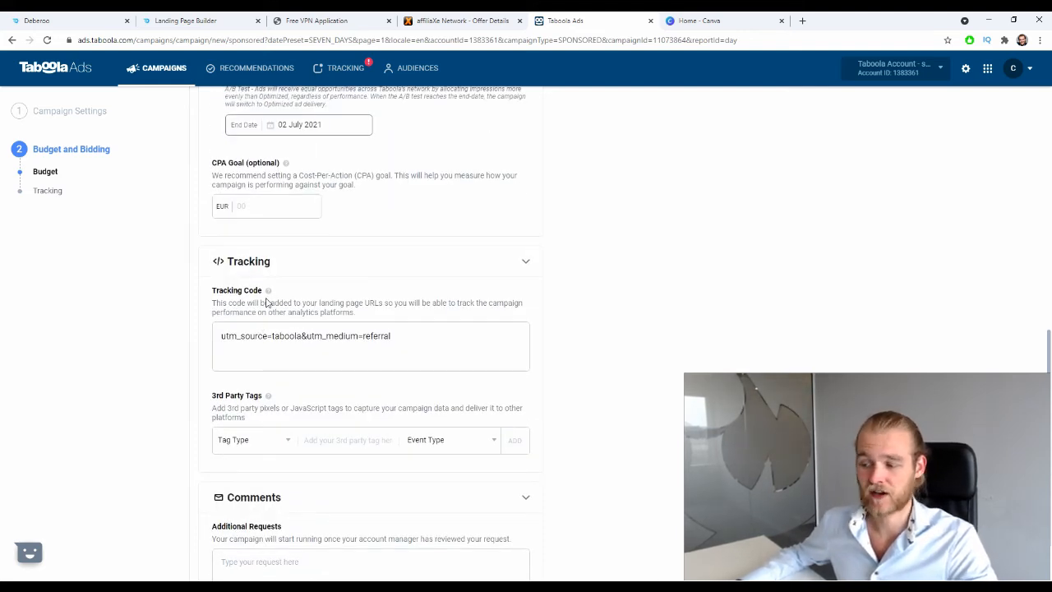
{"action": "scroll", "coordinate": [297, 347], "scroll_direction": "up", "scroll_amount": 2}
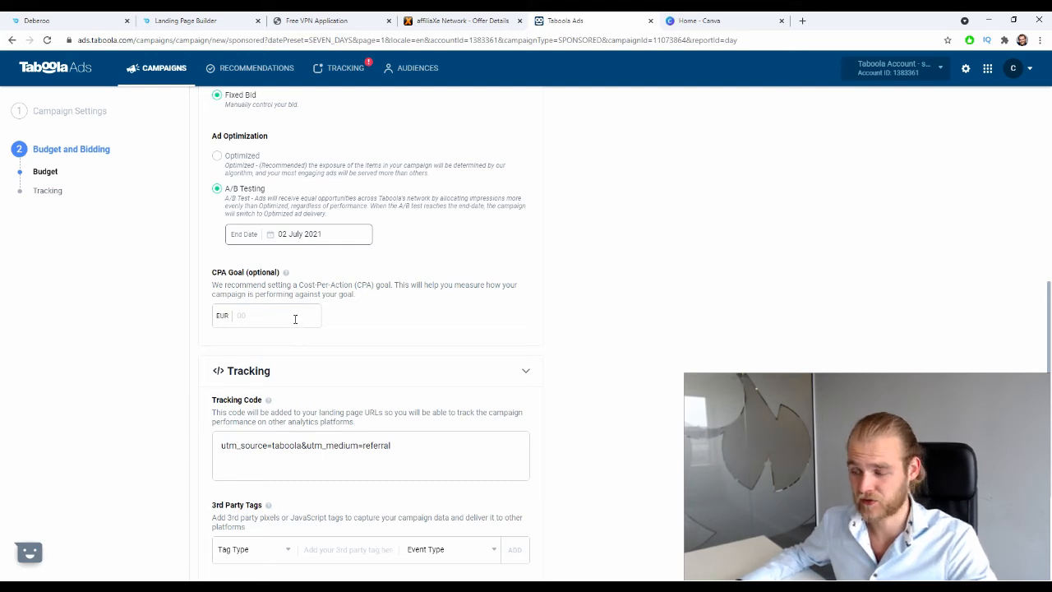
{"action": "scroll", "coordinate": [473, 300], "scroll_direction": "down", "scroll_amount": 1}
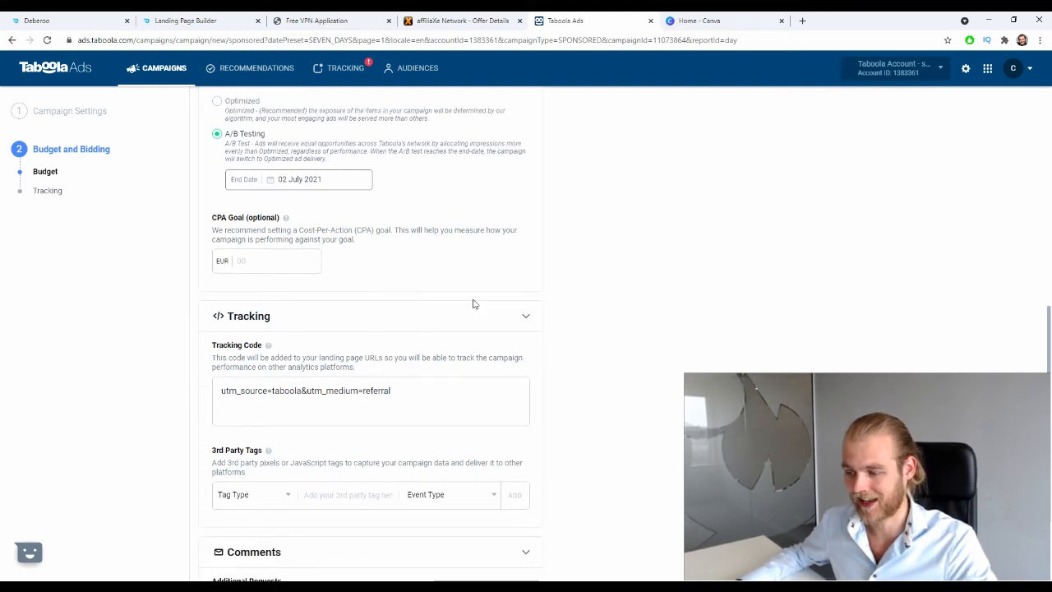
{"action": "scroll", "coordinate": [472, 304], "scroll_direction": "down", "scroll_amount": 2}
{"action": "scroll", "coordinate": [480, 305], "scroll_direction": "down", "scroll_amount": 1}
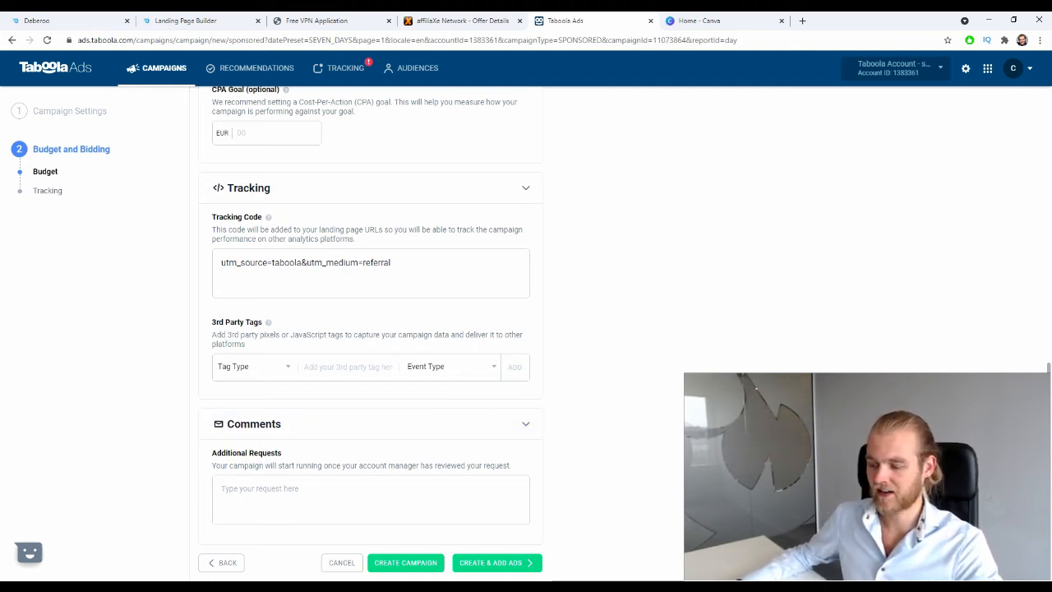
{"action": "left_click", "coordinate": [493, 567]}
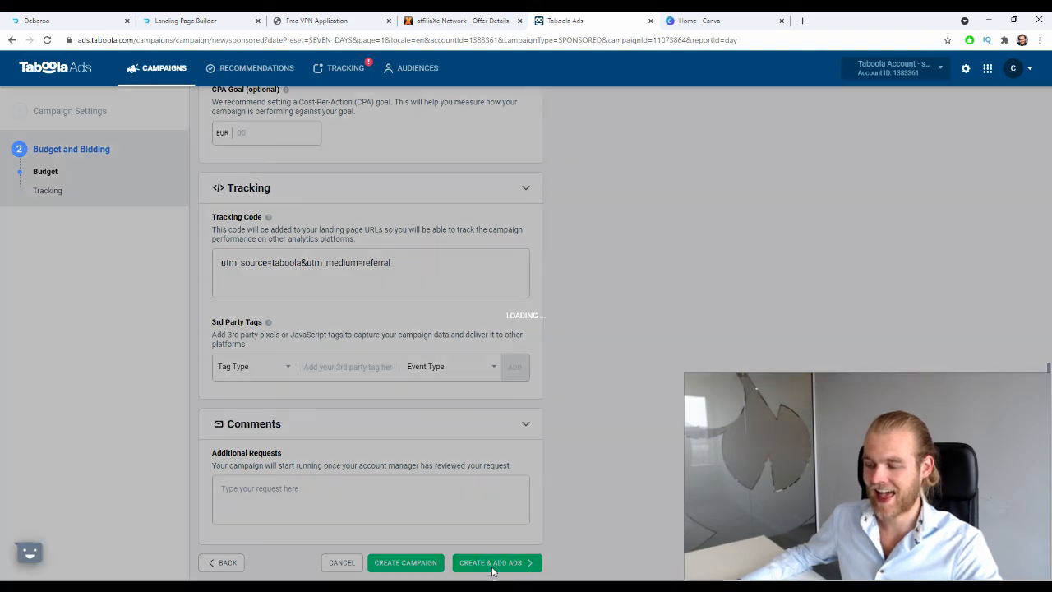
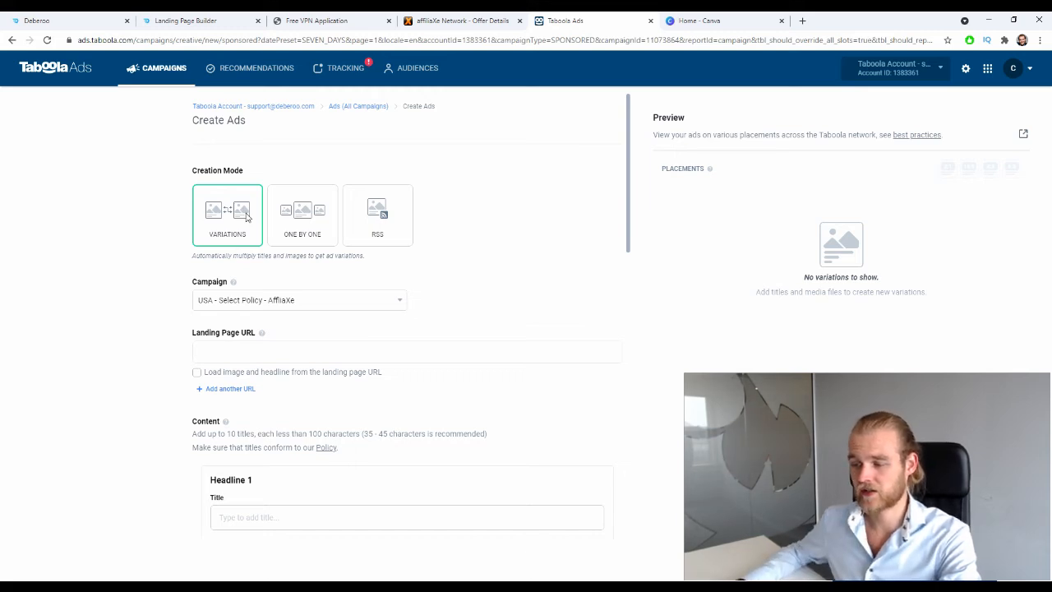
Look at what the One by One and RSS creation modes offer for the new ads
{"action": "left_click", "coordinate": [278, 215]}
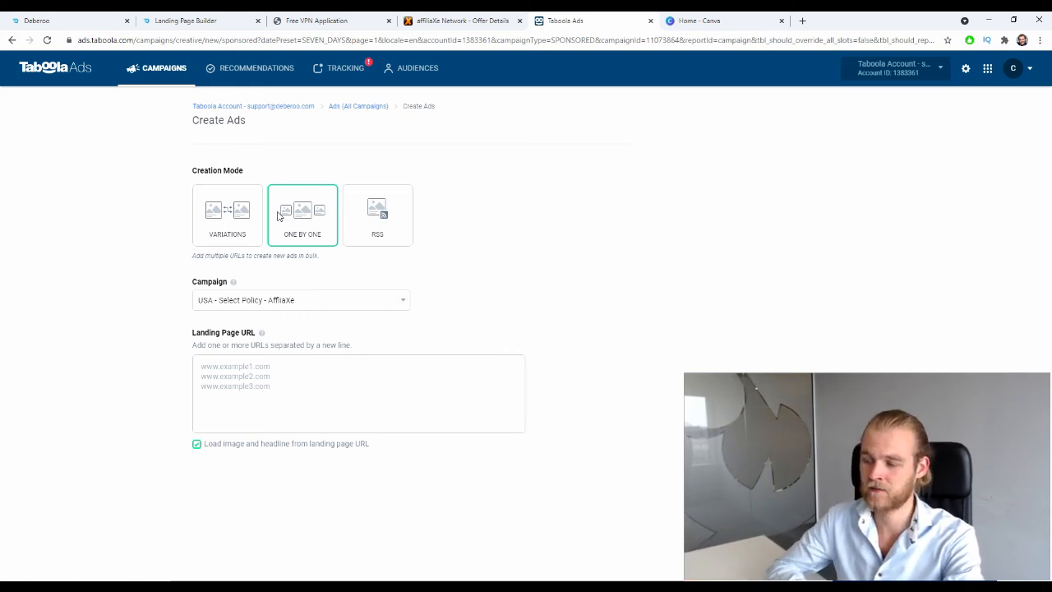
{"action": "left_click", "coordinate": [358, 207]}
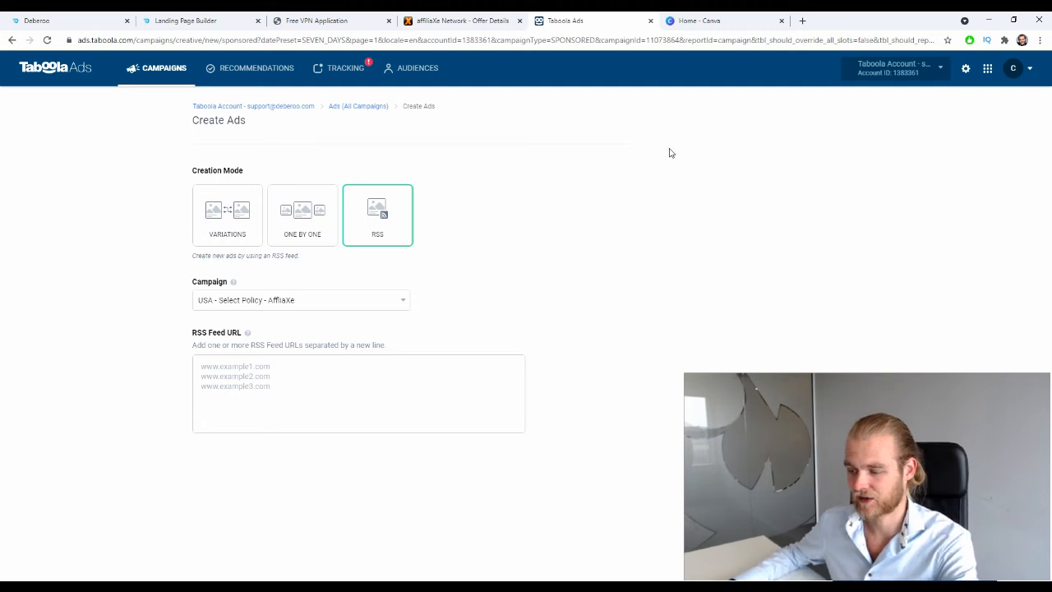
Choose the Variations creation mode and paste the tracking link with its campaign parameters as the landing page URL
{"action": "left_click", "coordinate": [218, 222]}
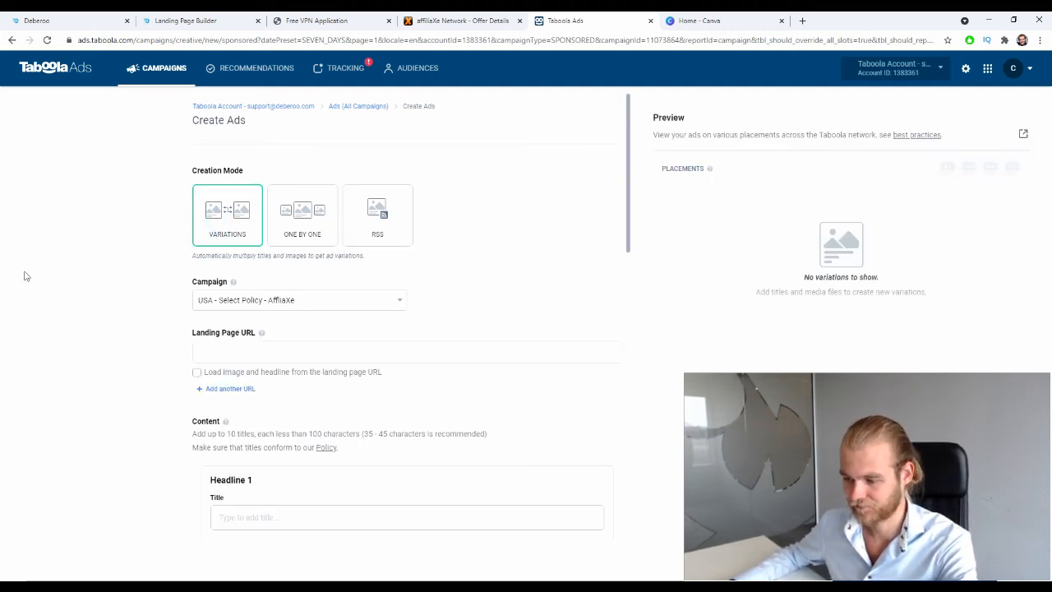
{"action": "left_click", "coordinate": [205, 348]}
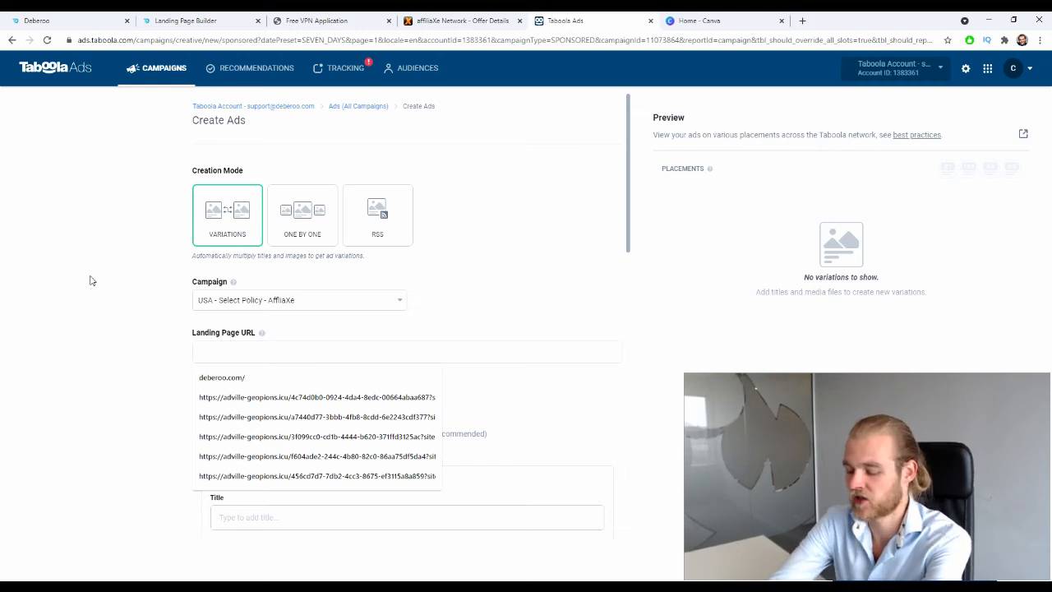
{"action": "key", "text": "ctrl+v"}
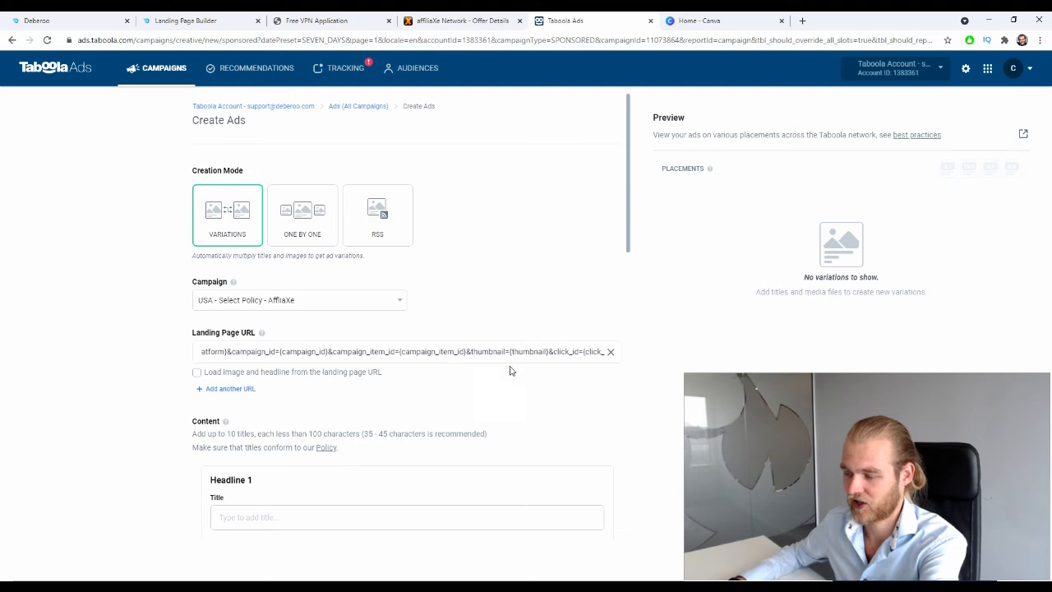
Search the stock images in the Media section for "insurance" and browse the results for a suitable ad picture
{"action": "scroll", "coordinate": [510, 370], "scroll_direction": "down", "scroll_amount": 3}
{"action": "scroll", "coordinate": [494, 353], "scroll_direction": "down", "scroll_amount": 1}
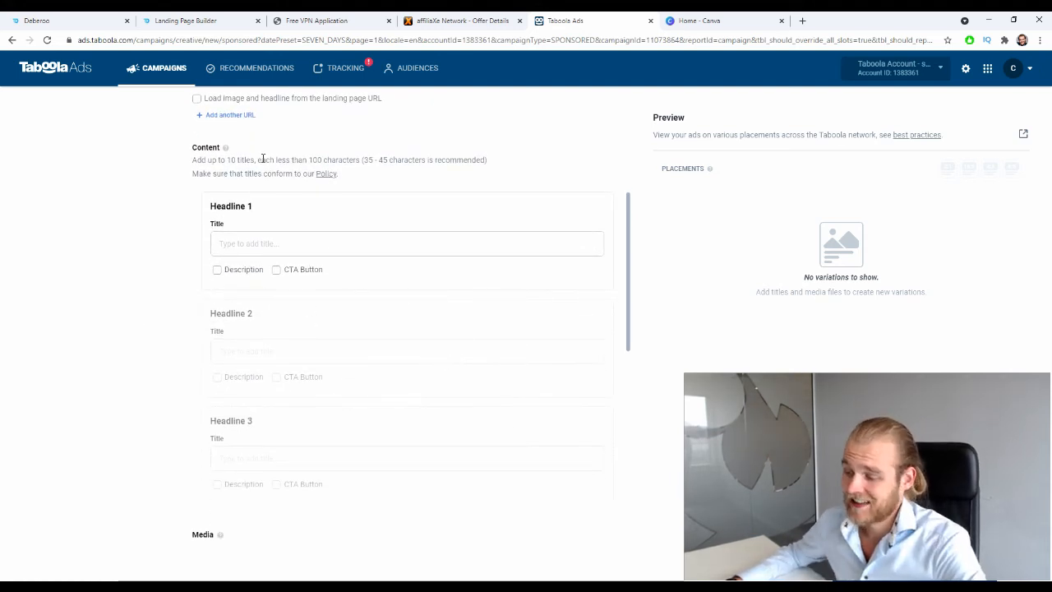
{"action": "scroll", "coordinate": [300, 238], "scroll_direction": "down", "scroll_amount": 3}
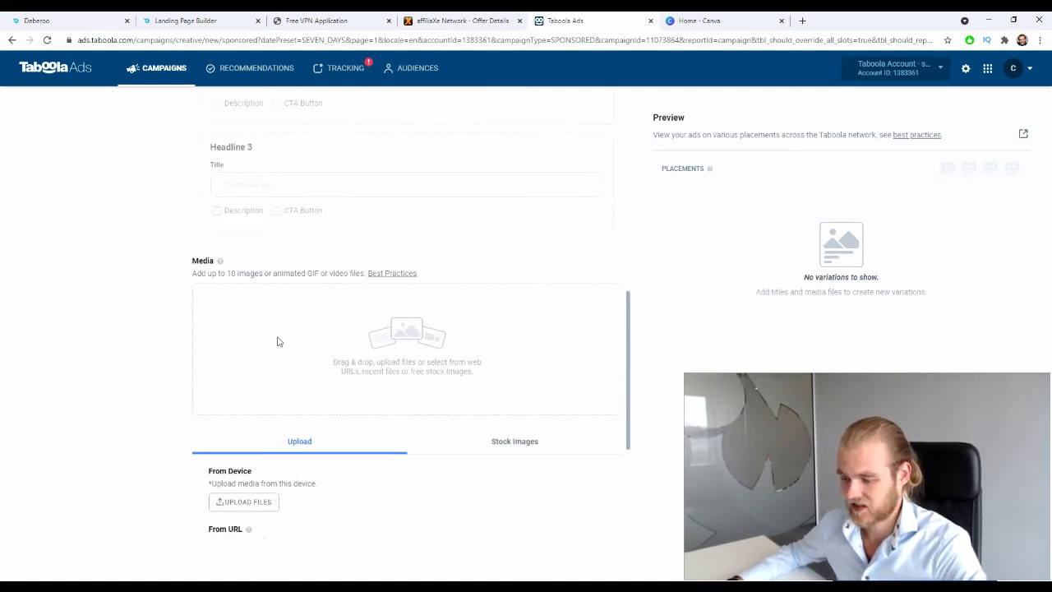
{"action": "scroll", "coordinate": [333, 347], "scroll_direction": "down", "scroll_amount": 1}
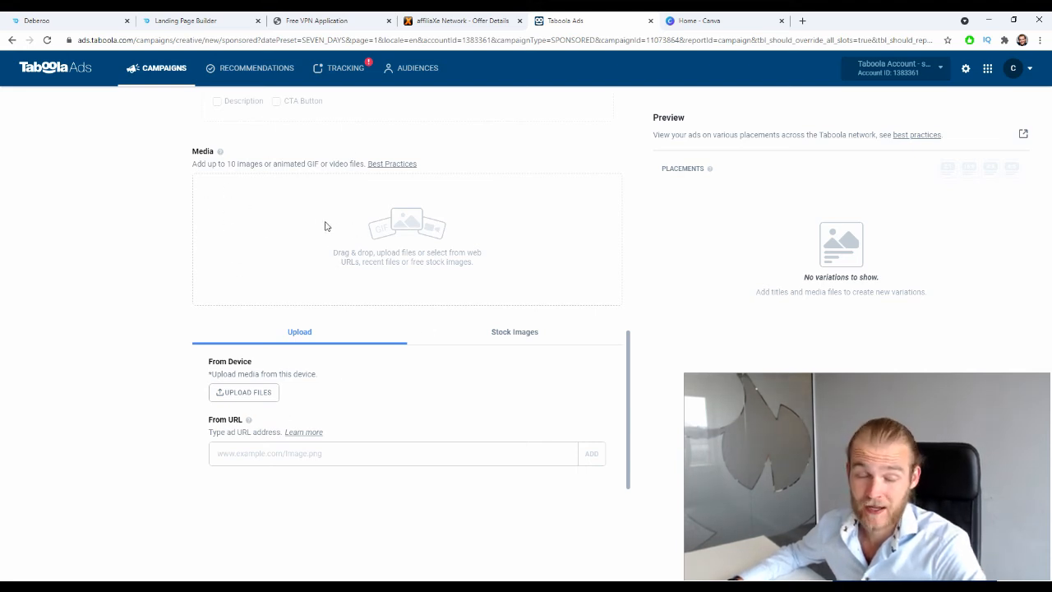
{"action": "left_click", "coordinate": [512, 333]}
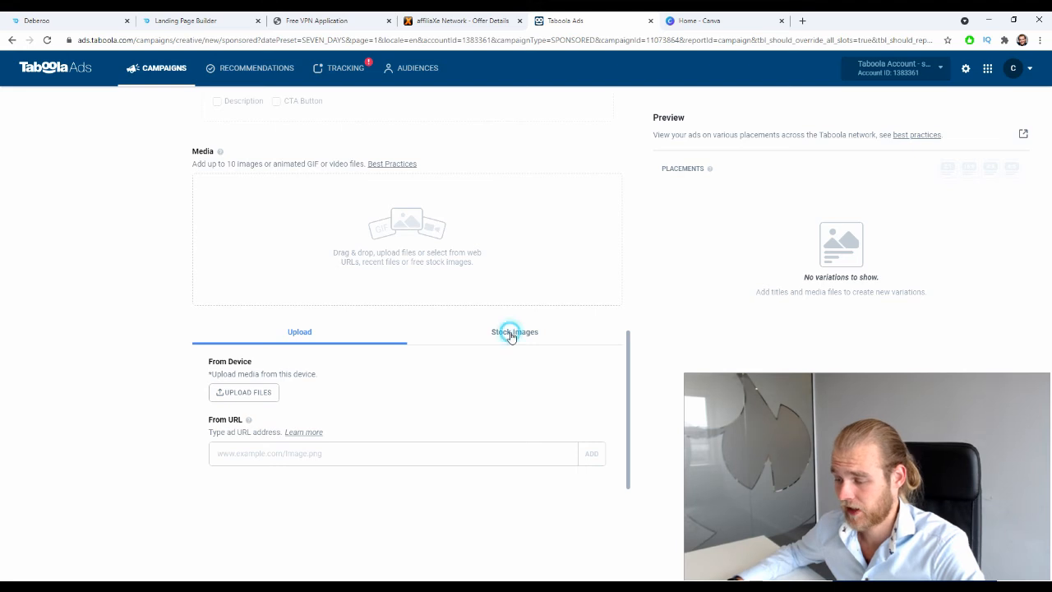
{"action": "left_click", "coordinate": [248, 364]}
{"action": "left_click", "coordinate": [274, 365]}
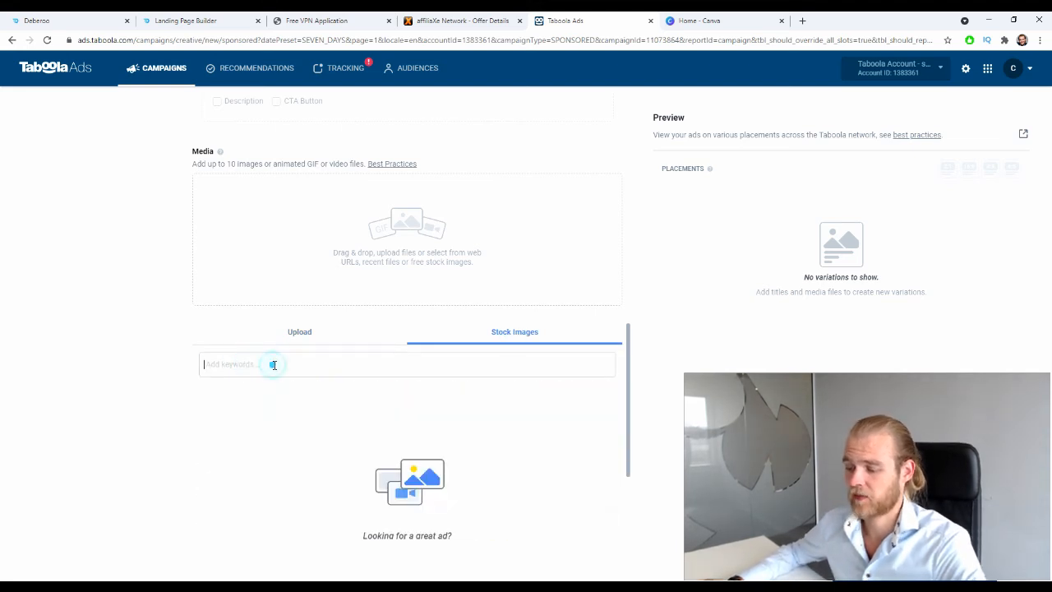
{"action": "type", "text": "ins"}
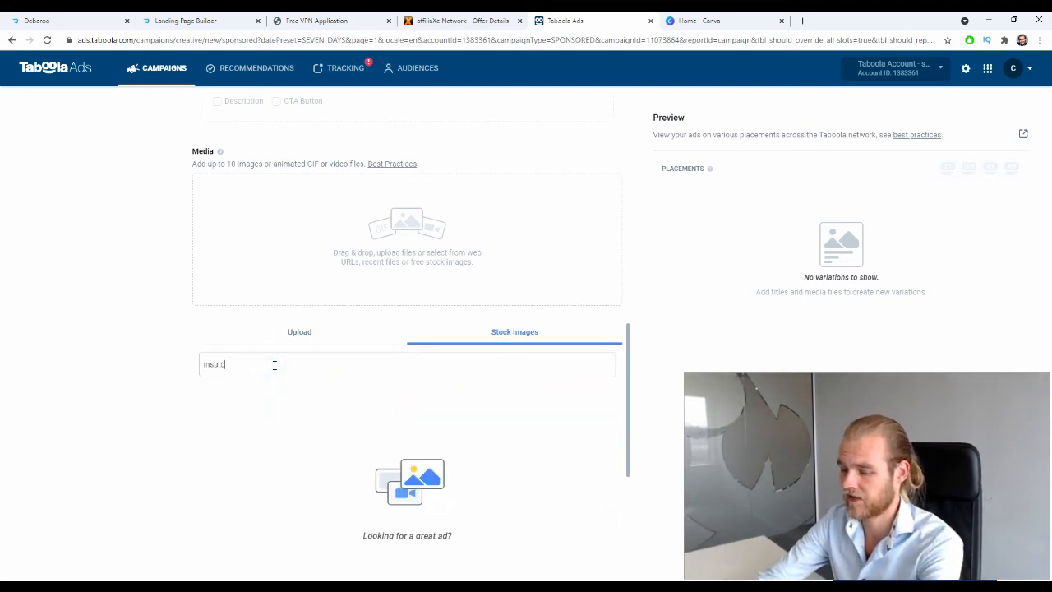
{"action": "type", "text": "urance"}
{"action": "key", "text": "Return"}
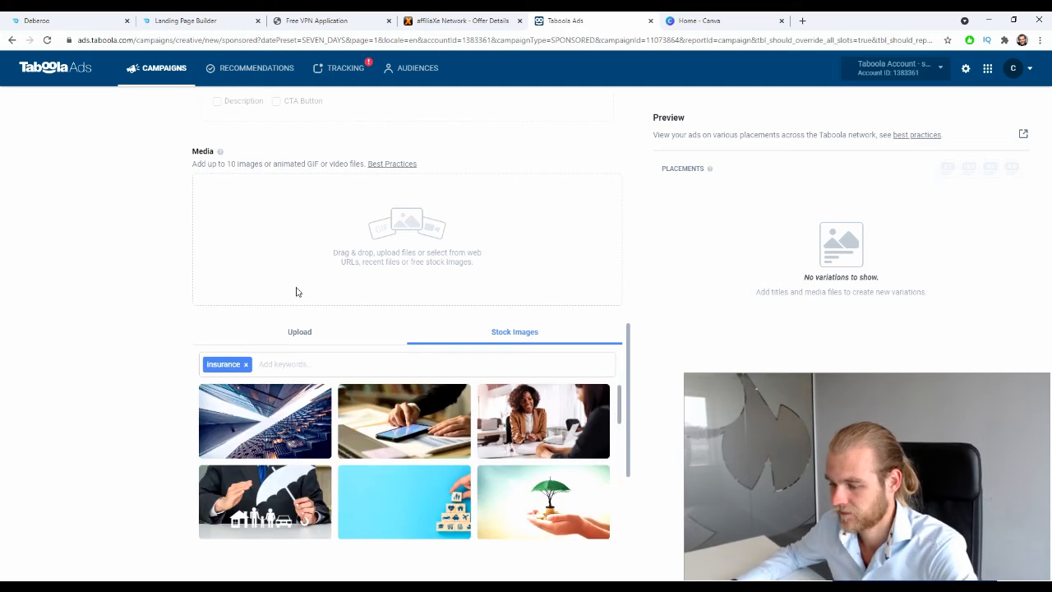
{"action": "scroll", "coordinate": [573, 442], "scroll_direction": "down", "scroll_amount": 5}
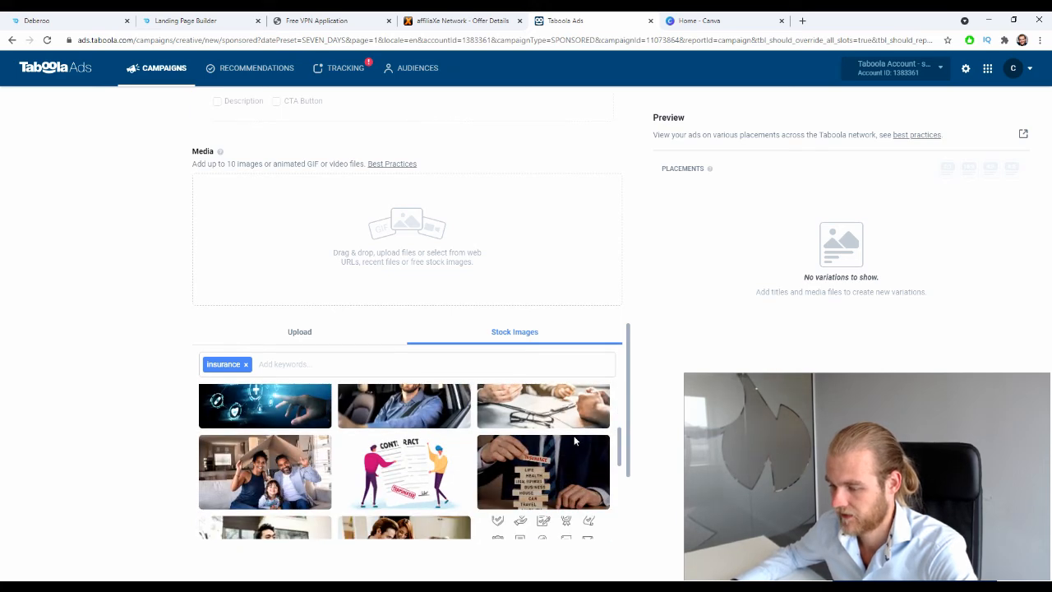
{"action": "scroll", "coordinate": [573, 442], "scroll_direction": "down", "scroll_amount": 5}
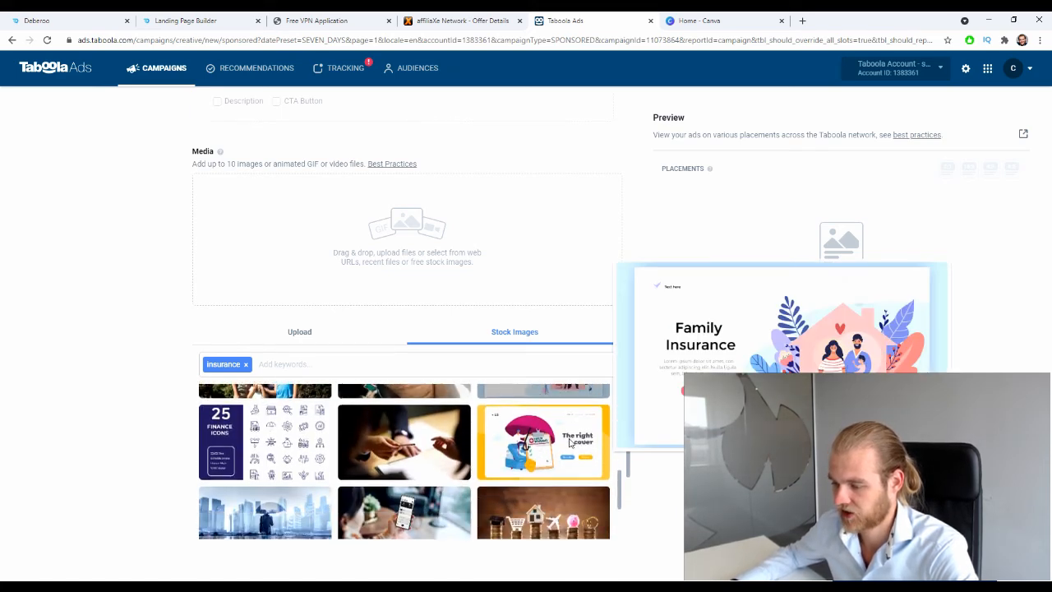
{"action": "scroll", "coordinate": [569, 439], "scroll_direction": "down", "scroll_amount": 8}
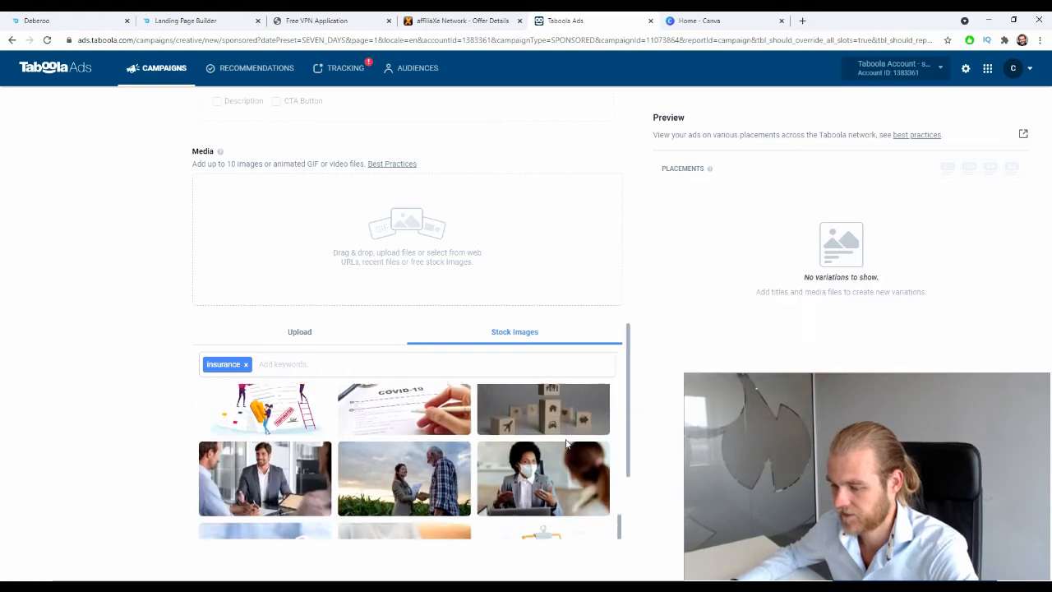
{"action": "scroll", "coordinate": [566, 443], "scroll_direction": "down", "scroll_amount": 10}
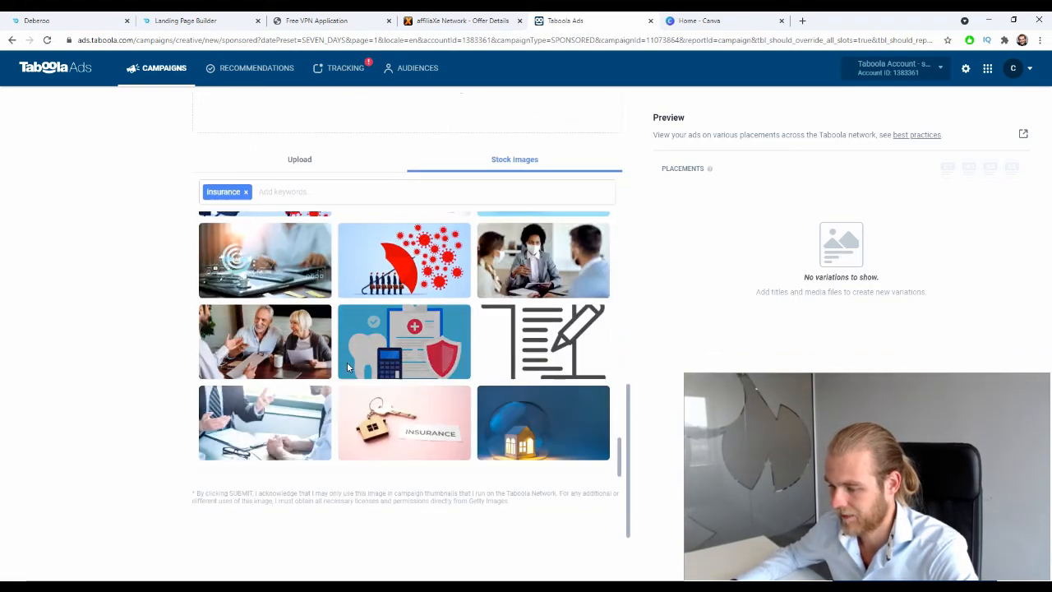
Replace the stock image keyword with "auto insurance" and add the photo of the wrecked silver car to the media
{"action": "left_click", "coordinate": [245, 191]}
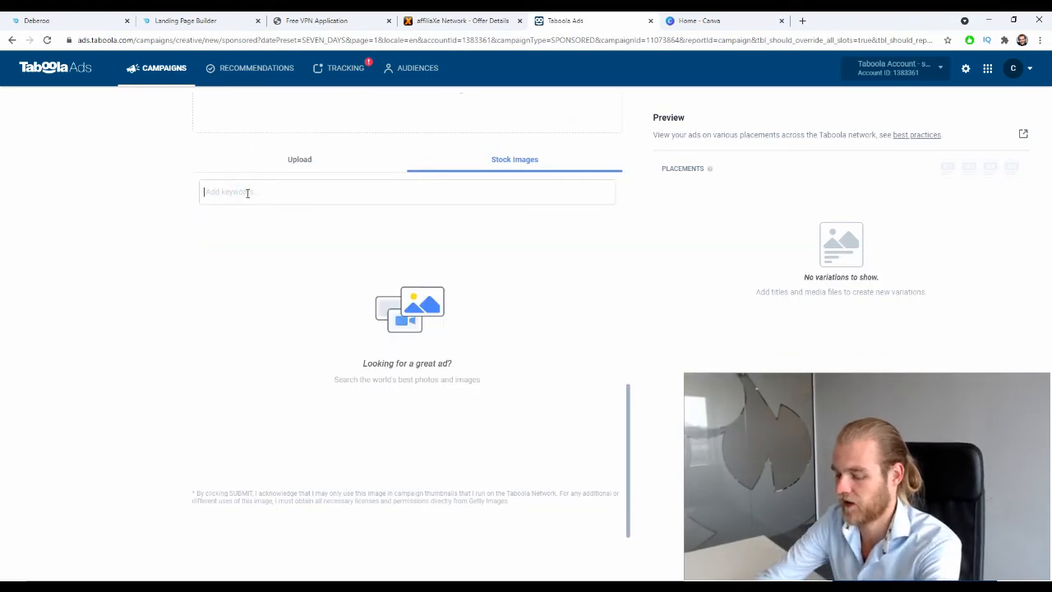
{"action": "type", "text": "auto "}
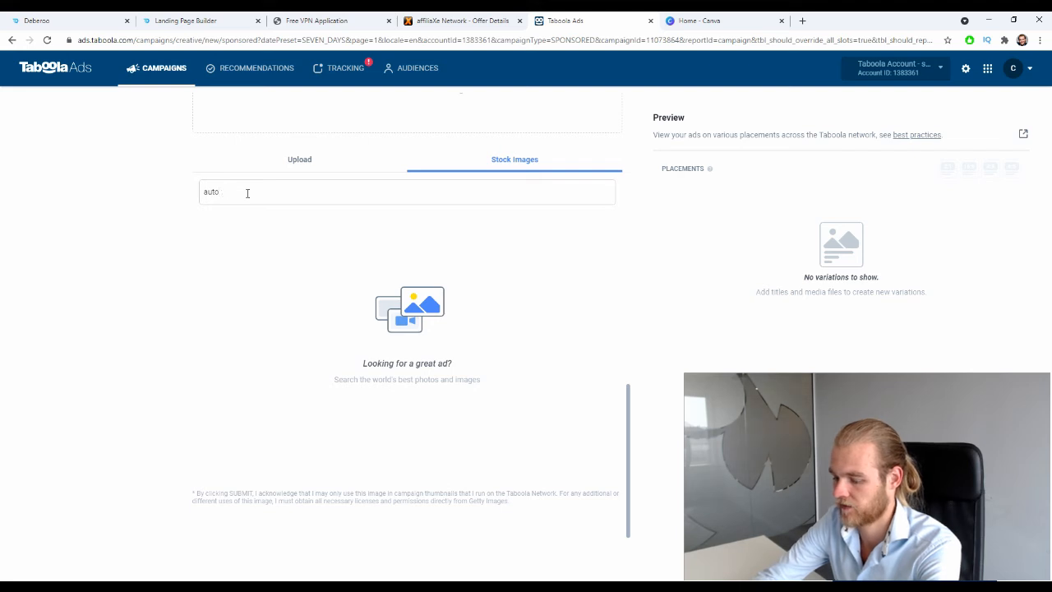
{"action": "type", "text": "insurance"}
{"action": "key", "text": "Return"}
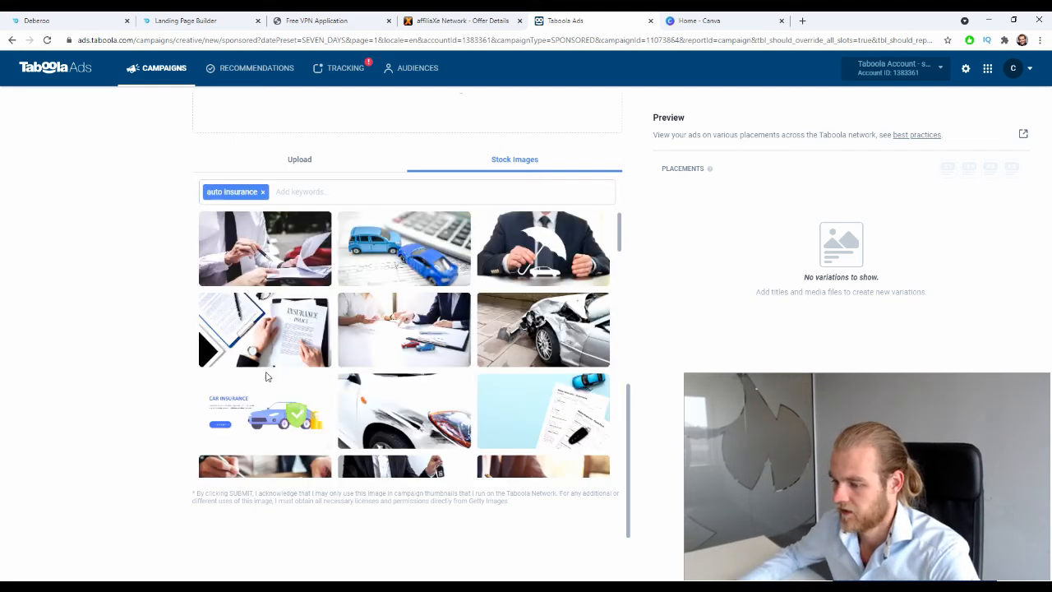
{"action": "mouse_move", "coordinate": [530, 330]}
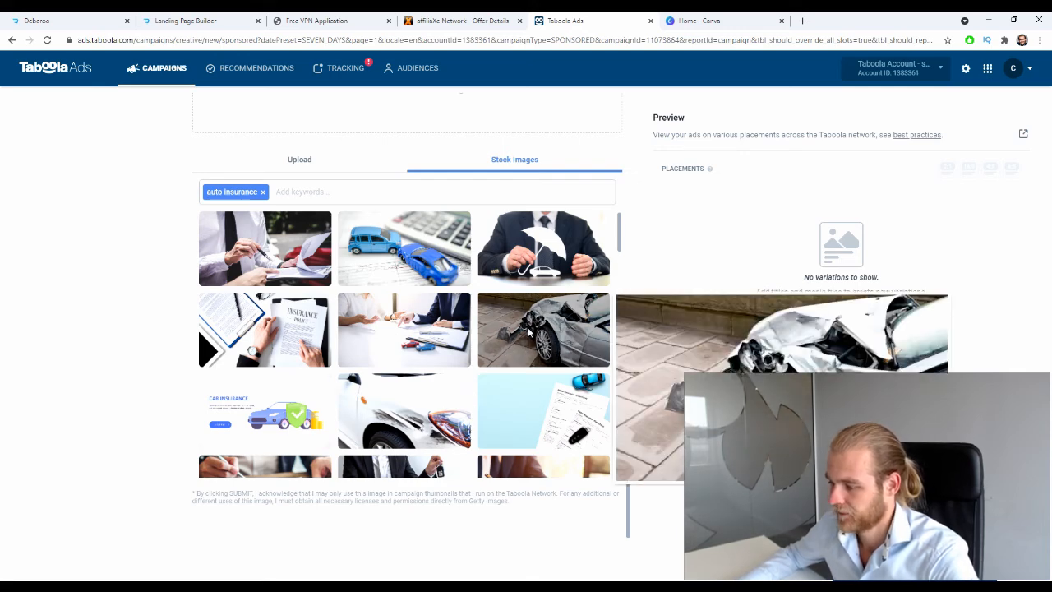
{"action": "scroll", "coordinate": [524, 331], "scroll_direction": "down", "scroll_amount": 5}
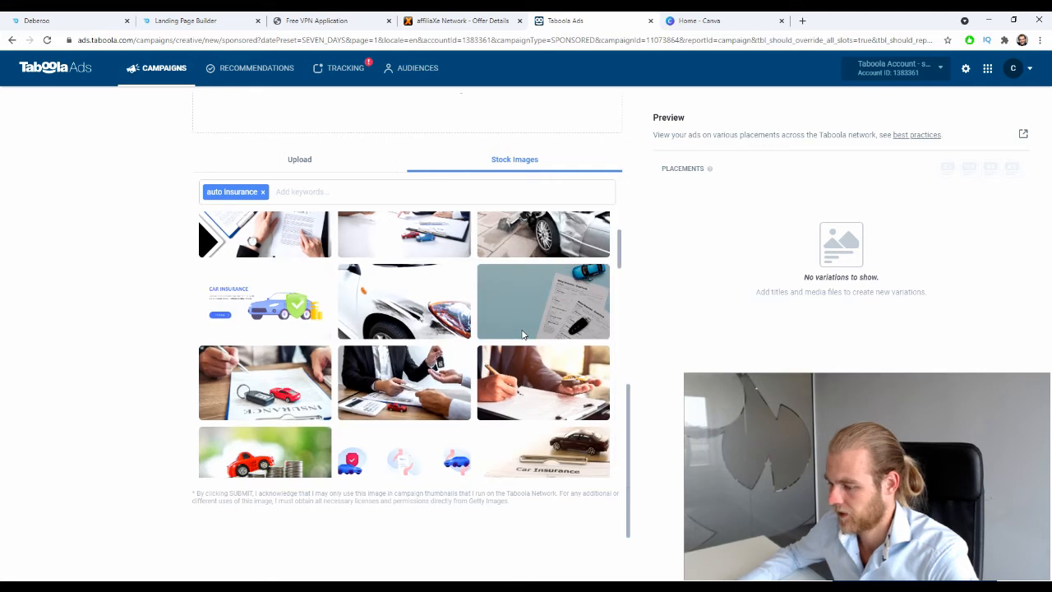
{"action": "left_click", "coordinate": [519, 336]}
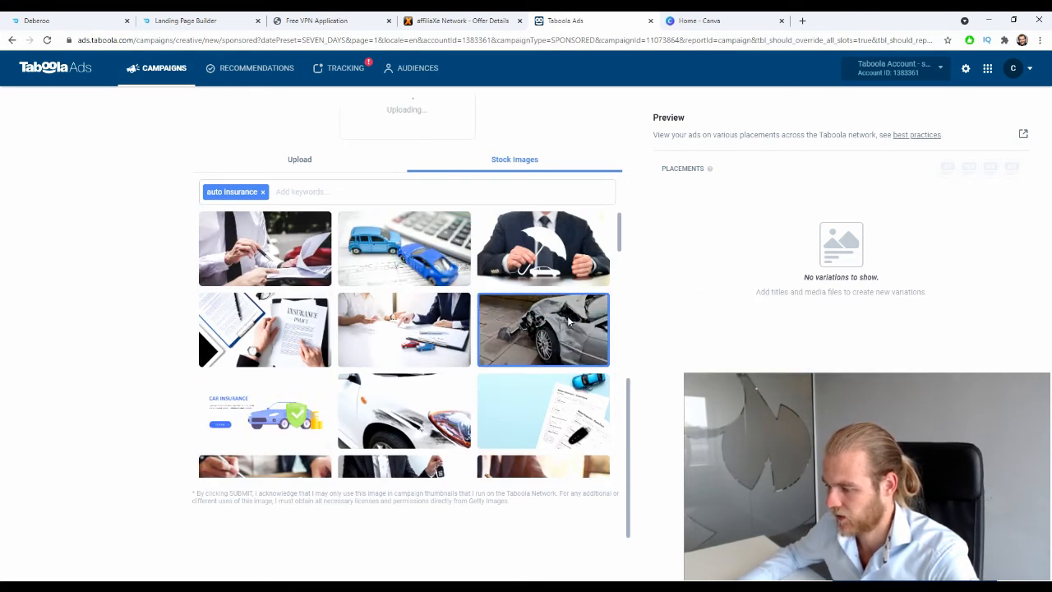
Add the stock photo of the red car with the smashed headlight and remove the wrecked silver car image
{"action": "scroll", "coordinate": [568, 317], "scroll_direction": "down", "scroll_amount": 5}
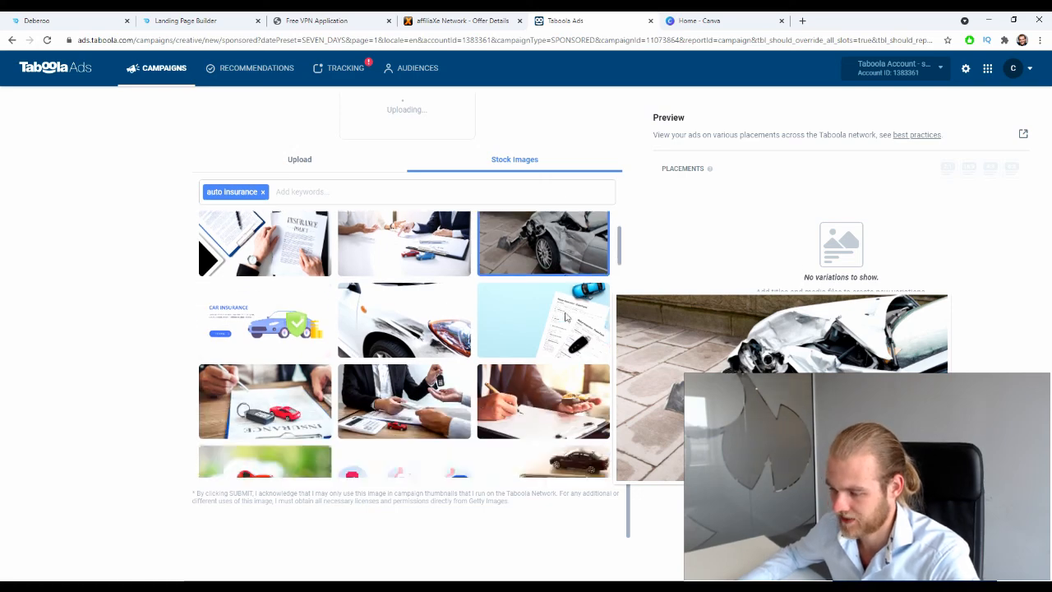
{"action": "scroll", "coordinate": [567, 315], "scroll_direction": "down", "scroll_amount": 8}
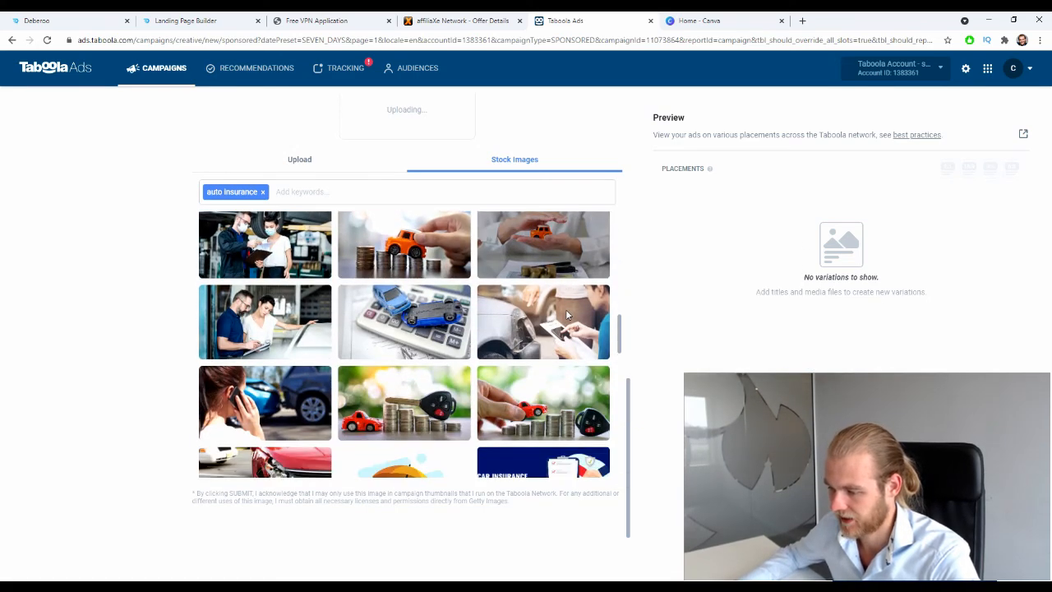
{"action": "scroll", "coordinate": [565, 313], "scroll_direction": "down", "scroll_amount": 3}
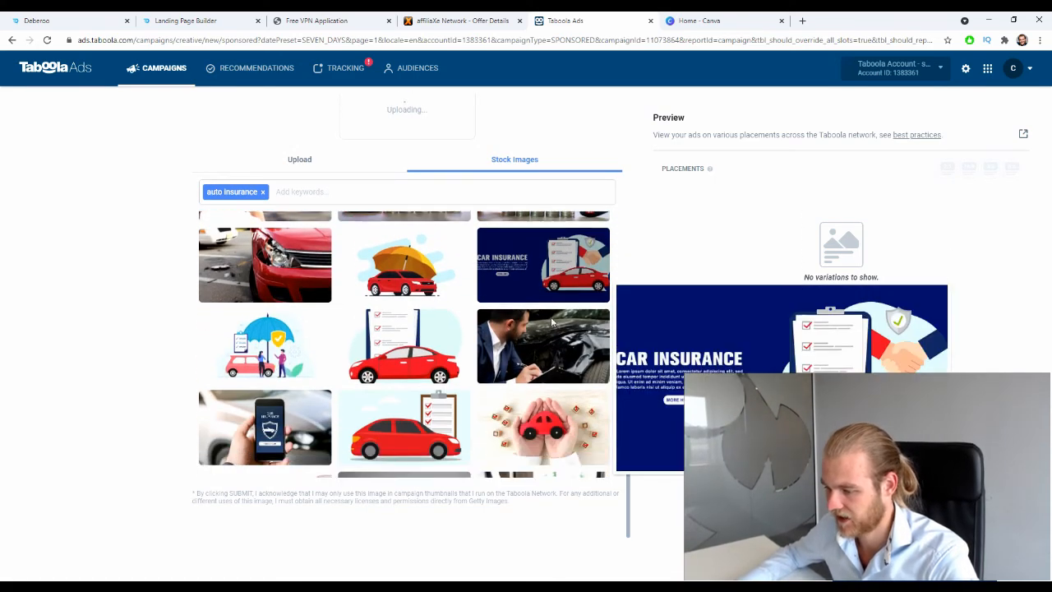
{"action": "mouse_move", "coordinate": [278, 278]}
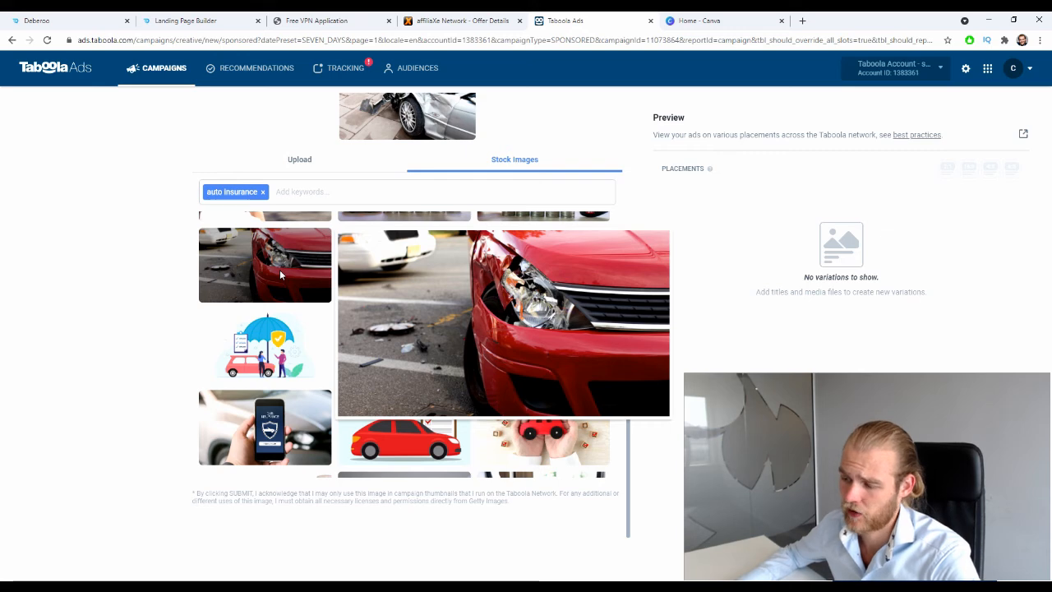
{"action": "left_click", "coordinate": [279, 274]}
{"action": "scroll", "coordinate": [373, 124], "scroll_direction": "up", "scroll_amount": 2}
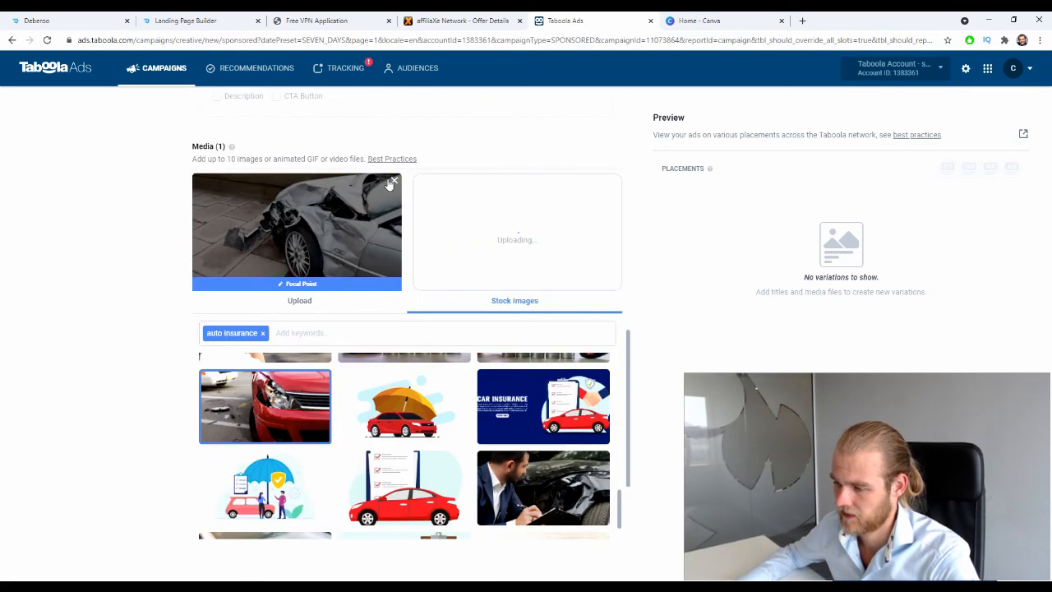
{"action": "left_click", "coordinate": [394, 179]}
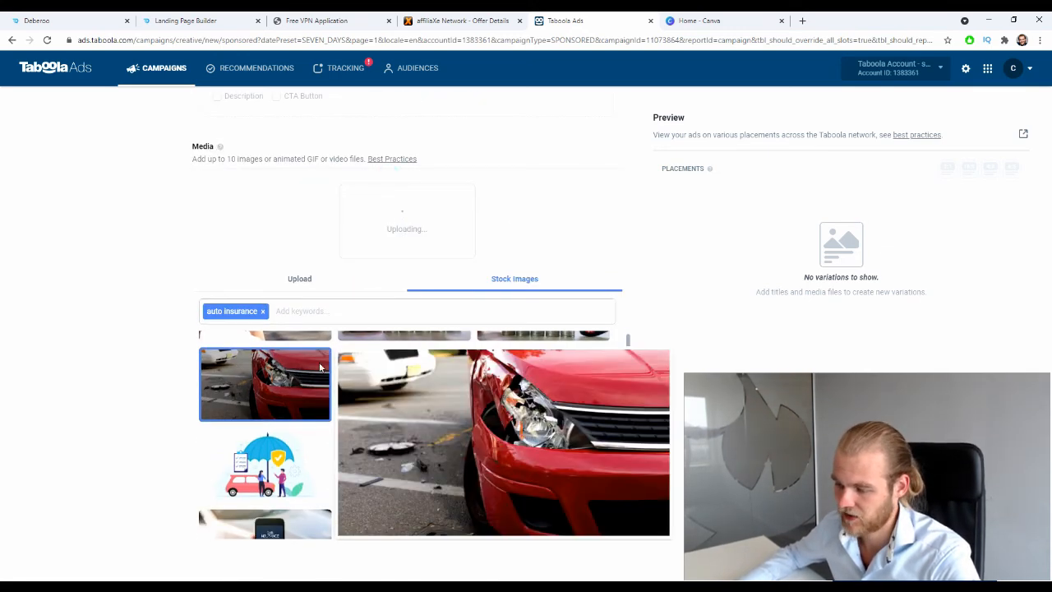
{"action": "scroll", "coordinate": [502, 390], "scroll_direction": "down", "scroll_amount": 1}
{"action": "scroll", "coordinate": [502, 390], "scroll_direction": "down", "scroll_amount": 5}
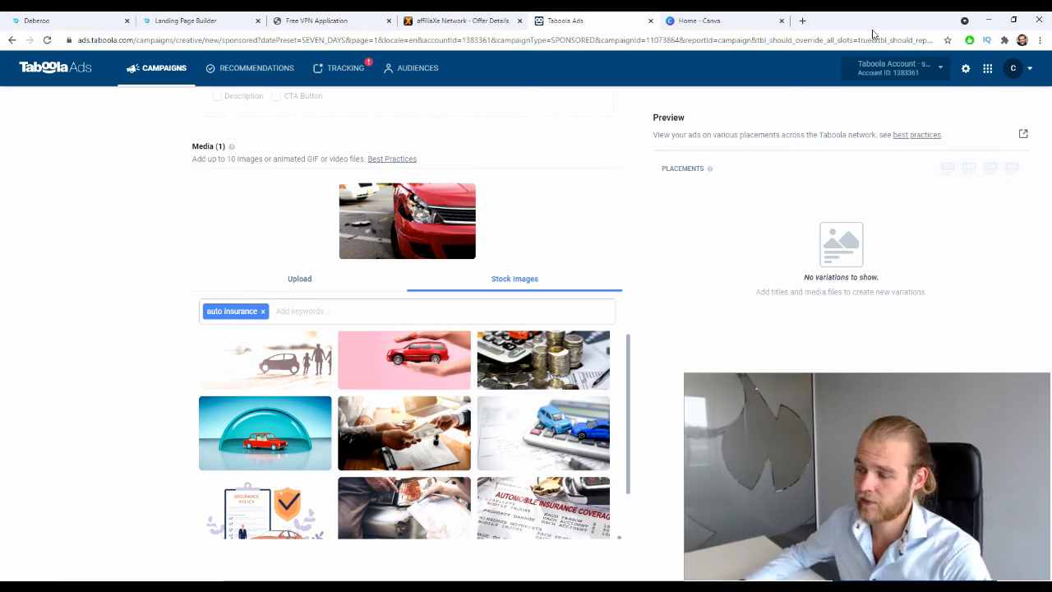
Search Google Images for "auto insurance" in a new browser tab
{"action": "left_click", "coordinate": [803, 20]}
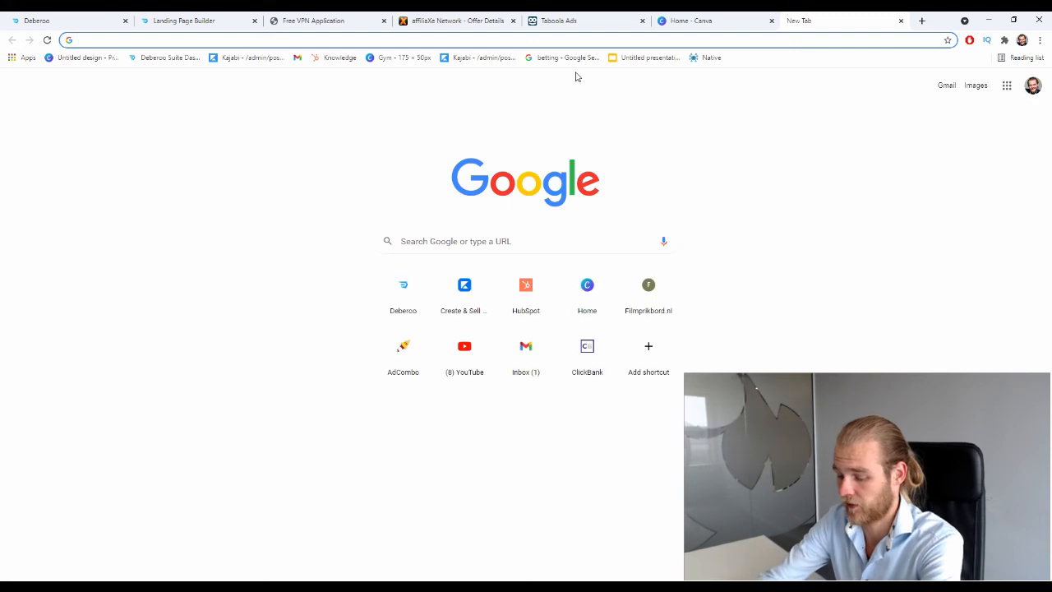
{"action": "type", "text": "auto insut"}
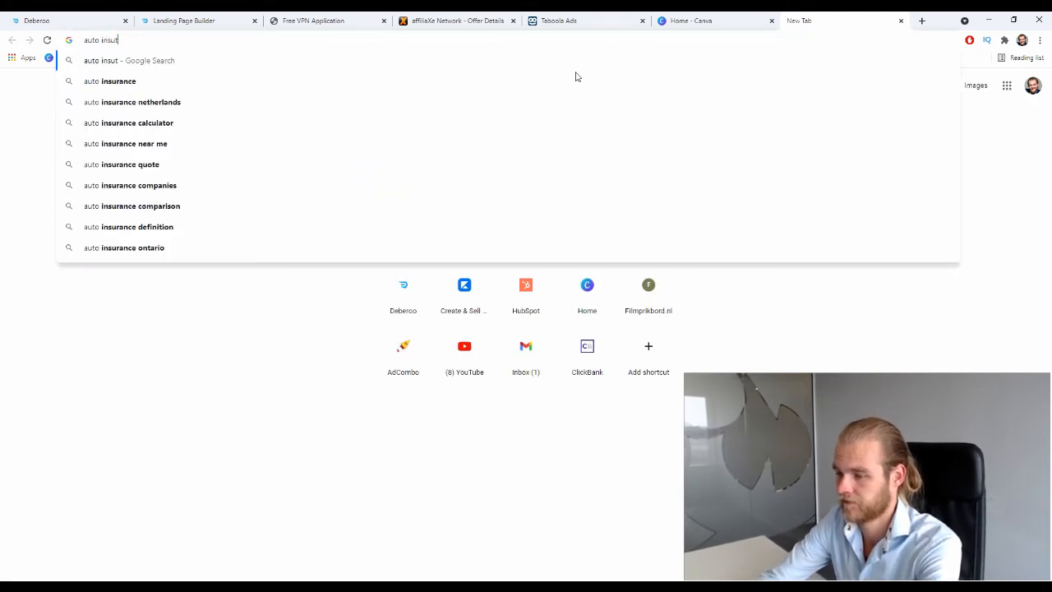
{"action": "key", "text": "BackSpace"}
{"action": "type", "text": "rance"}
{"action": "key", "text": "Return"}
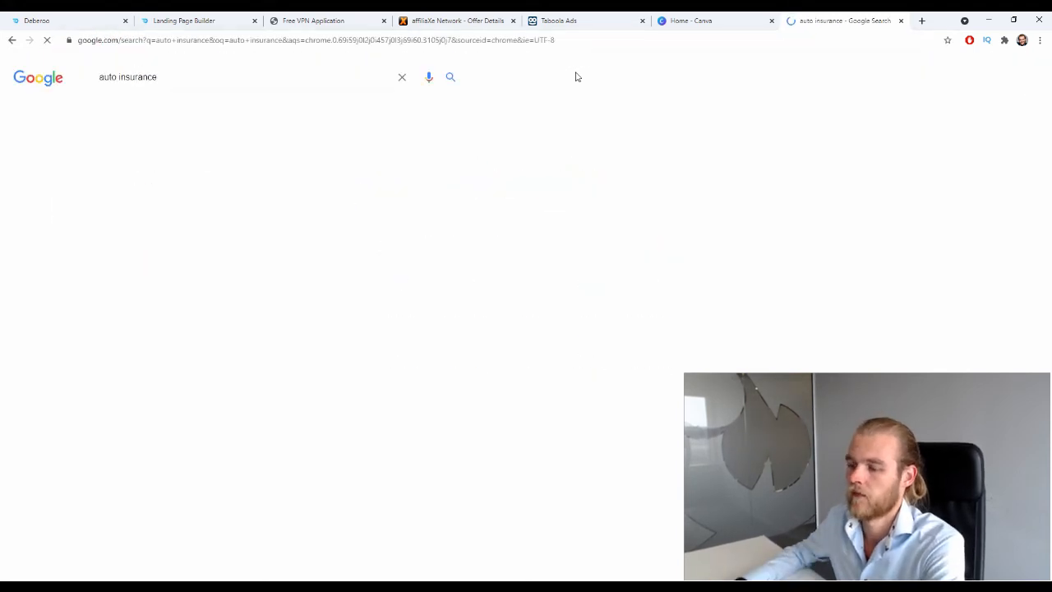
{"action": "left_click", "coordinate": [184, 115]}
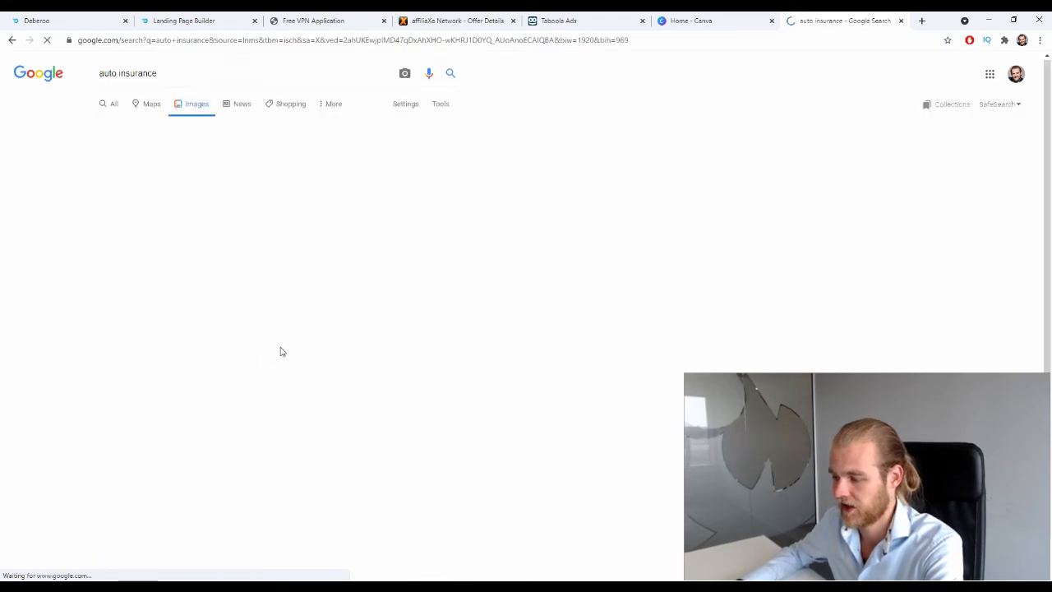
Find the photo of the woman phoning beside two crashed blue cars in the image results and save it to the computer
{"action": "scroll", "coordinate": [280, 349], "scroll_direction": "down", "scroll_amount": 5}
{"action": "scroll", "coordinate": [280, 351], "scroll_direction": "down", "scroll_amount": 3}
{"action": "scroll", "coordinate": [280, 352], "scroll_direction": "up", "scroll_amount": 6}
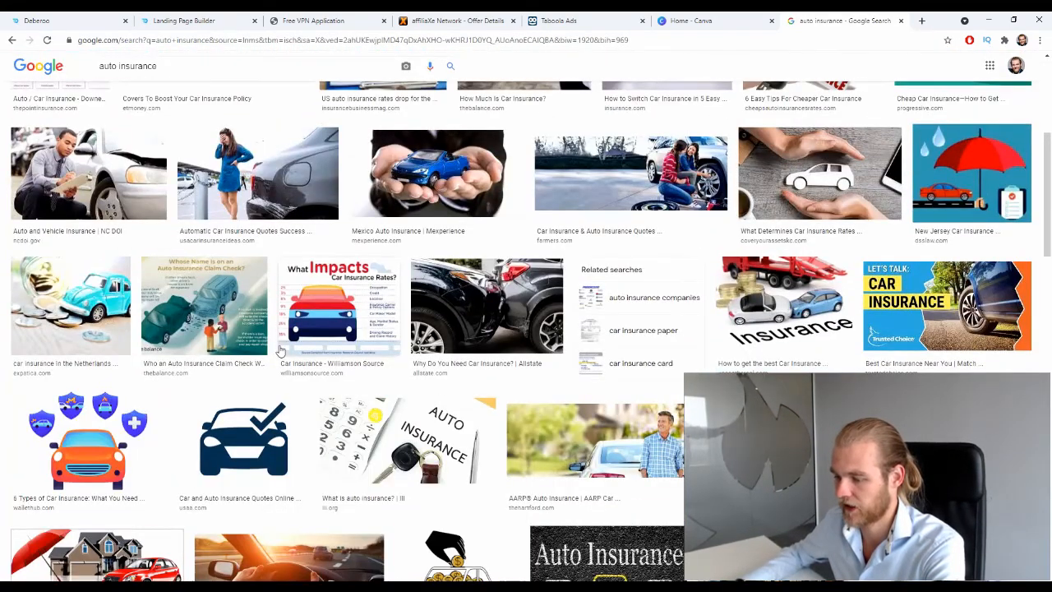
{"action": "scroll", "coordinate": [283, 349], "scroll_direction": "down", "scroll_amount": 6}
{"action": "scroll", "coordinate": [283, 349], "scroll_direction": "down", "scroll_amount": 10}
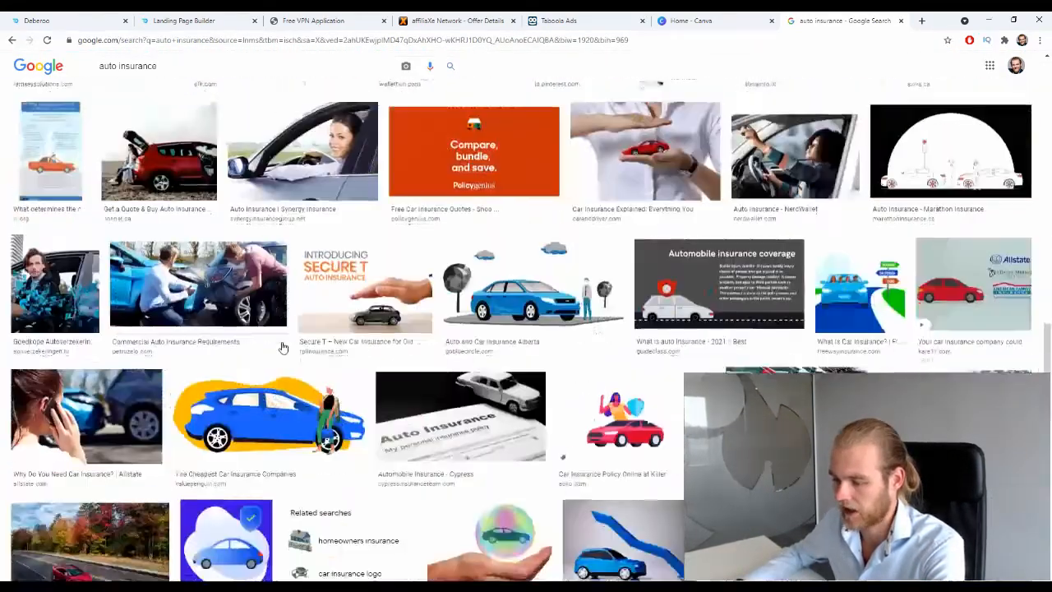
{"action": "scroll", "coordinate": [283, 345], "scroll_direction": "down", "scroll_amount": 10}
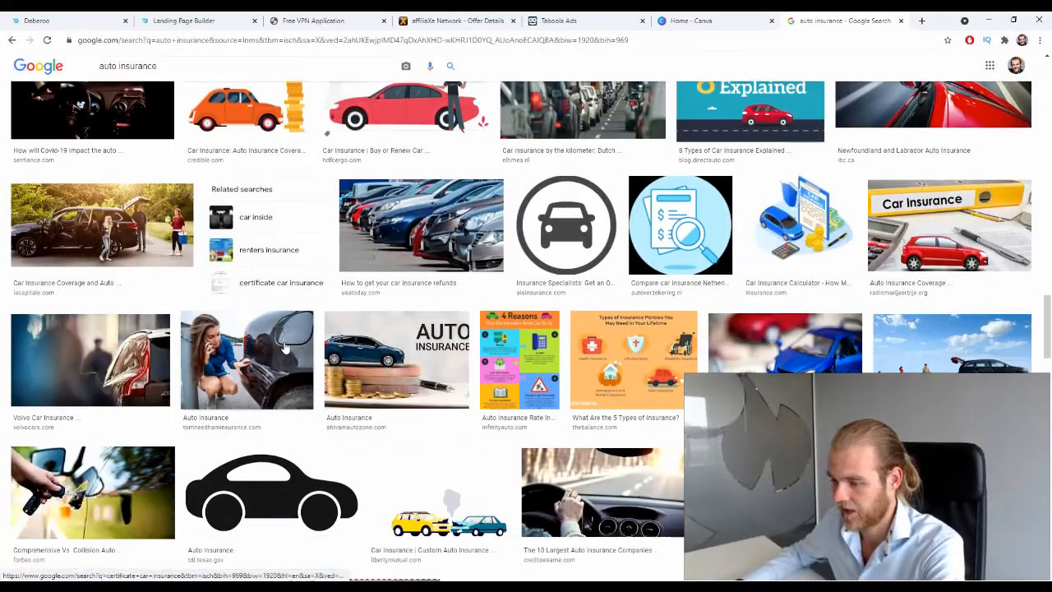
{"action": "scroll", "coordinate": [280, 329], "scroll_direction": "up", "scroll_amount": 15}
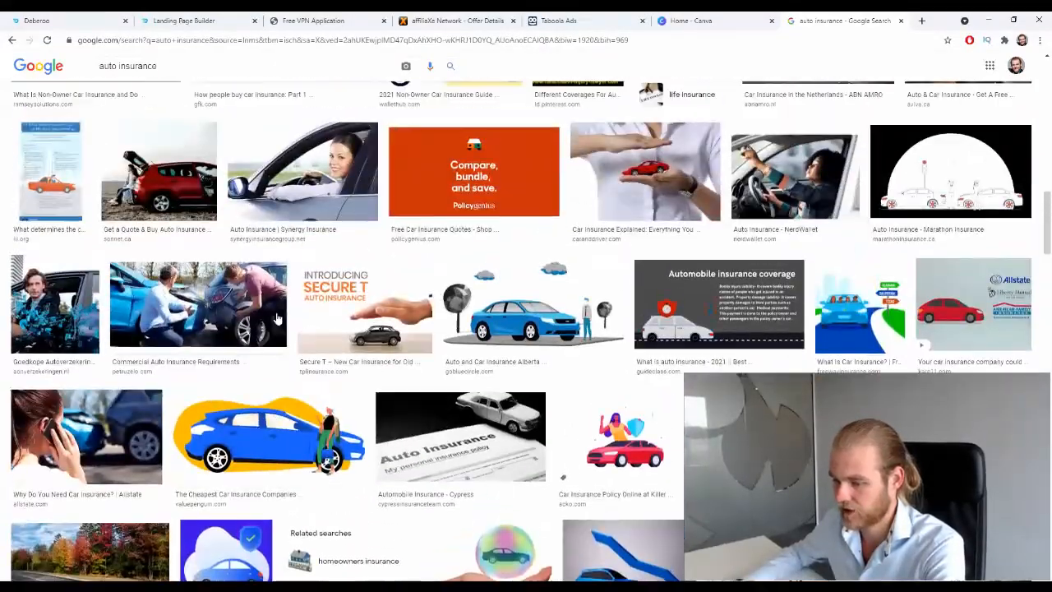
{"action": "left_click", "coordinate": [148, 424]}
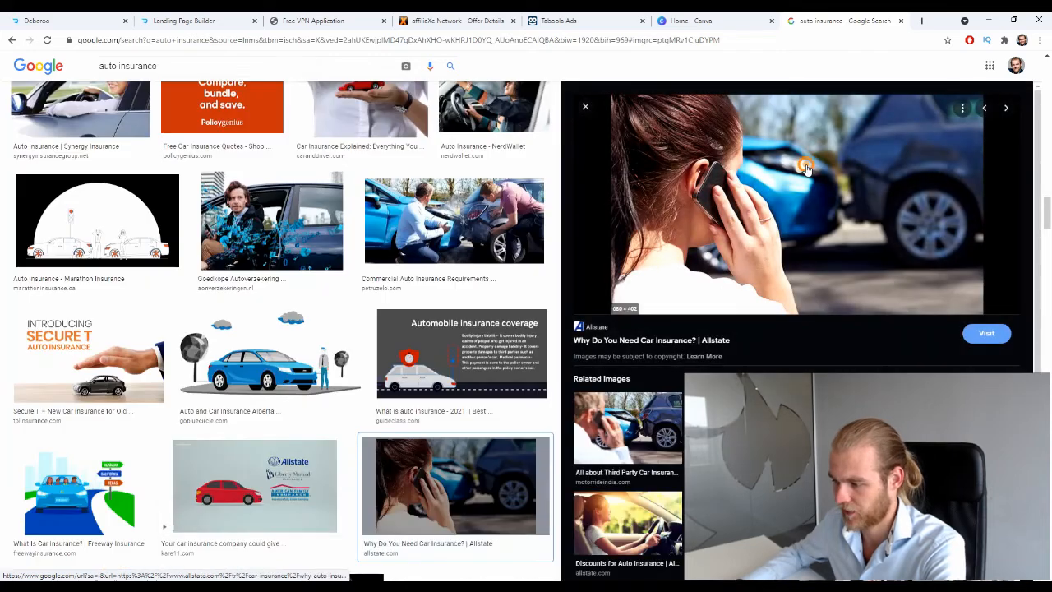
{"action": "right_click", "coordinate": [807, 166]}
{"action": "left_click", "coordinate": [865, 280]}
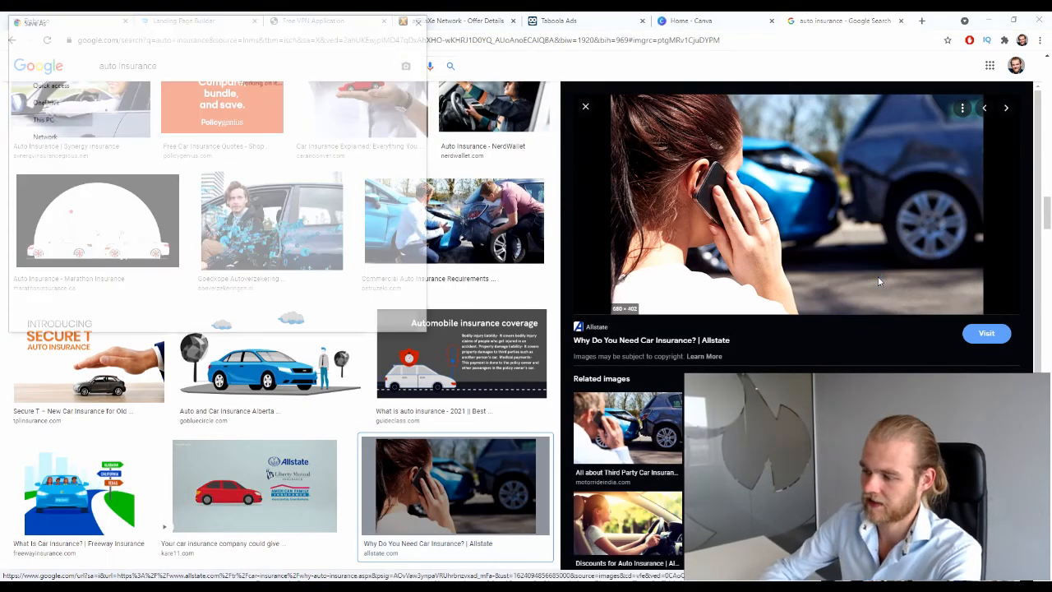
{"action": "key", "text": "Return"}
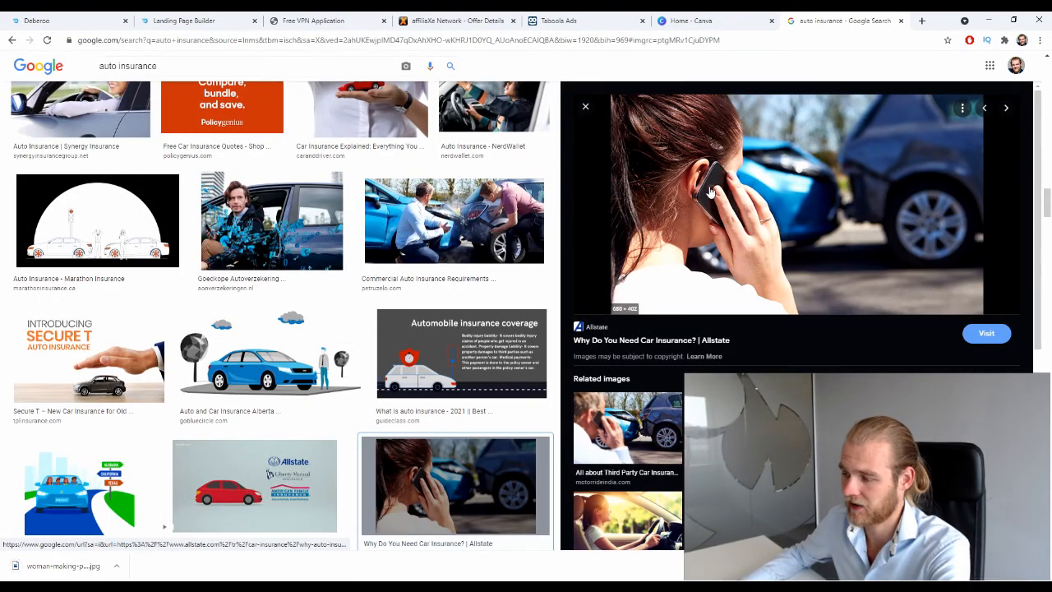
Switch to Canva, create a 1000 × 600 px design, upload the saved photo and fill the page with it
{"action": "left_click", "coordinate": [695, 16]}
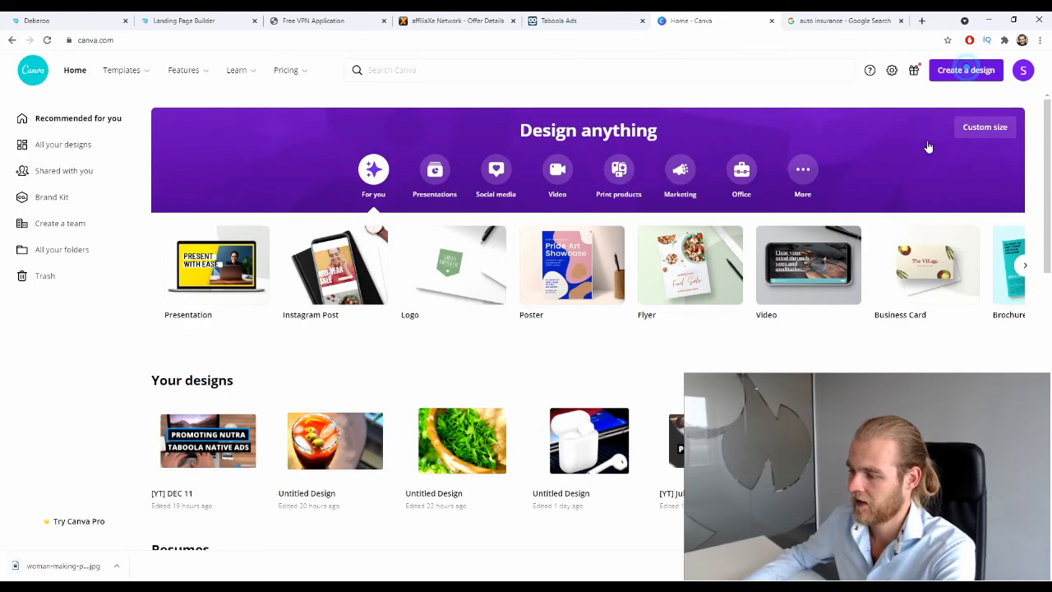
{"action": "left_click", "coordinate": [966, 70]}
{"action": "left_click", "coordinate": [888, 359]}
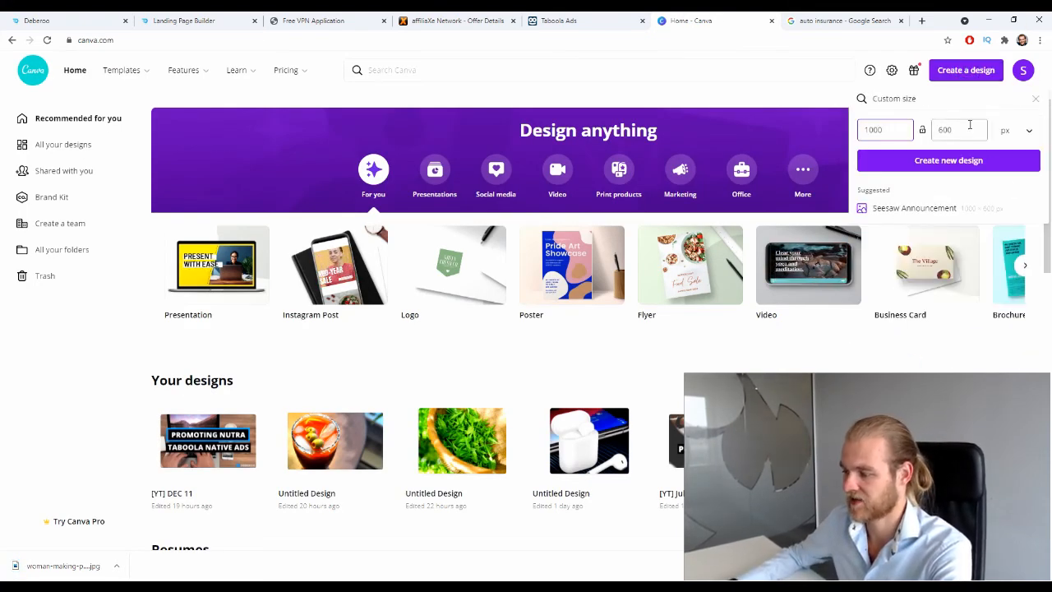
{"action": "left_click", "coordinate": [967, 160]}
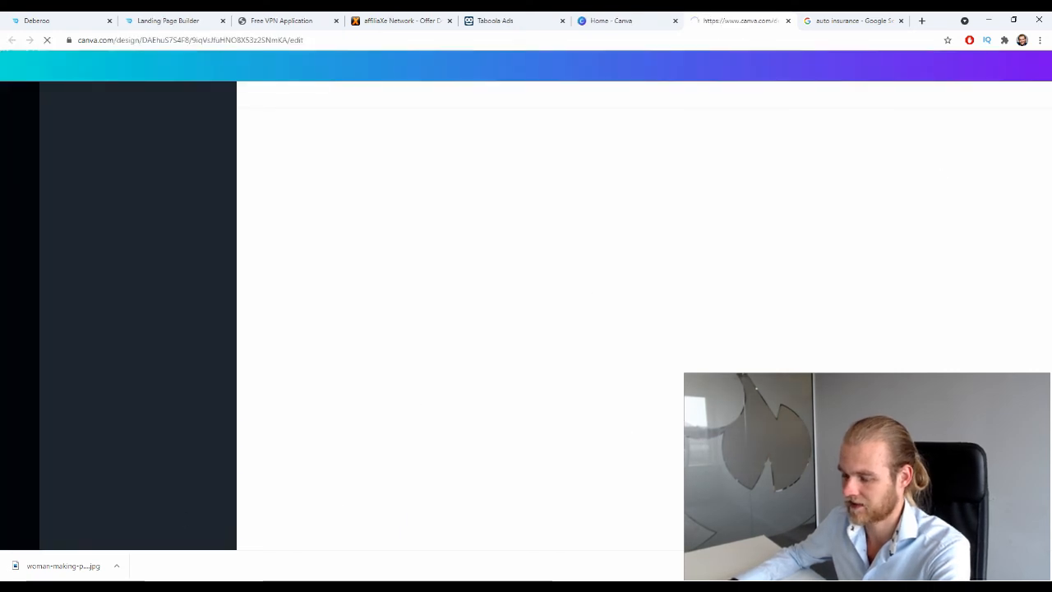
{"action": "left_click_drag", "start_coordinate": [63, 566], "coordinate": [146, 237]}
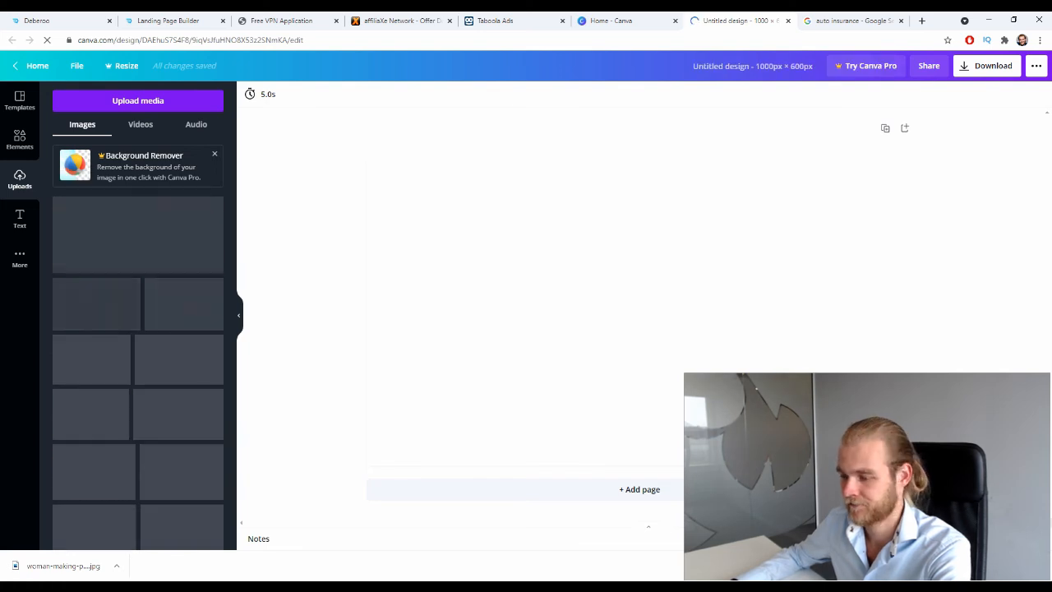
{"action": "left_click_drag", "start_coordinate": [89, 218], "coordinate": [384, 209]}
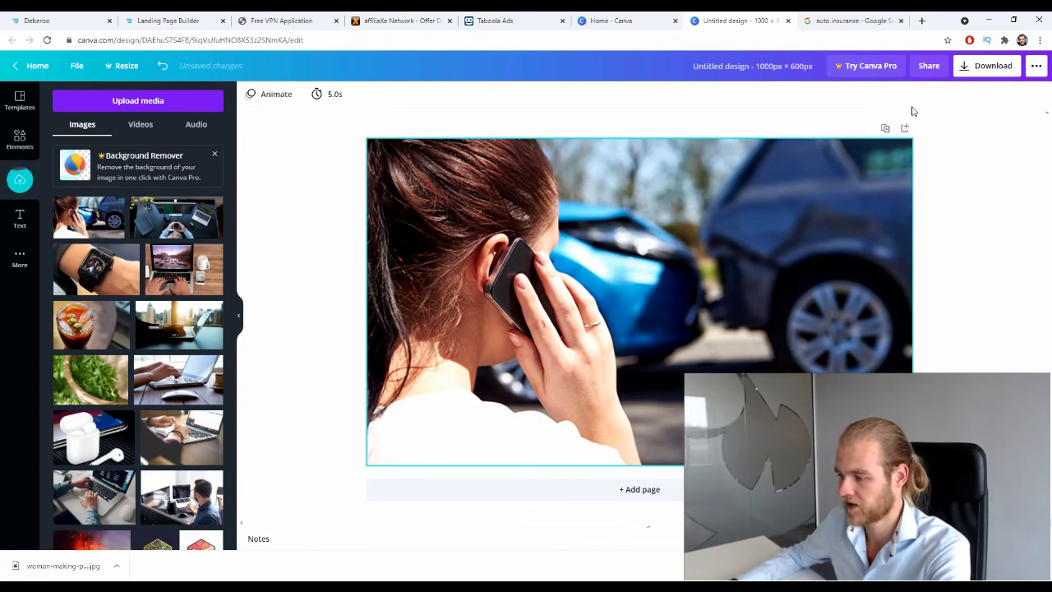
Adjust the photo to contrast 19, saturation 60, blur -7 and brightness 12
{"action": "left_click", "coordinate": [826, 258]}
{"action": "left_click", "coordinate": [358, 94]}
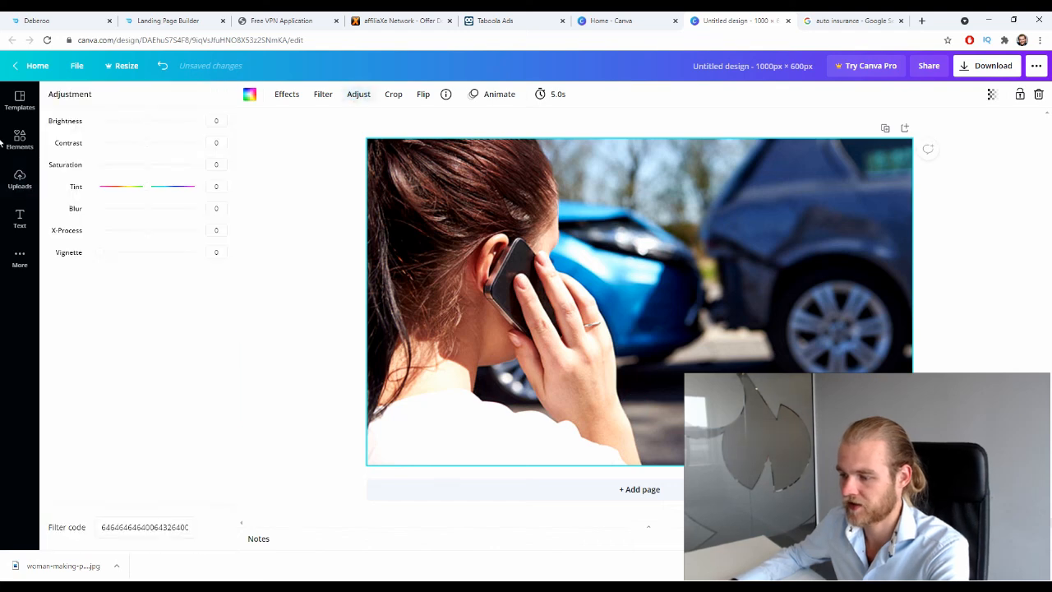
{"action": "left_click_drag", "start_coordinate": [147, 143], "coordinate": [176, 169]}
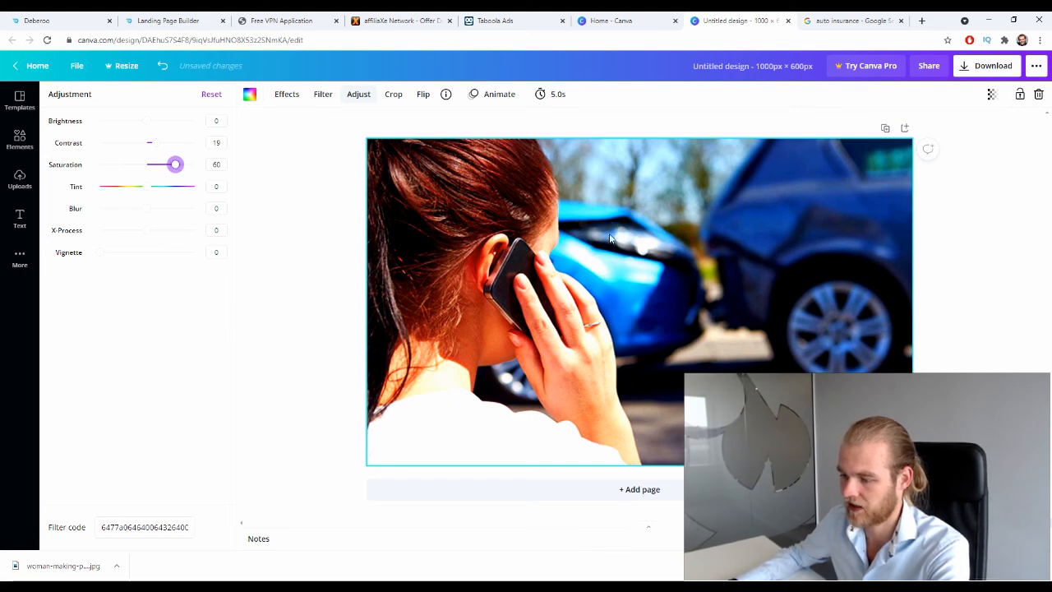
{"action": "left_click_drag", "start_coordinate": [147, 208], "coordinate": [144, 208]}
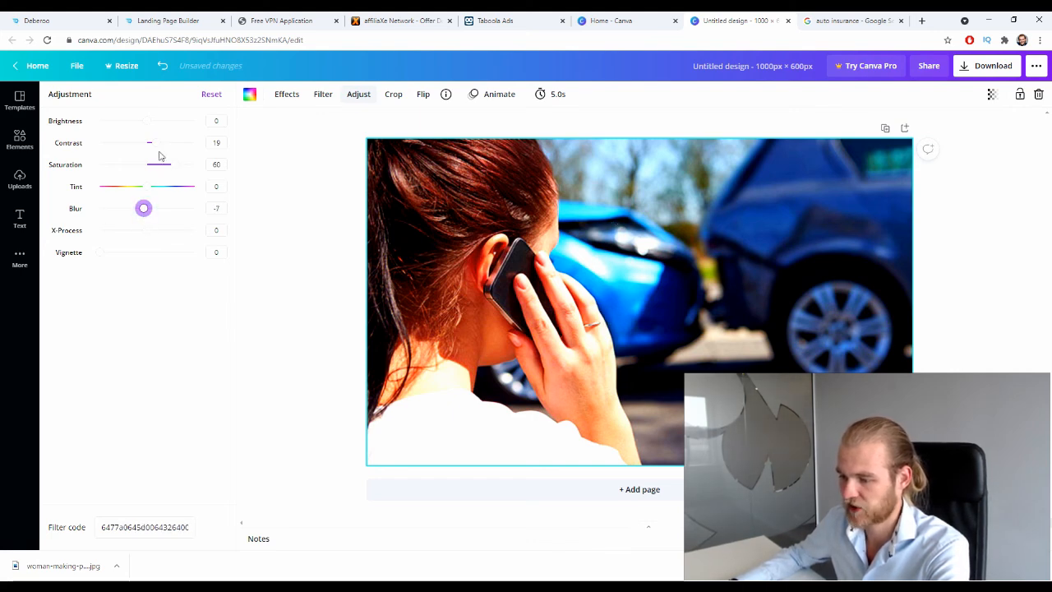
{"action": "left_click_drag", "start_coordinate": [154, 125], "coordinate": [153, 124]}
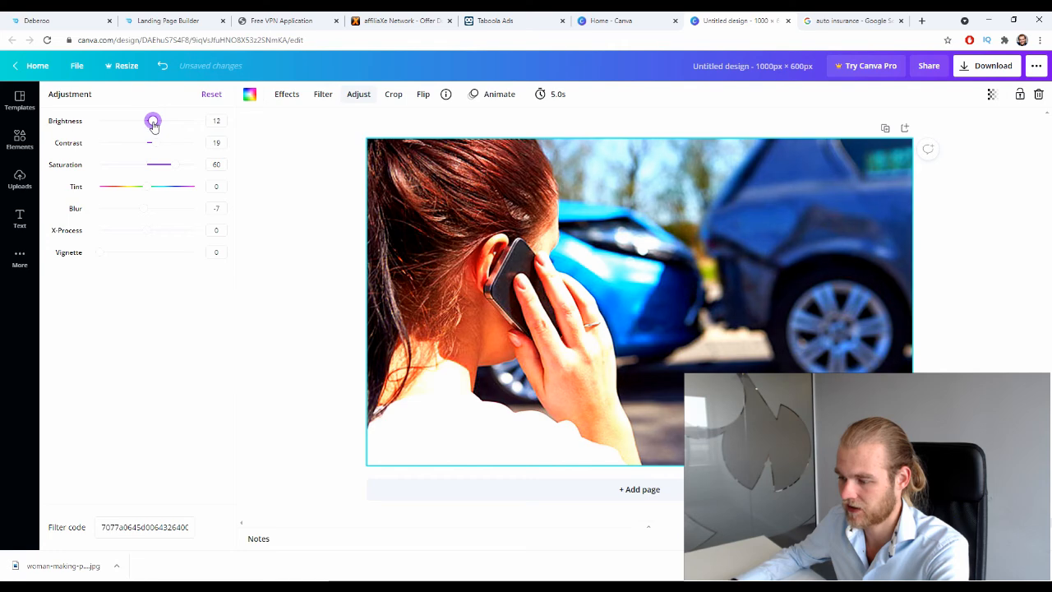
{"action": "left_click", "coordinate": [278, 144]}
Download the design as a PNG and upload it to the Media section of the campaign in Taboola Ads
{"action": "left_click", "coordinate": [999, 71]}
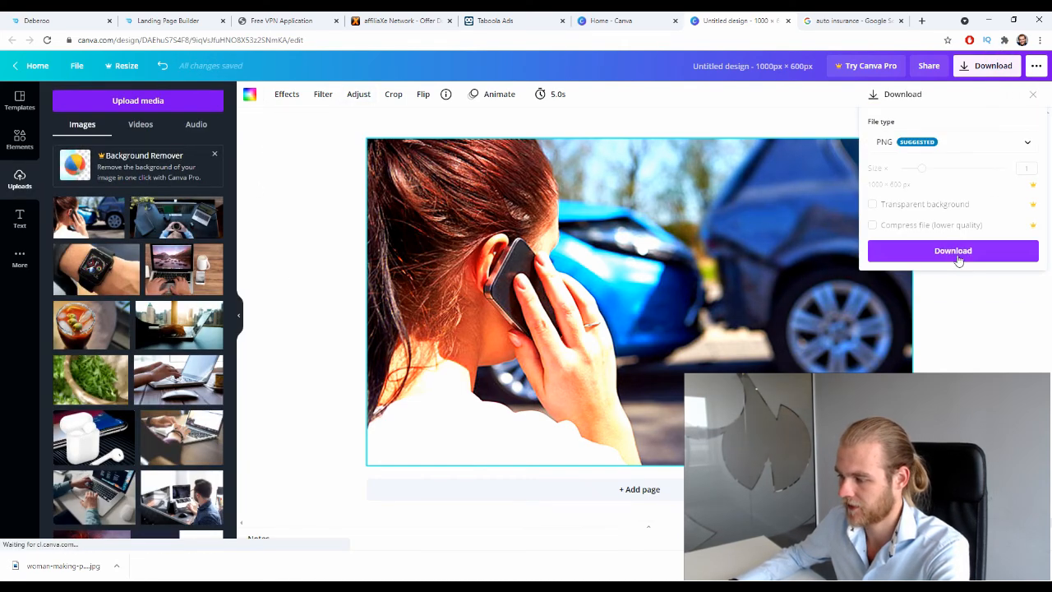
{"action": "left_click", "coordinate": [957, 251]}
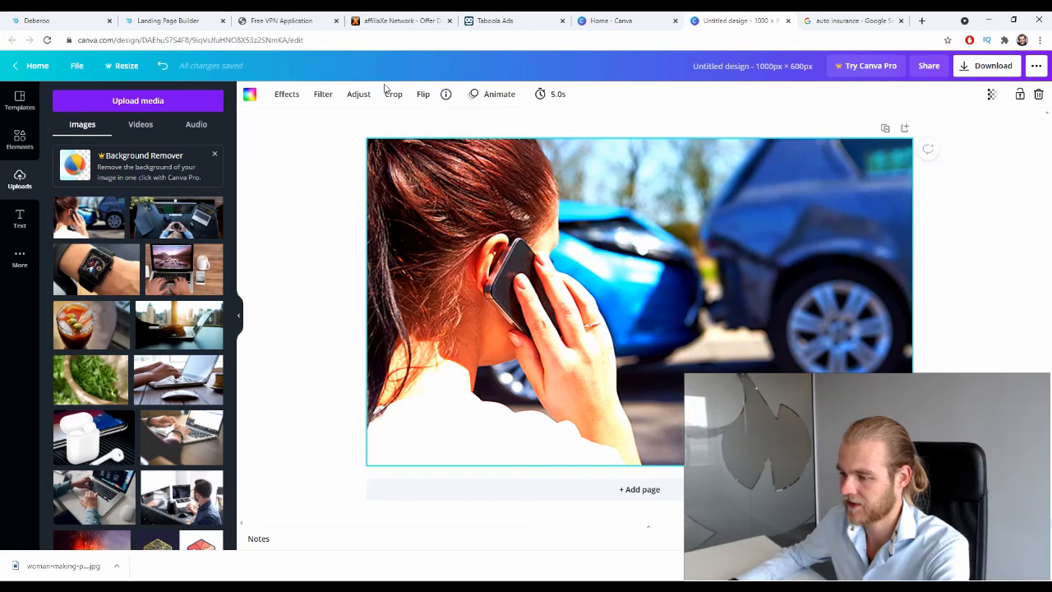
{"action": "left_click", "coordinate": [505, 21]}
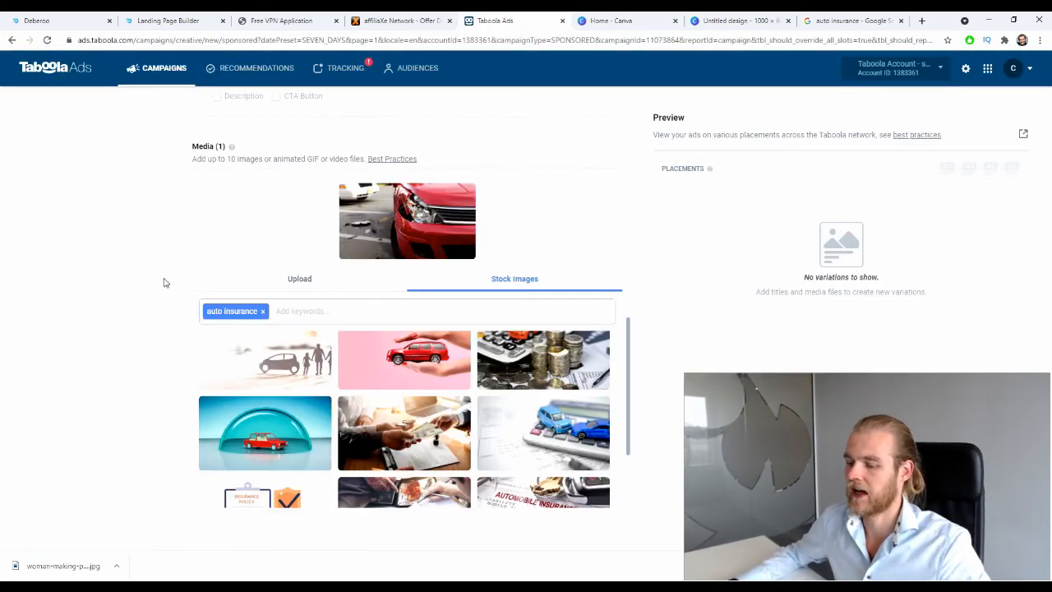
{"action": "scroll", "coordinate": [389, 342], "scroll_direction": "up", "scroll_amount": 5}
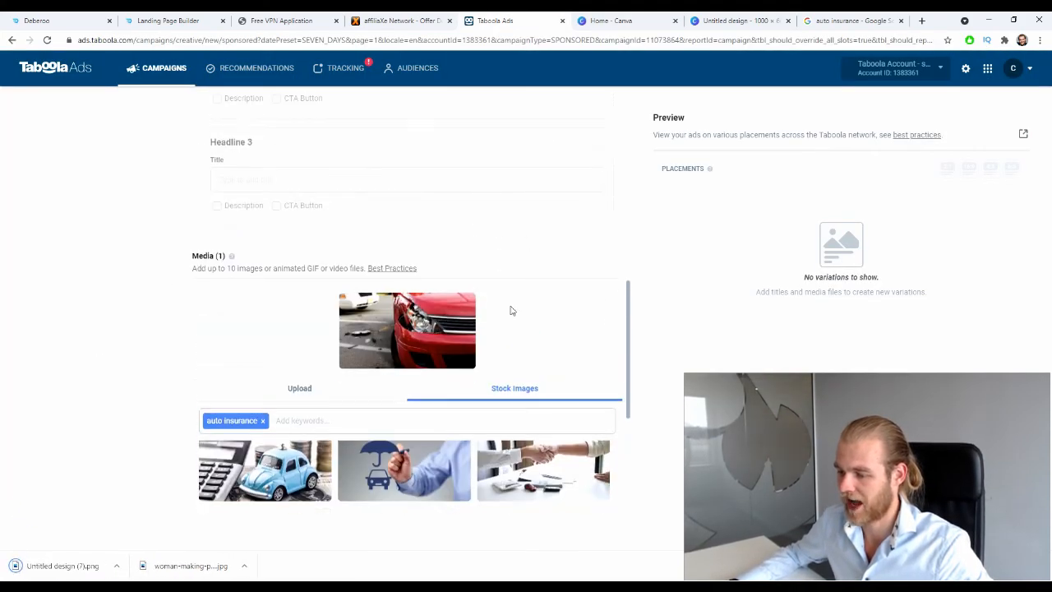
{"action": "scroll", "coordinate": [423, 438], "scroll_direction": "down", "scroll_amount": 1}
{"action": "left_click_drag", "start_coordinate": [54, 566], "coordinate": [518, 337]}
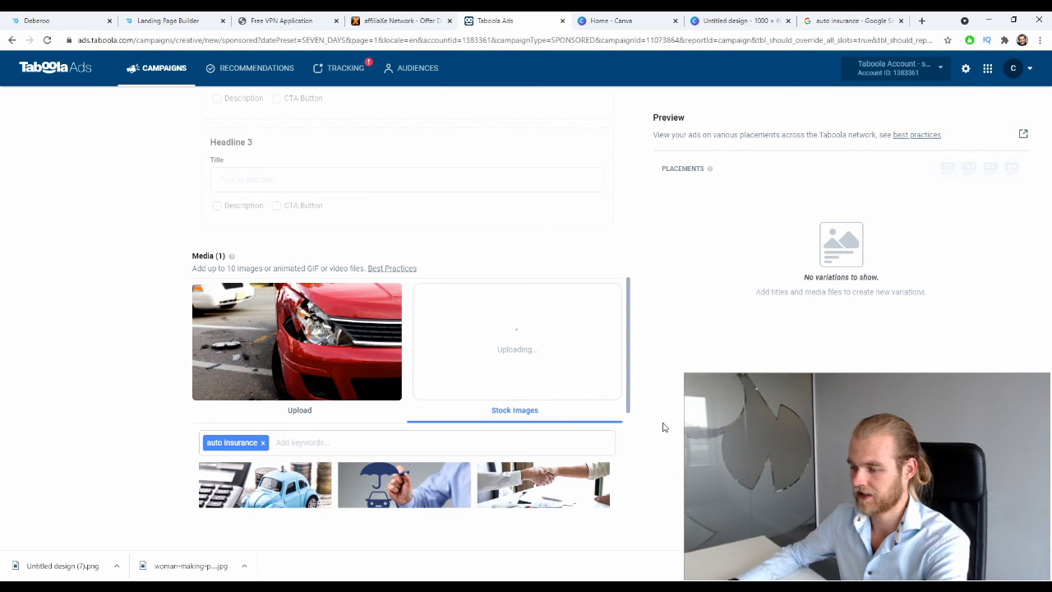
Enter "Your Insurance Company Doesn't Want You to Know This!" as the title of Headline 1
{"action": "scroll", "coordinate": [376, 408], "scroll_direction": "up", "scroll_amount": 3}
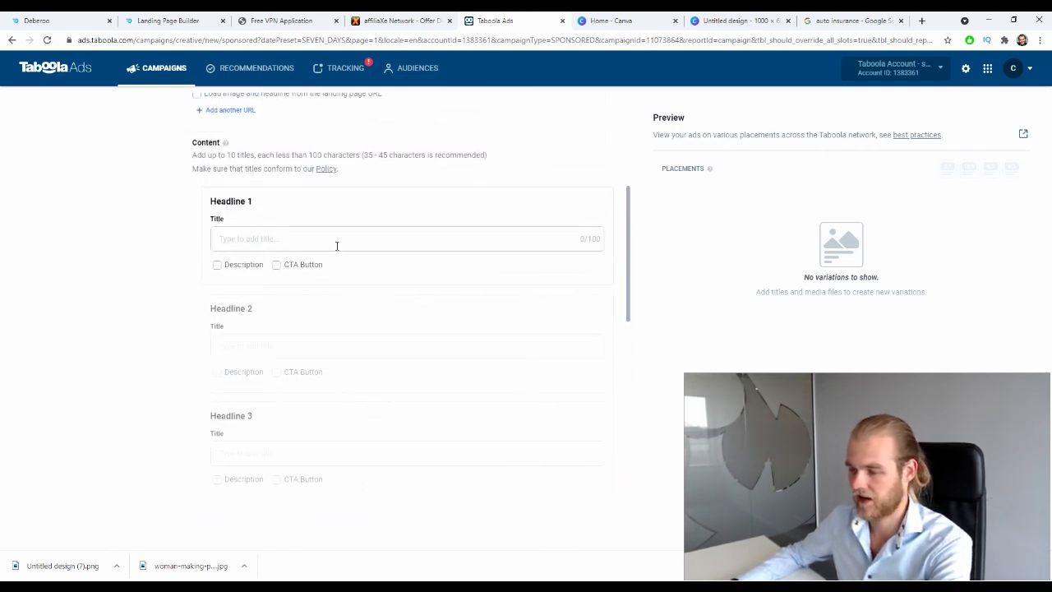
{"action": "left_click", "coordinate": [336, 240]}
{"action": "left_click", "coordinate": [105, 297]}
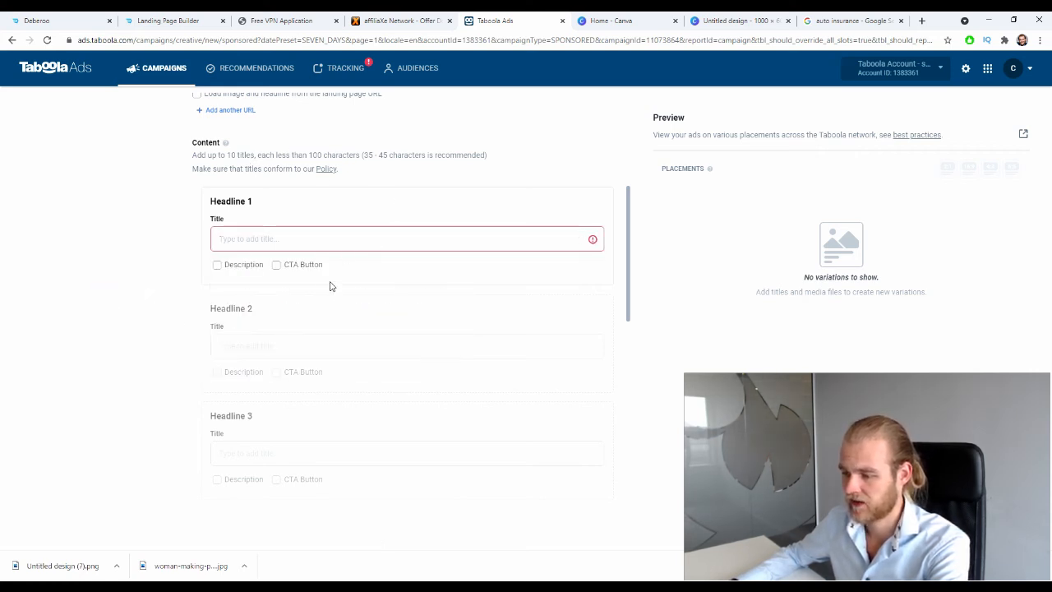
{"action": "left_click", "coordinate": [306, 241]}
{"action": "type", "text": "Y"}
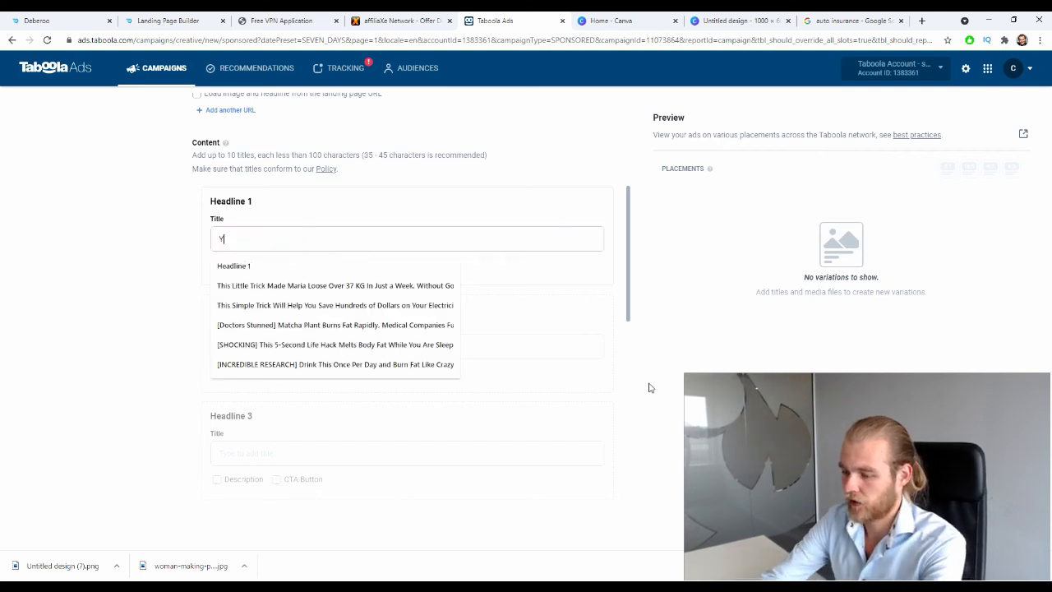
{"action": "type", "text": "our Insurance Comp"}
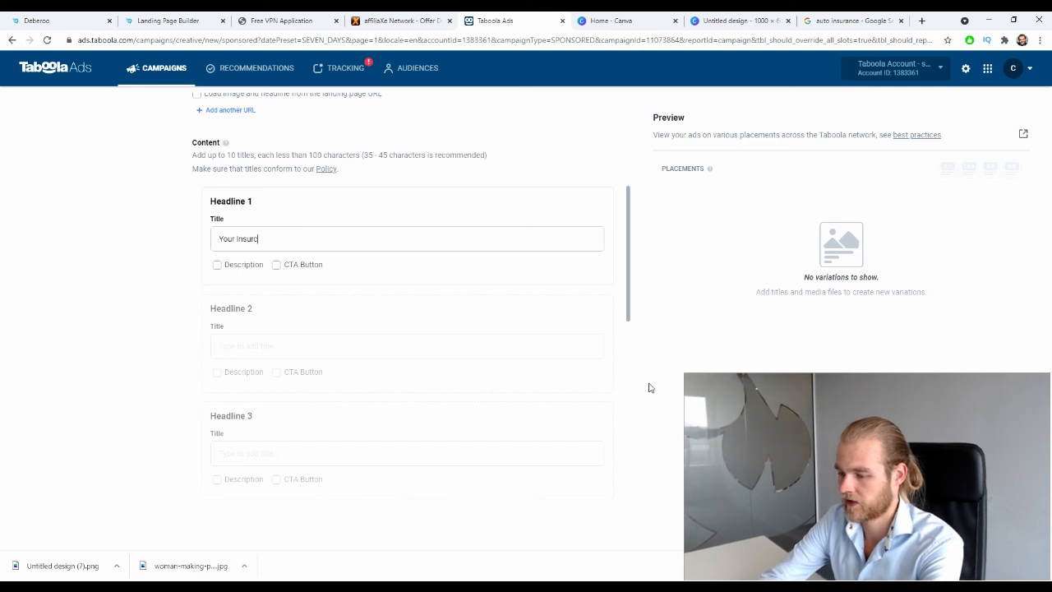
{"action": "type", "text": "any Deo"}
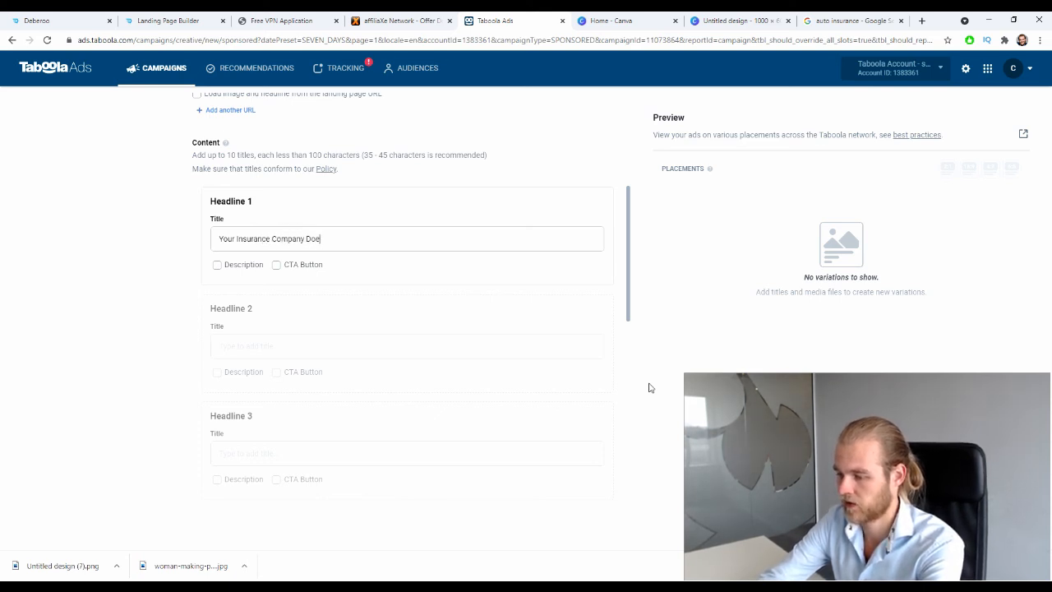
{"action": "type", "text": "sn't Want "}
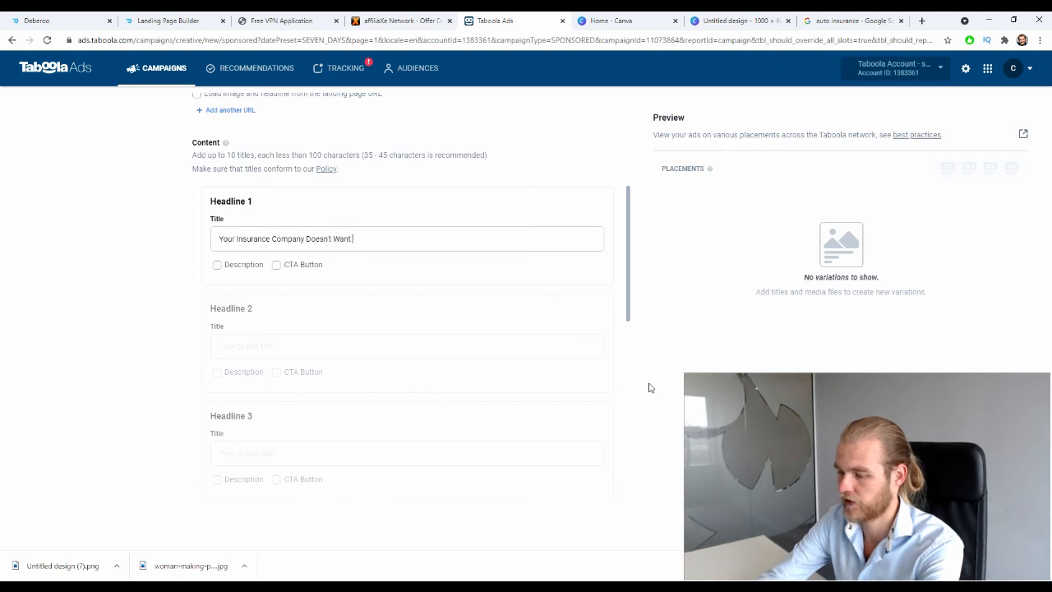
{"action": "type", "text": "You to n"}
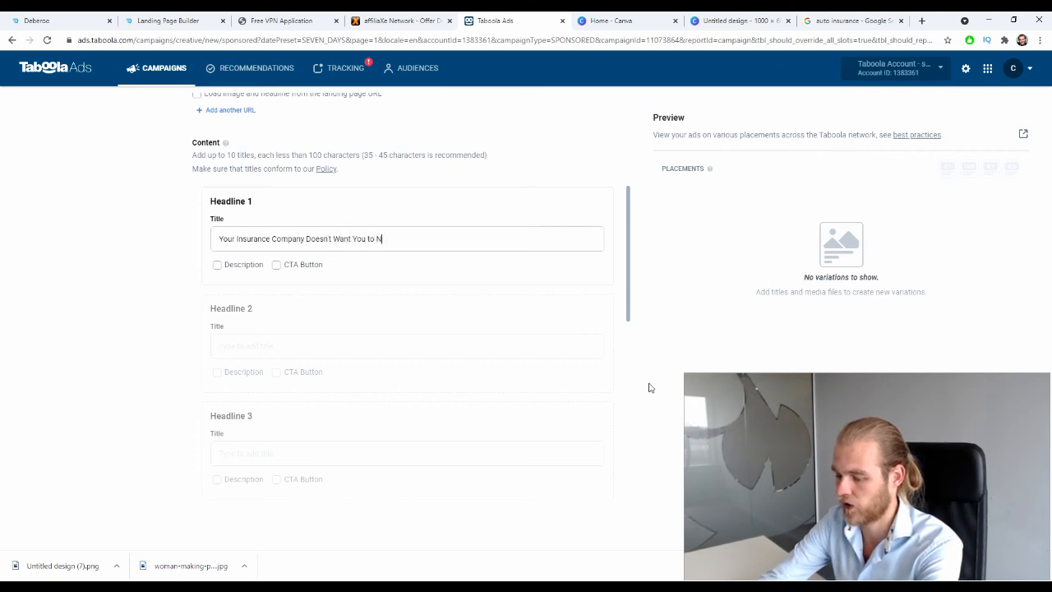
{"action": "type", "text": "ow"}
{"action": "key", "text": "BackSpace"}
{"action": "key", "text": "BackSpace"}
{"action": "key", "text": "BackSpace"}
{"action": "type", "text": "Know"}
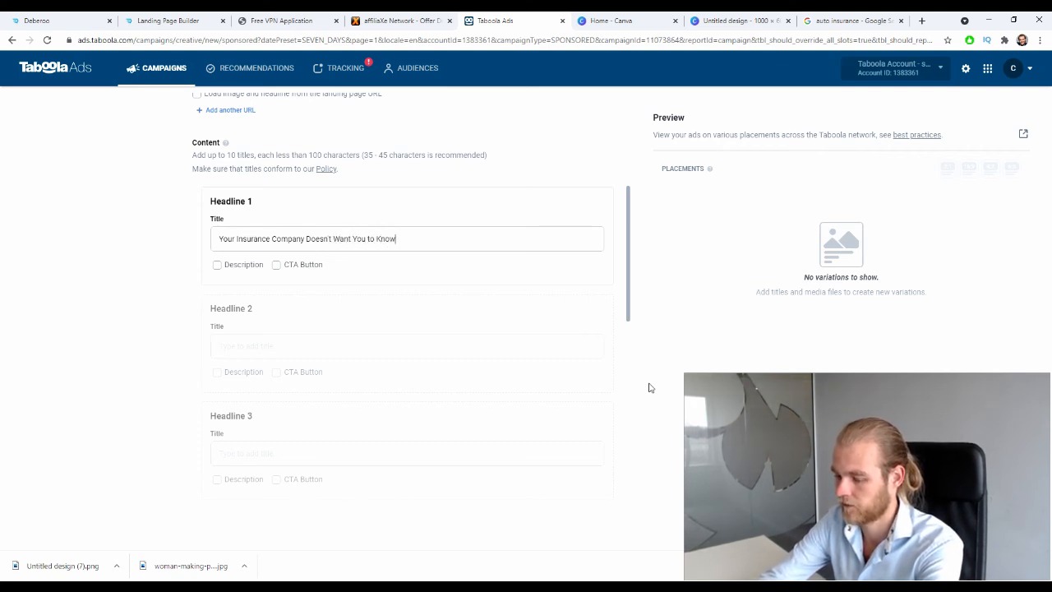
{"action": "type", "text": " Thiws!"}
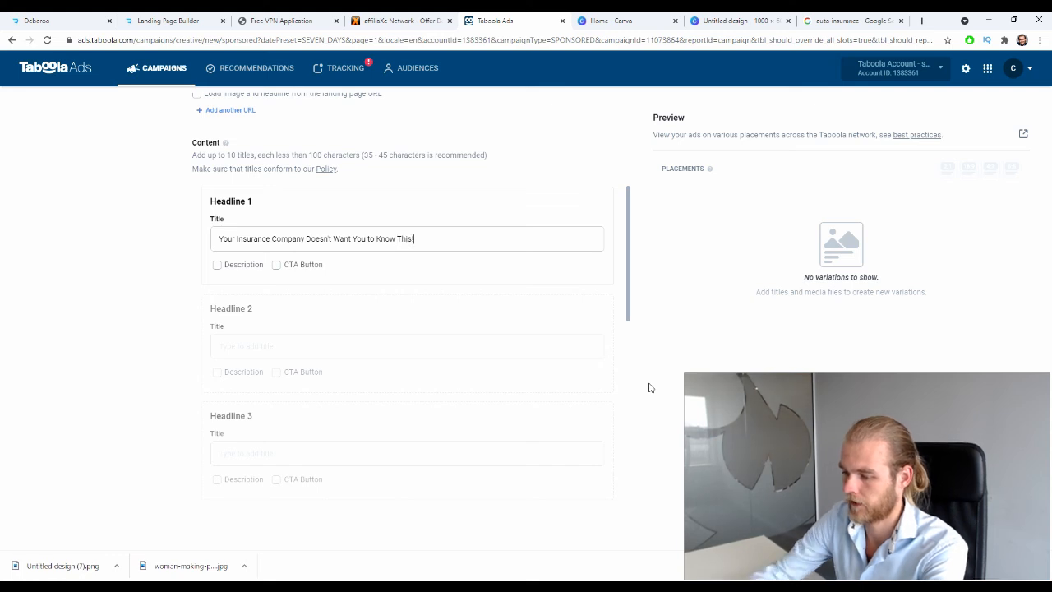
Enable the description for Headline 1 and enter "Your Auto Insurance Company is Overcharging You, and doesn't want you to know"
{"action": "left_click", "coordinate": [234, 269]}
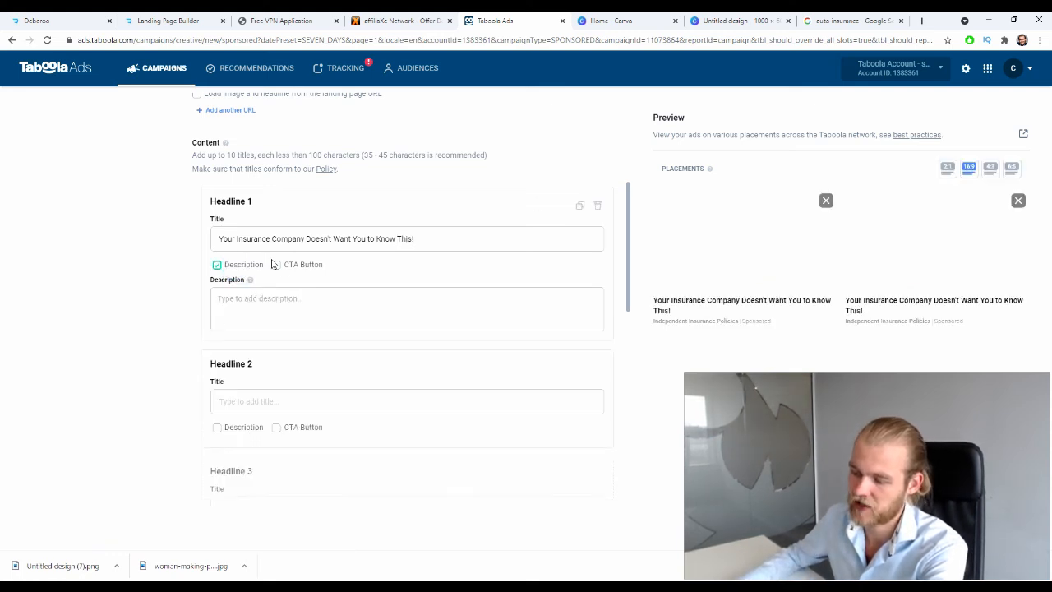
{"action": "left_click", "coordinate": [313, 306]}
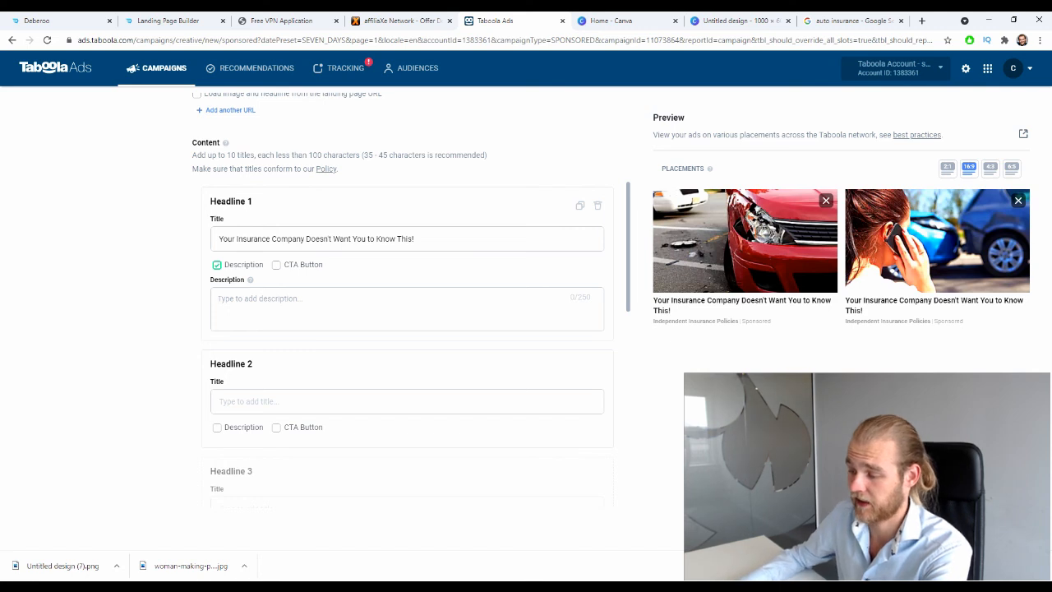
{"action": "type", "text": "Your A"}
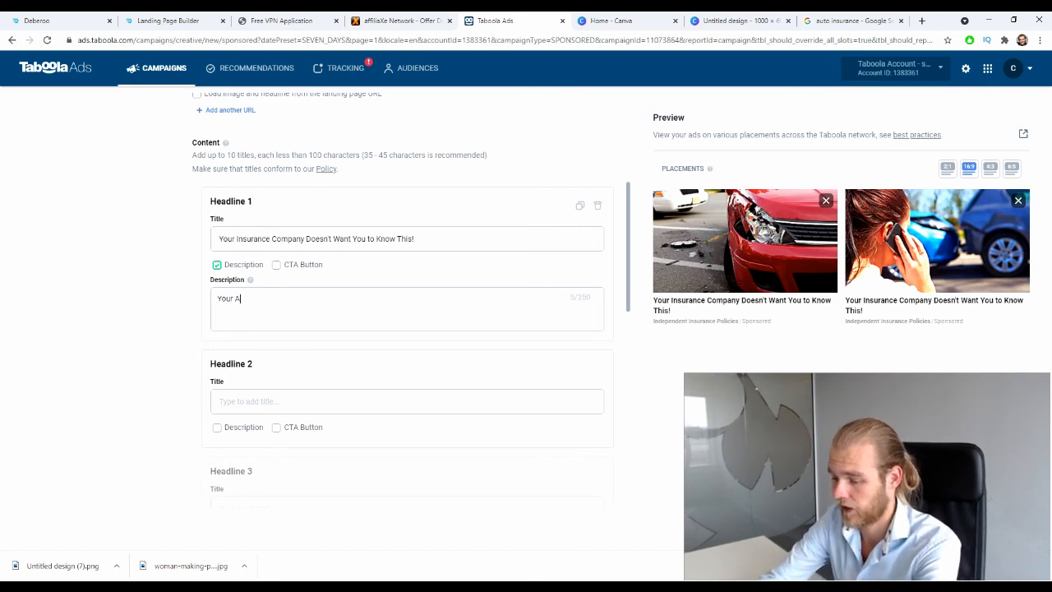
{"action": "type", "text": "uto "}
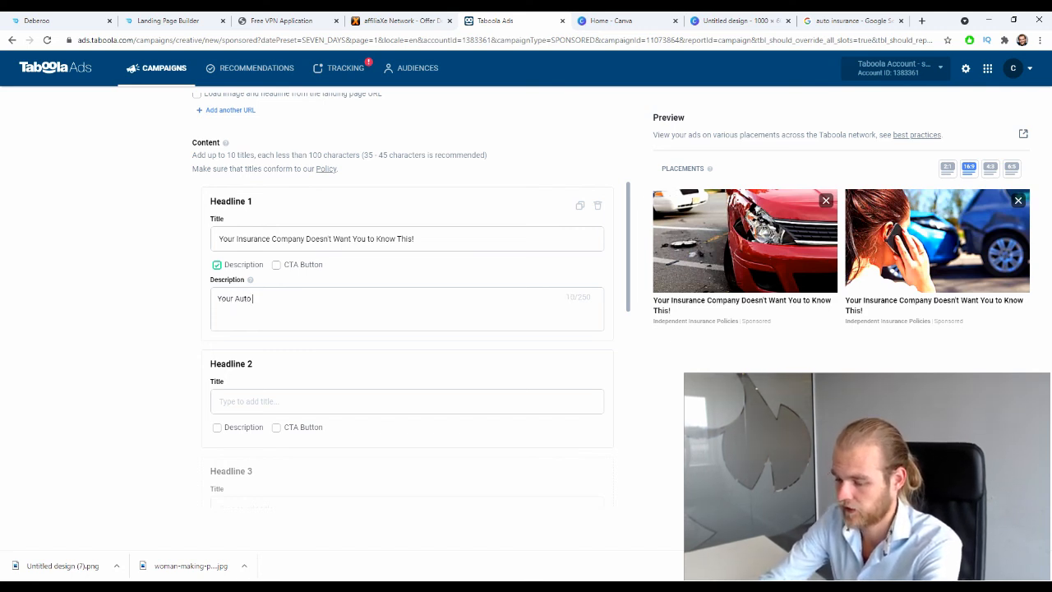
{"action": "type", "text": "Insurance "}
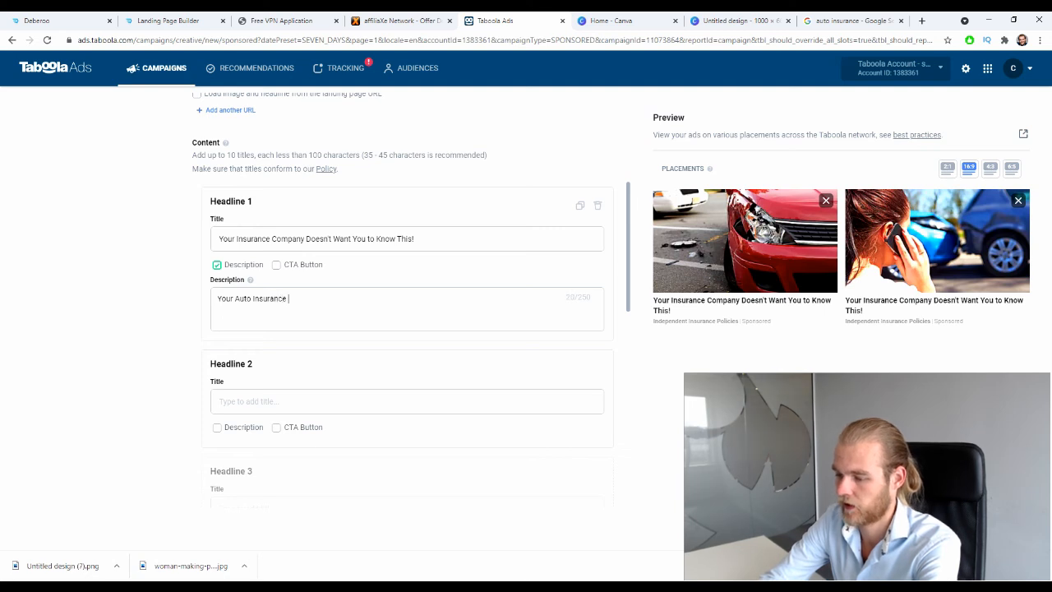
{"action": "type", "text": "Compant"}
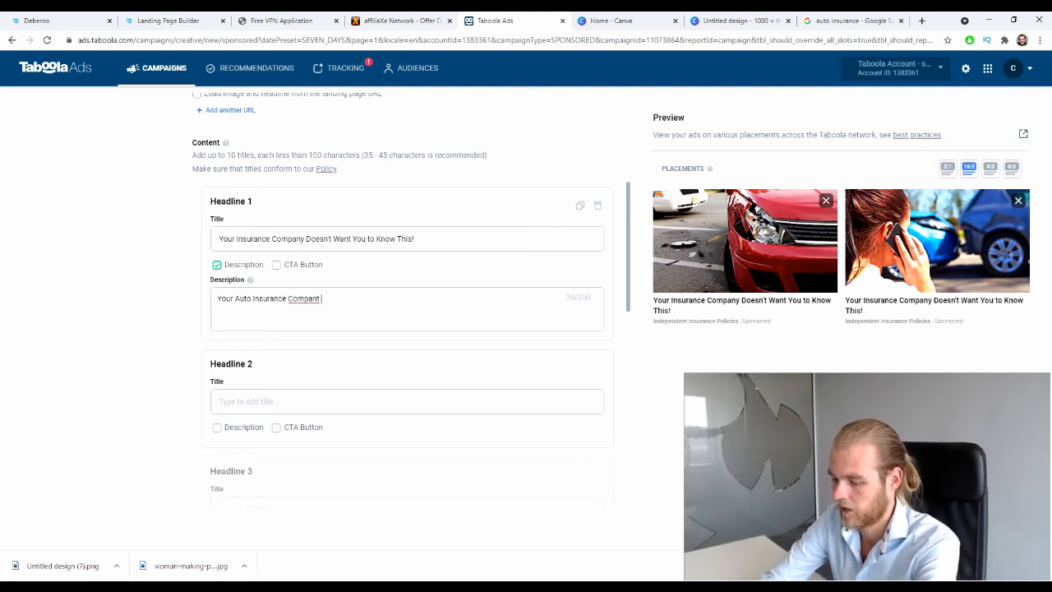
{"action": "key", "text": "BackSpace"}
{"action": "key", "text": "BackSpace"}
{"action": "type", "text": "y is Overchargin"}
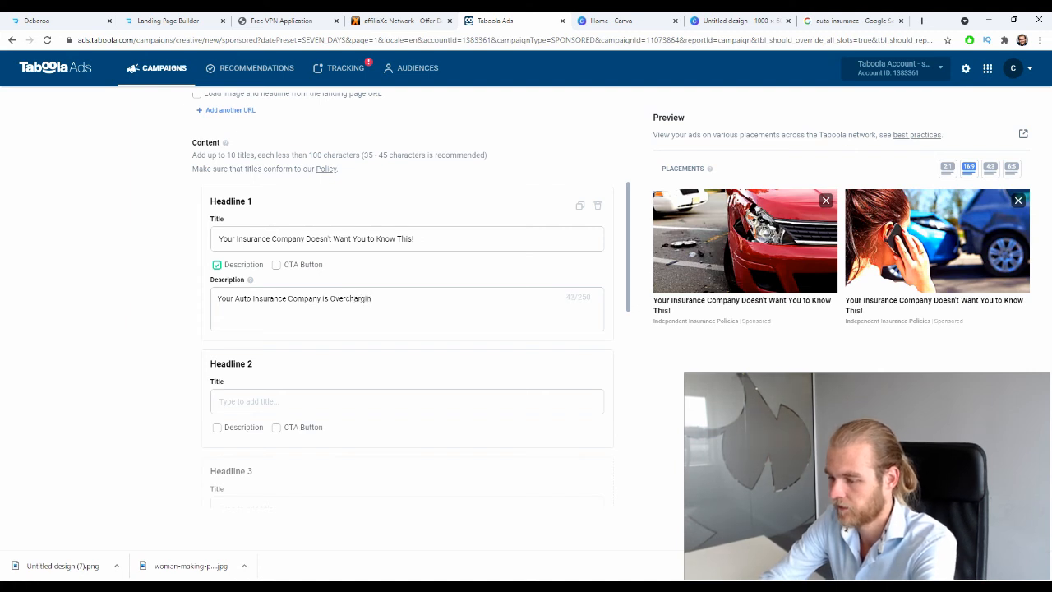
{"action": "type", "text": "g yo"}
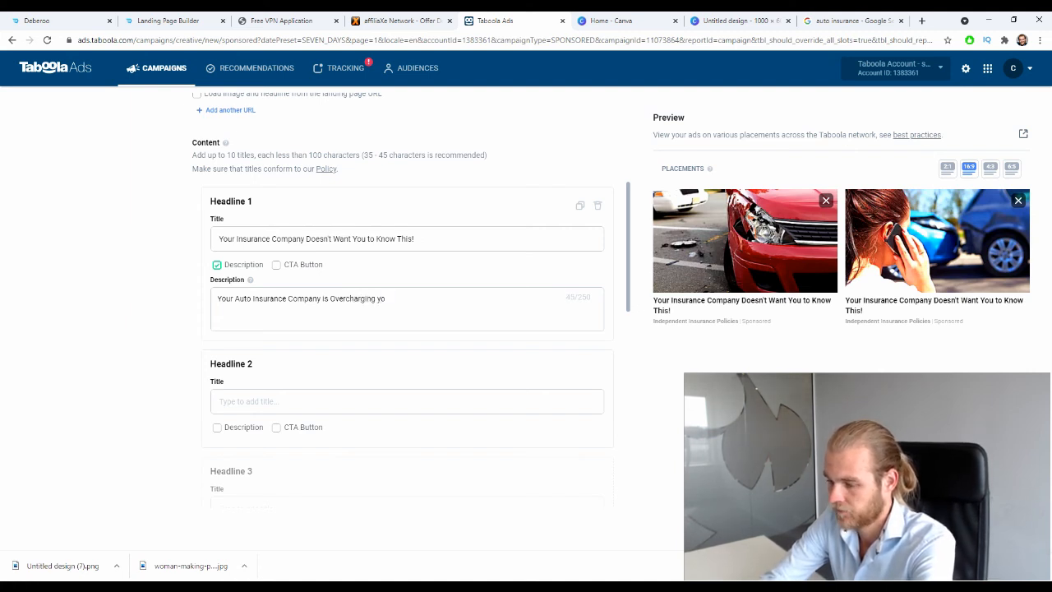
{"action": "key", "text": "BackSpace"}
{"action": "key", "text": "BackSpace"}
{"action": "type", "text": "YO"}
{"action": "key", "text": "BackSpace"}
{"action": "type", "text": "ou,"}
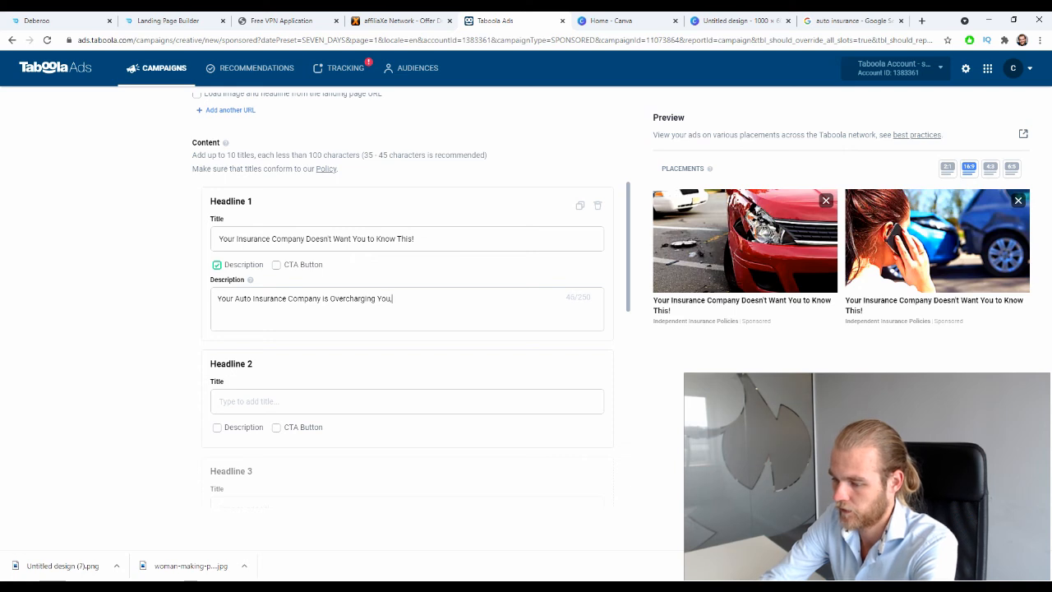
{"action": "type", "text": " and doesn't"}
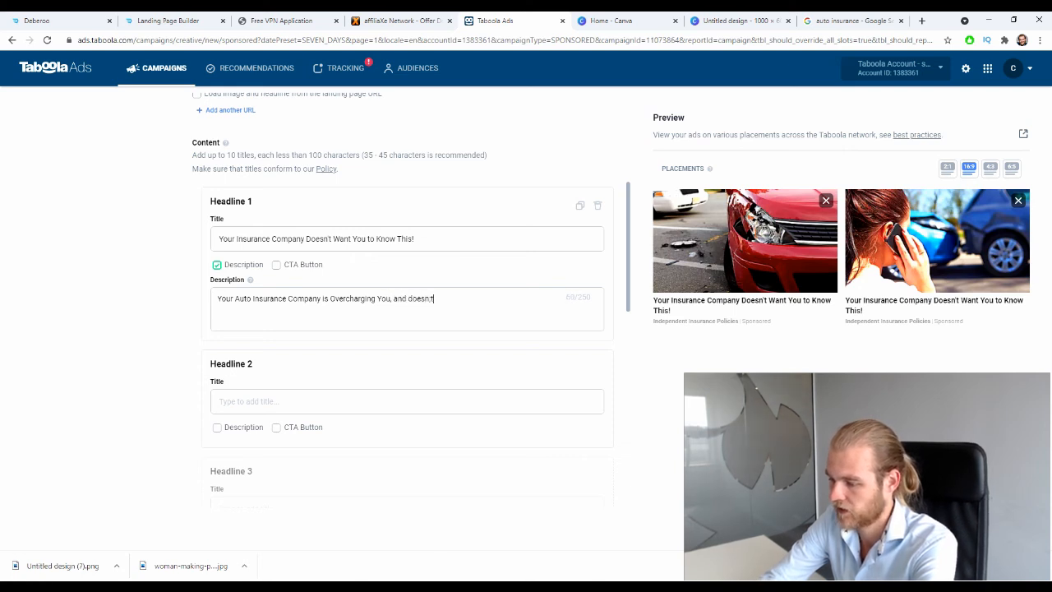
{"action": "type", "text": " want"}
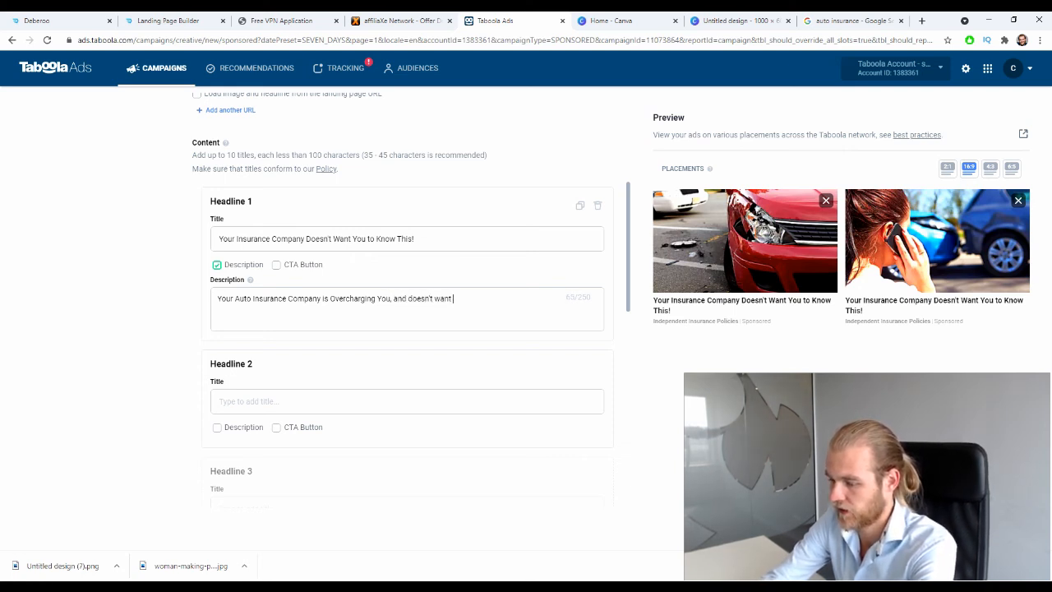
{"action": "type", "text": " you to know"}
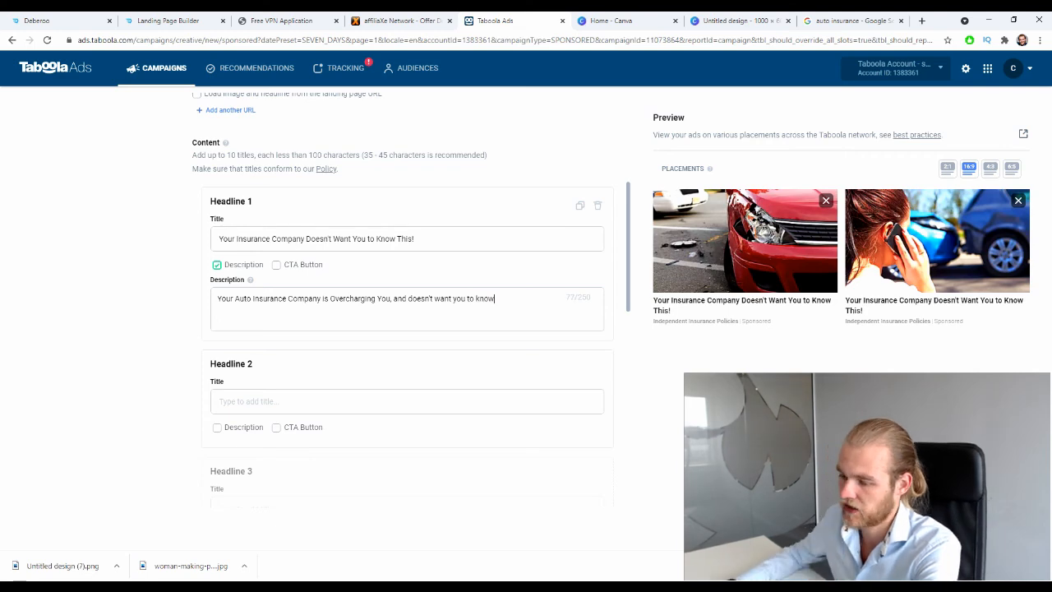
Change "Overcharging You" to lowercase "overcharging you" in the Headline 1 description
{"action": "left_click", "coordinate": [383, 297]}
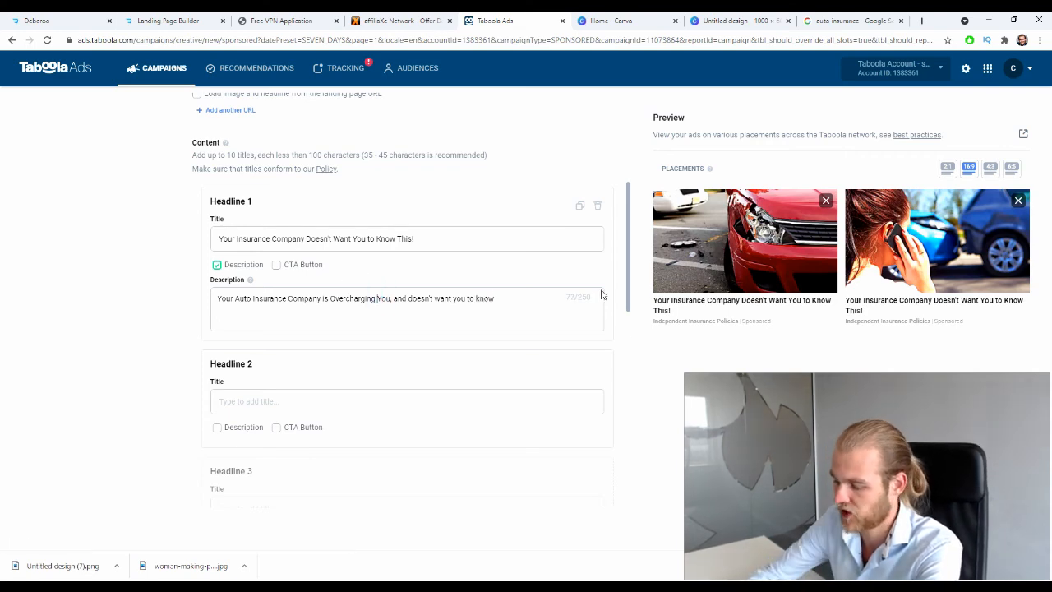
{"action": "key", "text": "BackSpace"}
{"action": "type", "text": "y"}
{"action": "key", "text": "Left"}
{"action": "key", "text": "Left"}
{"action": "key", "text": "Left"}
{"action": "key", "text": "Left"}
{"action": "key", "text": "Left"}
{"action": "key", "text": "Left"}
{"action": "key", "text": "Left"}
{"action": "key", "text": "Left"}
{"action": "key", "text": "Left"}
{"action": "key", "text": "Left"}
{"action": "key", "text": "Left"}
{"action": "key", "text": "Left"}
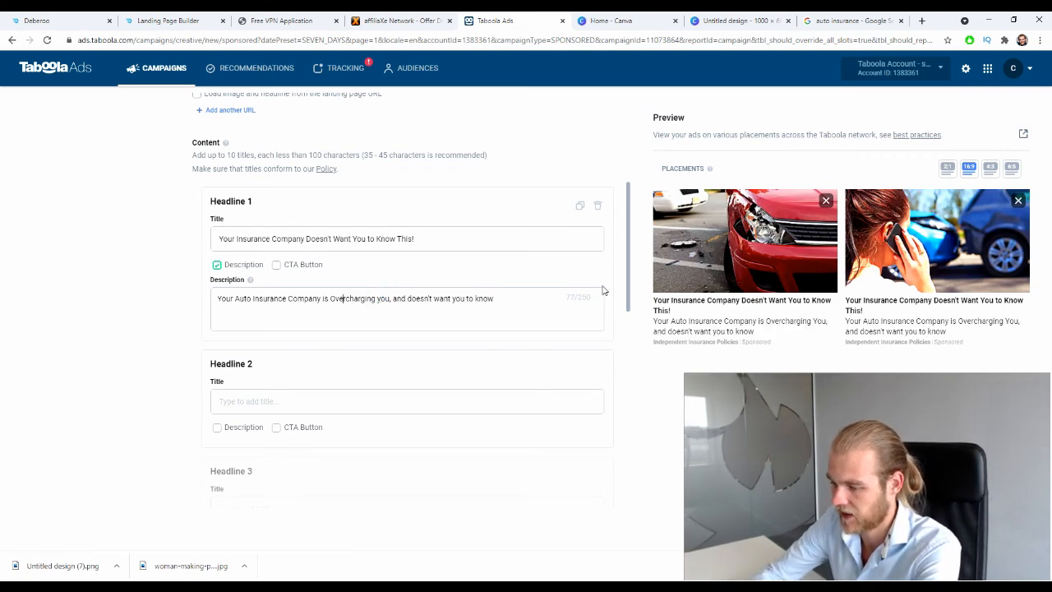
{"action": "key", "text": "BackSpace"}
{"action": "type", "text": "o"}
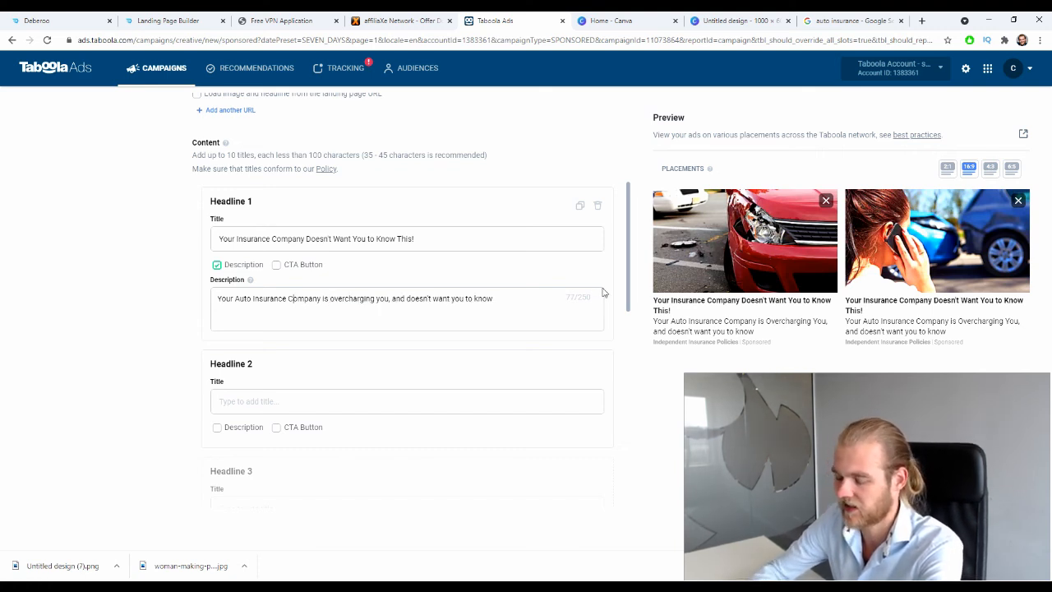
End the description's first sentence with a period and append "Get a new quote and see how much you can save!"
{"action": "left_click", "coordinate": [548, 309]}
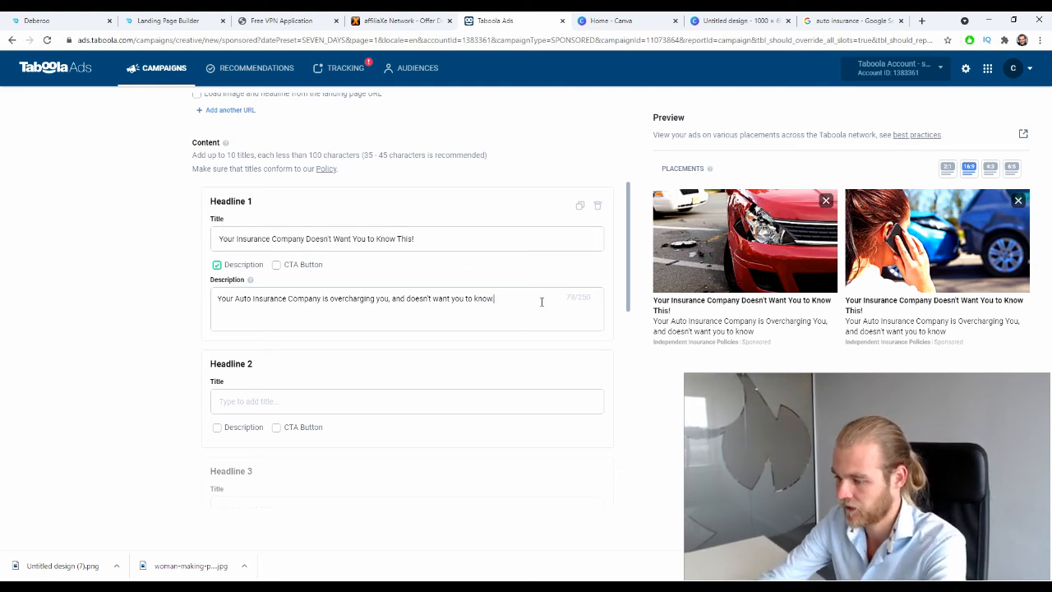
{"action": "type", "text": "Get "}
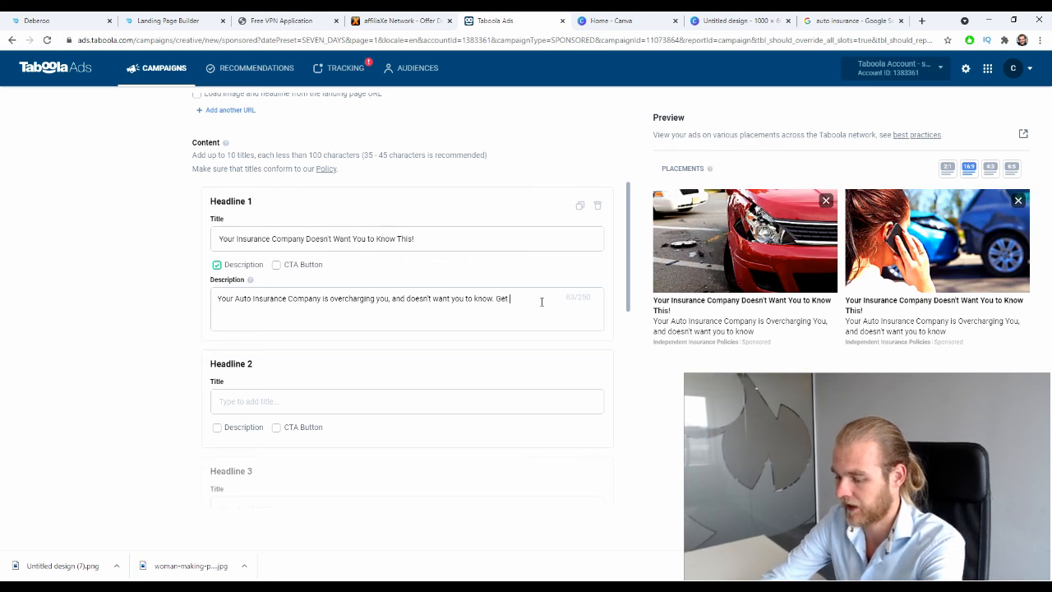
{"action": "type", "text": "a new"}
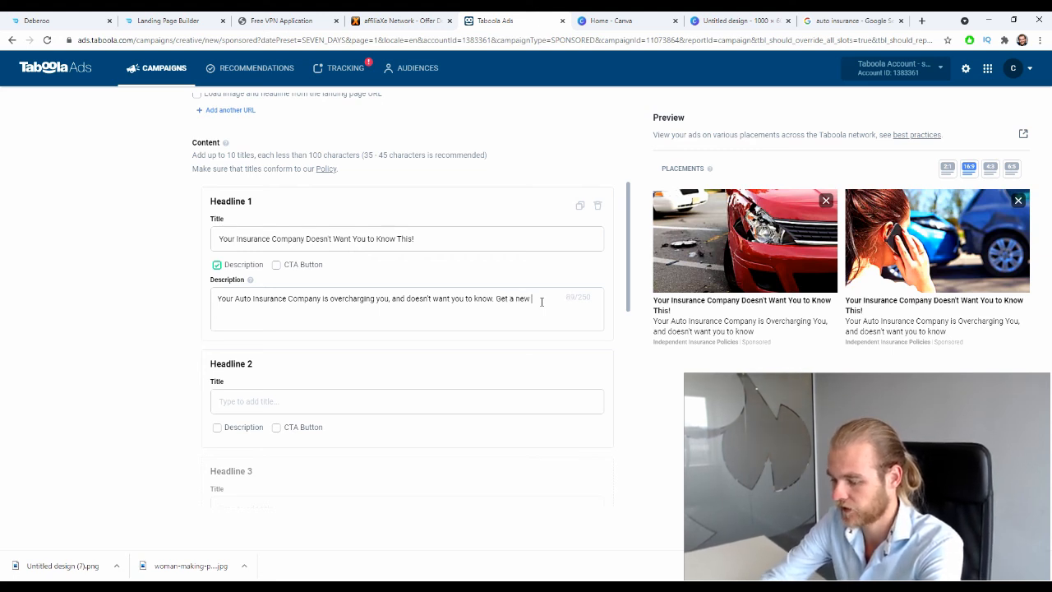
{"action": "type", "text": " quote"}
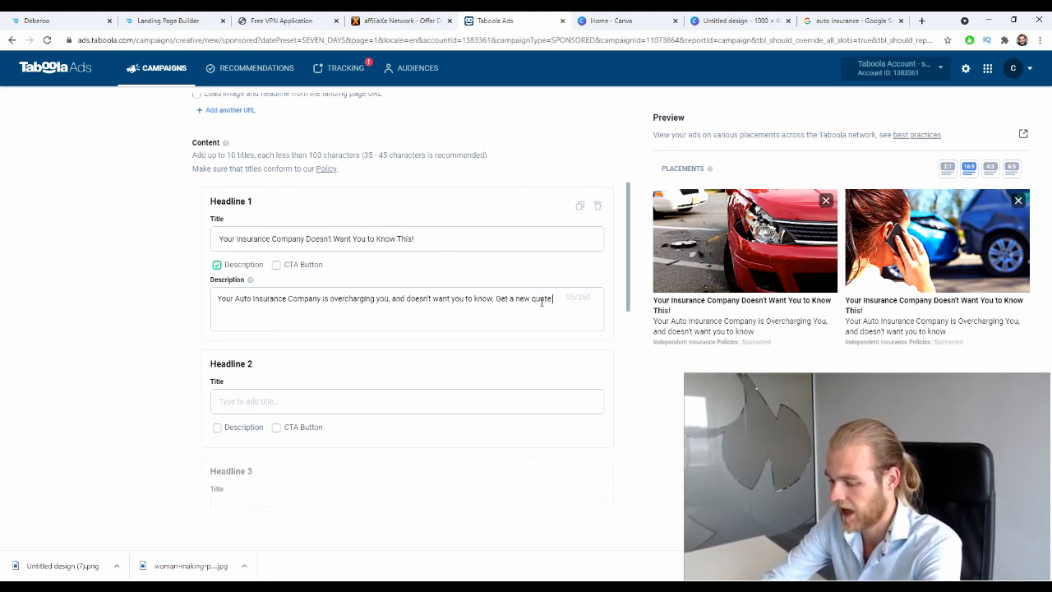
{"action": "type", "text": " and see how m"}
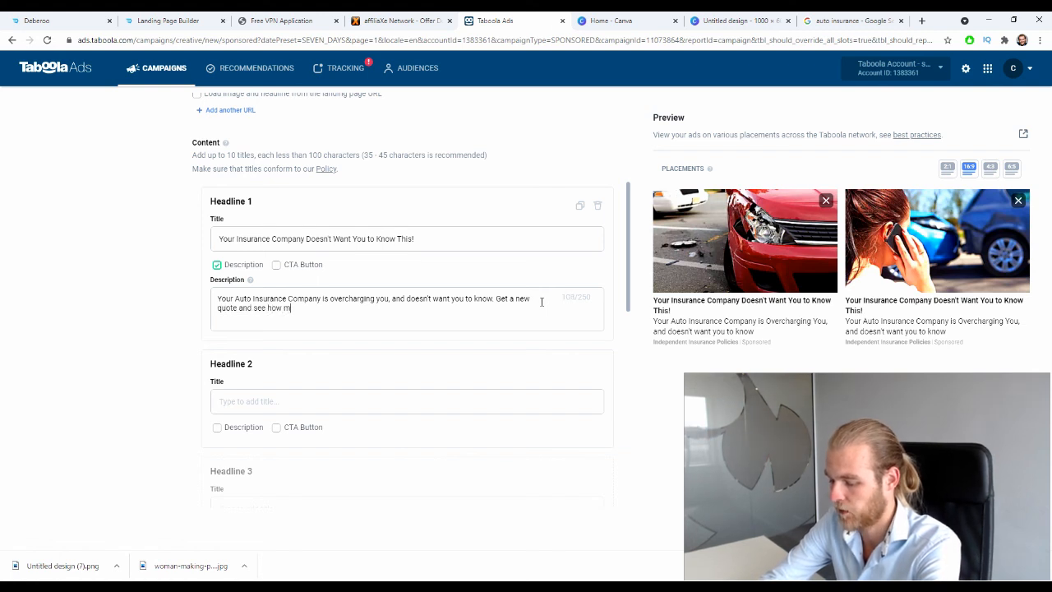
{"action": "type", "text": "uch you can"}
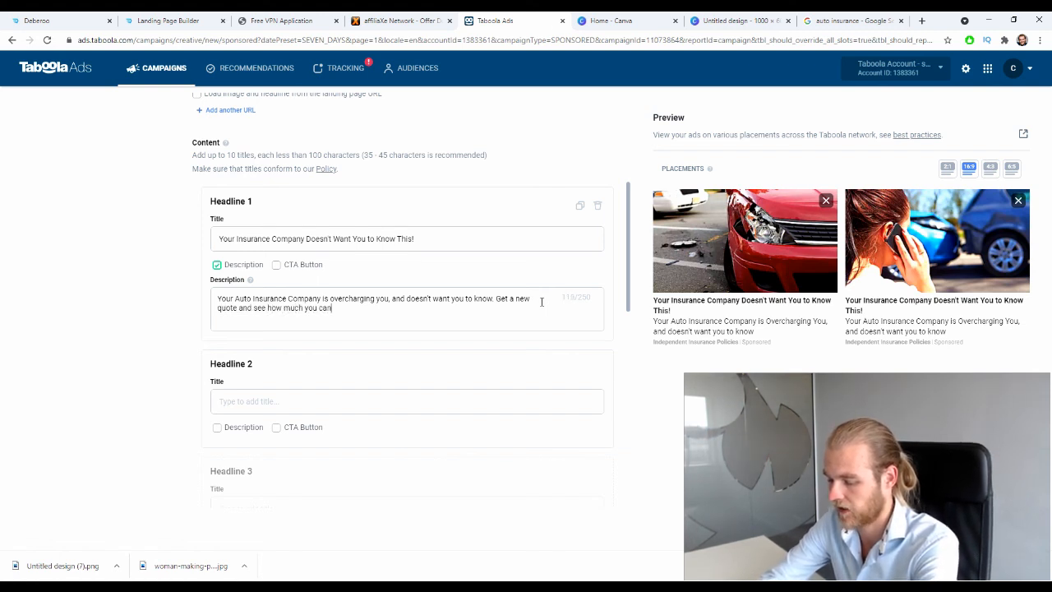
{"action": "type", "text": " save! Ama"}
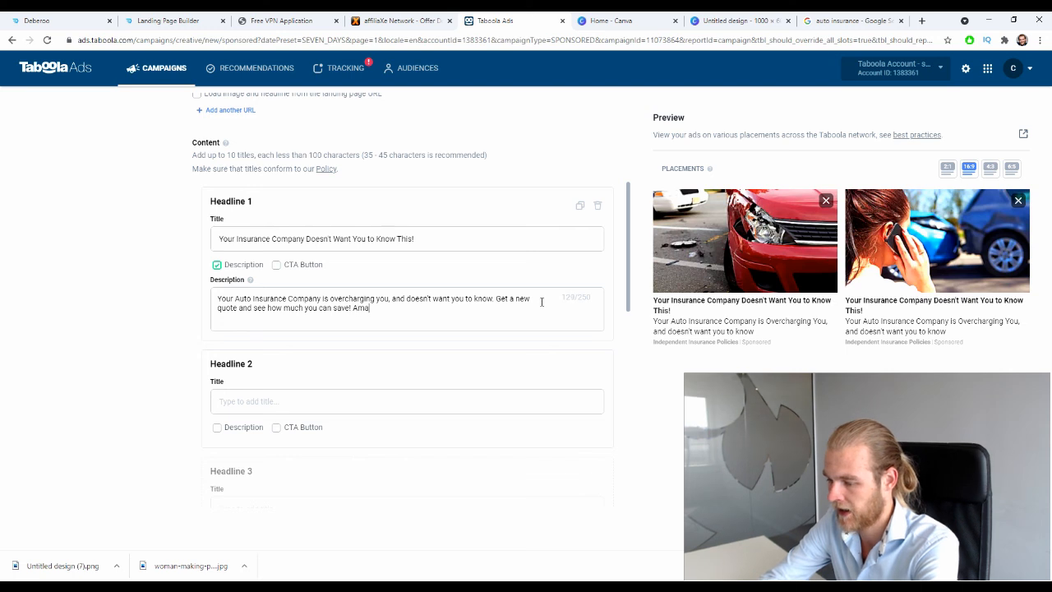
Add a testimonial sentence to the description: a woman's first name followed by "just saved $286 per year on her Auto Insurance."
{"action": "type", "text": "nda Just"}
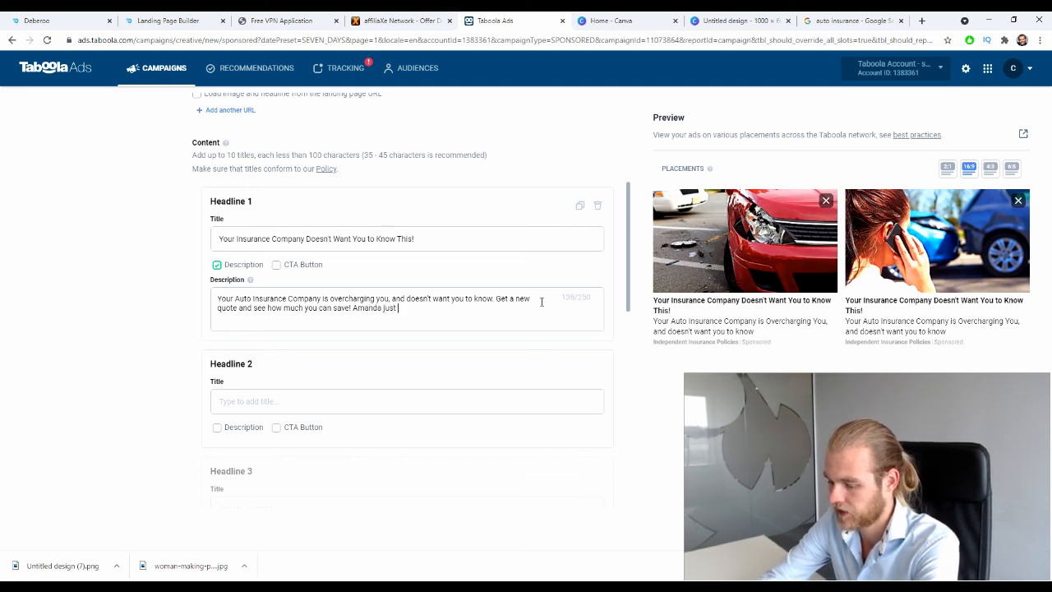
{"action": "type", "text": " save "}
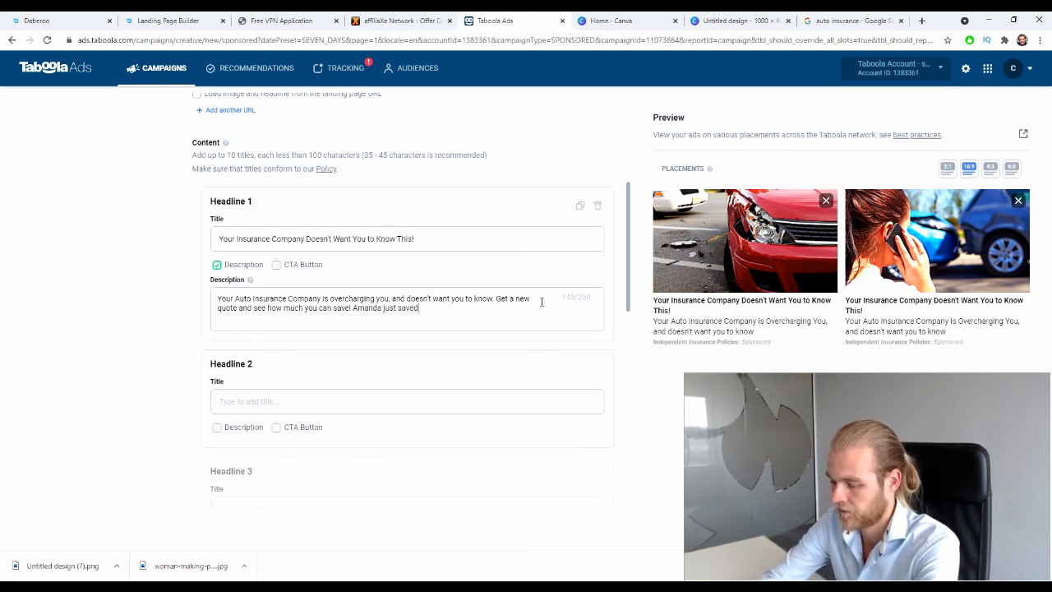
{"action": "type", "text": " $30"}
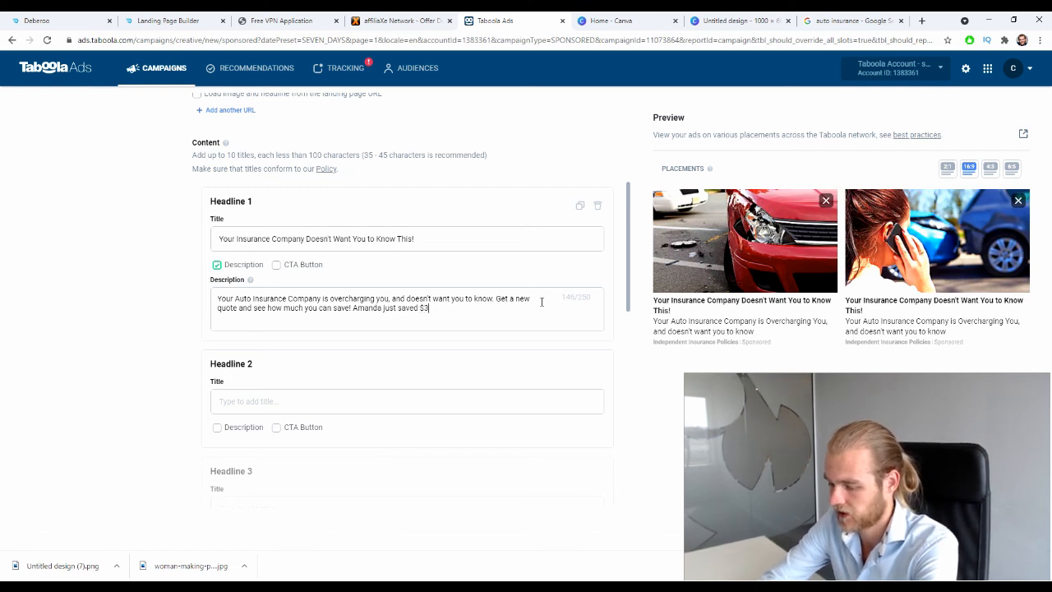
{"action": "key", "text": "BackSpace"}
{"action": "type", "text": "2"}
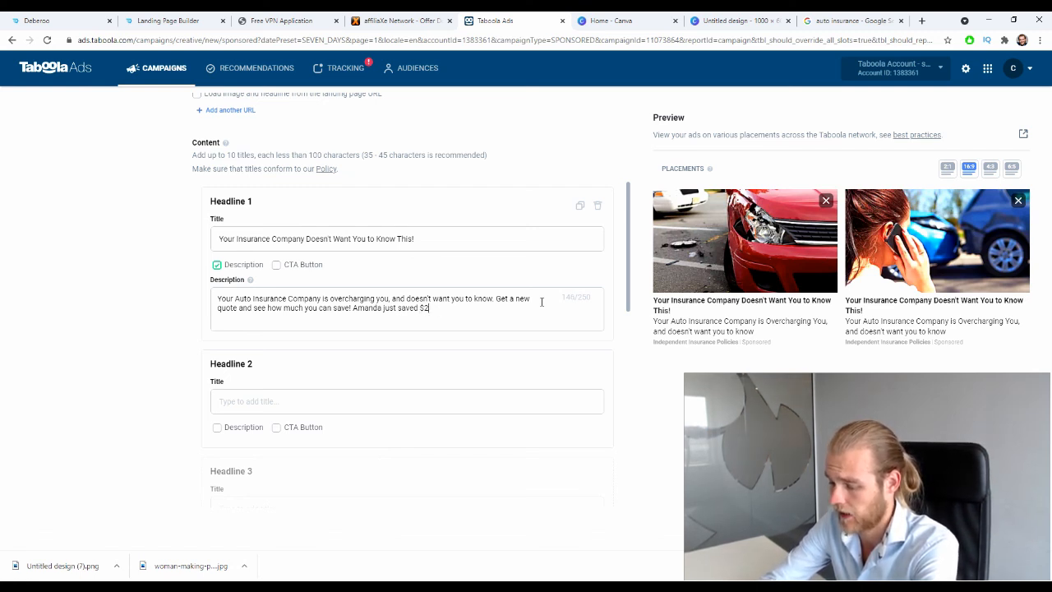
{"action": "type", "text": "86"}
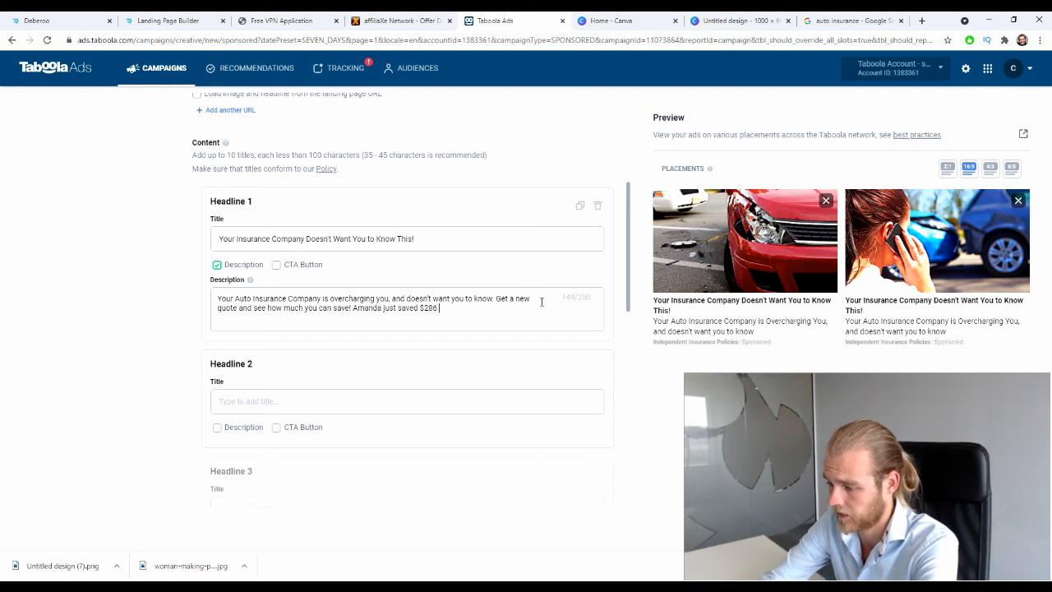
{"action": "type", "text": " per"}
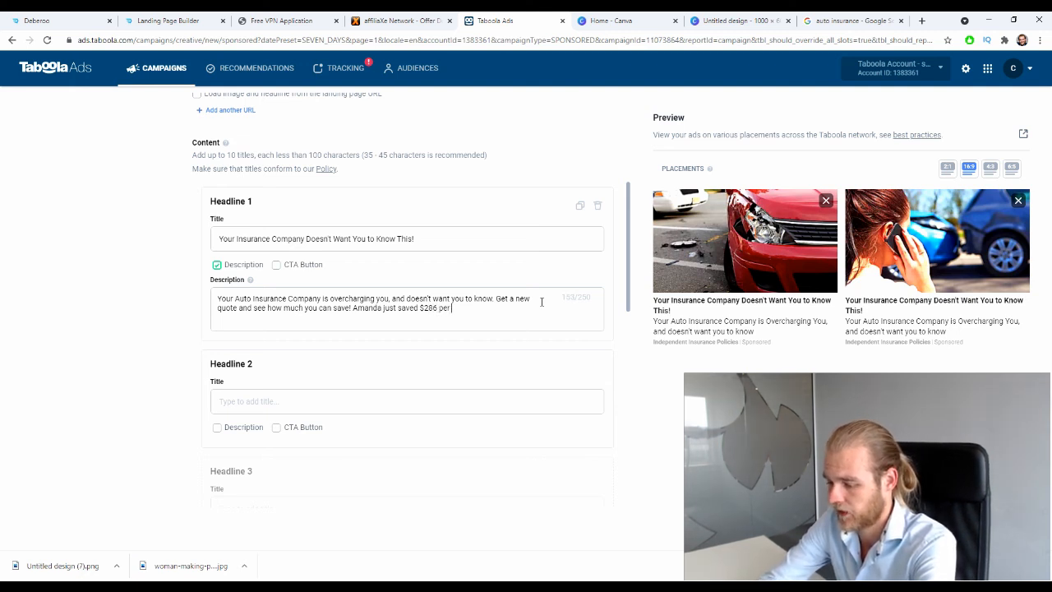
{"action": "type", "text": " year on he"}
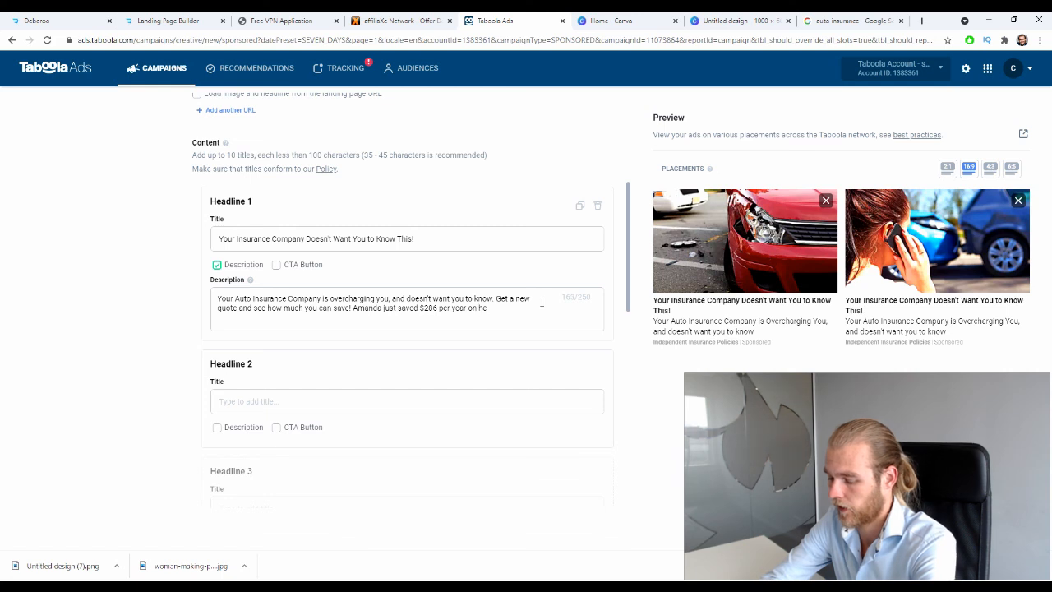
{"action": "type", "text": "r Auto Ins"}
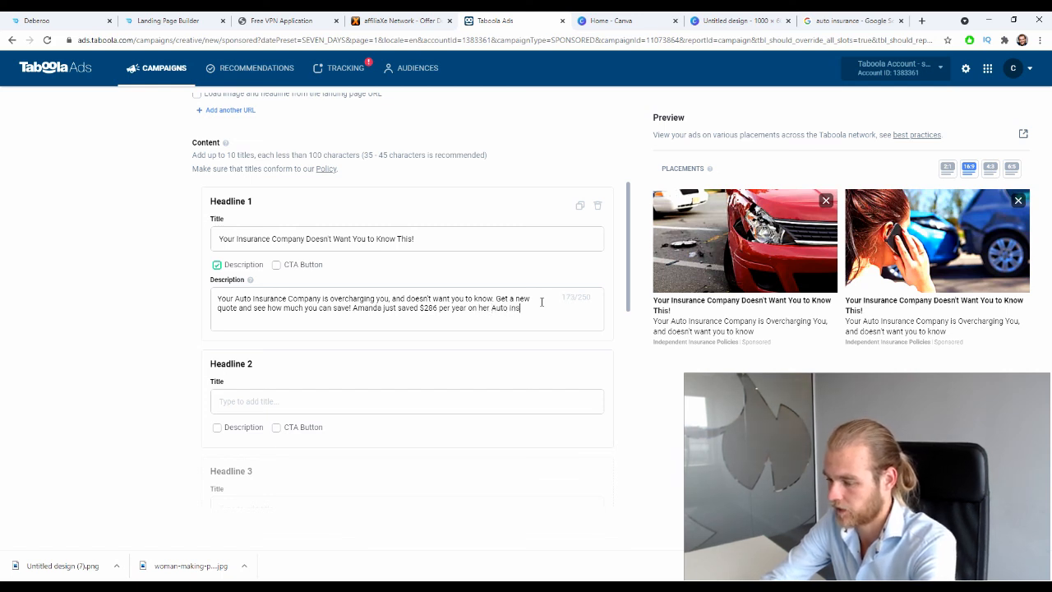
{"action": "type", "text": "urance."}
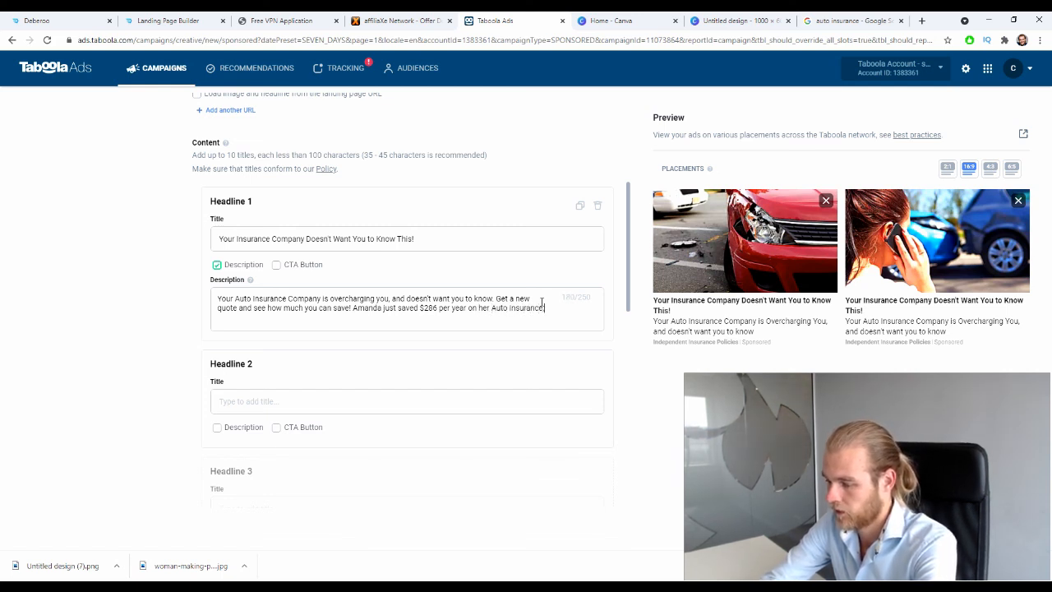
Finish the Headline 1 description with the question "How much will you save today?"
{"action": "key", "text": "Return"}
{"action": "type", "text": "How M"}
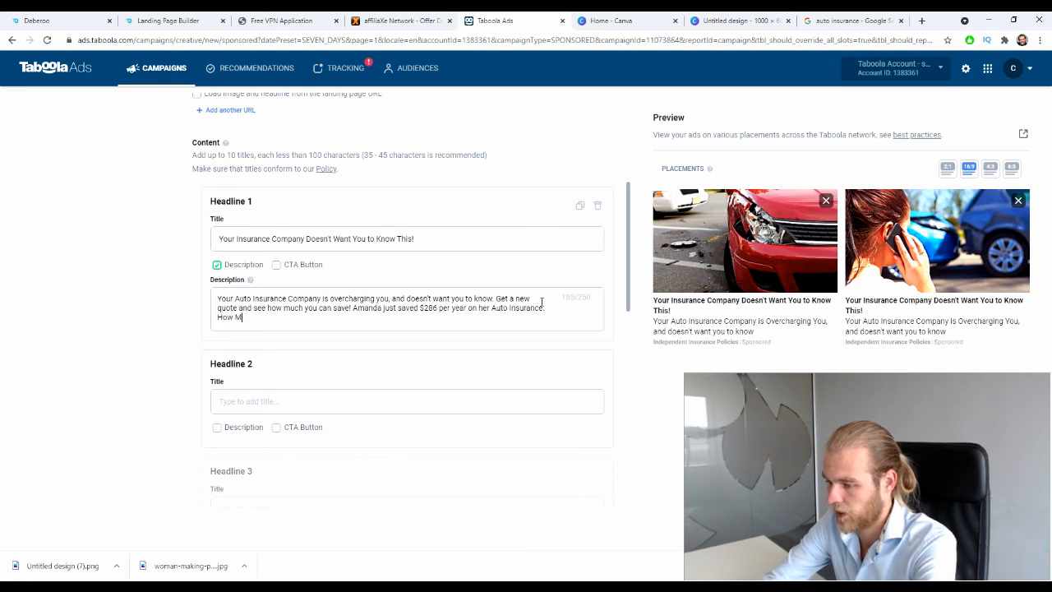
{"action": "type", "text": "muc"}
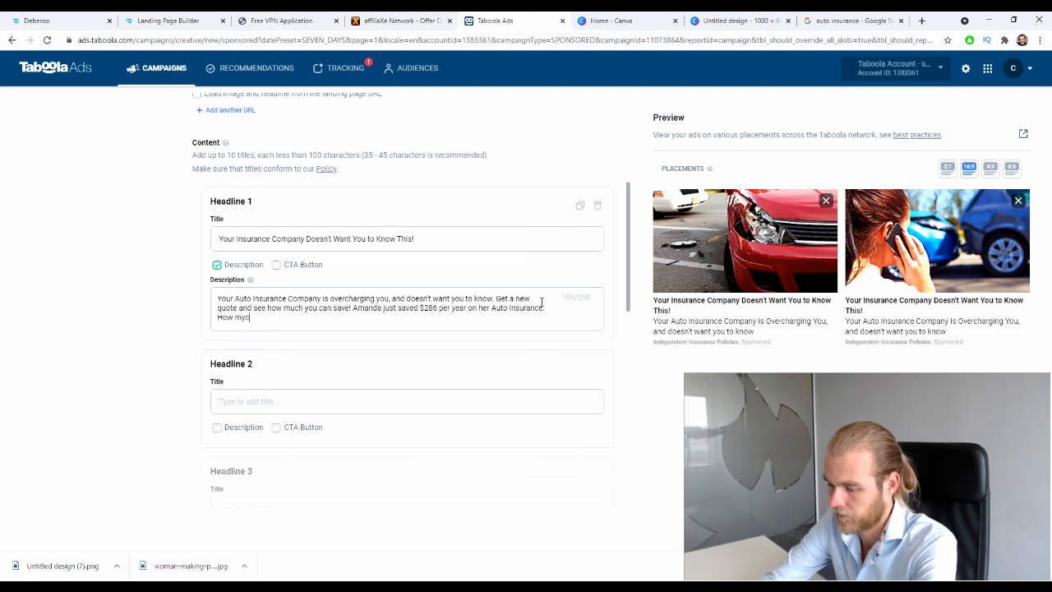
{"action": "type", "text": "uch will you"}
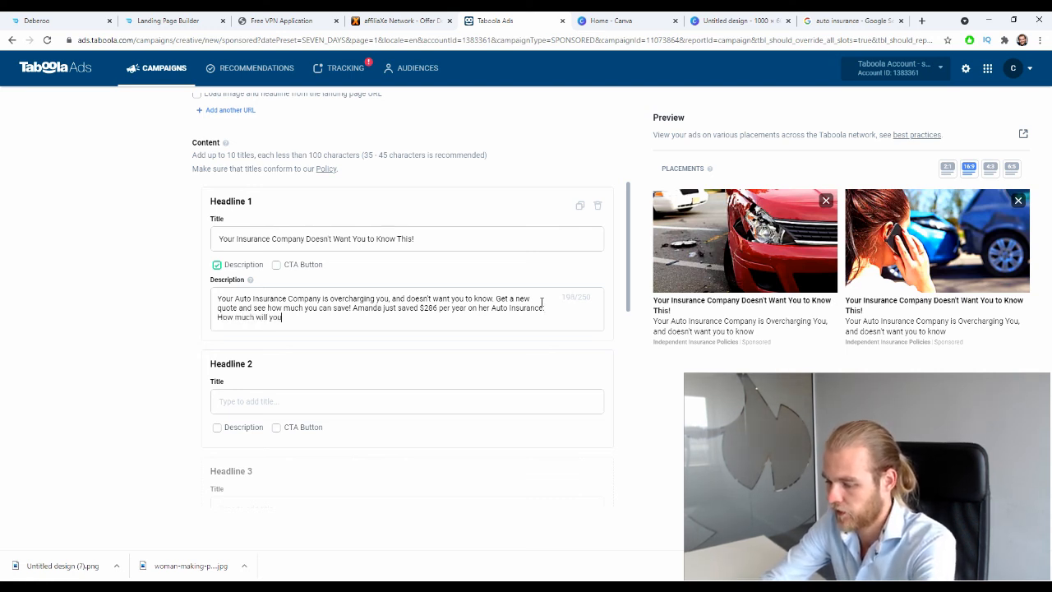
{"action": "type", "text": " save today?"}
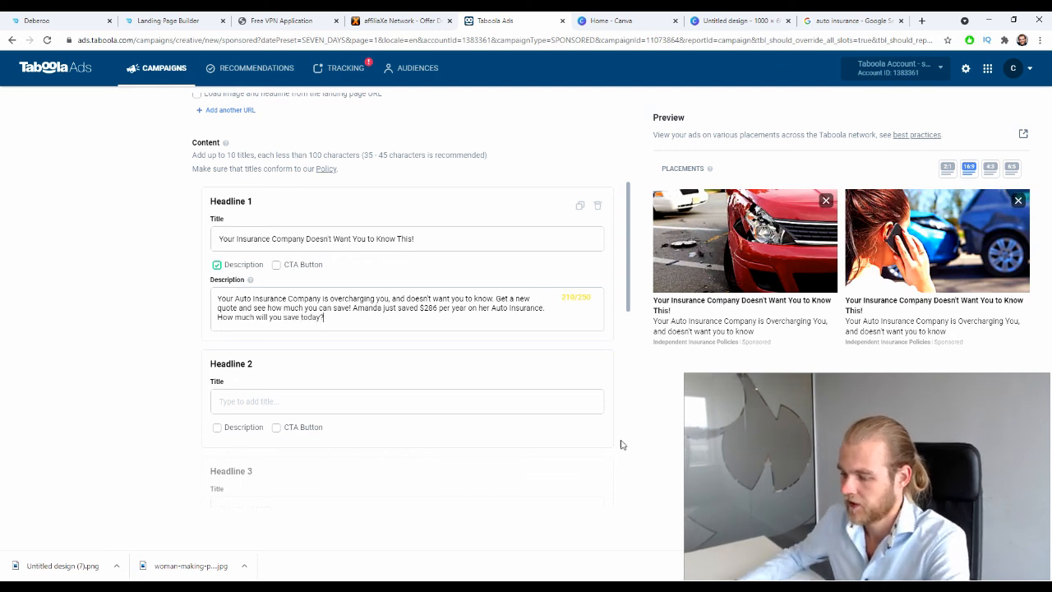
Enable a CTA button for Headline 1 and set it to "Get Quote"
{"action": "scroll", "coordinate": [329, 351], "scroll_direction": "down", "scroll_amount": 1}
{"action": "type", "text": "?"}
{"action": "left_click", "coordinate": [294, 210]}
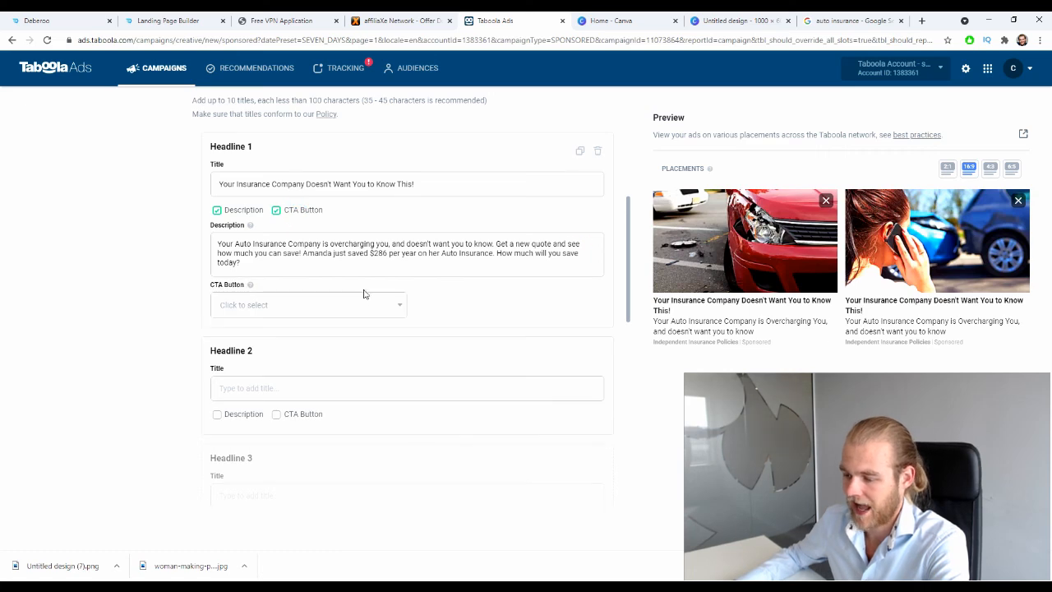
{"action": "left_click", "coordinate": [364, 304]}
{"action": "scroll", "coordinate": [254, 381], "scroll_direction": "down", "scroll_amount": 3}
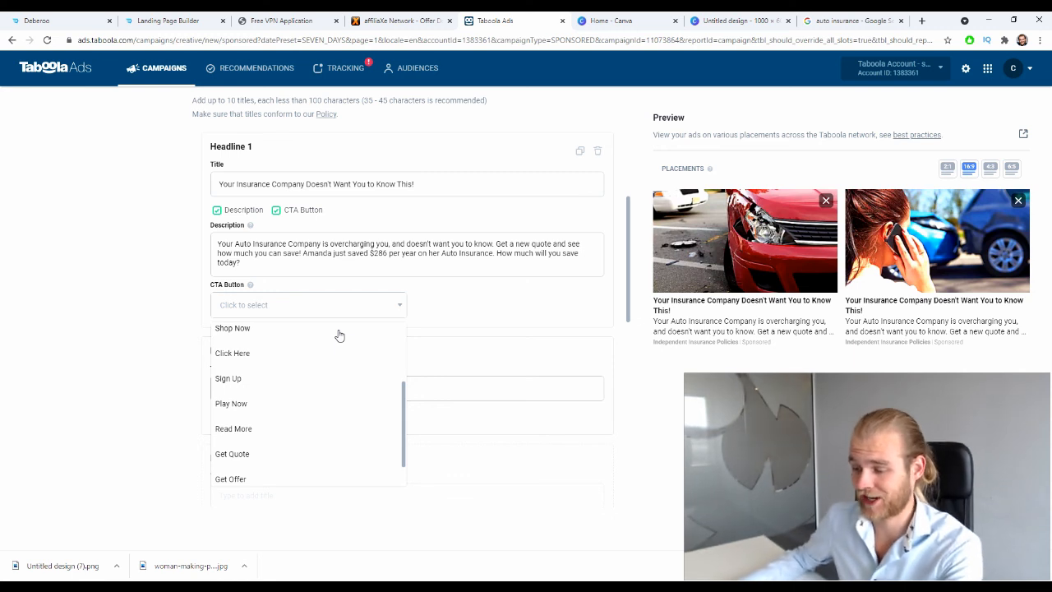
{"action": "scroll", "coordinate": [343, 337], "scroll_direction": "down", "scroll_amount": 1}
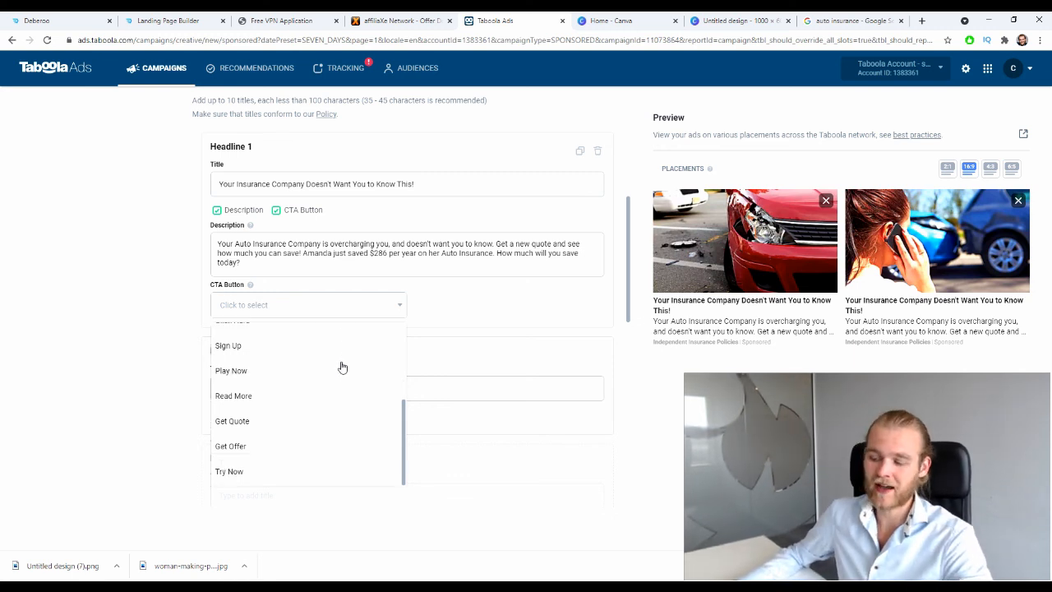
{"action": "left_click", "coordinate": [303, 420]}
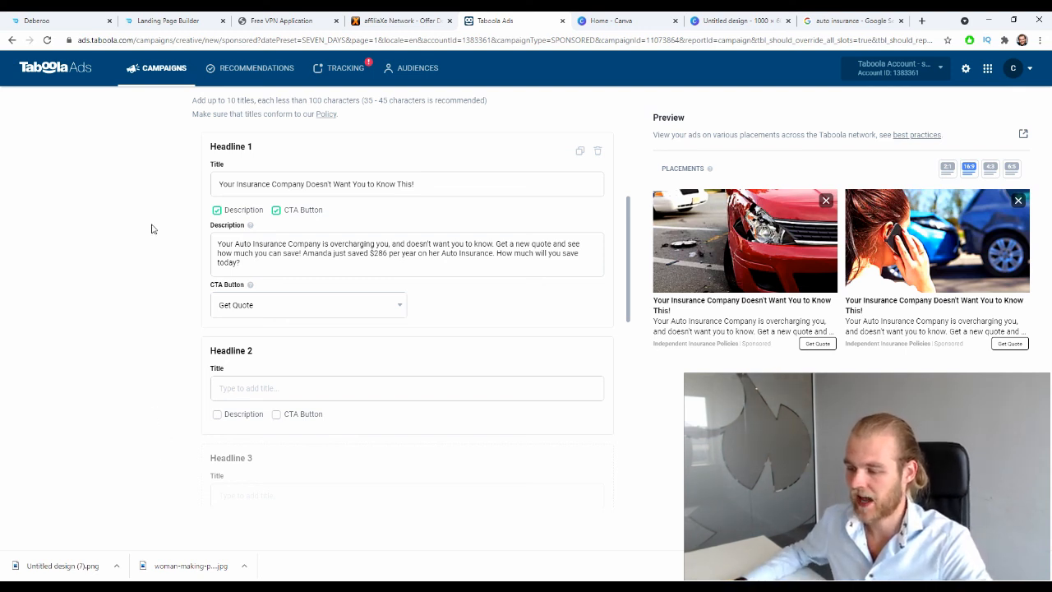
Review the remaining ad settings below Headline 1, including the added media and the auto insurance stock images
{"action": "scroll", "coordinate": [235, 266], "scroll_direction": "down", "scroll_amount": 2}
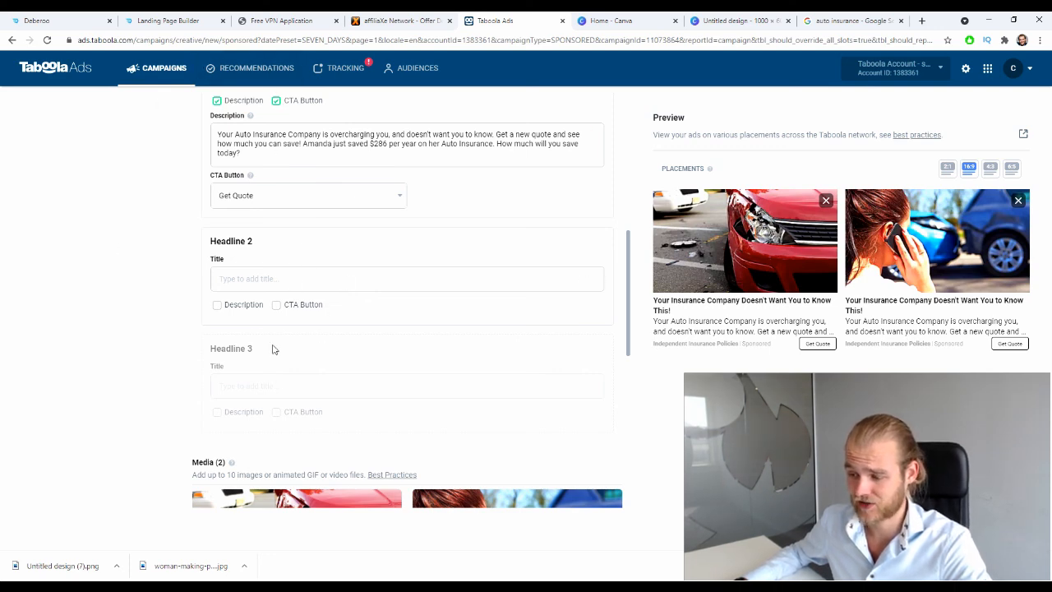
{"action": "scroll", "coordinate": [202, 354], "scroll_direction": "down", "scroll_amount": 5}
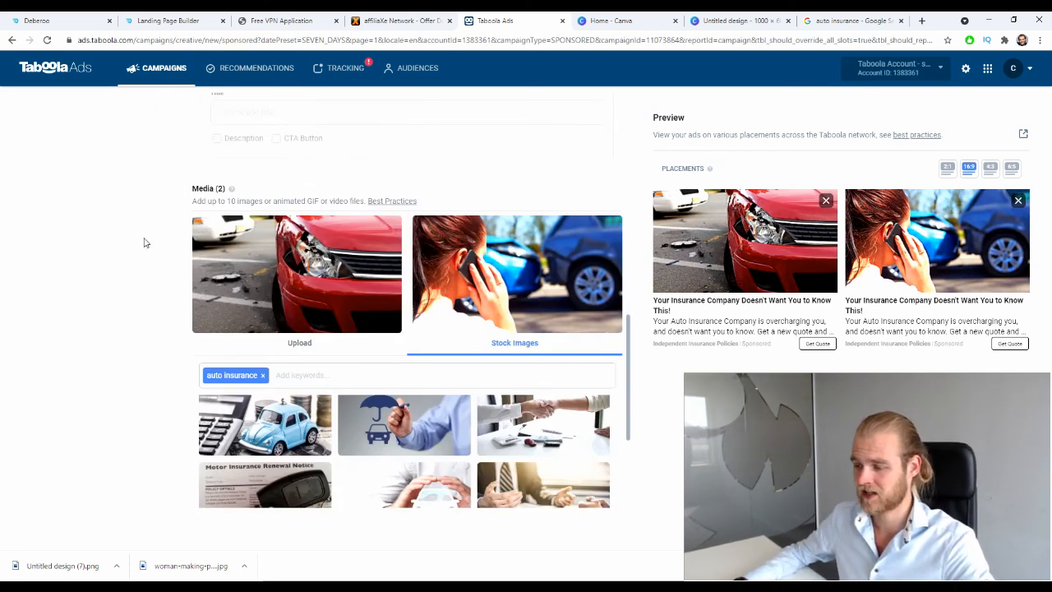
{"action": "scroll", "coordinate": [492, 371], "scroll_direction": "down", "scroll_amount": 5}
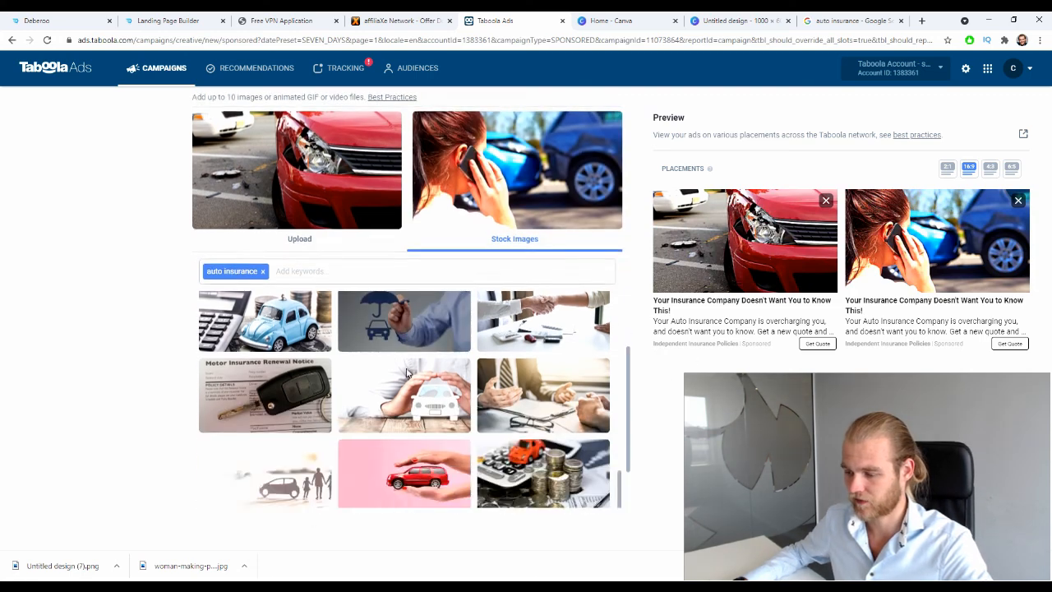